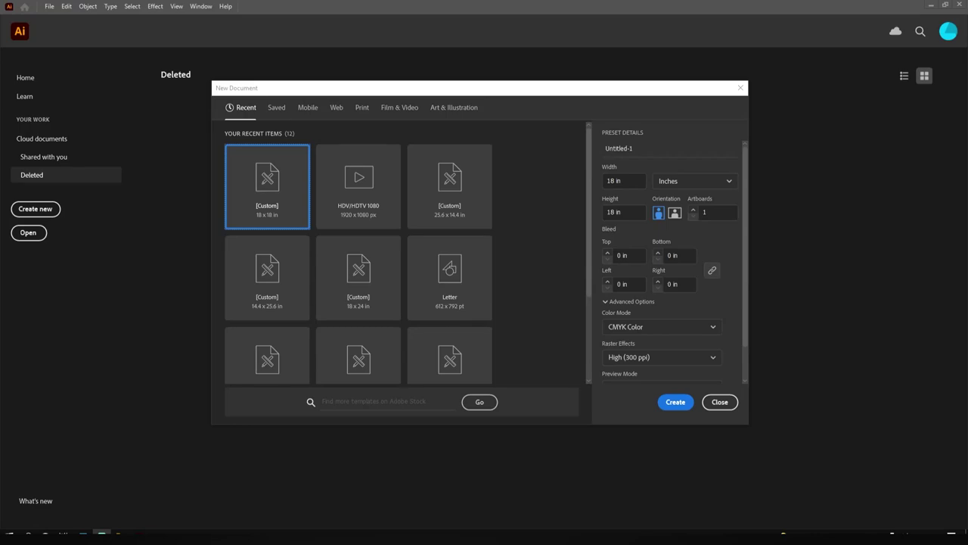
Step: Create a new document, then enlarge and center the reference photo over the artboard
left_click(673, 405)
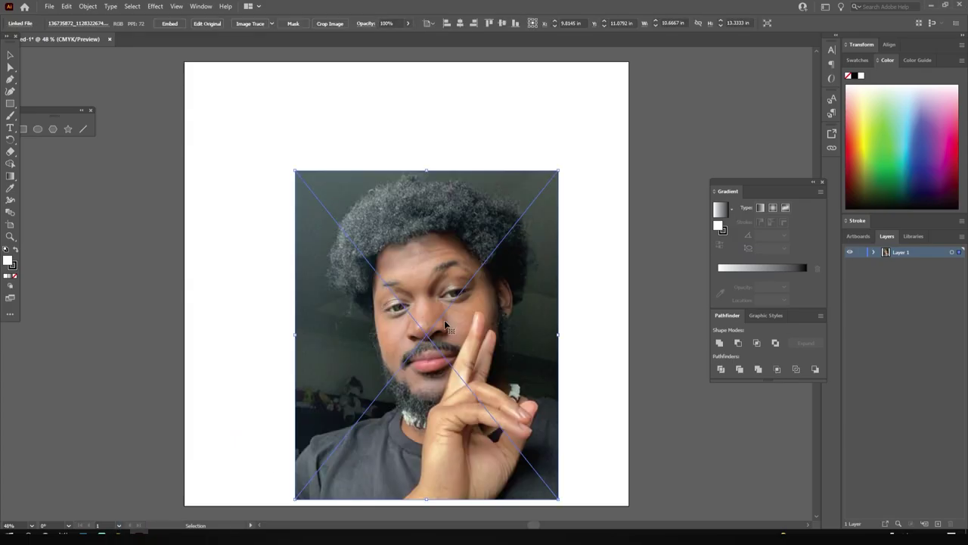
left_click_drag(445, 325, 445, 269)
mouse_move(545, 273)
left_mouse_down()
mouse_move(698, 279)
mouse_move(650, 274)
left_mouse_up()
left_click_drag(582, 274, 533, 280)
Step: Fade the photo to about 50% opacity, lock its layer, and add a new drawing layer
left_click(408, 24)
left_click_drag(413, 37, 390, 36)
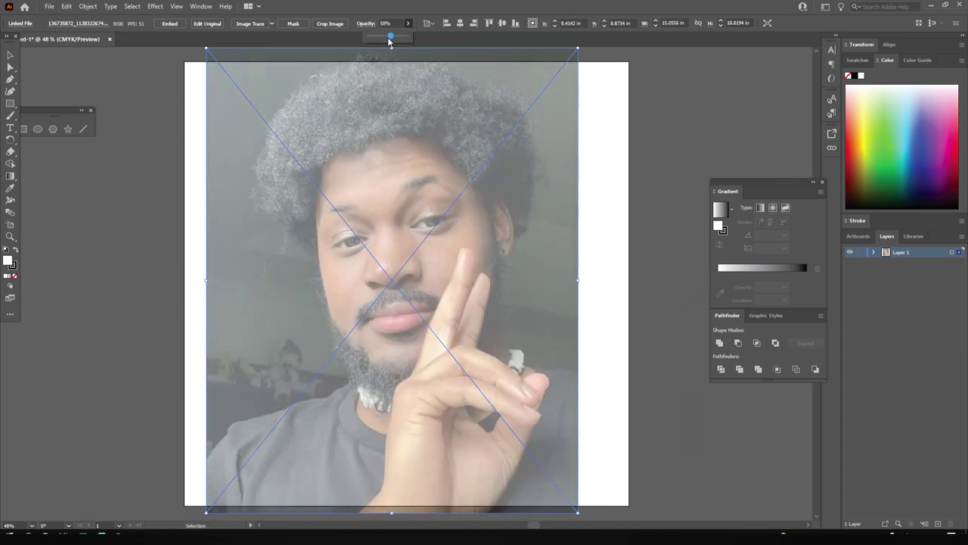
left_click(858, 253)
left_click(938, 523)
left_click(262, 23)
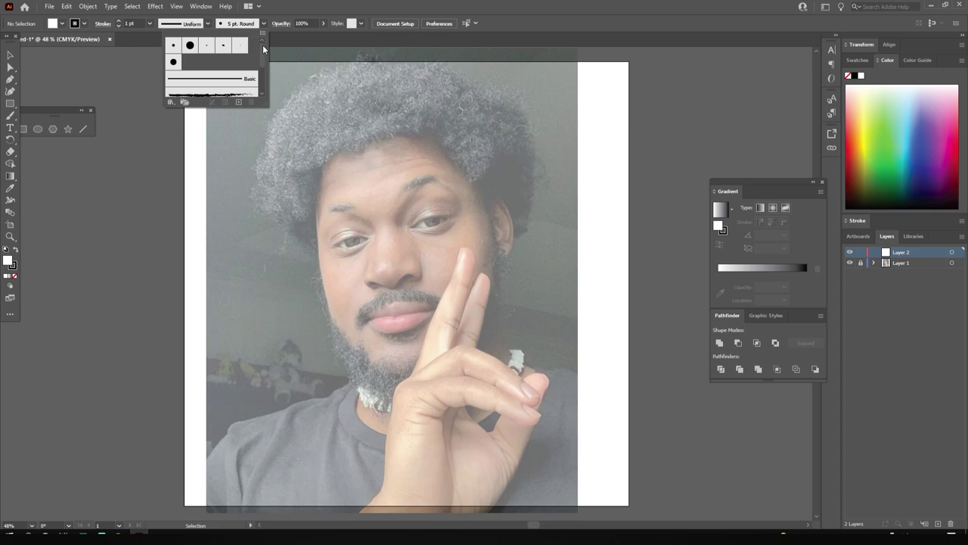
Step: Create a new calligraphic brush for the Paintbrush and set its stroke colour to pink
left_click(240, 105)
key("Return")
left_click(552, 350)
key("b")
left_click_drag(137, 83, 131, 151)
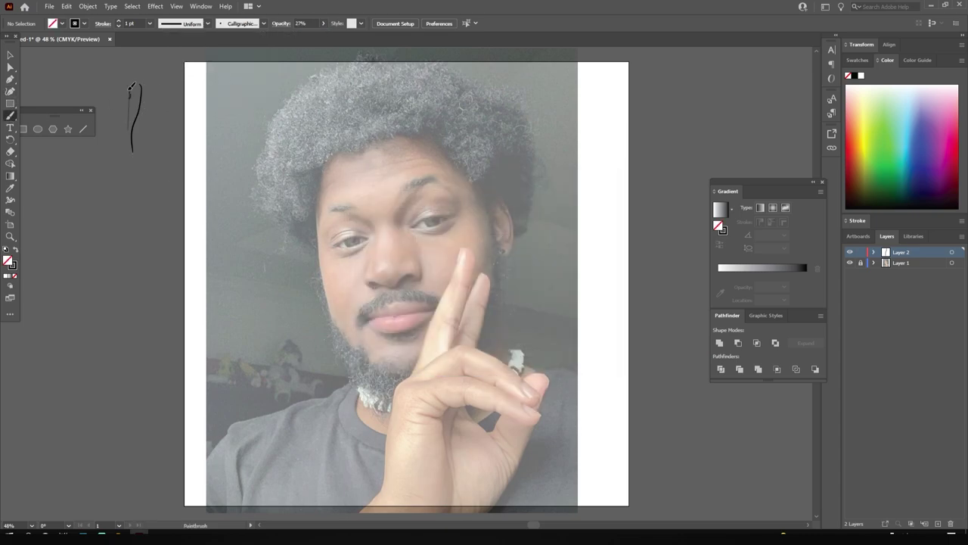
double_click(12, 265)
left_click(812, 354)
Step: Sketch pink guide lines across the forehead and box in the forehead area
scroll(504, 443, "up", 2)
scroll(503, 444, "up", 2)
mouse_move(129, 329)
left_mouse_down()
mouse_move(288, 244)
mouse_move(588, 203)
left_mouse_up()
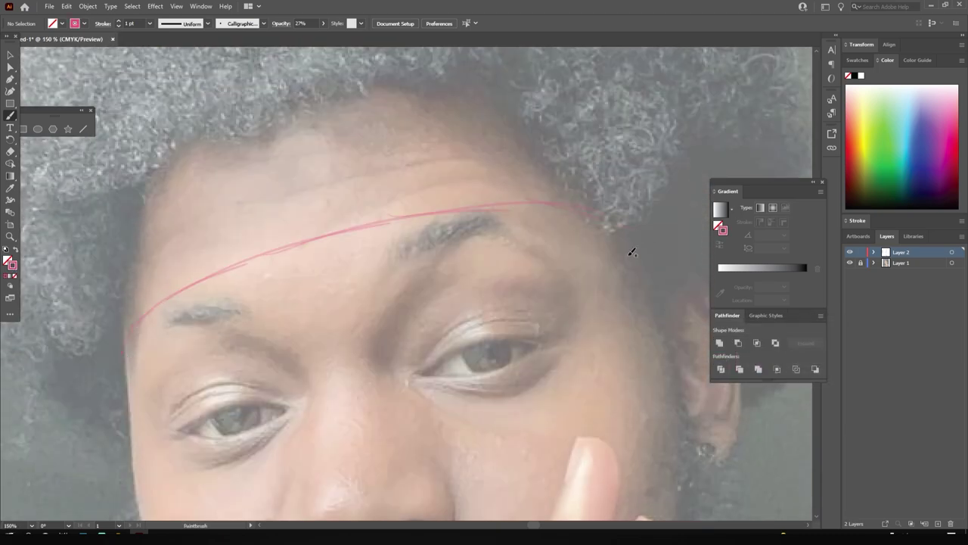
scroll(632, 253, "up", 1)
left_click_drag(203, 298, 361, 253)
left_click_drag(179, 185, 447, 227)
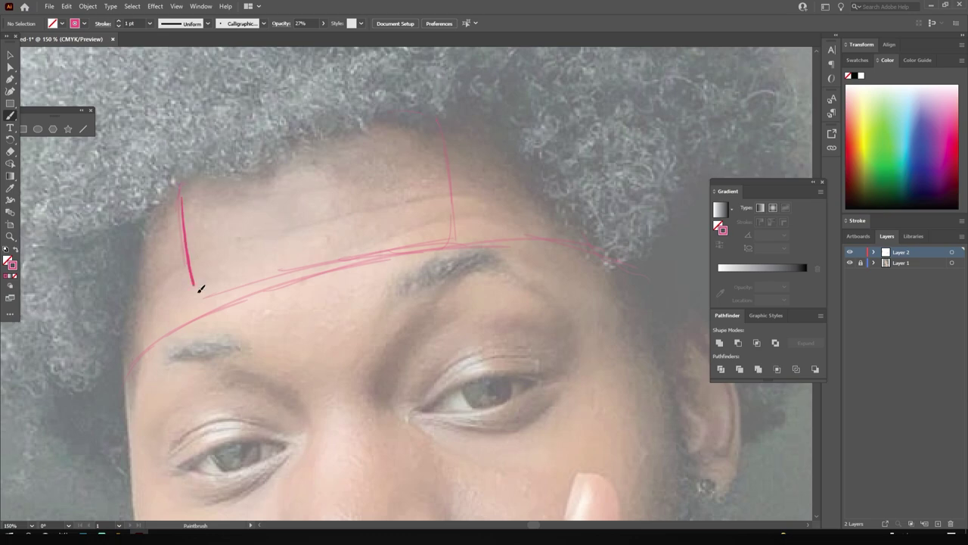
left_click_drag(443, 152, 286, 256)
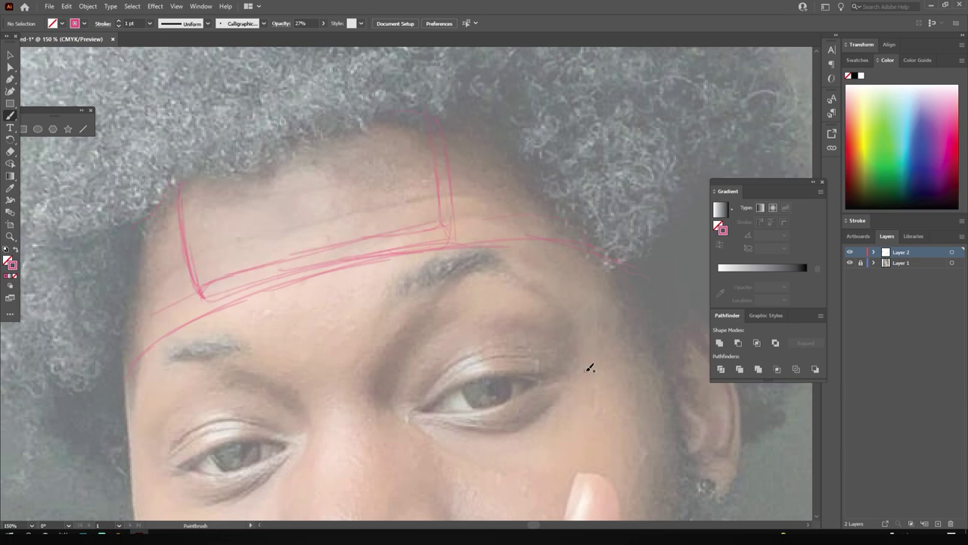
Step: Zoom out, lock the pink sketch layer, and add a new layer above it
key("ctrl+minus")
key("ctrl+minus")
key("ctrl+minus")
scroll(493, 346, "down", 3)
scroll(492, 347, "down", 1)
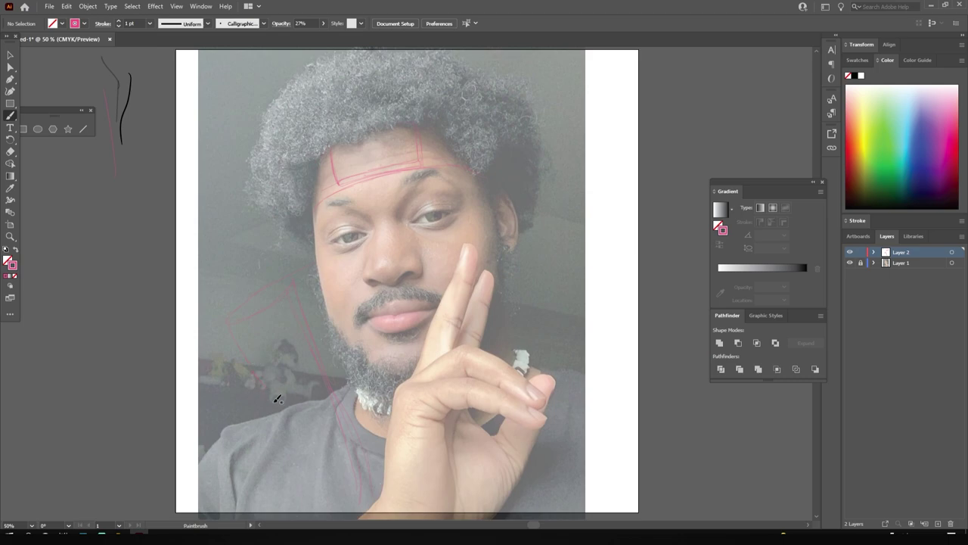
scroll(524, 323, "down", 1)
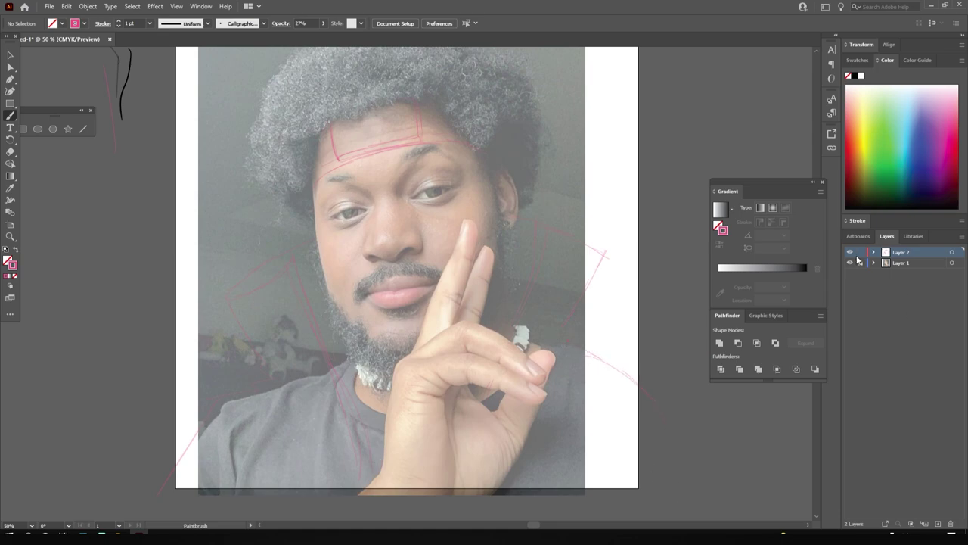
left_click_drag(860, 252, 860, 263)
left_click(938, 524)
Step: On a new layer, trace the bent fingers' outlines, top edge and curled backs in black
left_click(6, 251)
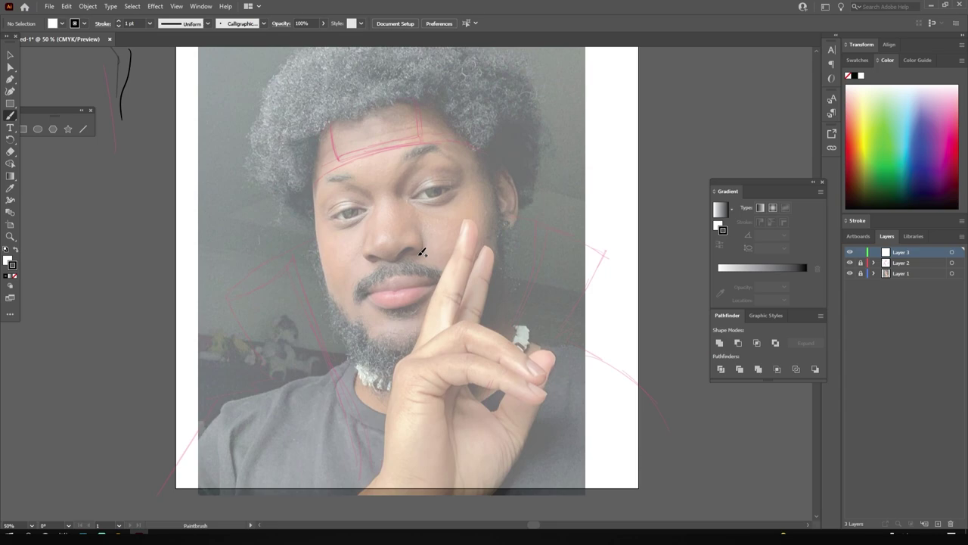
scroll(666, 431, "up", 2, "alt")
scroll(653, 425, "up", 1, "alt")
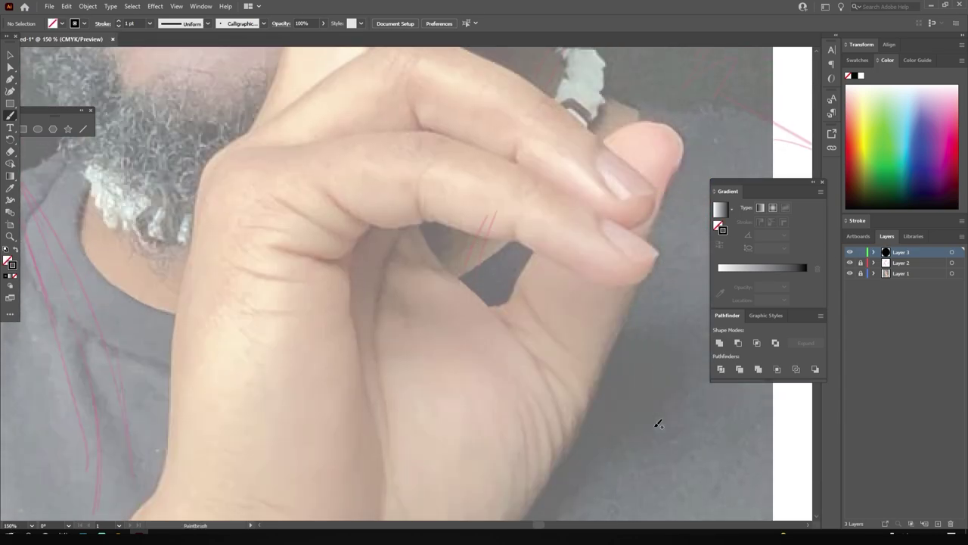
scroll(657, 425, "up", 1, "alt")
left_click_drag(252, 246, 369, 275)
scroll(401, 295, "up", 1, "alt")
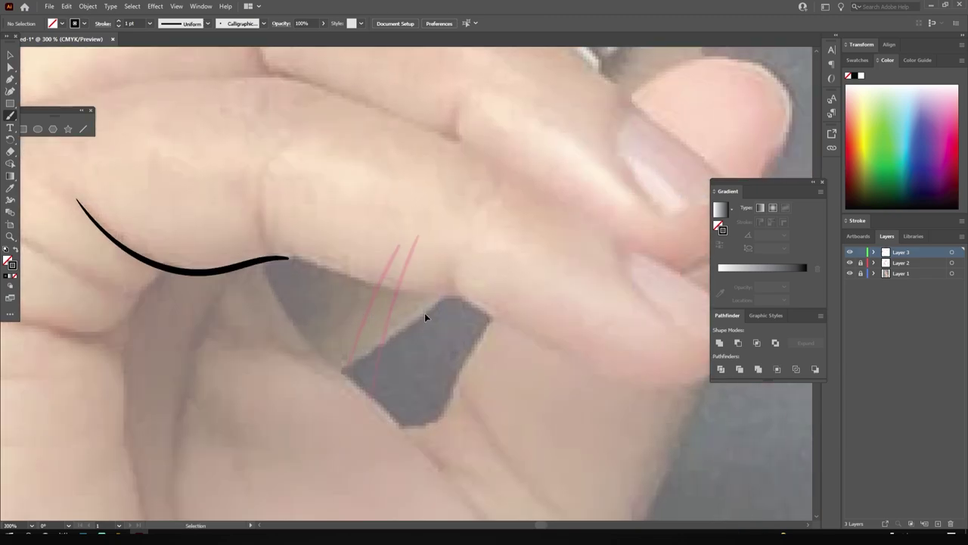
scroll(318, 250, "right", 1)
mouse_move(211, 189)
left_mouse_down()
mouse_move(322, 285)
mouse_move(403, 293)
mouse_move(486, 334)
mouse_move(687, 333)
left_mouse_up()
scroll(639, 432, "down", 1, "alt")
mouse_move(78, 196)
left_mouse_down()
mouse_move(346, 167)
mouse_move(522, 236)
mouse_move(586, 281)
left_mouse_up()
scroll(151, 151, "up", 2)
mouse_move(43, 311)
left_mouse_down()
mouse_move(205, 172)
mouse_move(404, 134)
mouse_move(593, 262)
left_mouse_up()
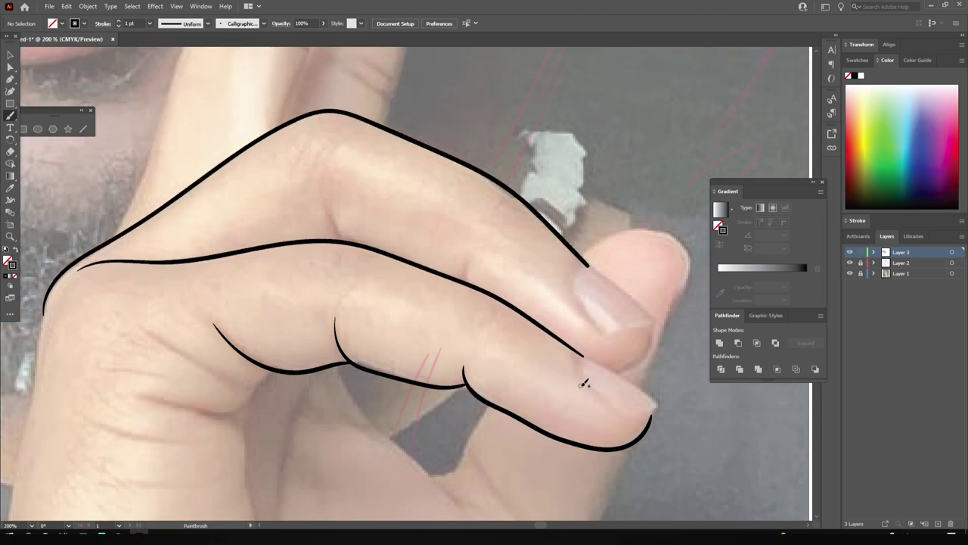
Step: Thicken the brush to 2 pt and trace the index and middle fingers' edges
scroll(583, 378, "down", 1, "alt")
scroll(519, 366, "up", 2)
scroll(519, 366, "up", 5)
key("bracketright")
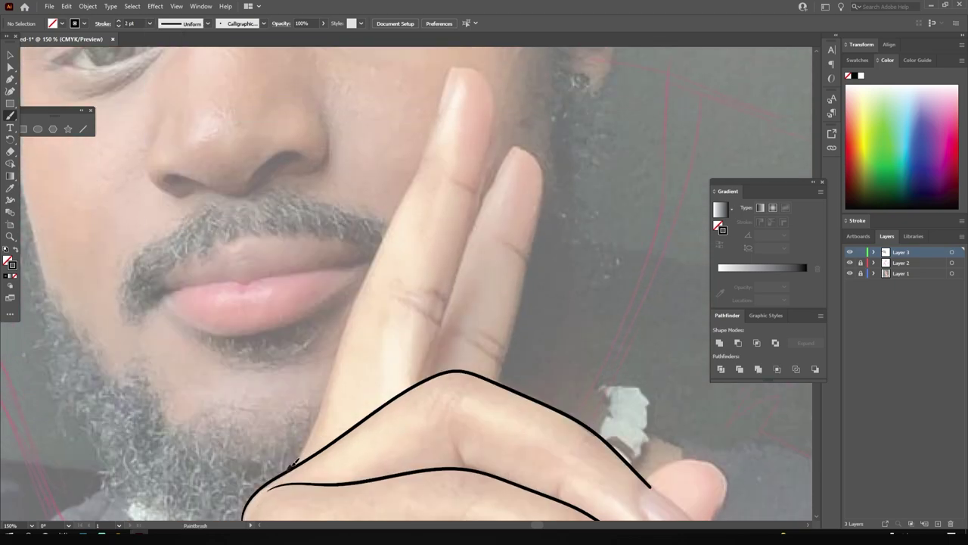
mouse_move(294, 463)
left_mouse_down()
mouse_move(378, 219)
mouse_move(444, 100)
mouse_move(412, 302)
mouse_move(348, 497)
left_mouse_up()
scroll(452, 268, "up", 1, "alt")
scroll(410, 469, "down", 1)
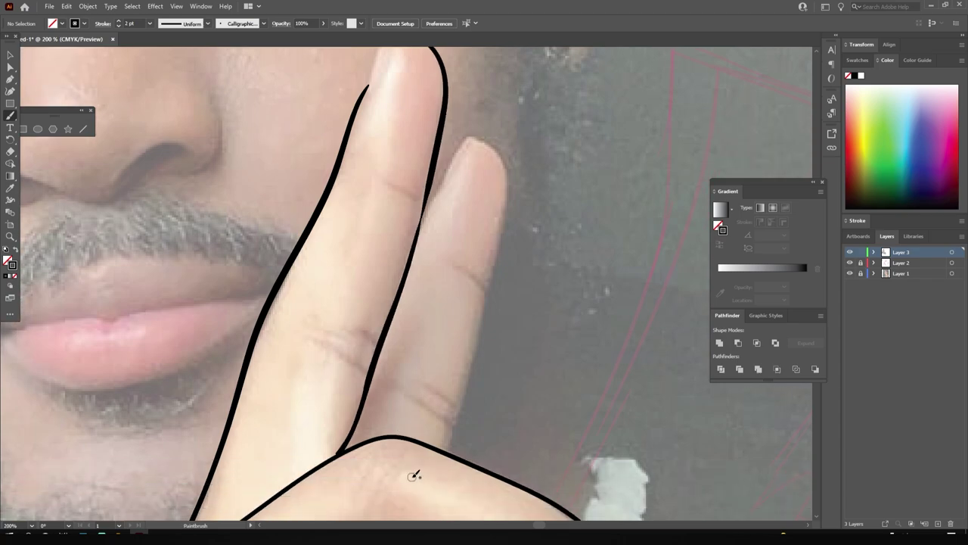
scroll(406, 458, "down", 1)
scroll(406, 458, "up", 1, "alt")
scroll(370, 218, "up", 3)
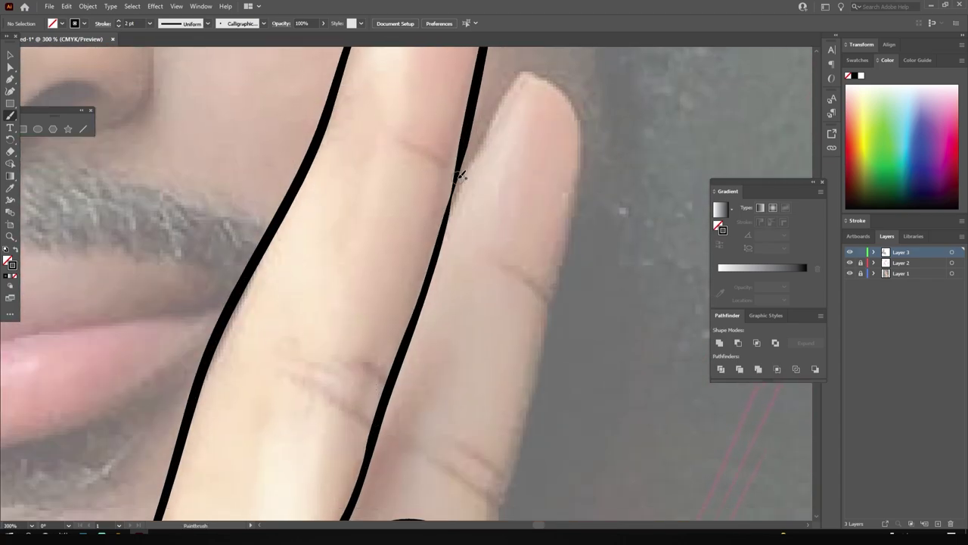
mouse_move(456, 169)
left_mouse_down()
mouse_move(525, 75)
mouse_move(557, 302)
mouse_move(501, 494)
left_mouse_up()
scroll(525, 457, "down", 2)
left_click_drag(490, 438, 534, 261)
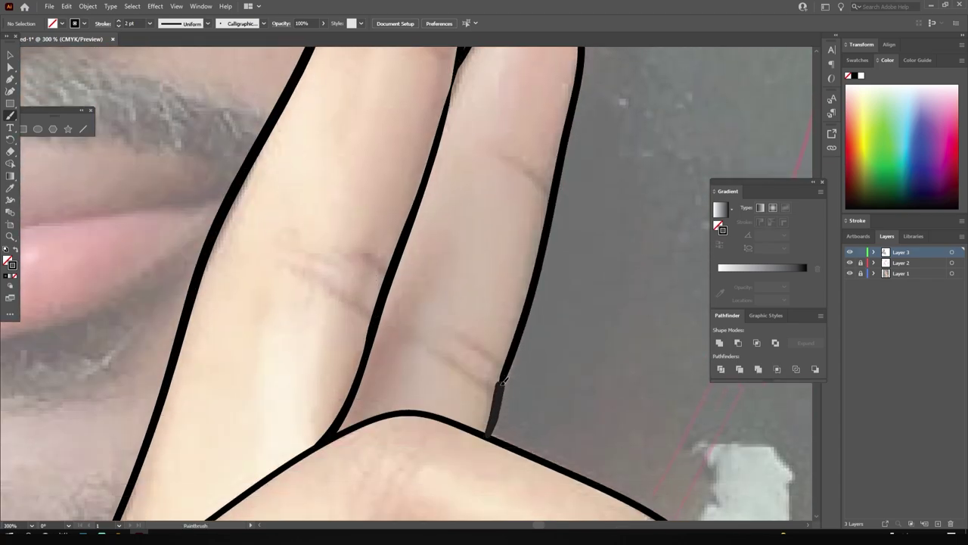
Step: Trace more raised-finger lines and a line up the hand's left edge
key("ctrl+0")
scroll(532, 402, "up", 3, "alt")
scroll(533, 121, "up", 2, "alt")
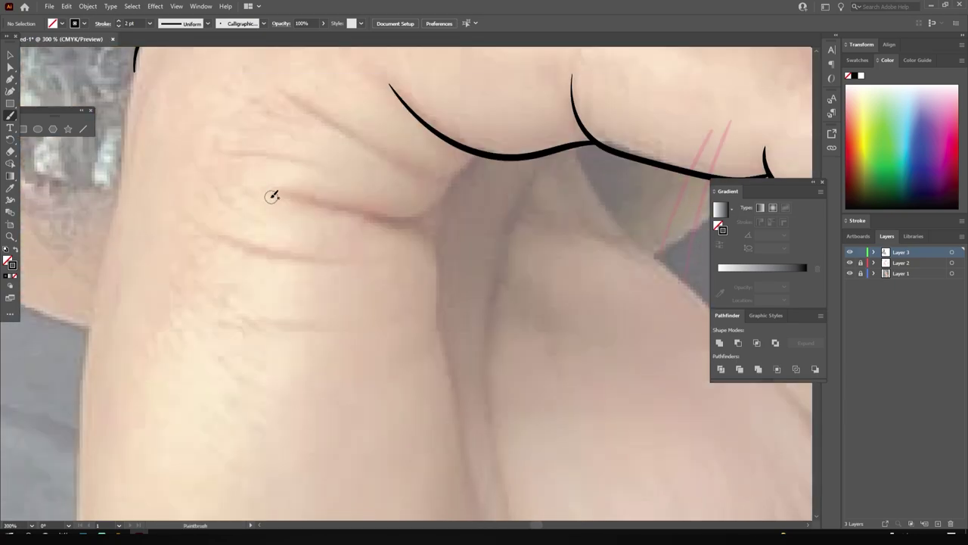
left_click_drag(281, 195, 464, 171)
scroll(474, 156, "down", 2)
scroll(454, 114, "down", 1)
left_click_drag(437, 52, 499, 447)
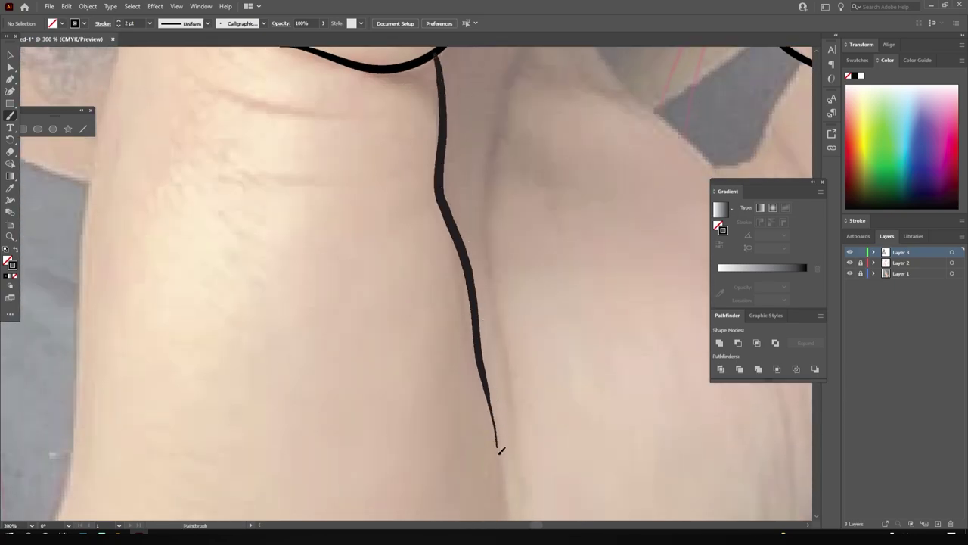
scroll(499, 447, "down", 2, "alt")
scroll(270, 460, "up", 1)
mouse_move(258, 492)
left_mouse_down()
mouse_move(317, 408)
mouse_move(408, 64)
left_mouse_up()
scroll(454, 226, "up", 2)
scroll(644, 304, "up", 2, "alt")
scroll(644, 304, "down", 2, "alt")
Step: Trace the shoulder line and a crease from the knuckle down the palm
left_click_drag(317, 302, 421, 115)
scroll(577, 214, "down", 3, "alt")
scroll(582, 382, "up", 4, "alt")
left_click_drag(425, 157, 609, 434)
scroll(607, 430, "down", 1, "alt")
scroll(357, 284, "up", 2, "alt")
Step: Add two short finger-joint creases, undoing a misplaced palm-edge stroke
left_click_drag(357, 284, 446, 303)
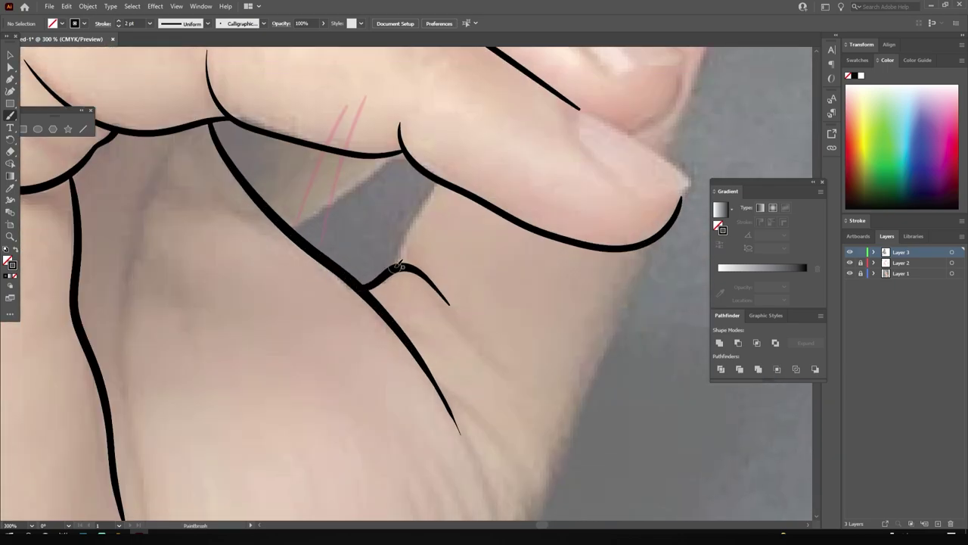
left_click_drag(401, 273, 413, 189)
scroll(425, 238, "down", 2, "alt")
scroll(578, 119, "up", 1, "alt")
mouse_move(579, 119)
left_mouse_down()
mouse_move(522, 256)
mouse_move(409, 394)
mouse_move(531, 234)
mouse_move(584, 114)
left_mouse_up()
key("ctrl+z")
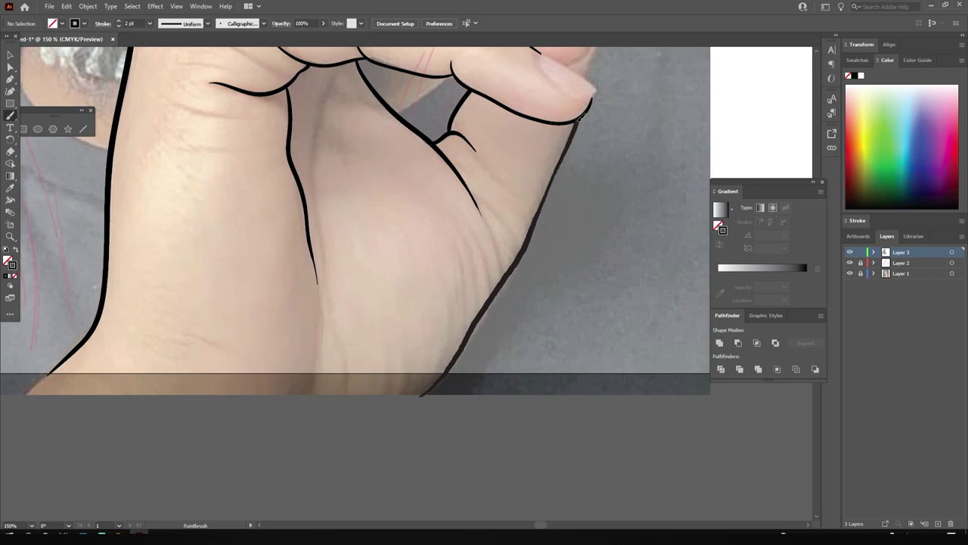
scroll(558, 199, "down", 1, "alt")
scroll(525, 195, "down", 1, "alt")
scroll(526, 195, "up", 3, "alt")
Step: Trace the line between the lips, then thin the brush to 0.75 pt
scroll(533, 193, "up", 1, "alt")
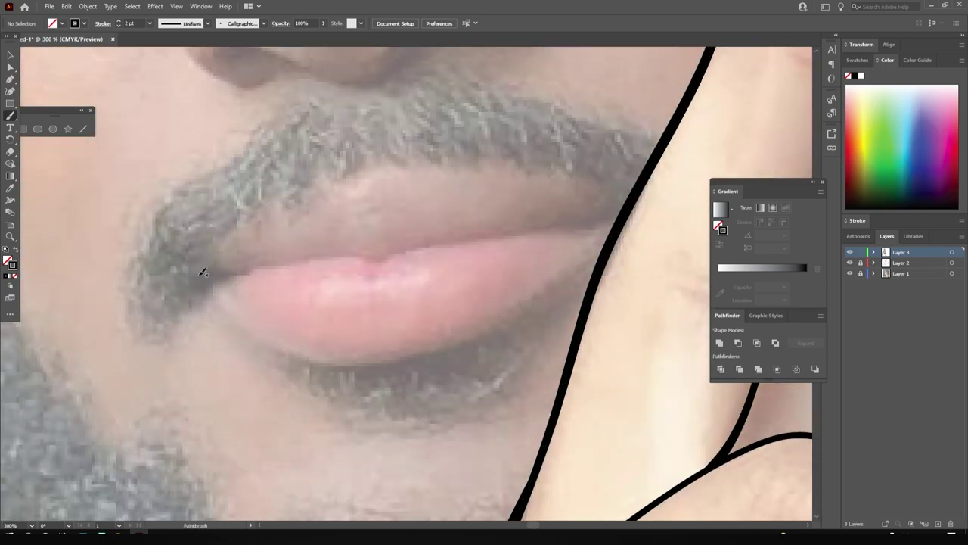
mouse_move(201, 277)
left_mouse_down()
mouse_move(622, 212)
mouse_move(363, 359)
mouse_move(592, 277)
mouse_move(320, 177)
mouse_move(452, 157)
mouse_move(614, 219)
left_mouse_up()
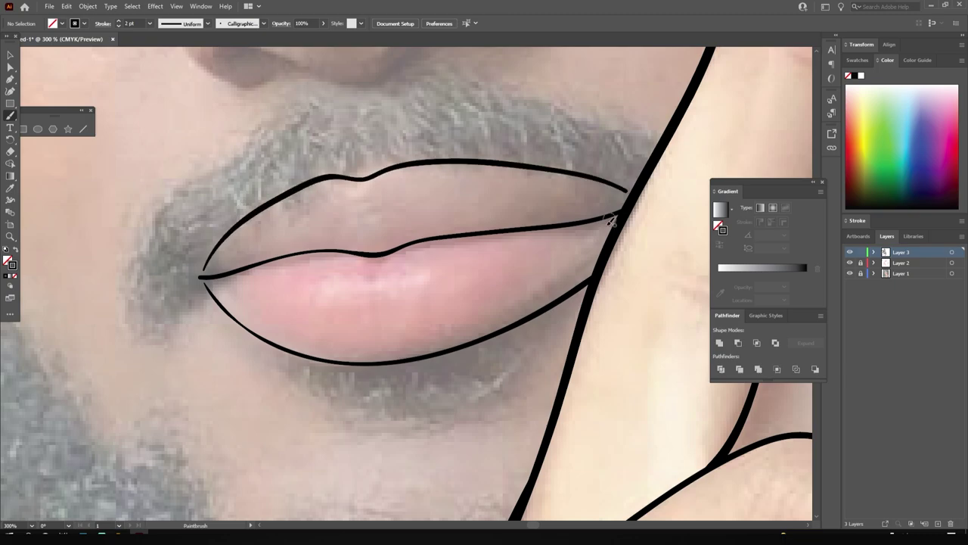
scroll(601, 234, "down", 3, "alt")
scroll(531, 216, "up", 4, "alt")
left_click(150, 24)
left_click(158, 57)
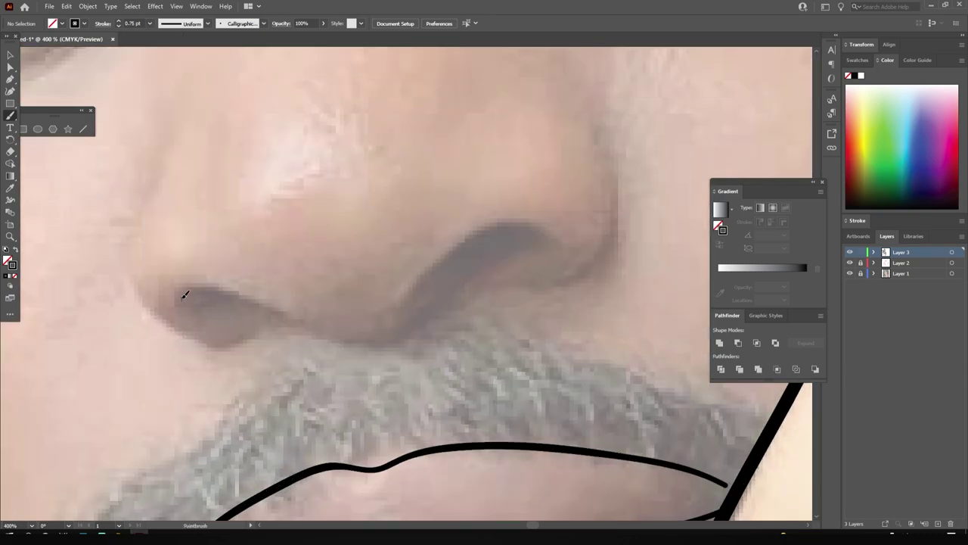
Step: Outline the nostril, both nose wings, the nose bridge side and under the inner eye corner
mouse_move(181, 296)
left_mouse_down()
mouse_move(368, 335)
mouse_move(449, 282)
left_mouse_up()
mouse_move(403, 302)
left_mouse_down()
mouse_move(424, 282)
mouse_move(541, 250)
left_mouse_up()
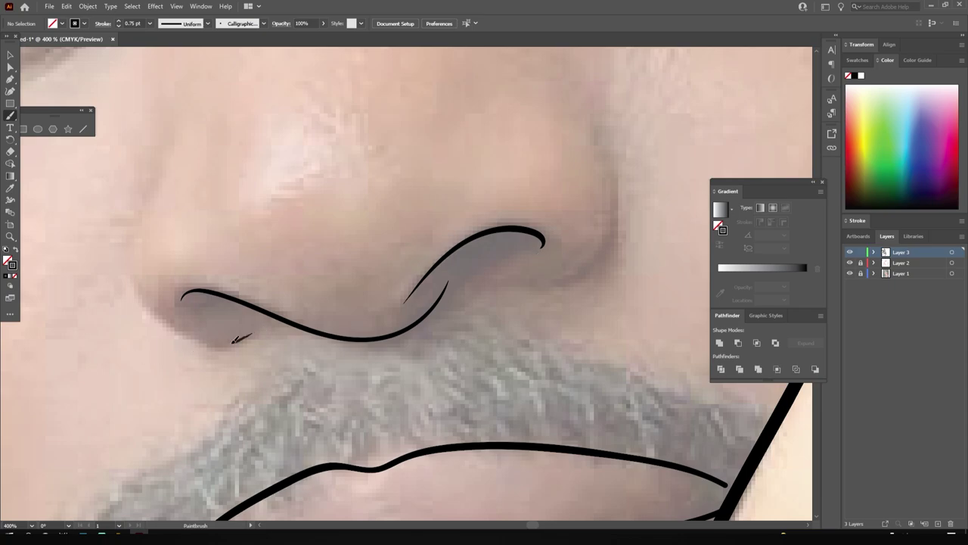
left_click_drag(183, 301, 168, 155)
mouse_move(514, 280)
left_mouse_down()
mouse_move(616, 205)
mouse_move(572, 119)
left_mouse_up()
key("ctrl+minus")
key("ctrl+minus")
key("ctrl+minus")
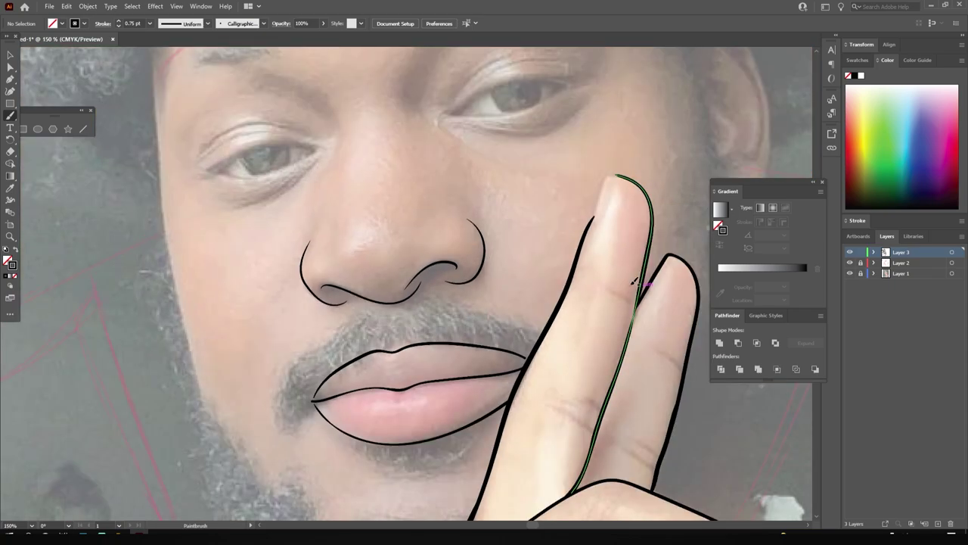
scroll(635, 282, "down", 2, "alt")
scroll(573, 259, "up", 2, "alt")
scroll(573, 259, "up", 2, "alt")
left_click_drag(263, 318, 324, 192)
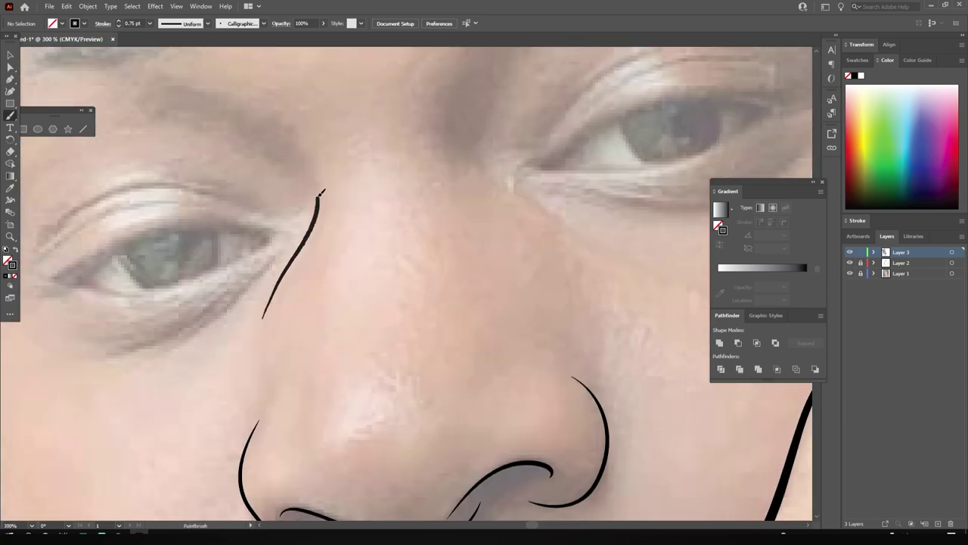
left_click_drag(602, 256, 461, 147)
Step: Outline the first eye with upper and lower lids, redoing one stroke
scroll(481, 206, "up", 1, "alt")
scroll(481, 205, "right", 3, "ctrl")
scroll(279, 271, "up", 2)
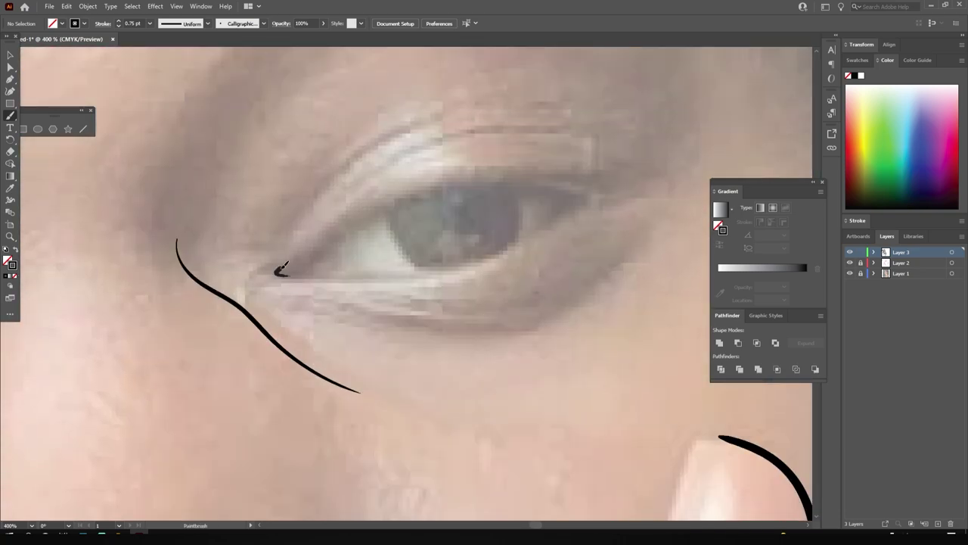
mouse_move(281, 269)
left_mouse_down()
mouse_move(525, 167)
mouse_move(633, 191)
left_mouse_up()
key("ctrl+z")
scroll(303, 285, "up", 2)
mouse_move(288, 310)
left_mouse_down()
mouse_move(352, 268)
mouse_move(628, 244)
left_mouse_up()
mouse_move(289, 317)
left_mouse_down()
mouse_move(530, 280)
mouse_move(591, 244)
left_mouse_up()
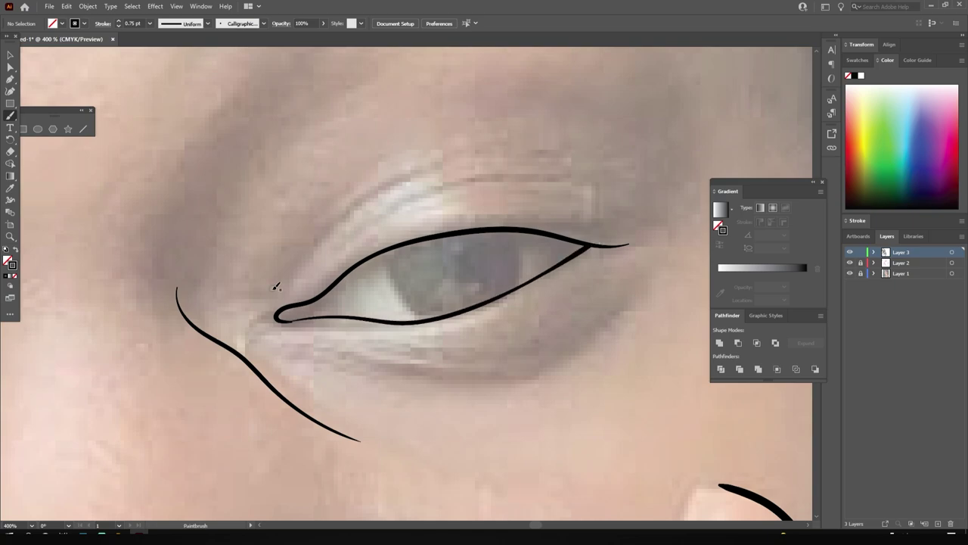
scroll(397, 376, "down", 1, "alt")
scroll(352, 322, "up", 3, "alt")
Step: Add the first eye's inner corner loop, upper eyelid line, crease and under-eye line
left_click_drag(218, 310, 333, 264)
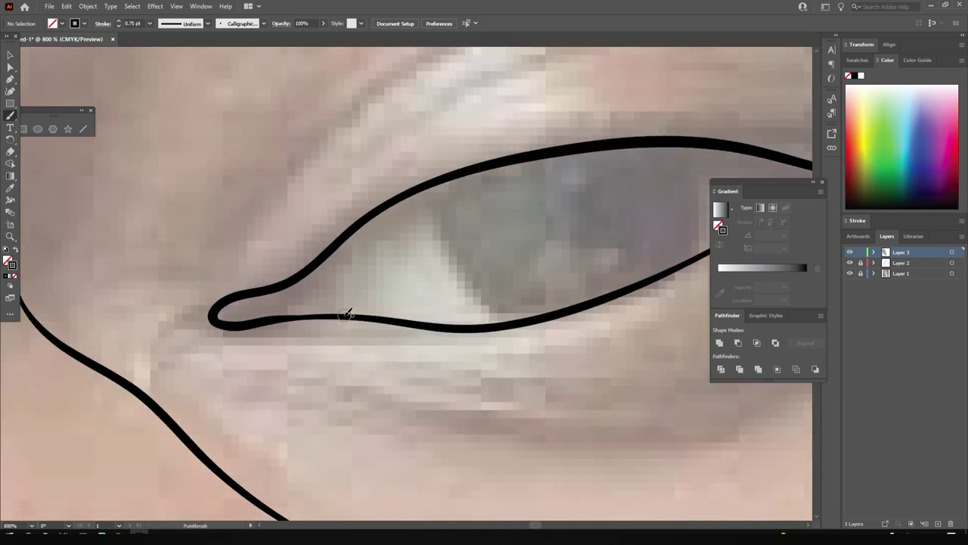
left_click_drag(224, 309, 628, 143)
scroll(487, 151, "down", 1)
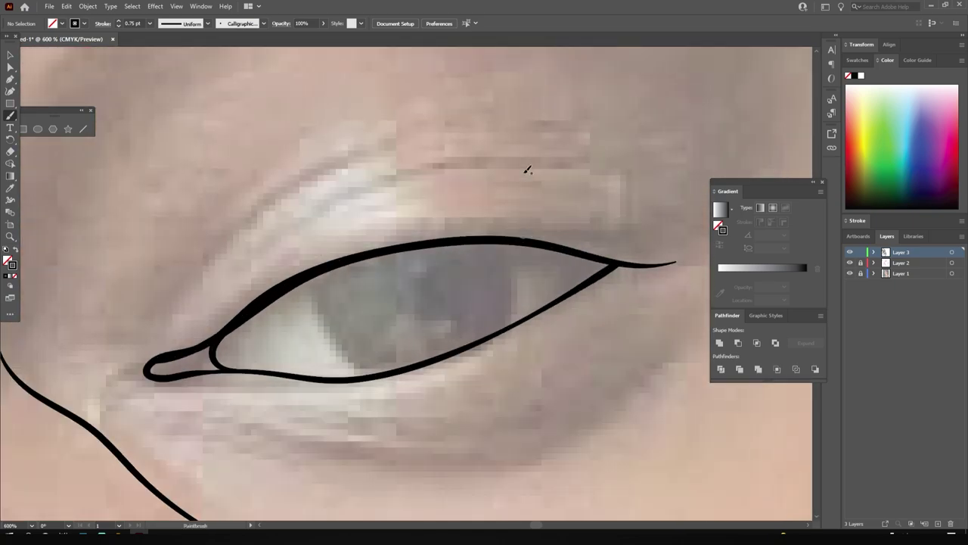
mouse_move(145, 343)
left_mouse_down()
mouse_move(223, 237)
mouse_move(505, 126)
left_mouse_up()
scroll(499, 129, "down", 5, "alt")
scroll(424, 204, "up", 4, "alt")
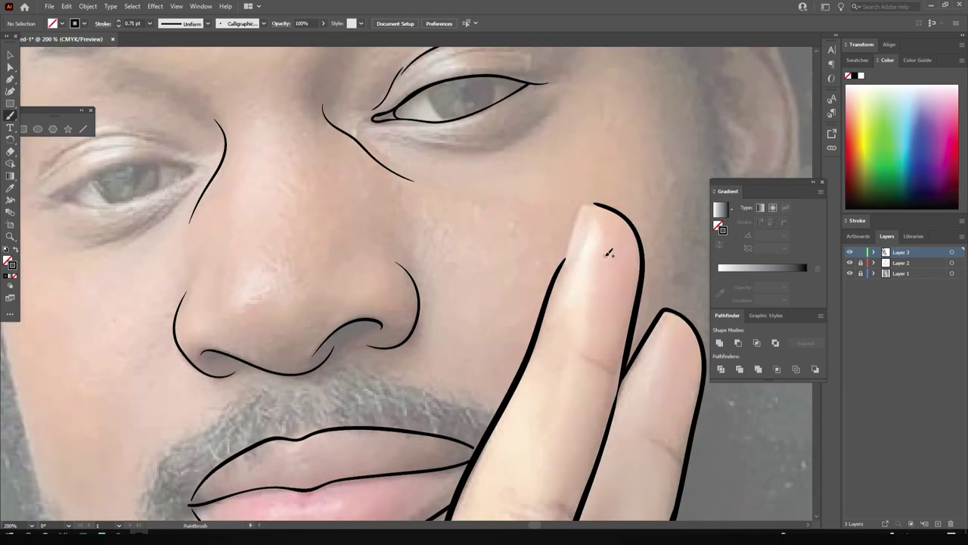
left_click_drag(390, 201, 422, 204)
scroll(557, 303, "down", 4, "alt")
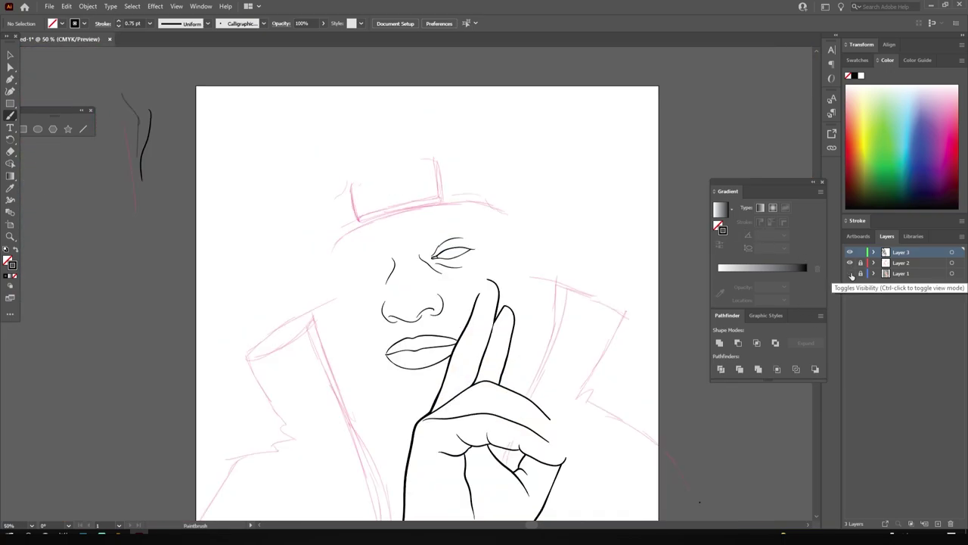
scroll(447, 285, "up", 4, "alt")
Step: Ink the other eye's upper and lower lids, the crease above, and an under-eye line
left_click_drag(447, 285, 458, 348)
mouse_move(186, 306)
left_mouse_down()
mouse_move(411, 219)
mouse_move(492, 245)
left_mouse_up()
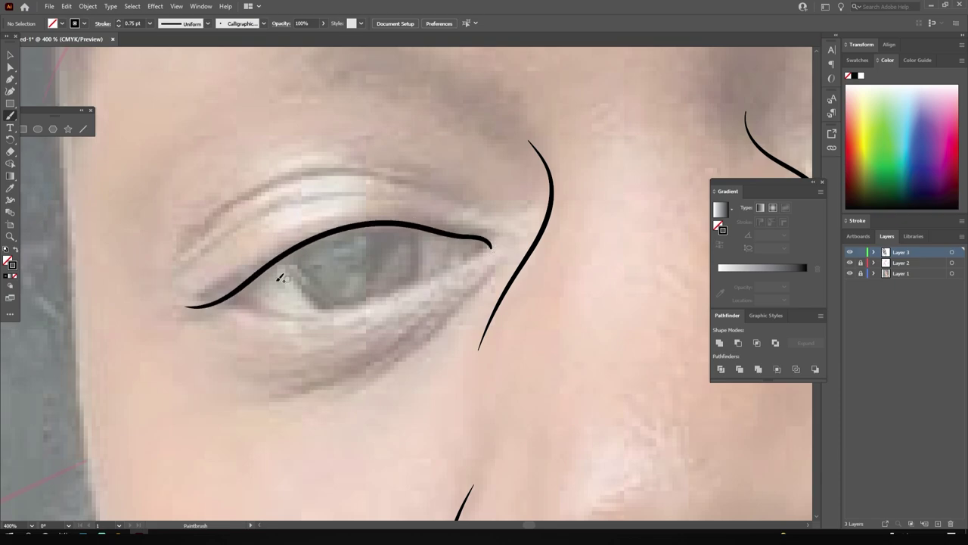
mouse_move(225, 297)
left_mouse_down()
mouse_move(328, 310)
mouse_move(490, 244)
left_mouse_up()
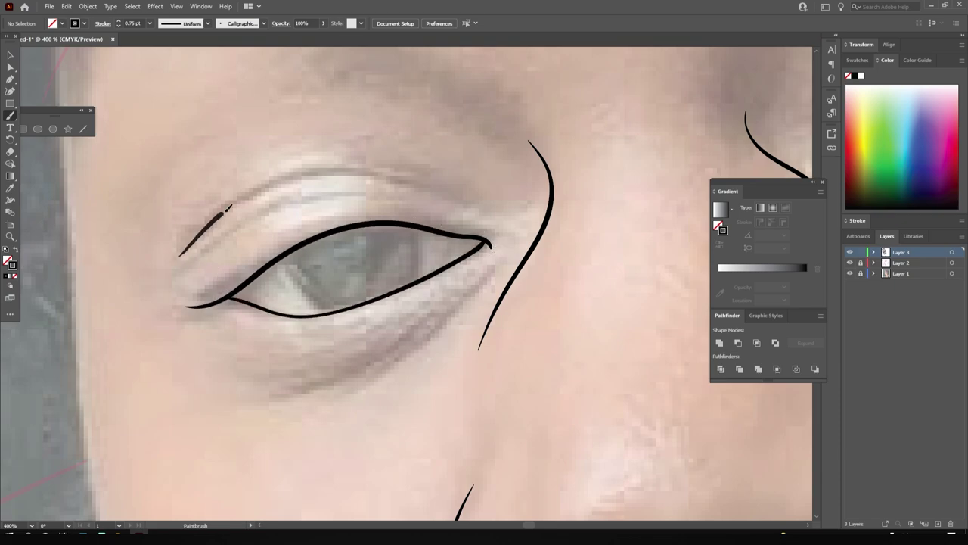
mouse_move(228, 206)
left_mouse_down()
mouse_move(400, 172)
mouse_move(475, 211)
left_mouse_up()
left_click_drag(344, 379, 494, 259)
Step: Zoom out, briefly hide the photo to check the lines, then outline the left cheek and jaw
key("ctrl+minus")
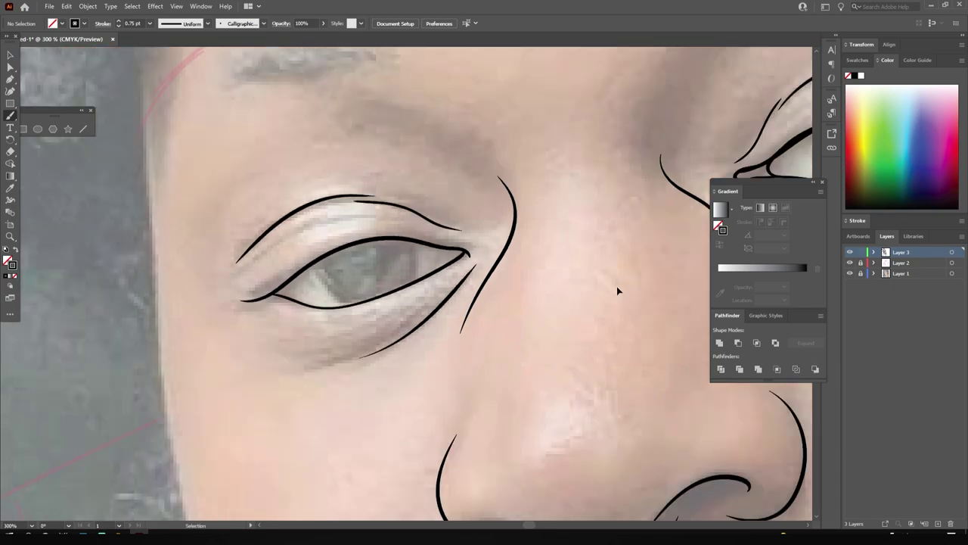
key("ctrl+0")
left_click(849, 273)
left_click(849, 273)
scroll(556, 311, "up", 3)
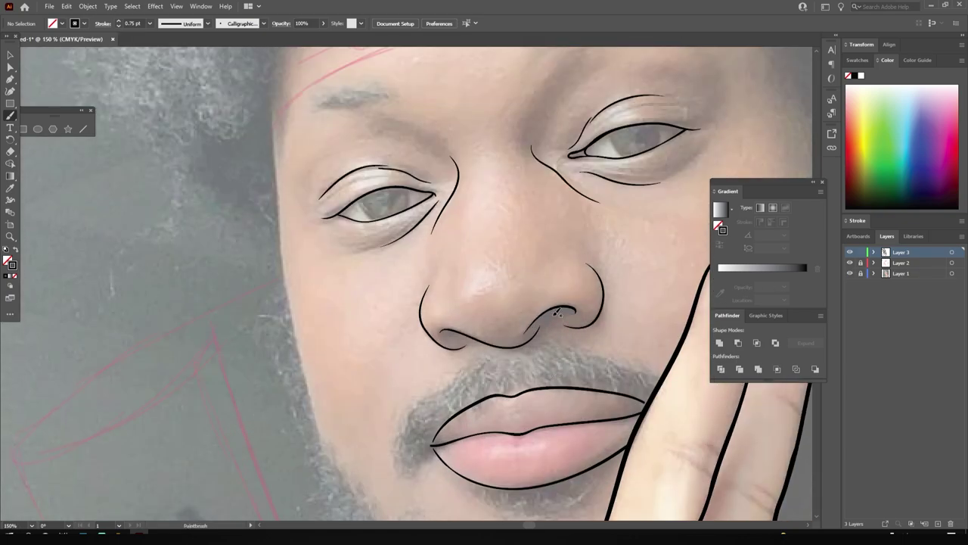
left_click_drag(335, 473, 274, 138)
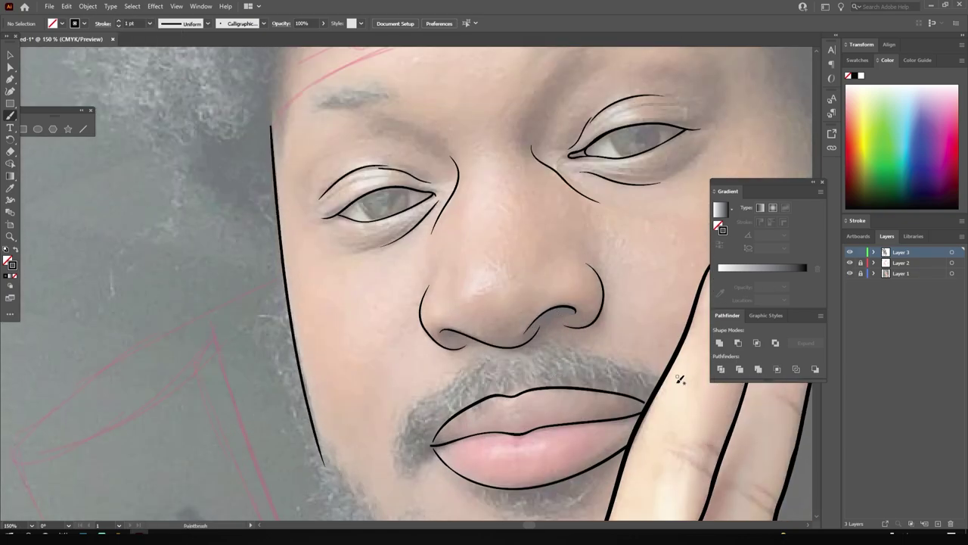
Step: Ink the left jaw line up the face edge to the cheek, with the looped collar shape beside it
key("ctrl+0")
scroll(299, 230, "up", 2)
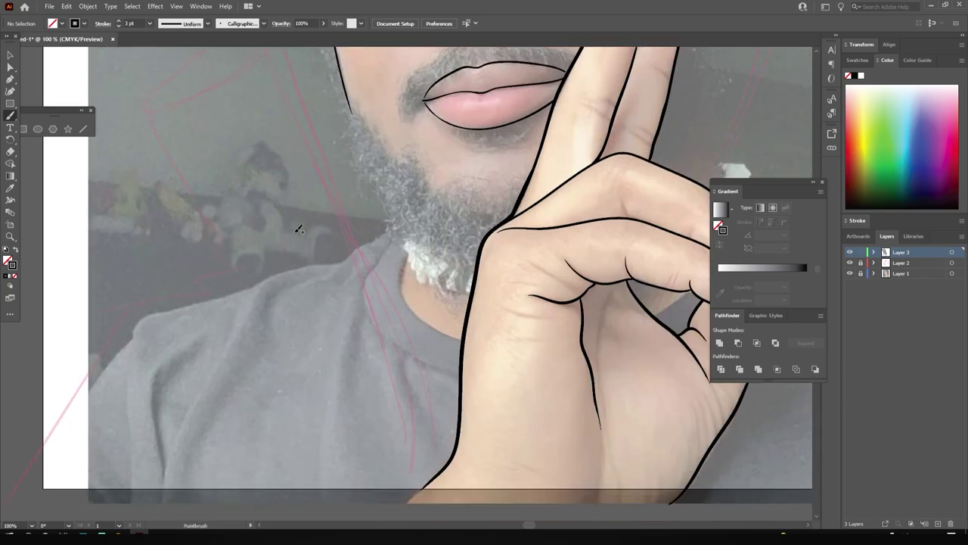
left_click_drag(439, 460, 293, 61)
scroll(319, 204, "up", 3)
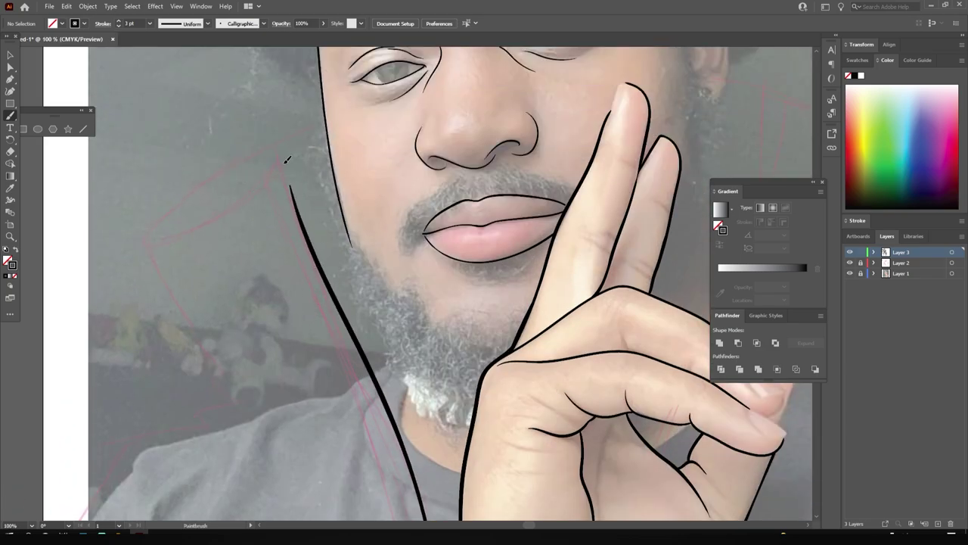
left_click_drag(287, 160, 325, 126)
scroll(480, 244, "up", 1)
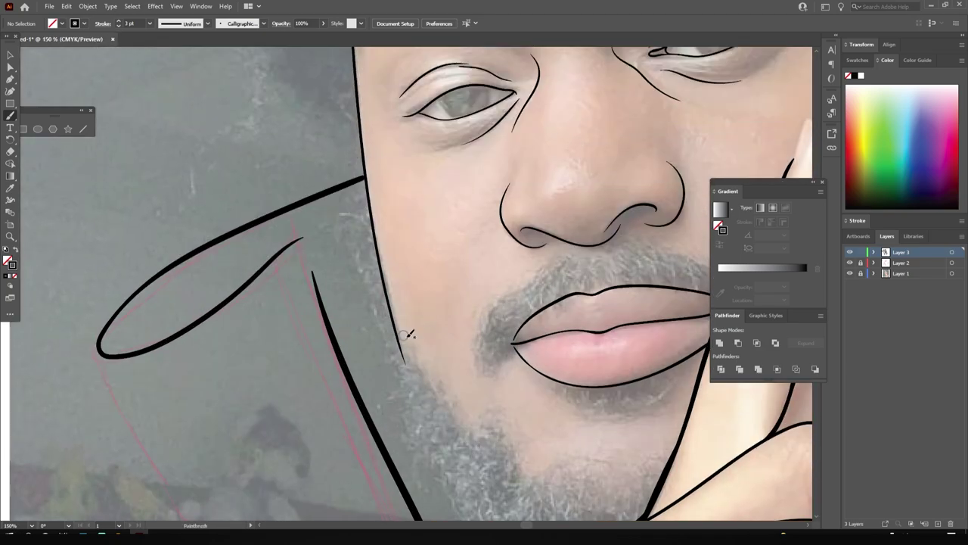
scroll(407, 334, "down", 1)
left_click_drag(408, 423, 352, 70)
scroll(573, 297, "down", 3)
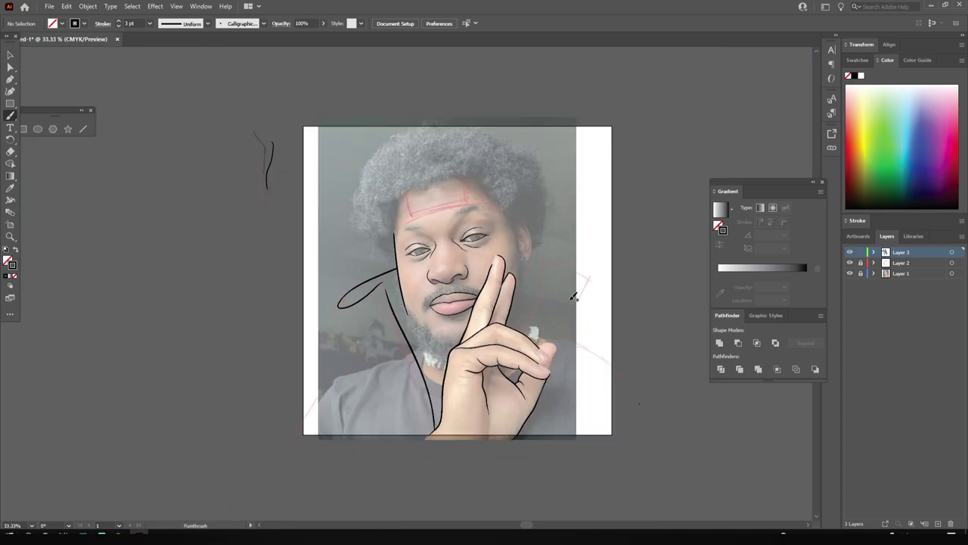
scroll(574, 296, "up", 3)
Step: Draw the left shoulder collar line and briefly hide the photo layer to preview
mouse_move(150, 490)
left_mouse_down()
mouse_move(408, 272)
mouse_move(326, 68)
left_mouse_up()
scroll(668, 271, "down", 3)
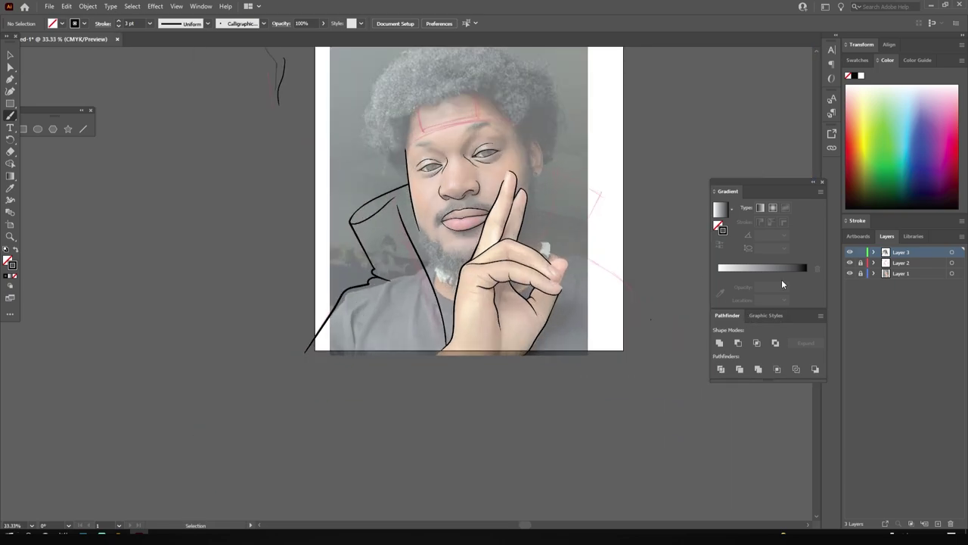
left_click(900, 273)
left_click(850, 273)
left_click(849, 273)
Step: Trace the right collar along the pink guide over the right shoulder
scroll(596, 280, "up", 1)
scroll(597, 280, "up", 3)
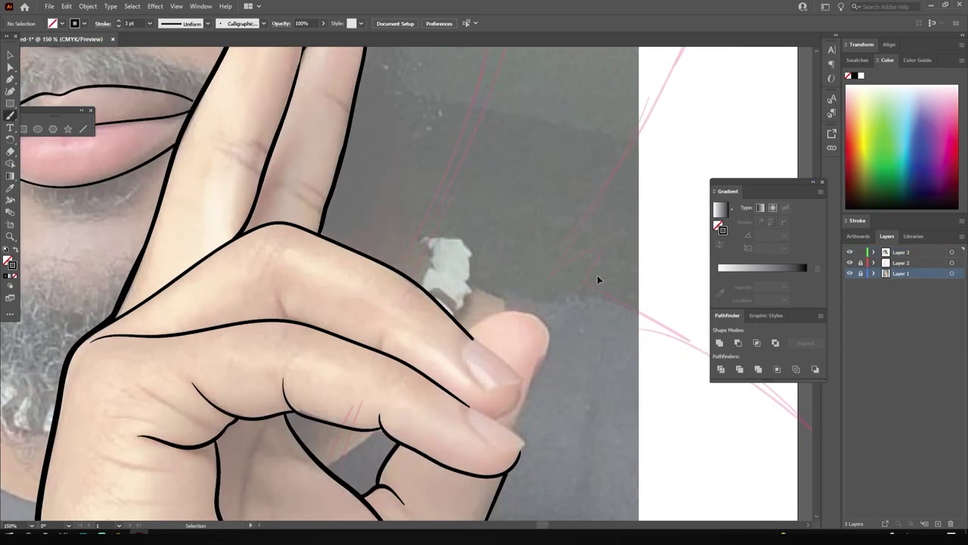
left_click_drag(597, 275, 550, 430)
left_click_drag(361, 402, 655, 509)
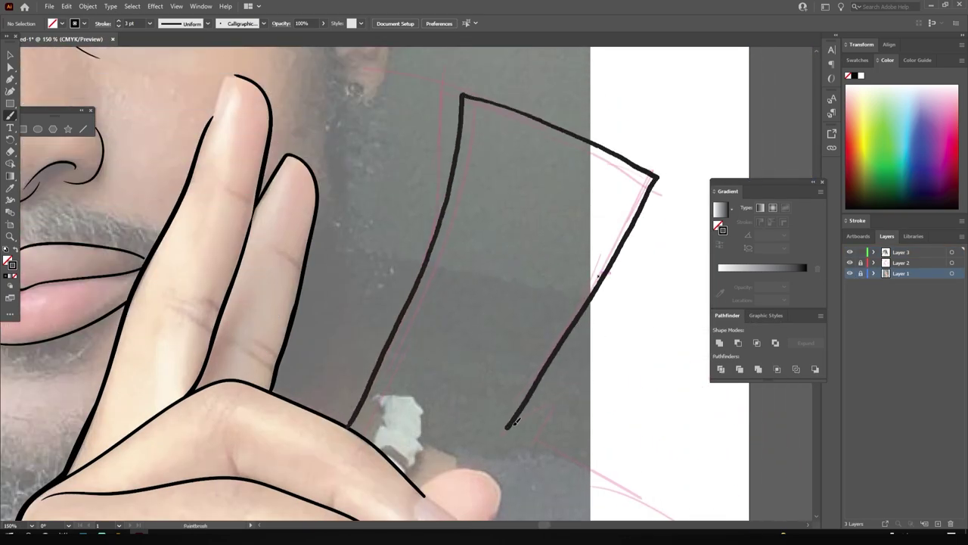
Step: Outline the ear's outer contour, inner rim curve and inner folds
scroll(660, 503, "up", 2)
scroll(660, 503, "up", 1)
scroll(391, 367, "up", 3)
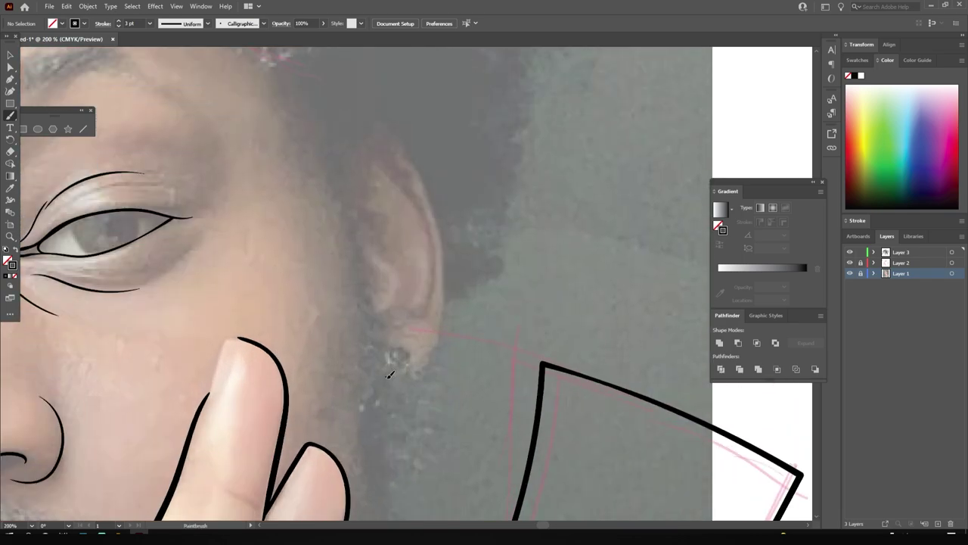
left_click_drag(390, 377, 366, 112)
left_click_drag(435, 270, 366, 148)
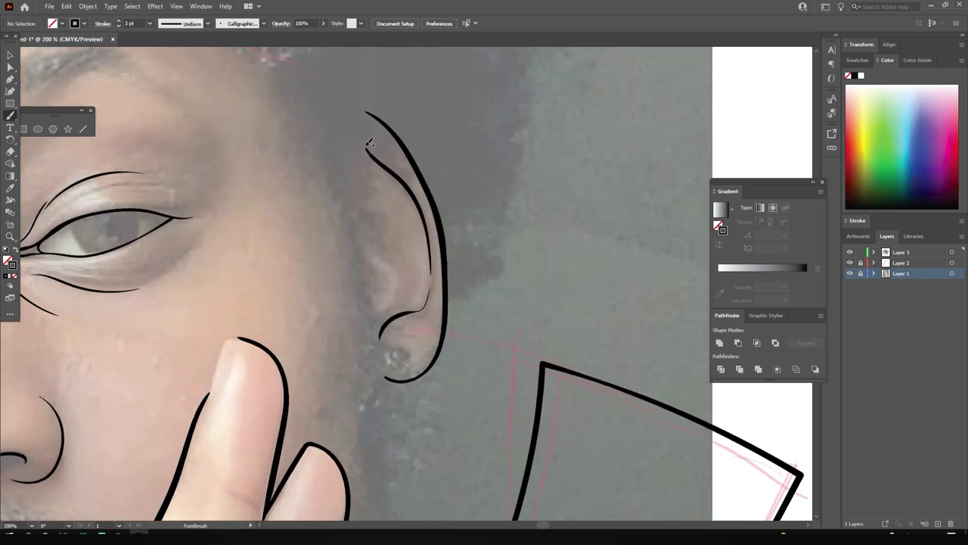
left_click_drag(382, 311, 360, 193)
Step: Check the paths in Outline view with Ctrl+Y, then return to Preview
scroll(610, 315, "down", 4)
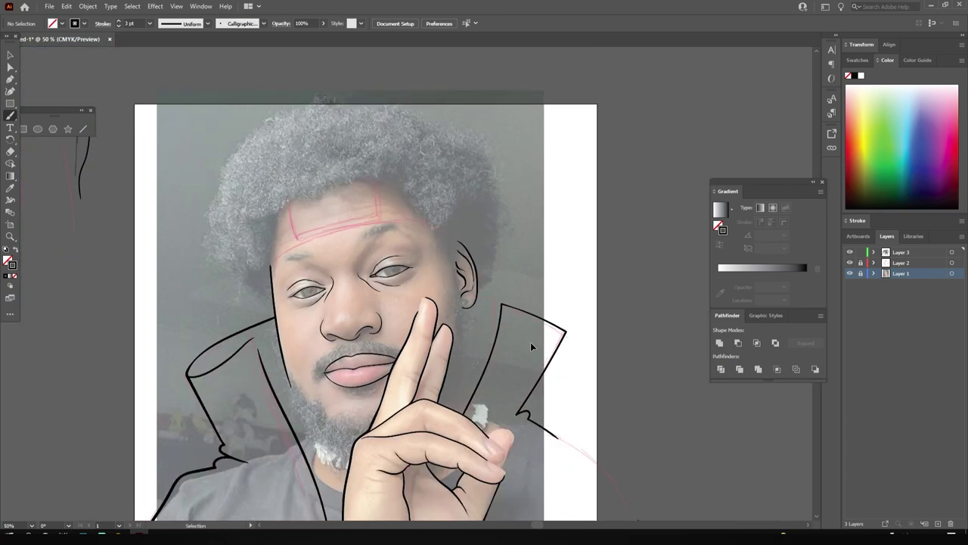
key("ctrl+y")
scroll(424, 303, "up", 1)
key("ctrl+y")
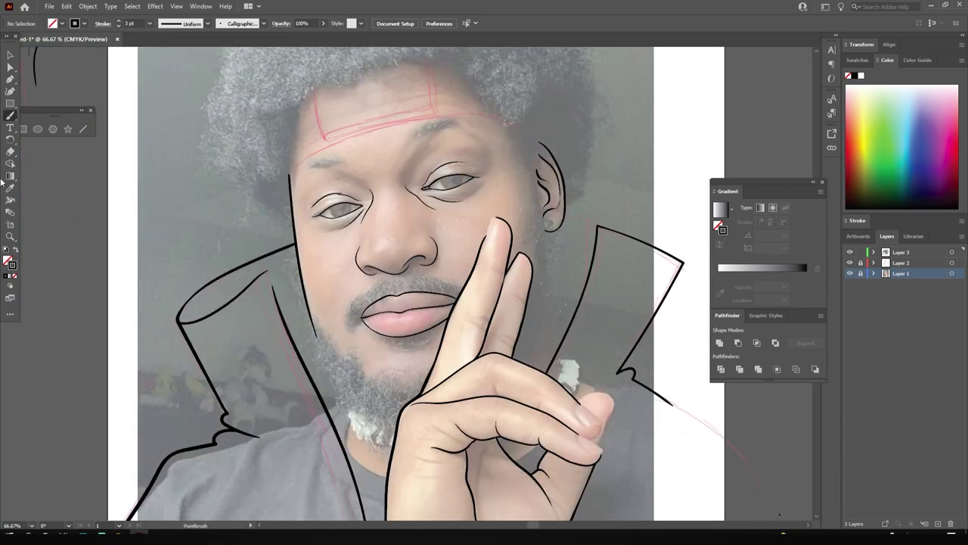
left_click_drag(9, 115, 65, 138)
scroll(145, 279, "up", 2)
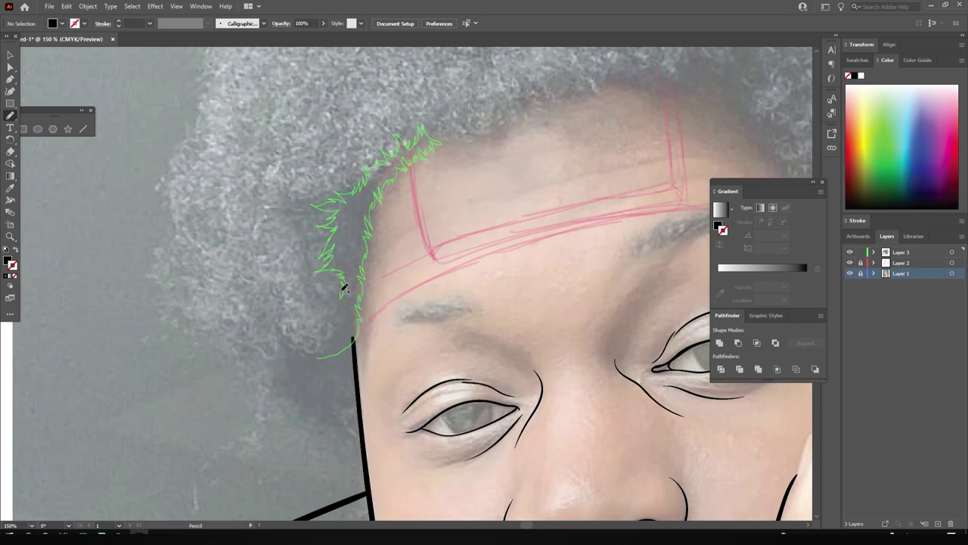
Step: Draw the jagged black hair patch at the left hairline
left_click_drag(310, 350, 310, 350)
scroll(309, 349, "down", 4)
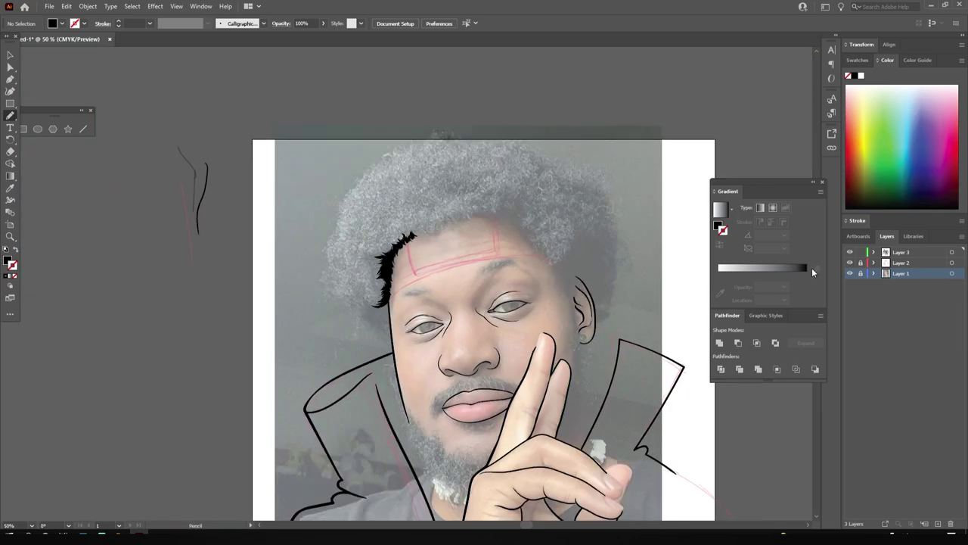
scroll(540, 347, "up", 1)
scroll(540, 347, "up", 3)
Step: Trace a closed beard shape along the jaw and around the chin, filled black
left_click_drag(456, 400, 449, 428)
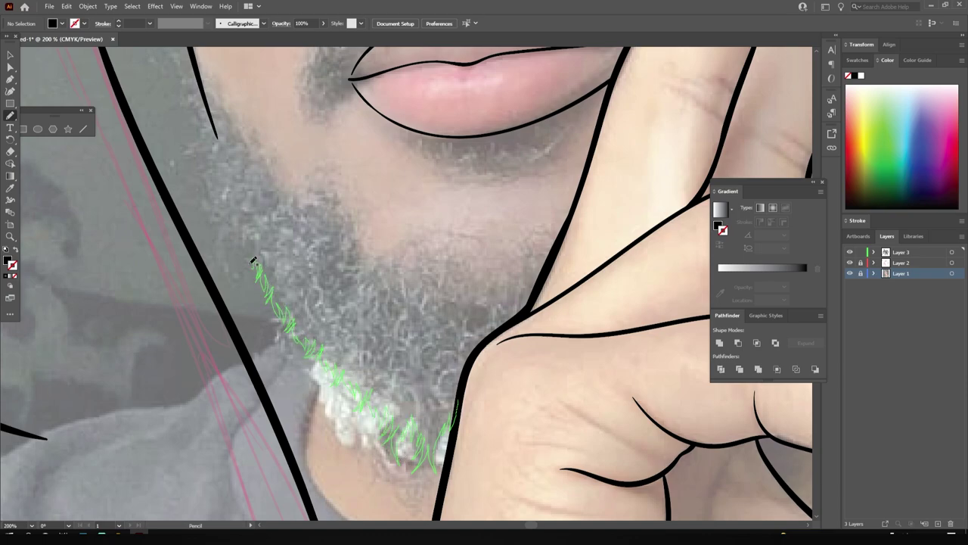
mouse_move(295, 223)
left_mouse_down()
mouse_move(328, 194)
mouse_move(348, 220)
left_mouse_up()
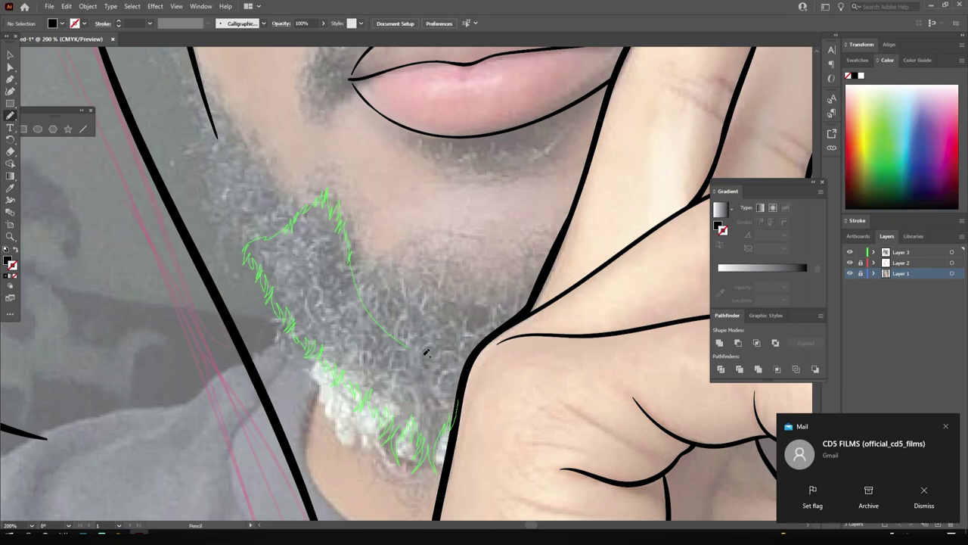
left_click_drag(426, 353, 454, 401)
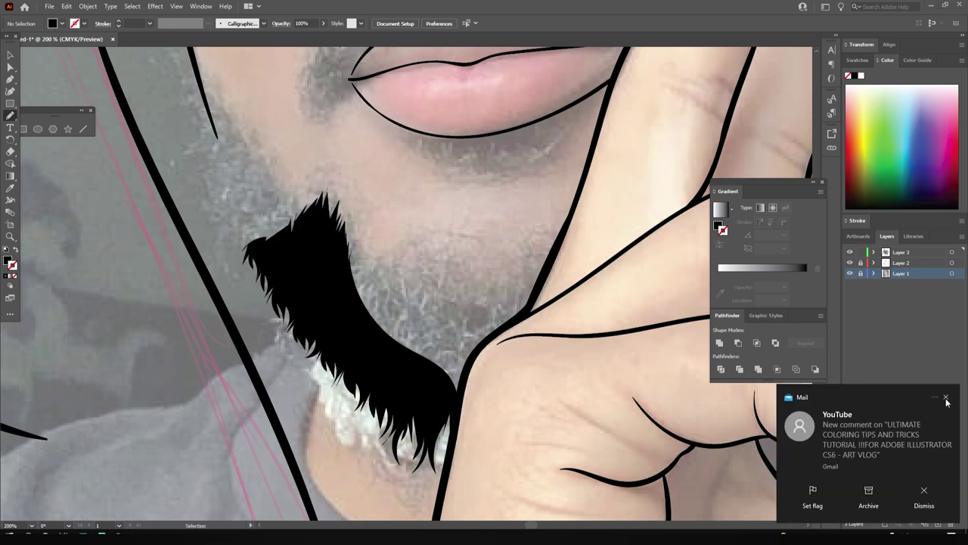
left_click(945, 398)
scroll(424, 408, "down", 1)
scroll(424, 408, "up", 2)
Step: Add a solid black beard shape along the neck and review it without the photo
left_click_drag(400, 410, 551, 298)
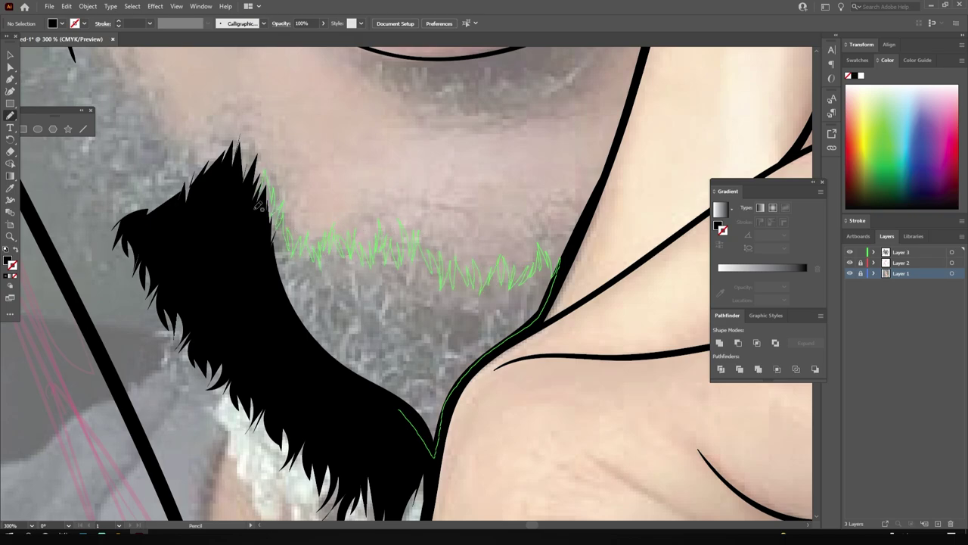
left_click_drag(260, 204, 261, 198)
scroll(595, 396, "down", 5)
left_click(850, 273)
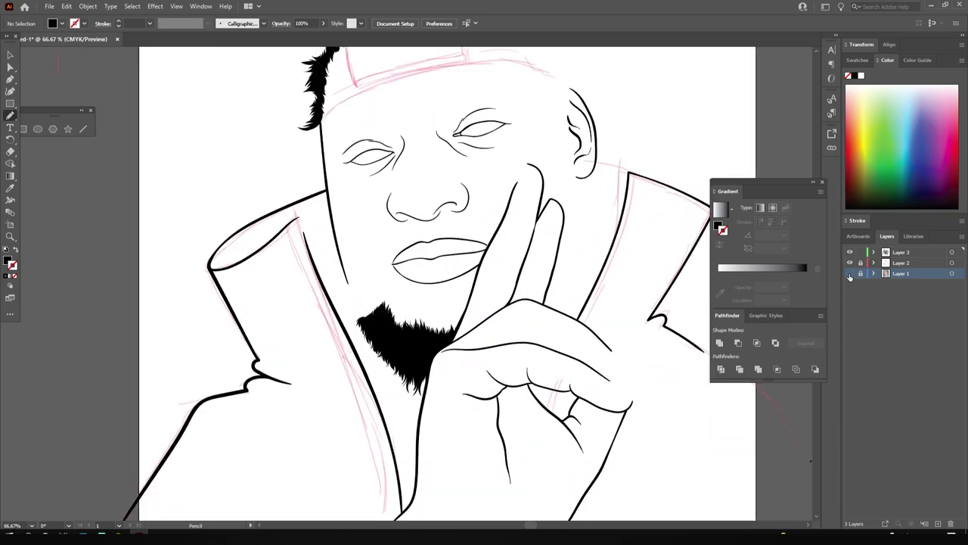
left_click(849, 273)
scroll(431, 326, "up", 4)
scroll(431, 326, "up", 1)
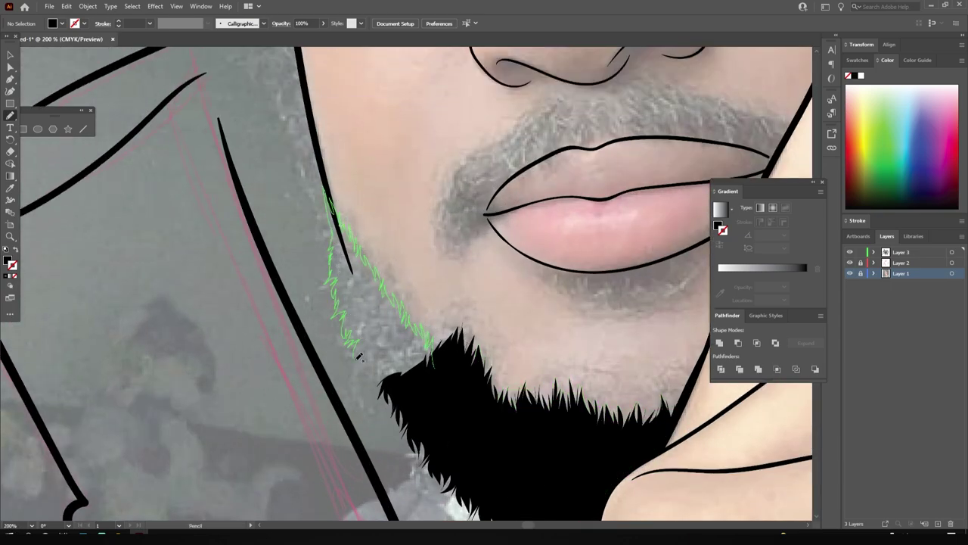
Step: Add bristly beard hair up the left jaw and check the full artboard
left_click_drag(384, 366, 378, 380)
scroll(384, 367, "down", 3)
scroll(401, 438, "up", 3)
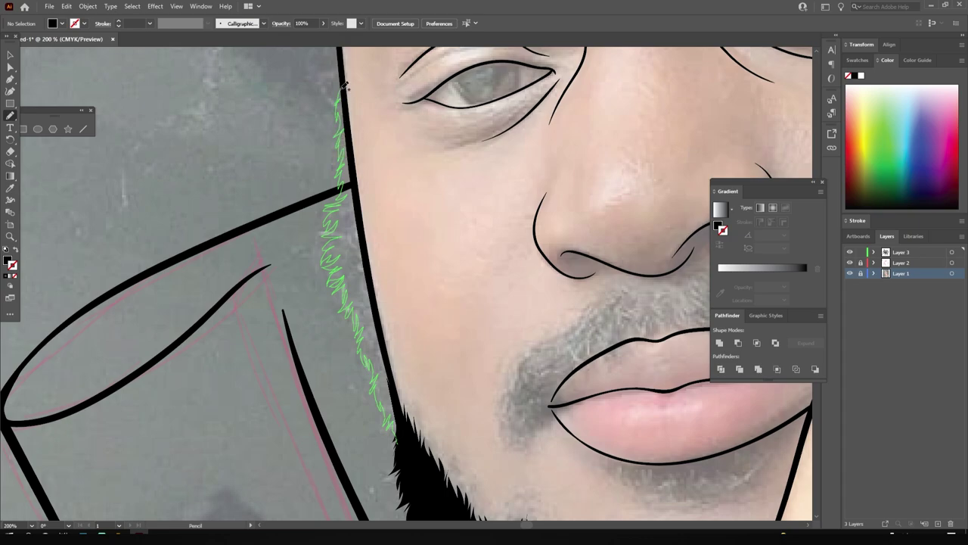
key("ctrl+minus")
key("ctrl+minus")
key("ctrl+minus")
key("ctrl+minus")
left_click(850, 274)
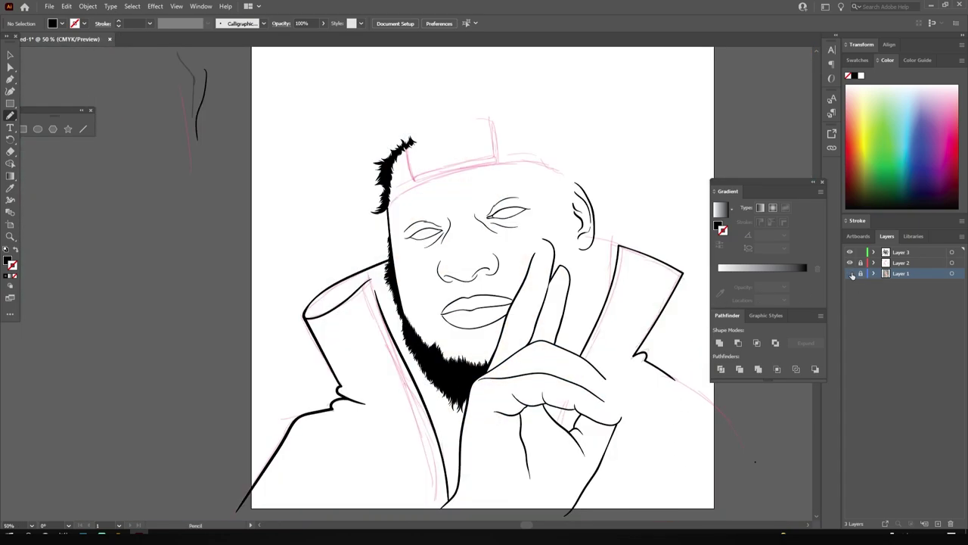
left_click(850, 274)
key("ctrl+plus")
key("ctrl+plus")
key("ctrl+plus")
Step: Fill the gap between finger and jaw with a closed spiky black beard shape
scroll(461, 362, "up", 1)
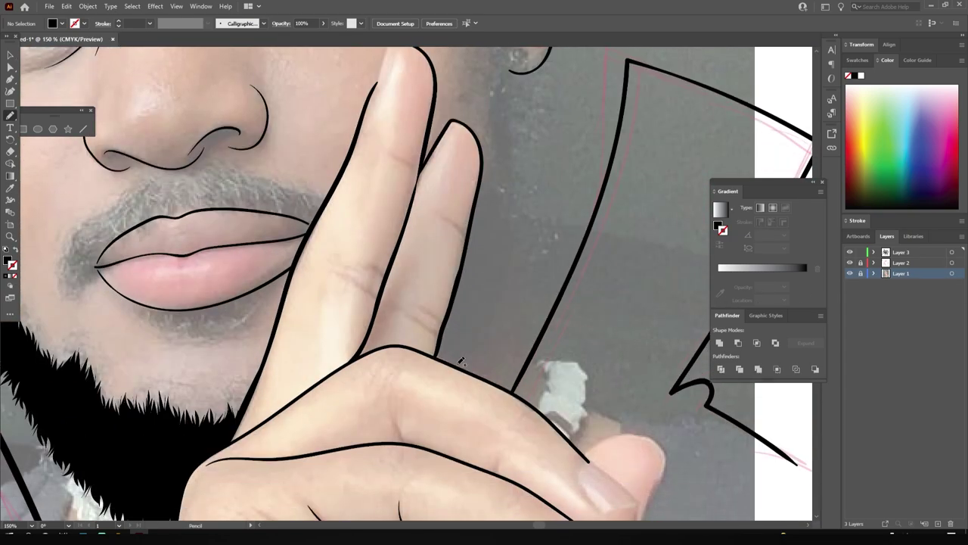
scroll(462, 362, "up", 2)
left_click_drag(449, 68, 378, 349)
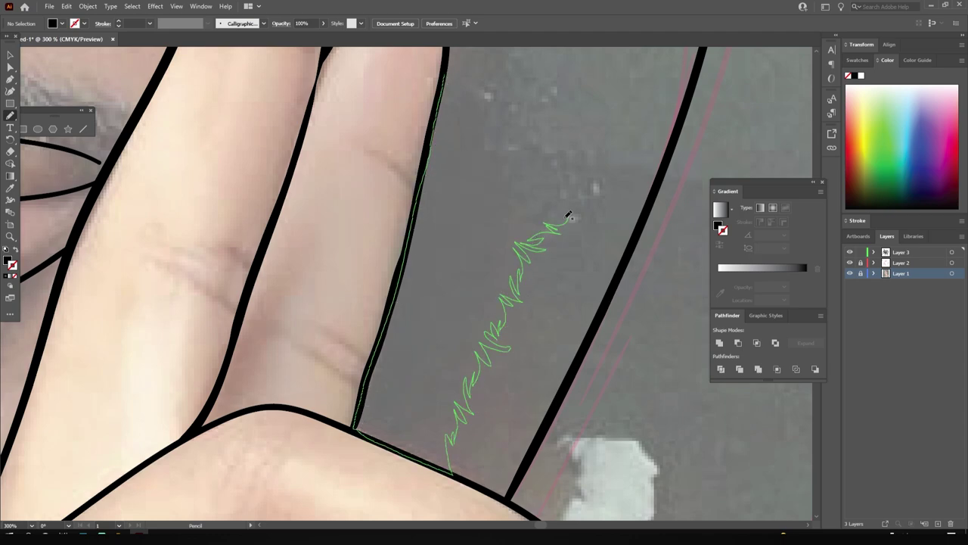
left_click_drag(553, 189, 511, 149)
left_click_drag(481, 93, 481, 95)
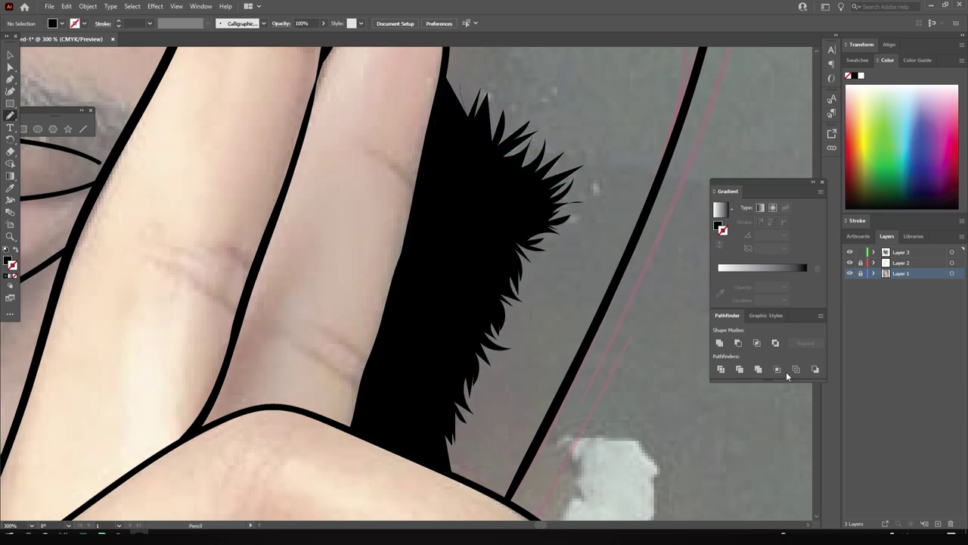
Step: Add spiky beard strands below the ear, merging them near the earlobe
key("ctrl+minus")
scroll(437, 390, "up", 5)
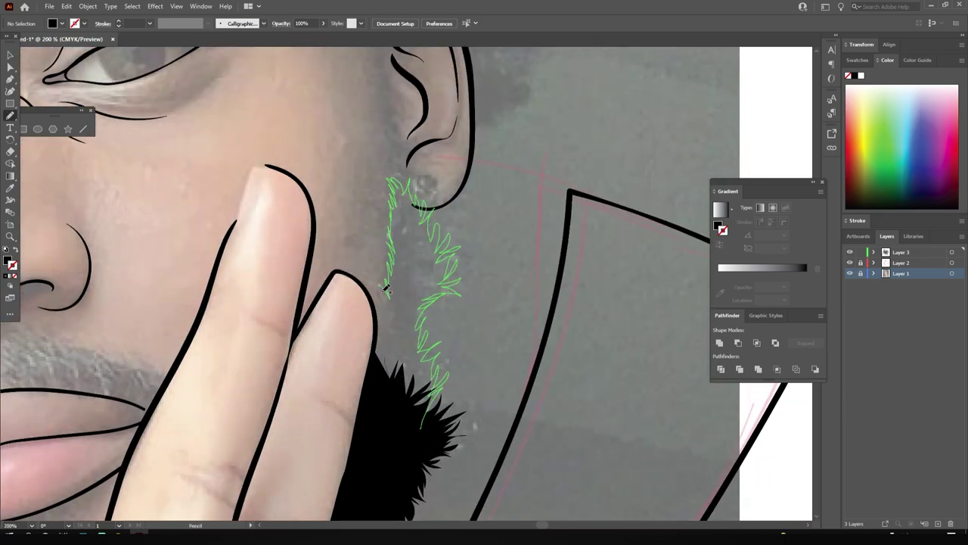
left_click_drag(382, 401, 377, 396)
key("ctrl+plus")
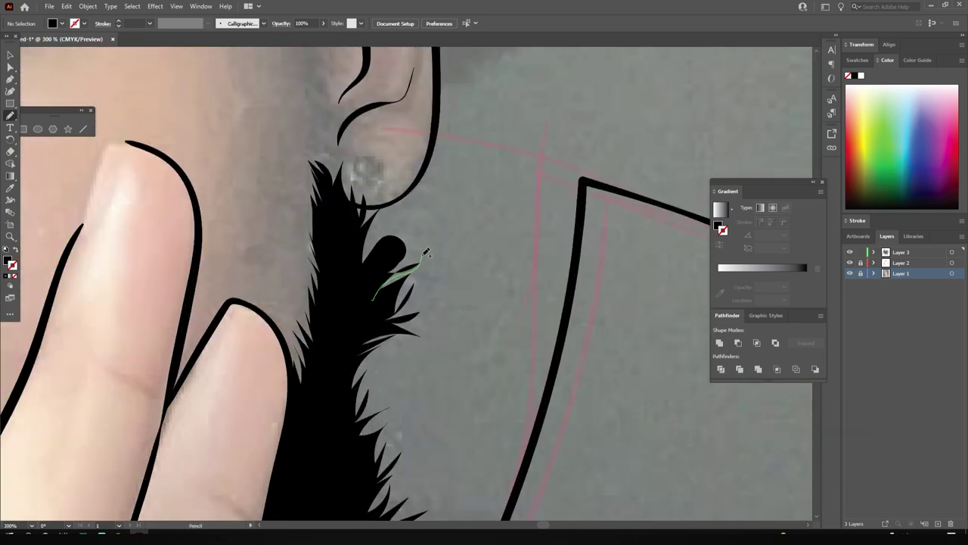
left_click_drag(386, 237, 398, 249)
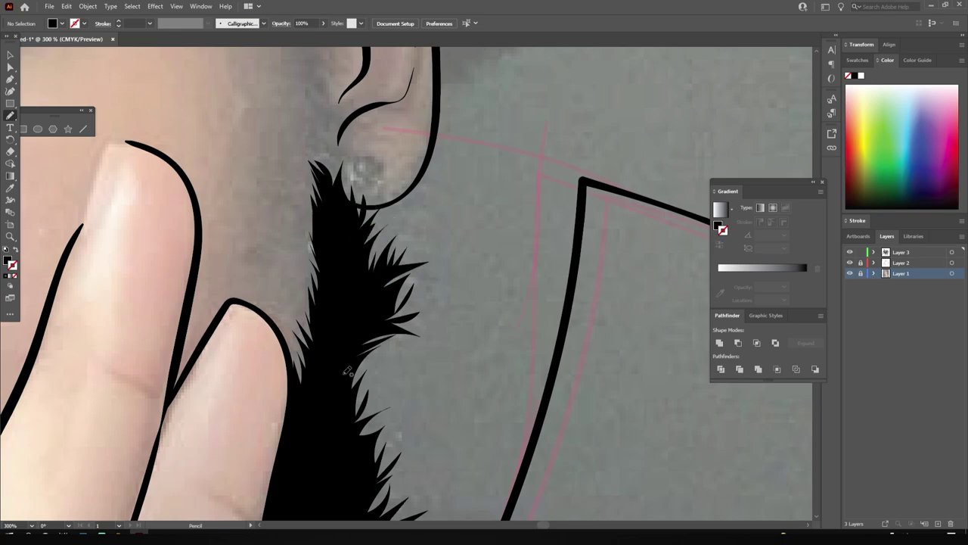
scroll(592, 394, "down", 2)
scroll(551, 336, "down", 1)
scroll(551, 335, "up", 3)
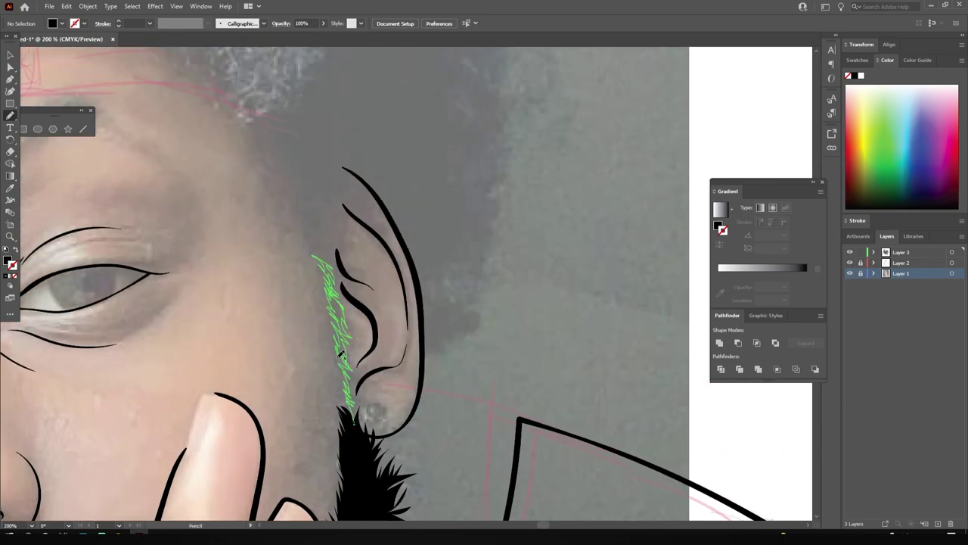
Step: Draw sideburn strands in front of the ear, extending them up to the hairline
left_click_drag(339, 383, 340, 385)
scroll(342, 353, "up", 2)
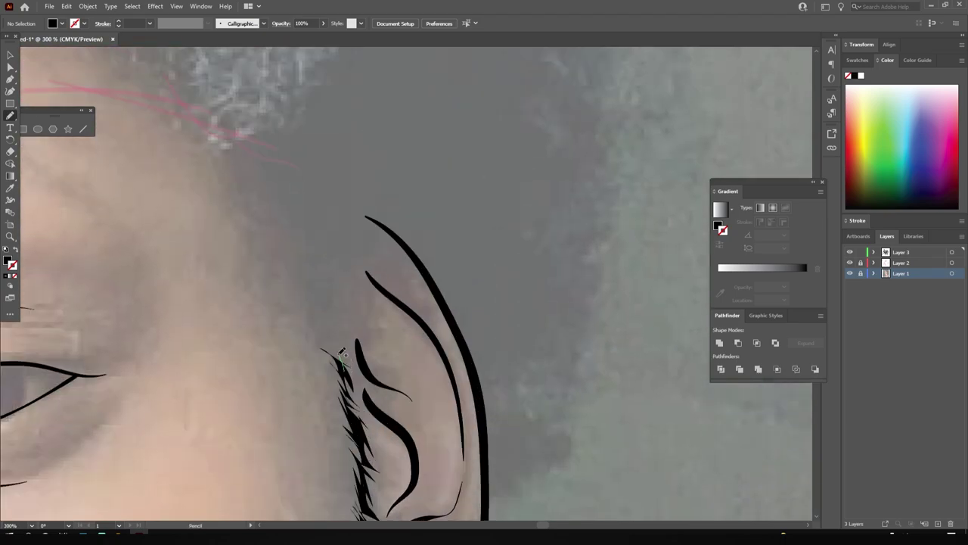
left_click_drag(330, 349, 354, 347)
scroll(362, 339, "down", 2)
scroll(350, 313, "down", 1)
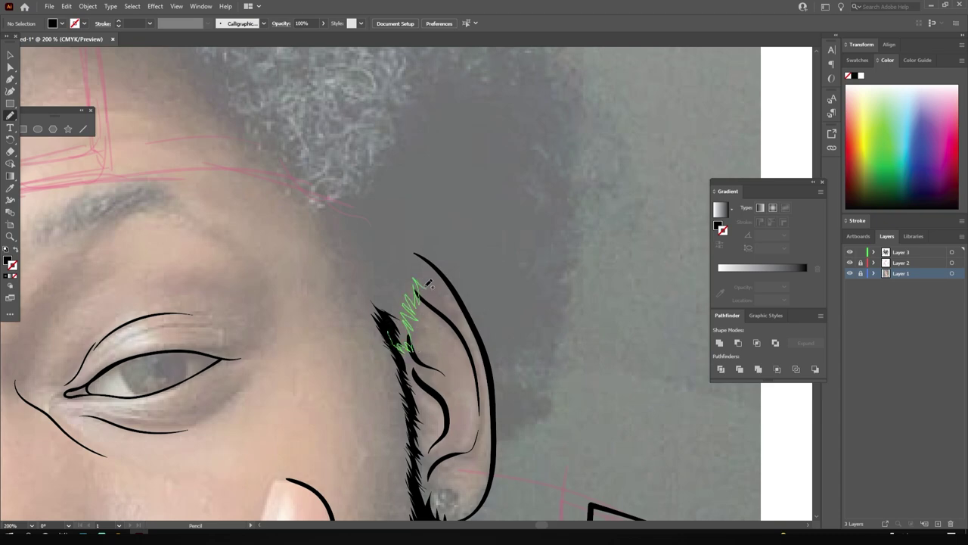
mouse_move(428, 282)
left_mouse_down()
mouse_move(384, 216)
mouse_move(350, 218)
left_mouse_up()
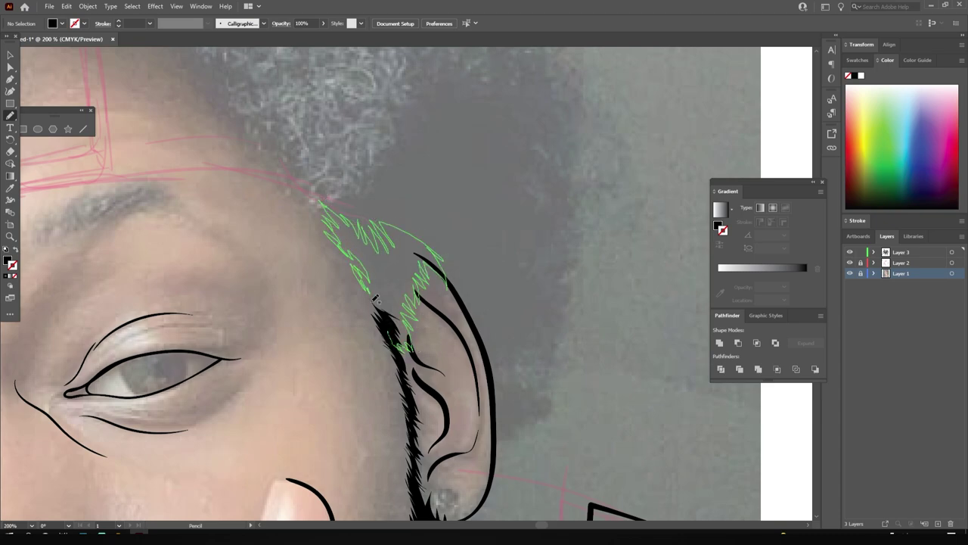
key("ctrl+minus")
key("ctrl+minus")
key("ctrl+minus")
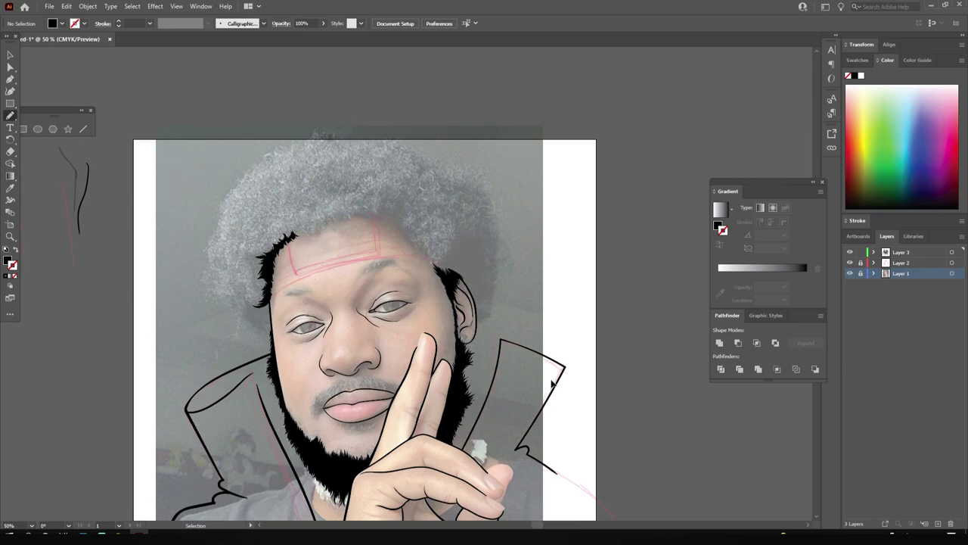
key("ctrl+plus")
key("ctrl+plus")
key("ctrl+plus")
key("ctrl+plus")
key("ctrl+plus")
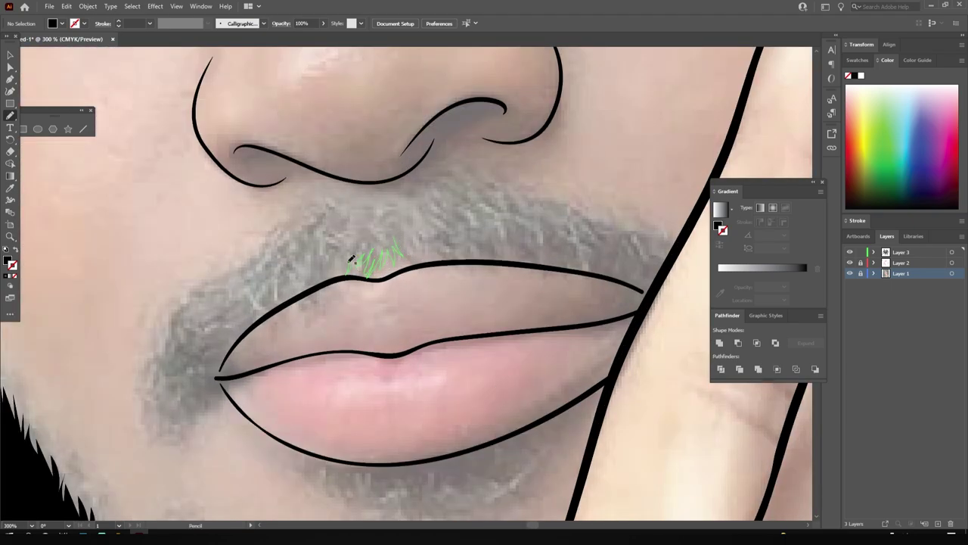
Step: Draw spiky mustache strands above the upper lip down to the mouth corner
mouse_move(350, 258)
left_mouse_down()
mouse_move(313, 277)
mouse_move(350, 227)
left_mouse_up()
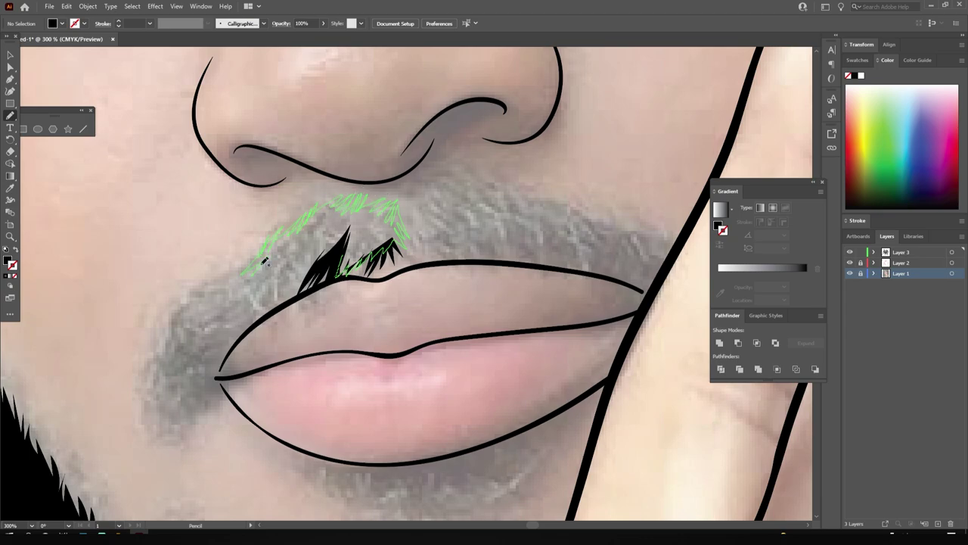
key("ctrl+minus")
key("ctrl+minus")
key("ctrl+plus")
key("ctrl+plus")
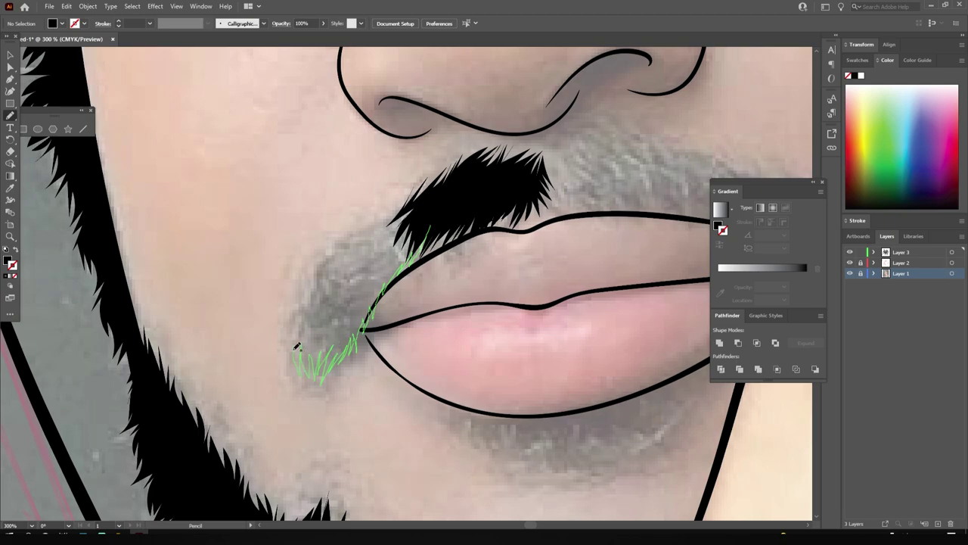
left_click_drag(390, 214, 395, 212)
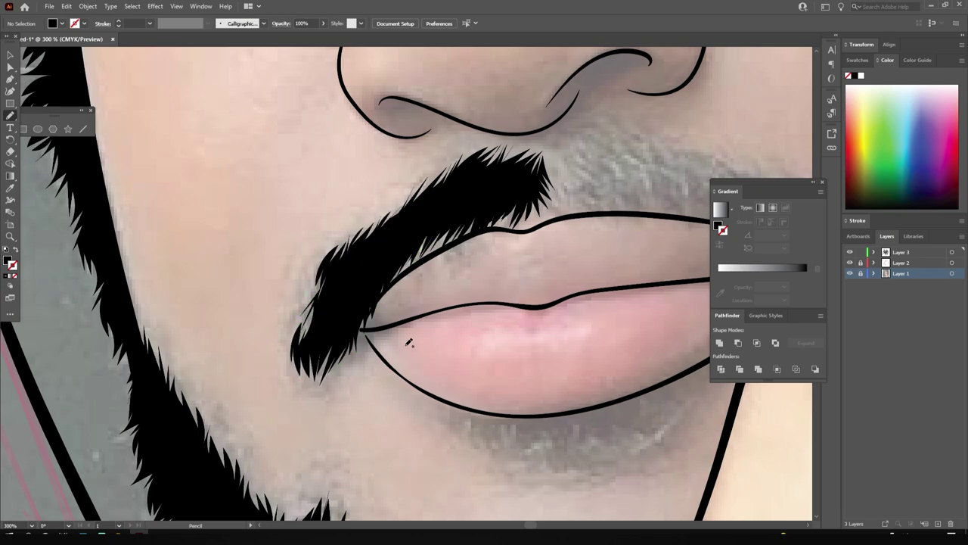
key("ctrl+minus")
key("ctrl+minus")
left_click(849, 273)
left_click(850, 273)
key("ctrl+plus")
key("ctrl+plus")
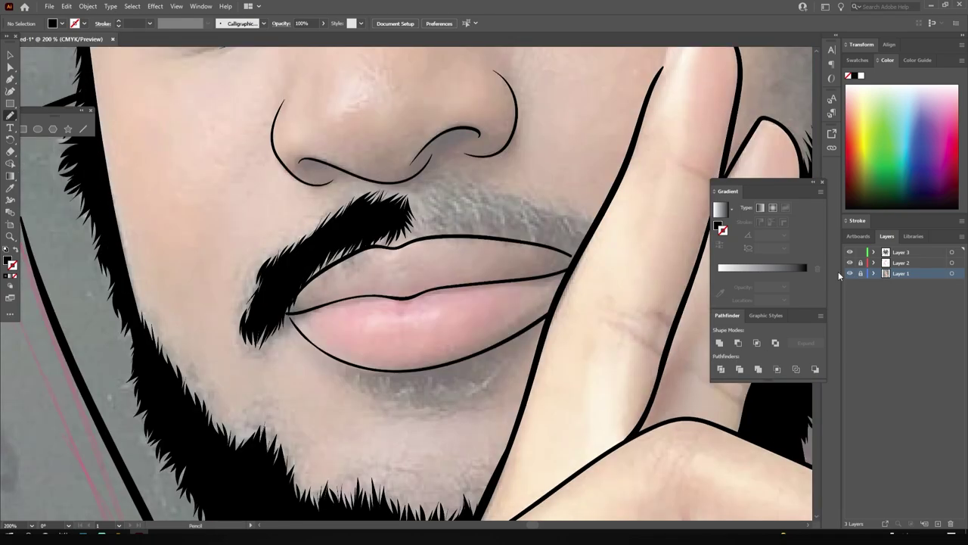
key("ctrl+plus")
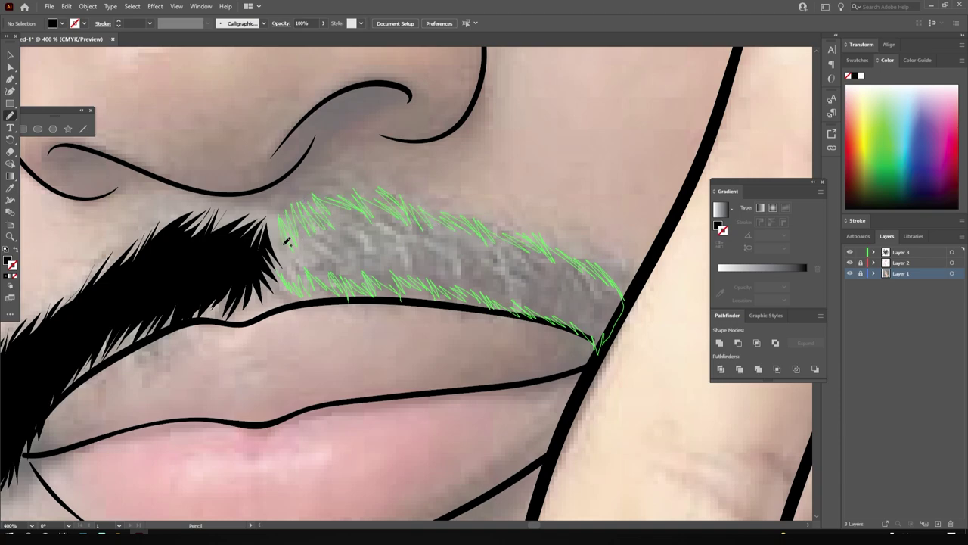
Step: Fill in the mustache's right half and touch up its left tip
left_click_drag(287, 241, 286, 242)
key("ctrl+minus")
key("ctrl+minus")
key("ctrl+minus")
key("ctrl+plus")
key("ctrl+plus")
key("ctrl+plus")
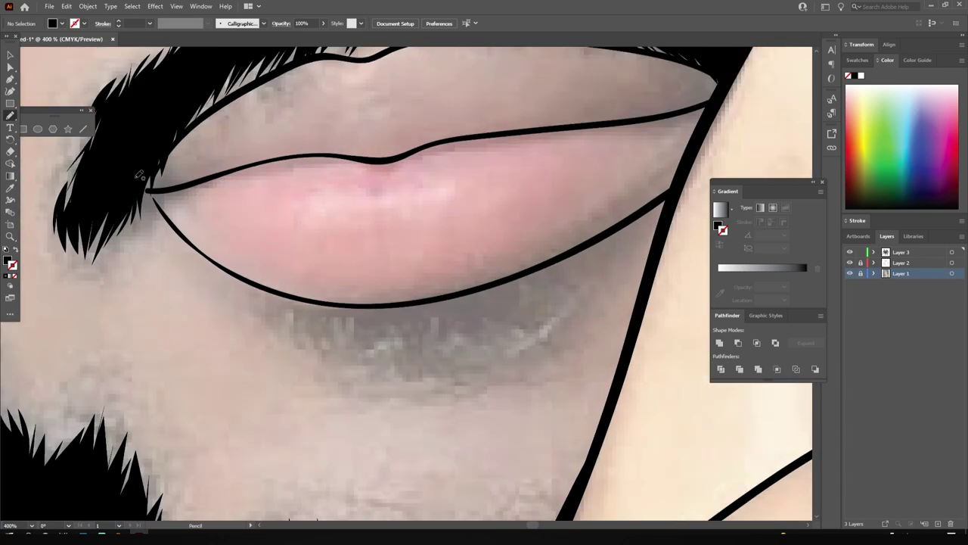
left_click_drag(160, 194, 162, 197)
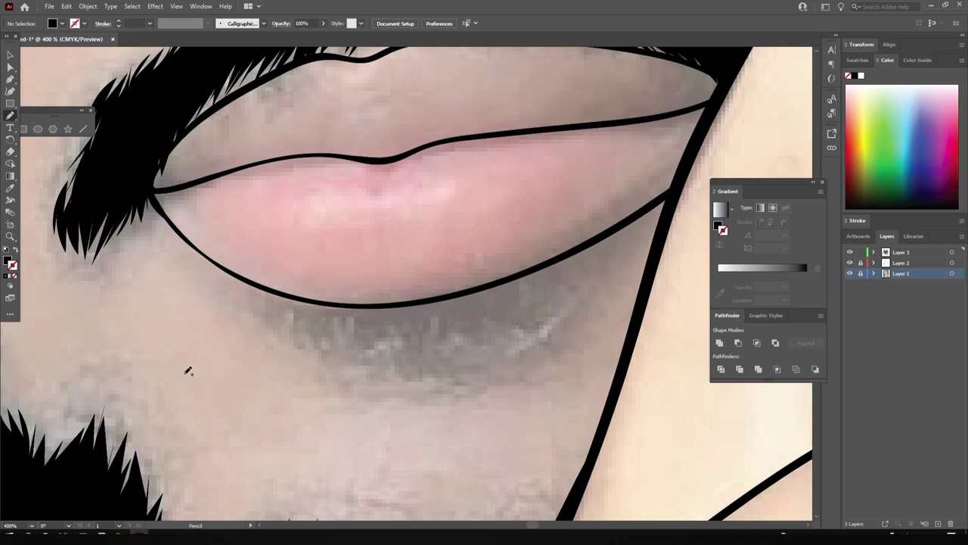
Step: Add a closed band of black beard strands beneath the lower lip
mouse_move(496, 338)
left_mouse_down()
mouse_move(360, 345)
mouse_move(309, 337)
left_mouse_up()
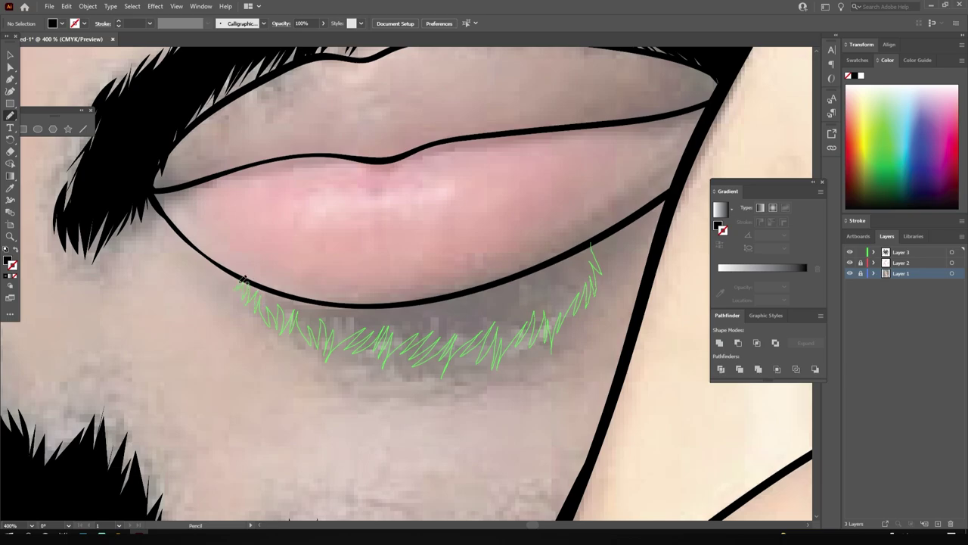
mouse_move(242, 279)
left_mouse_down()
mouse_move(411, 303)
mouse_move(587, 258)
left_mouse_up()
left_click_drag(620, 227, 621, 225)
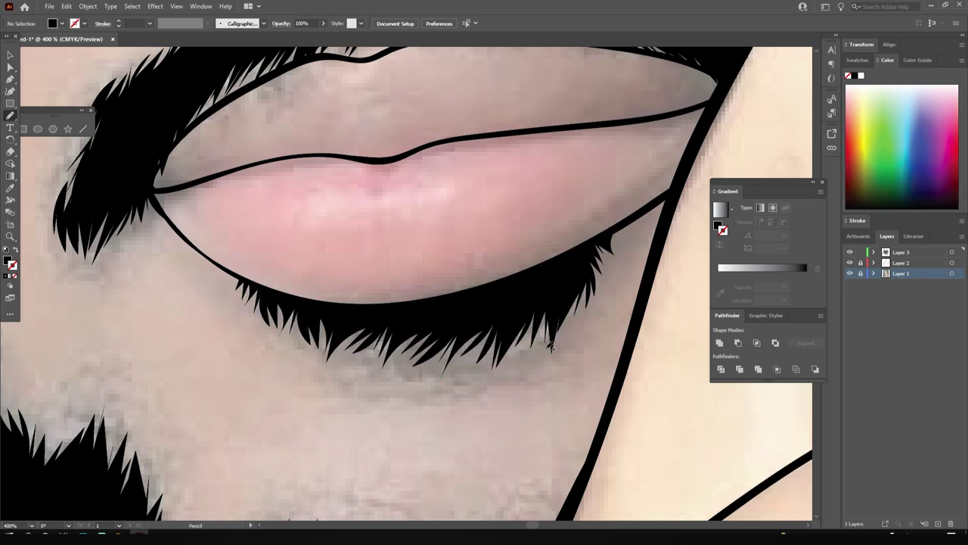
Step: Trace a black filled shape along the nostril curve
key("ctrl+0")
scroll(399, 313, "up", 5)
mouse_move(392, 241)
left_mouse_down()
mouse_move(361, 280)
mouse_move(584, 198)
left_mouse_up()
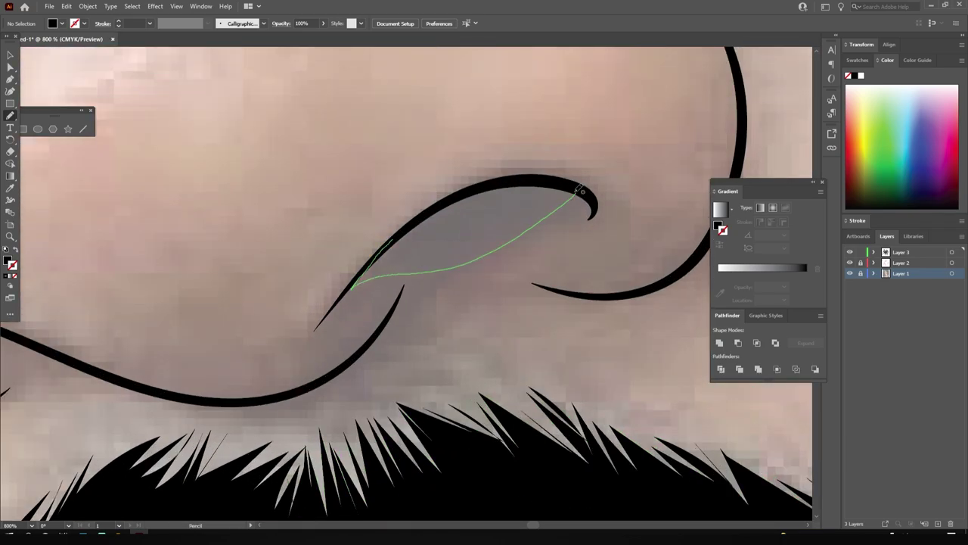
scroll(346, 303, "down", 3)
scroll(102, 314, "up", 4)
mouse_move(102, 314)
left_mouse_down()
mouse_move(242, 359)
mouse_move(108, 313)
left_mouse_up()
key("ctrl+0")
scroll(402, 338, "up", 4)
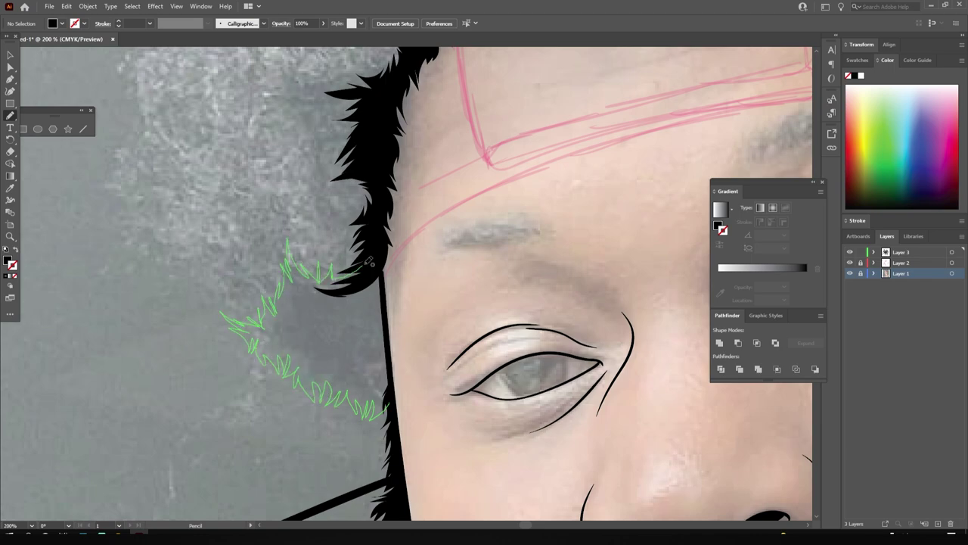
Step: Add spiky hair tufts along the left side of the head and its tip
left_click_drag(389, 310, 389, 432)
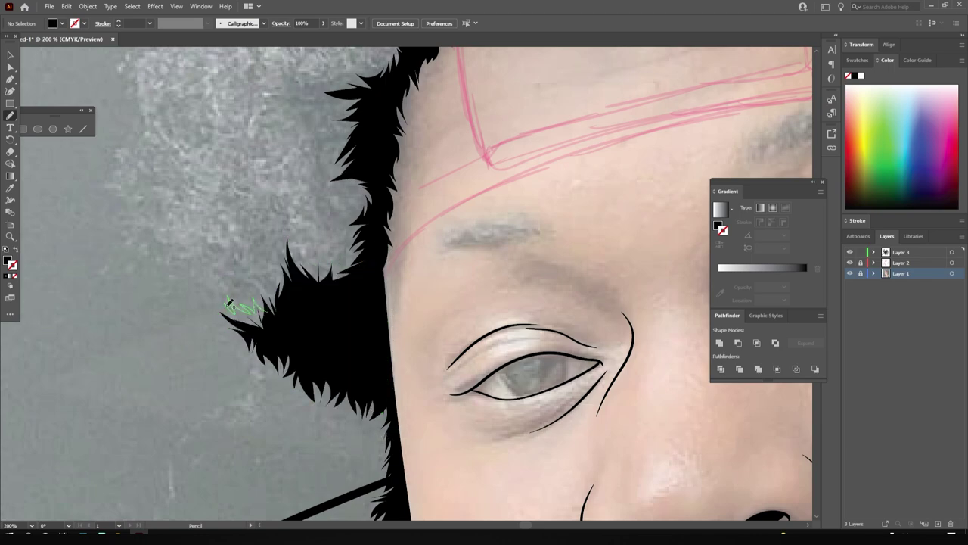
left_click_drag(229, 303, 224, 310)
scroll(363, 285, "down", 4)
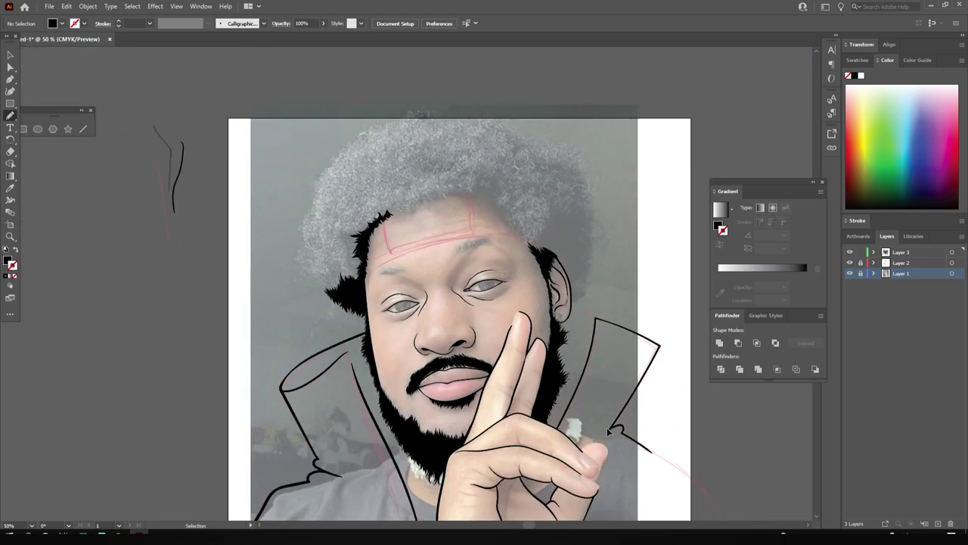
left_click(850, 273)
left_click(850, 273)
scroll(691, 307, "up", 3)
scroll(407, 231, "up", 1)
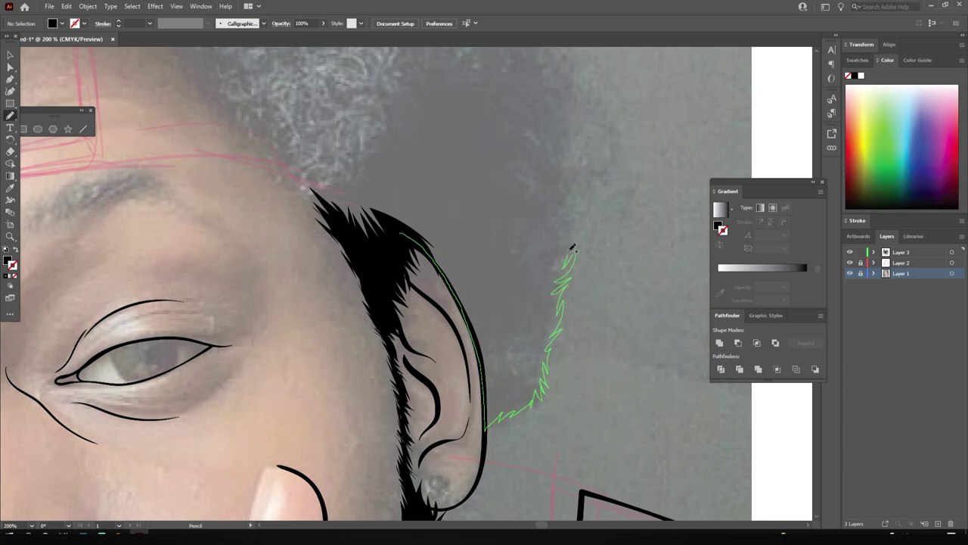
Step: Add spiky hair above the right ear and fill the top of the head black
left_click_drag(554, 110, 556, 112)
scroll(470, 335, "down", 3)
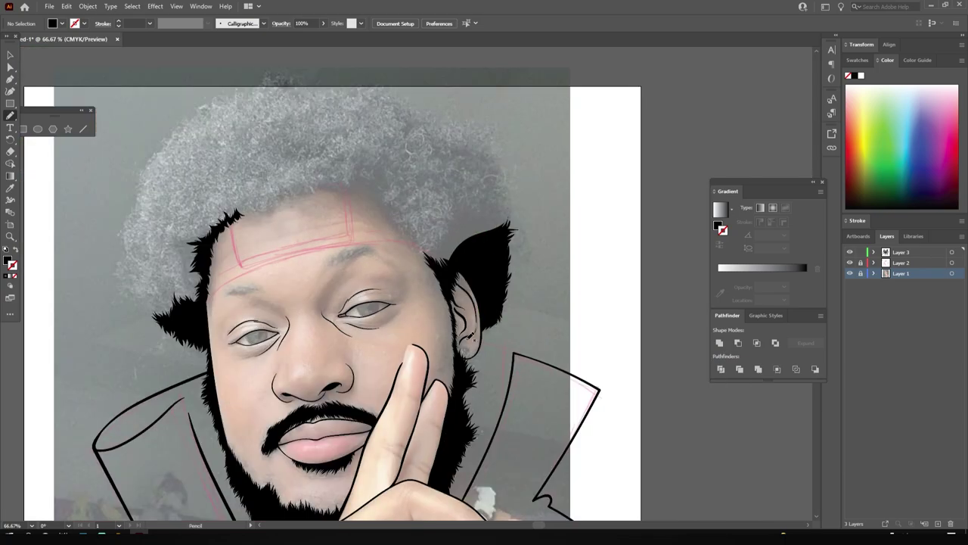
scroll(470, 335, "up", 2)
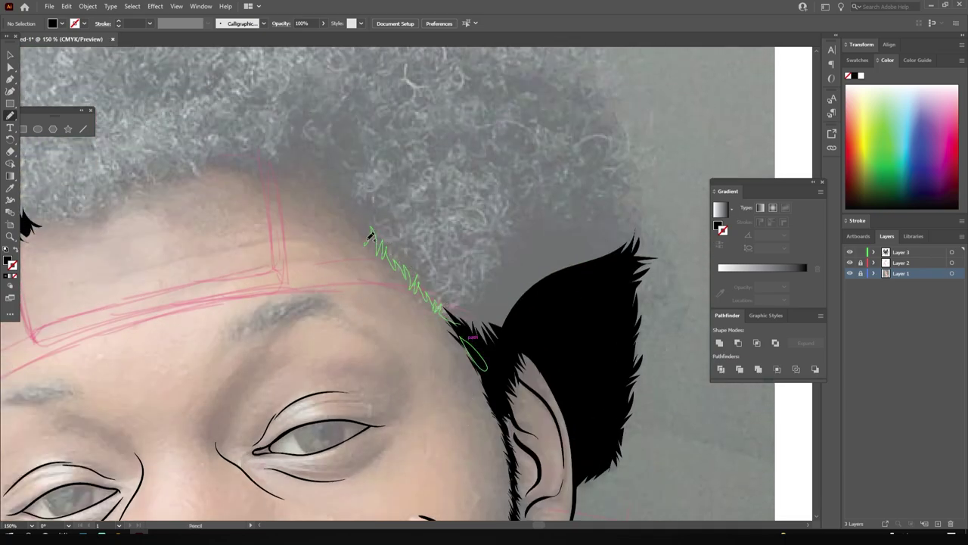
left_click_drag(331, 96, 567, 259)
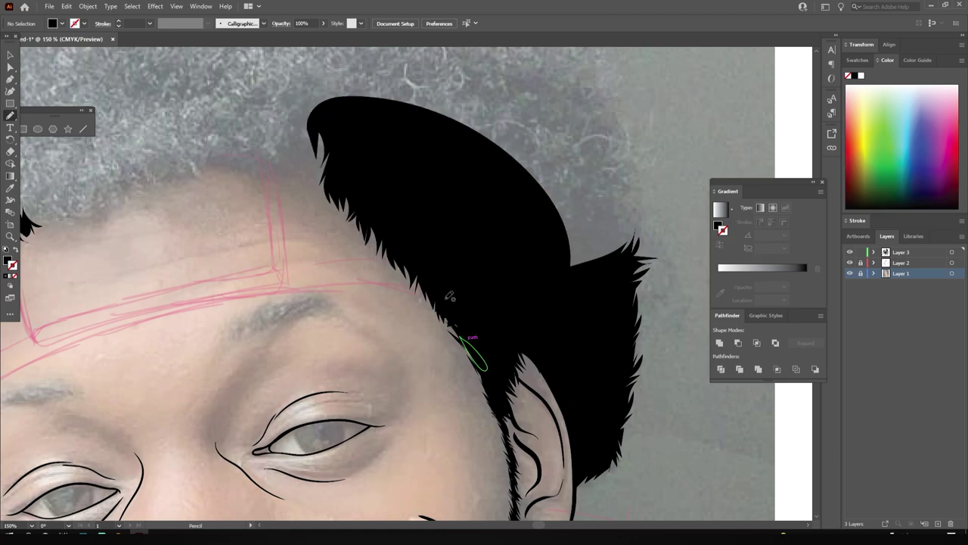
scroll(451, 321, "down", 1)
scroll(495, 345, "up", 1)
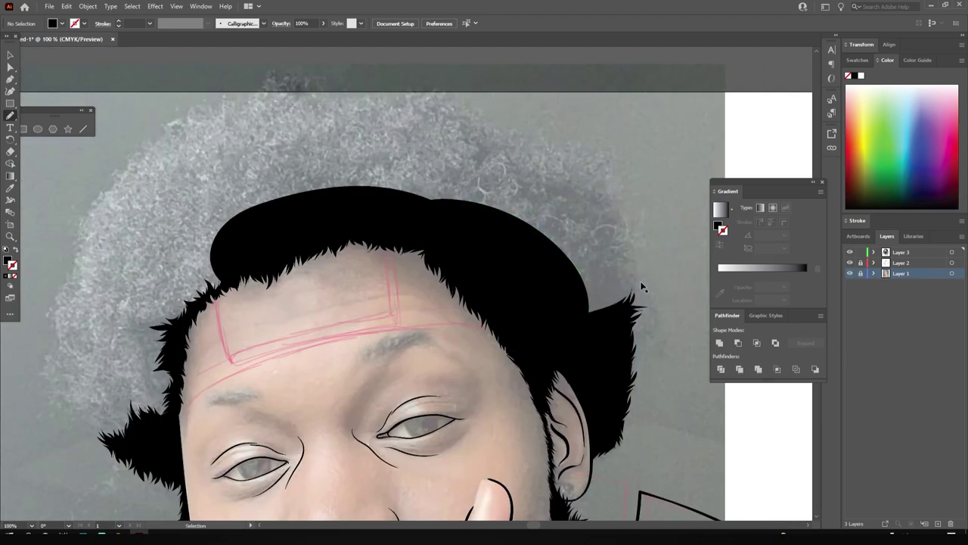
Step: Trace spiky tufts along the right and upper-right edges of the hair
left_click_drag(642, 286, 617, 334)
left_click_drag(540, 340, 613, 344)
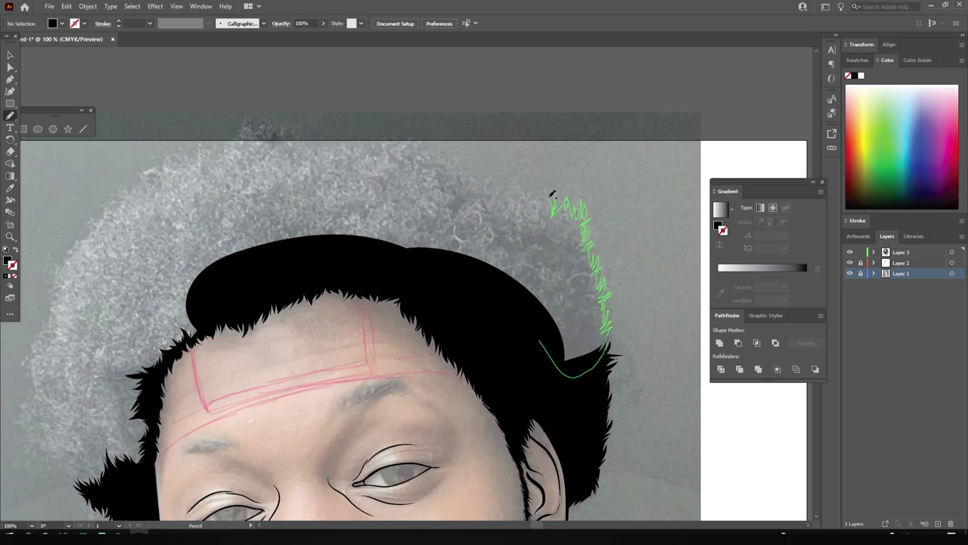
left_click_drag(552, 193, 513, 238)
left_click_drag(456, 170, 503, 246)
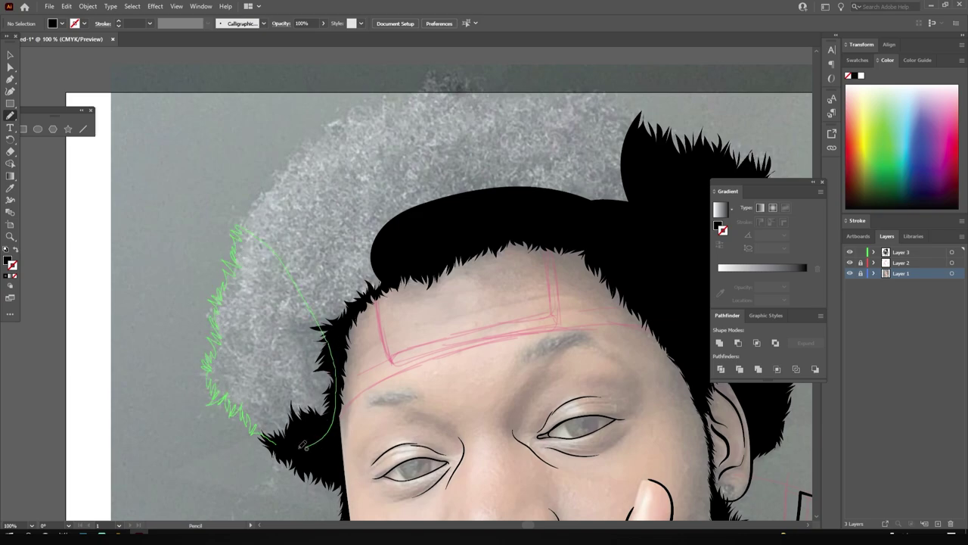
Step: Add spiky tufts down the left hair edge and along the top
left_click_drag(234, 233, 340, 444)
scroll(373, 428, "up", 2)
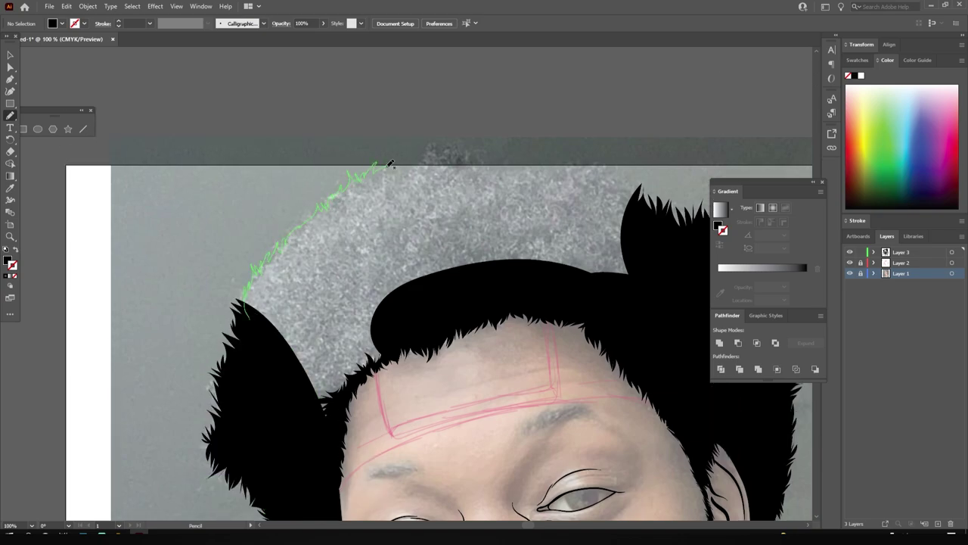
left_click_drag(451, 263, 309, 370)
left_click_drag(285, 340, 299, 401)
left_click_drag(382, 362, 383, 362)
scroll(382, 361, "down", 2)
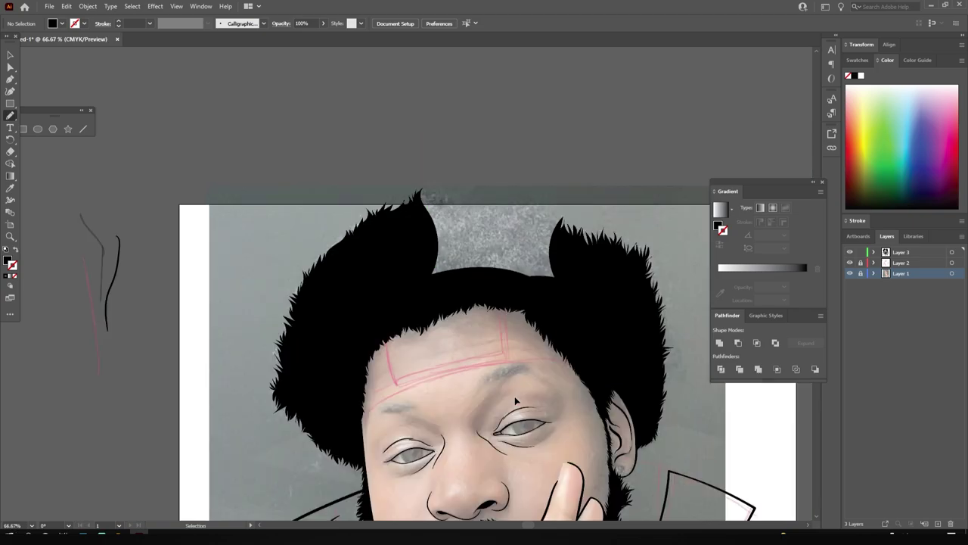
scroll(518, 404, "up", 5)
Step: Trace spiky tufts along the hairline and around the hair's right side
mouse_move(278, 125)
left_mouse_down()
mouse_move(454, 130)
mouse_move(509, 154)
left_mouse_up()
left_click_drag(558, 229, 559, 230)
scroll(560, 231, "down", 2)
scroll(564, 417, "down", 2)
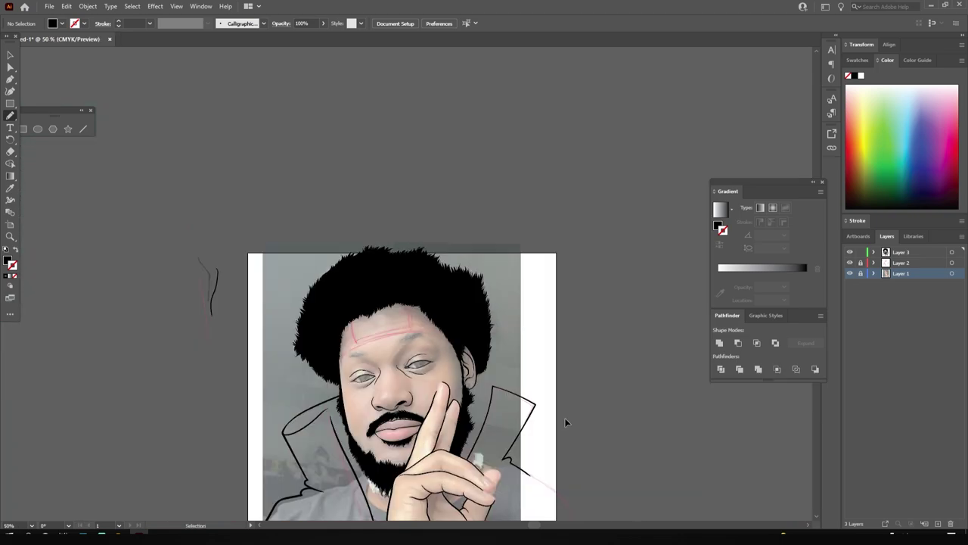
scroll(564, 418, "down", 3)
left_click(850, 273)
left_click(849, 273)
scroll(575, 227, "up", 3)
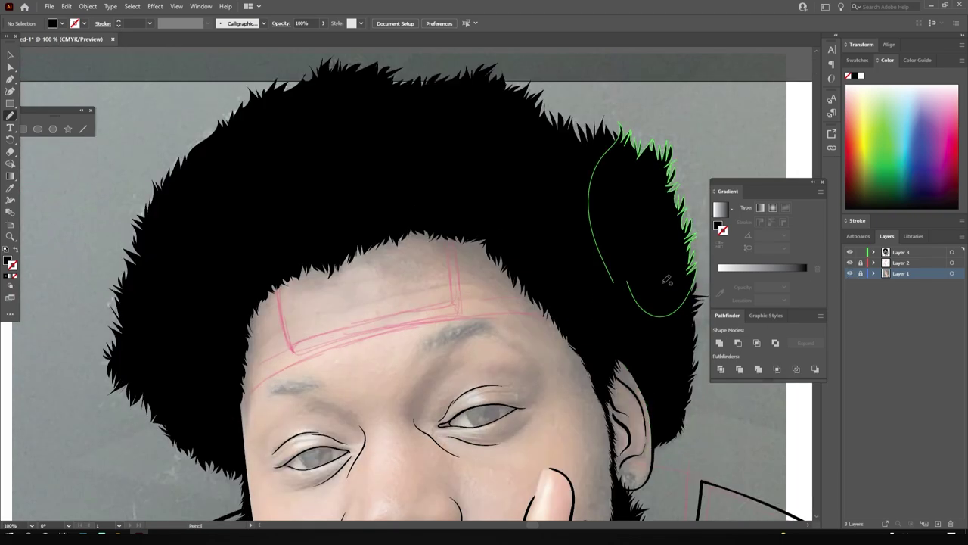
left_click_drag(665, 276, 577, 115)
Step: Draw a filled black eyebrow over the right eye, then hide and reshow Layer 1 to preview it
scroll(456, 392, "up", 3)
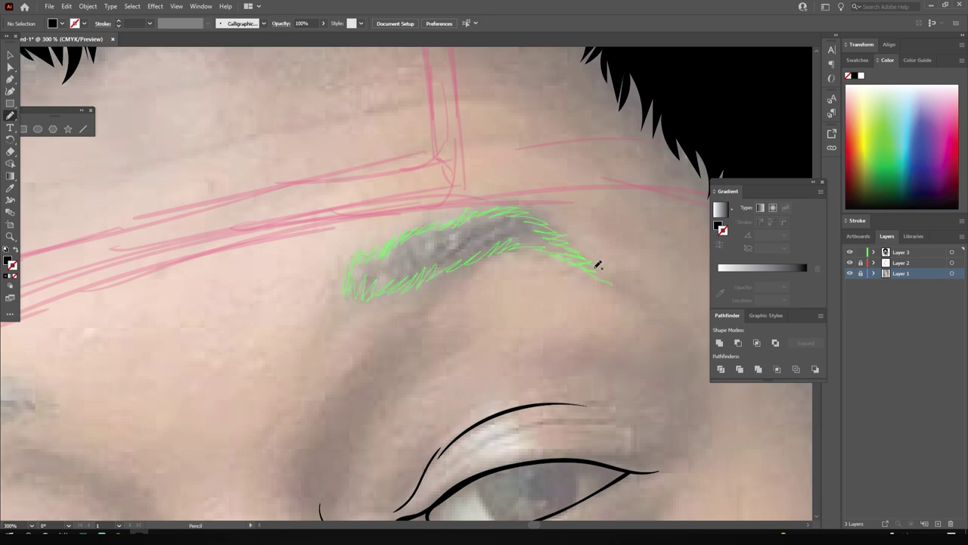
left_click_drag(598, 264, 610, 315)
scroll(597, 265, "down", 3)
scroll(598, 265, "down", 2)
left_click(850, 273)
left_click(850, 273)
scroll(491, 290, "up", 4)
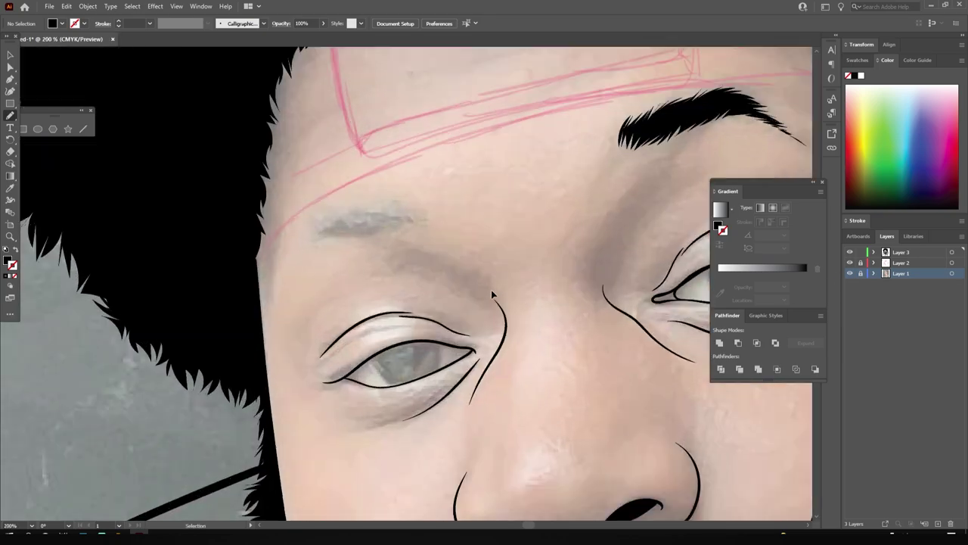
scroll(491, 290, "up", 2)
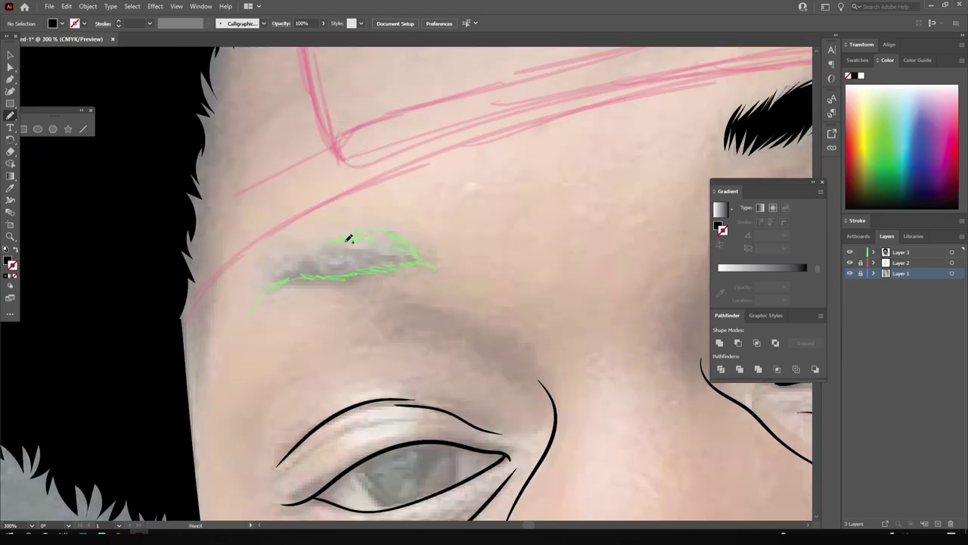
Step: Thicken the left eye's upper eyelid line into a bold, tapered stroke
scroll(267, 287, "down", 3)
scroll(410, 417, "up", 5)
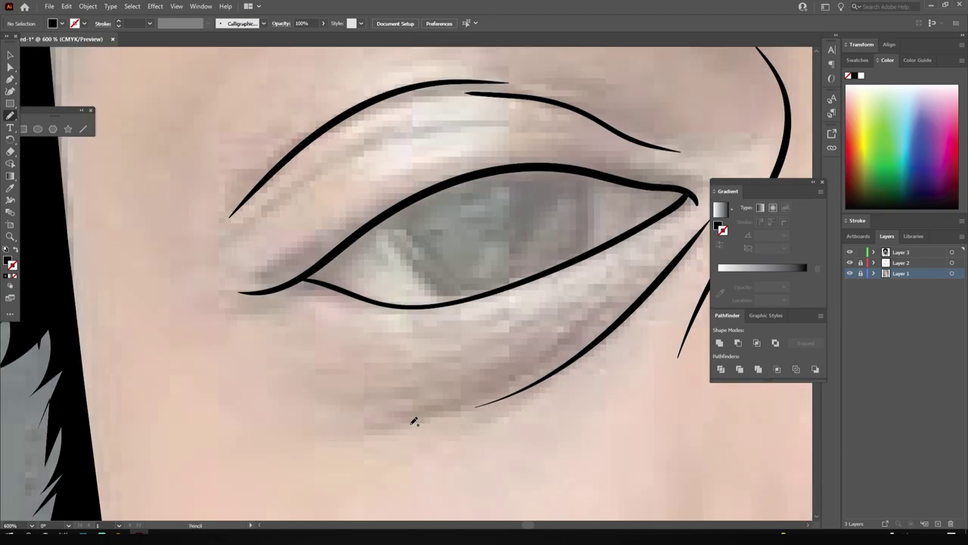
left_click_drag(231, 302, 349, 261)
left_click_drag(679, 191, 270, 275)
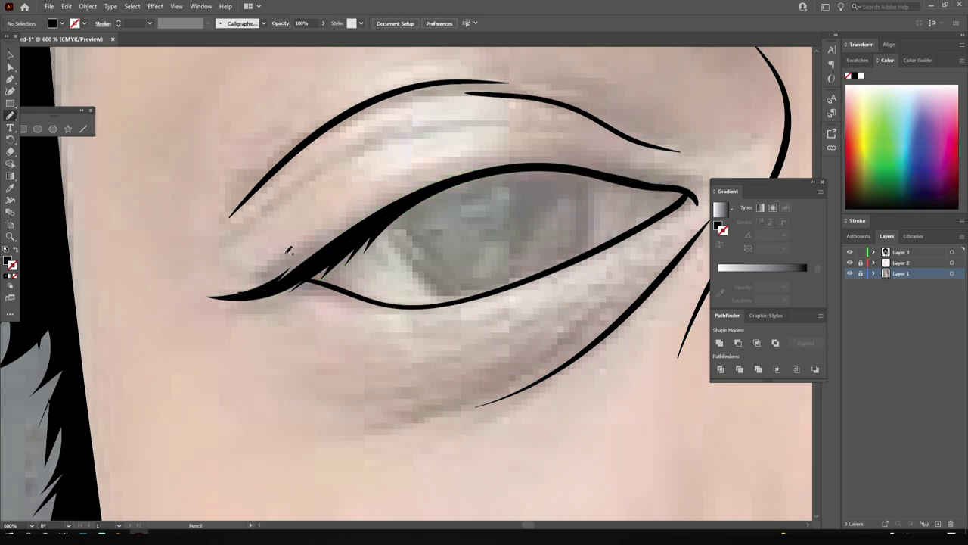
scroll(287, 253, "down", 5)
scroll(587, 198, "up", 3)
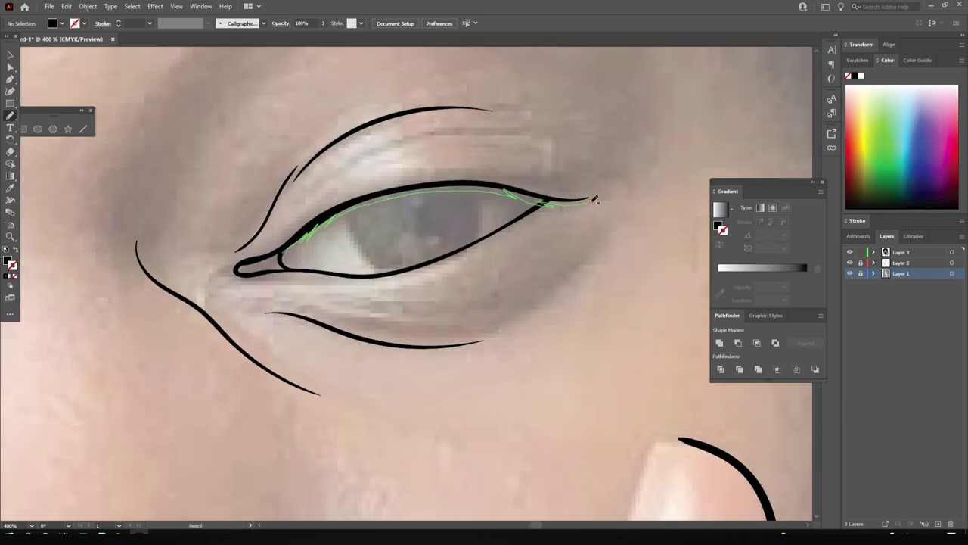
Step: Thicken the right eye's upper eyelid and its inner corner
left_click_drag(383, 198, 605, 198)
scroll(292, 310, "down", 4)
scroll(288, 314, "up", 5)
scroll(288, 314, "down", 1)
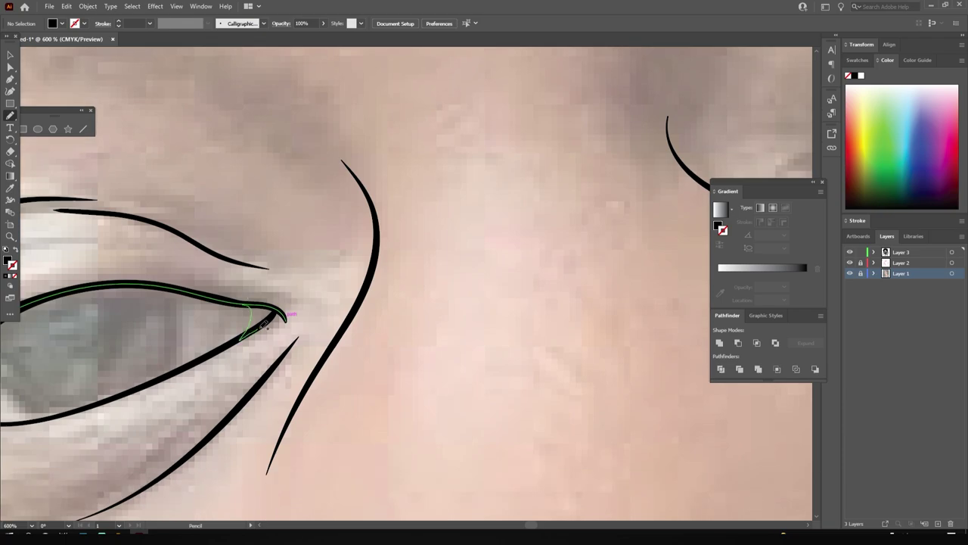
scroll(639, 427, "up", 1)
scroll(648, 416, "up", 2)
left_click_drag(325, 204, 401, 219)
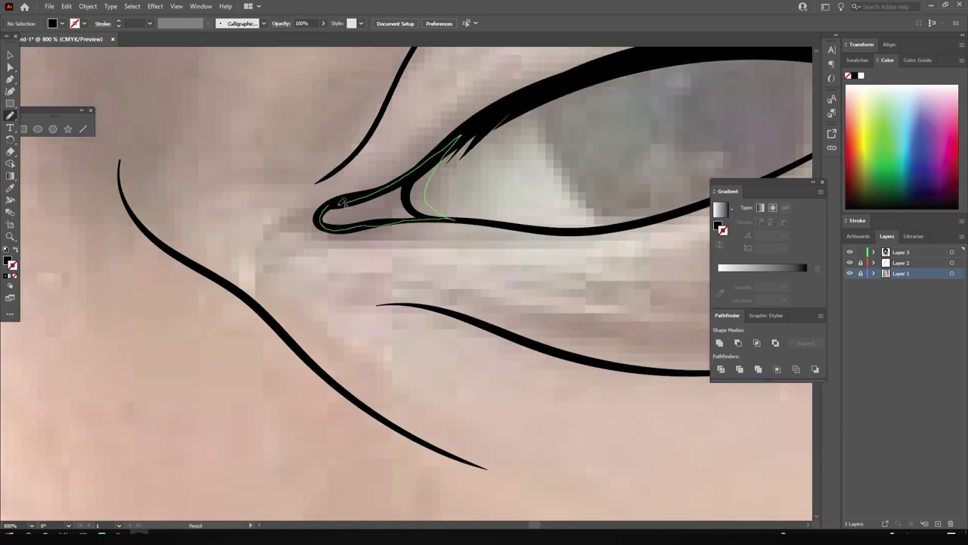
scroll(644, 303, "down", 4)
scroll(644, 304, "down", 2)
scroll(644, 303, "down", 1)
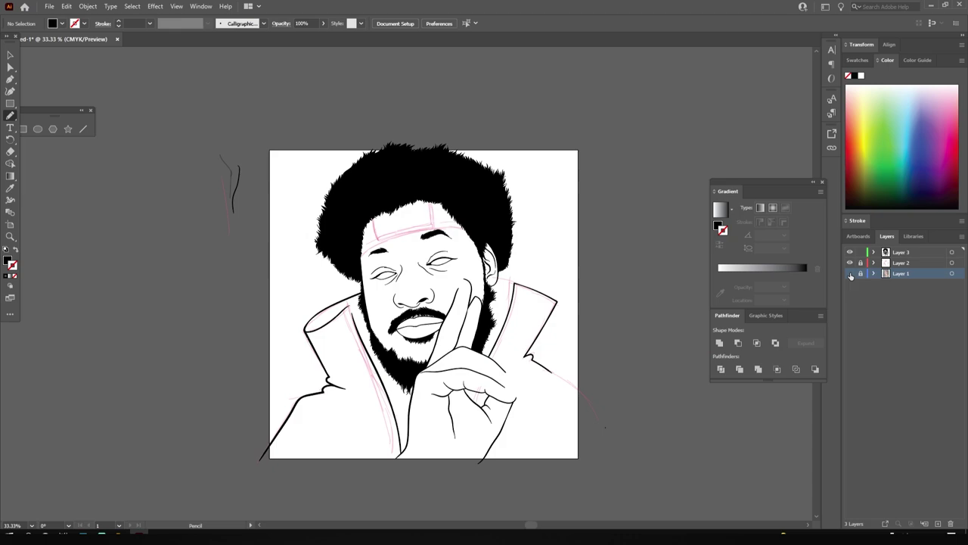
scroll(469, 189, "up", 3)
Step: Redraw the right eyebrow as a fuller shape and add a bold line across the forehead
left_click_drag(452, 296, 501, 271)
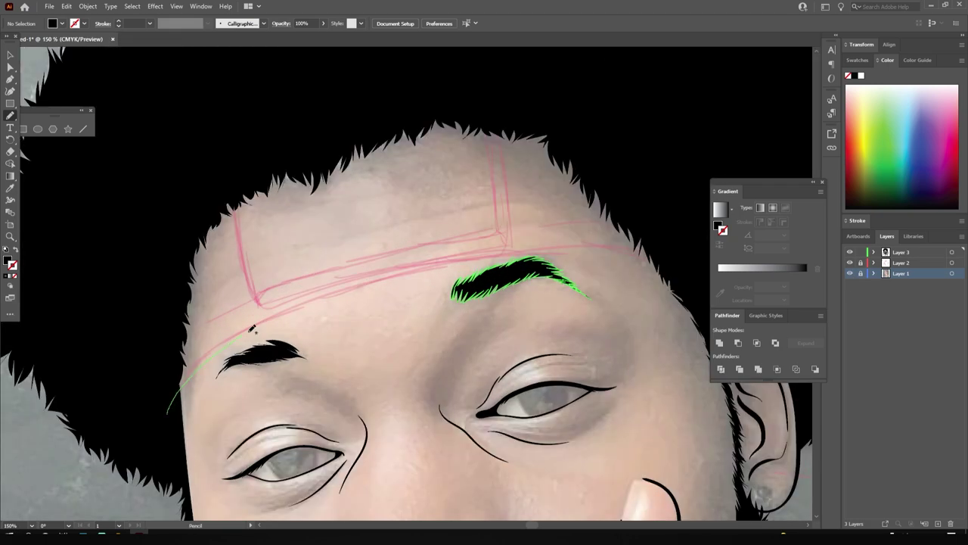
left_click_drag(426, 260, 168, 409)
scroll(486, 443, "down", 3)
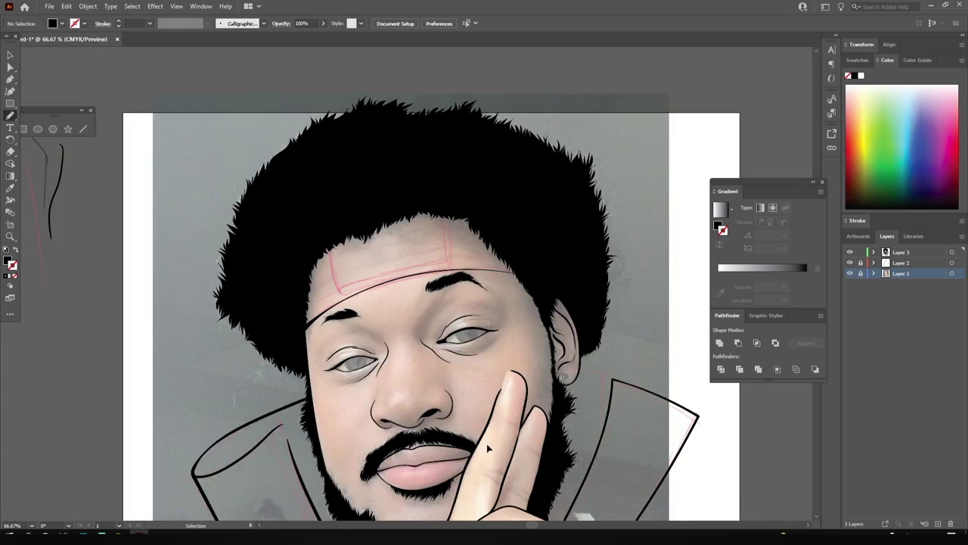
scroll(484, 303, "up", 4)
left_click_drag(439, 227, 641, 239)
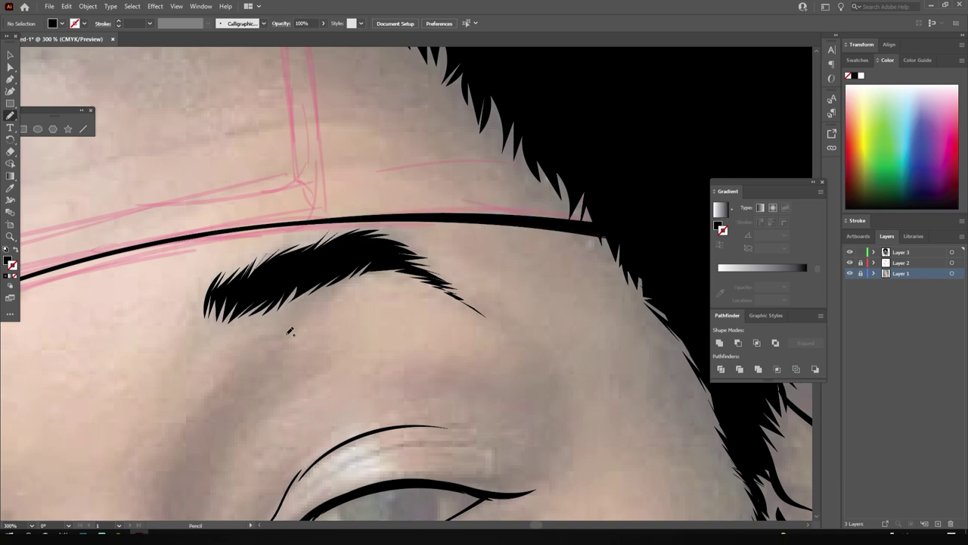
scroll(289, 331, "down", 5)
Step: Toggle the reference photo's visibility to compare the line art against it
left_click(849, 273)
left_click(849, 273)
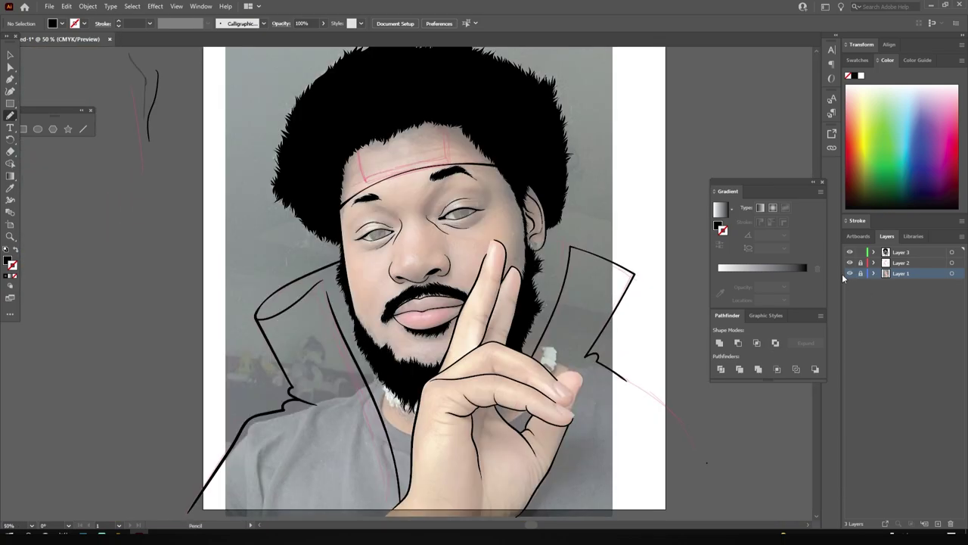
left_click(850, 273)
left_click(850, 273)
scroll(566, 224, "up", 2)
scroll(566, 225, "up", 1)
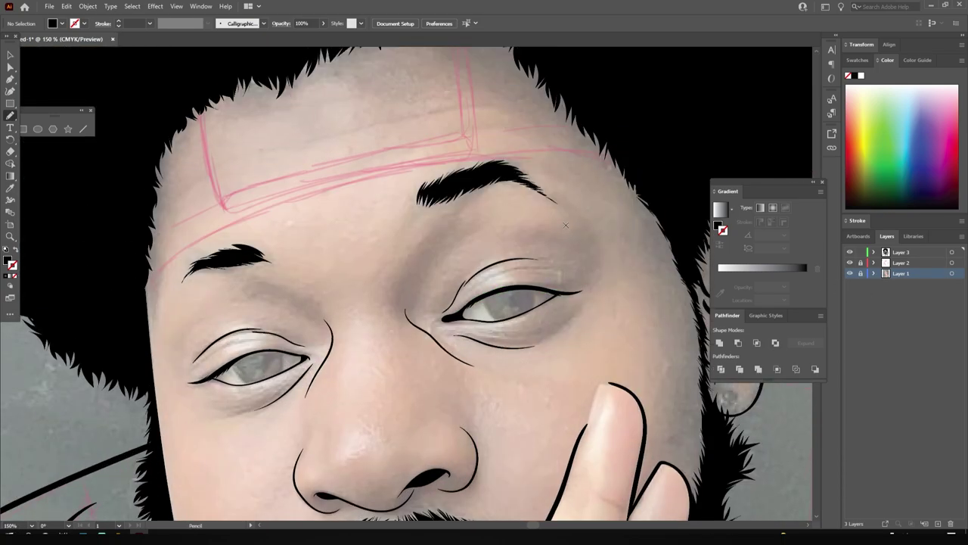
scroll(121, 316, "down", 1)
Step: Draw the headband's bold curved band across the forehead with a 3 pt brush
mouse_move(121, 316)
left_mouse_down()
mouse_move(351, 185)
mouse_move(637, 219)
left_mouse_up()
scroll(692, 324, "down", 2)
scroll(692, 324, "up", 2)
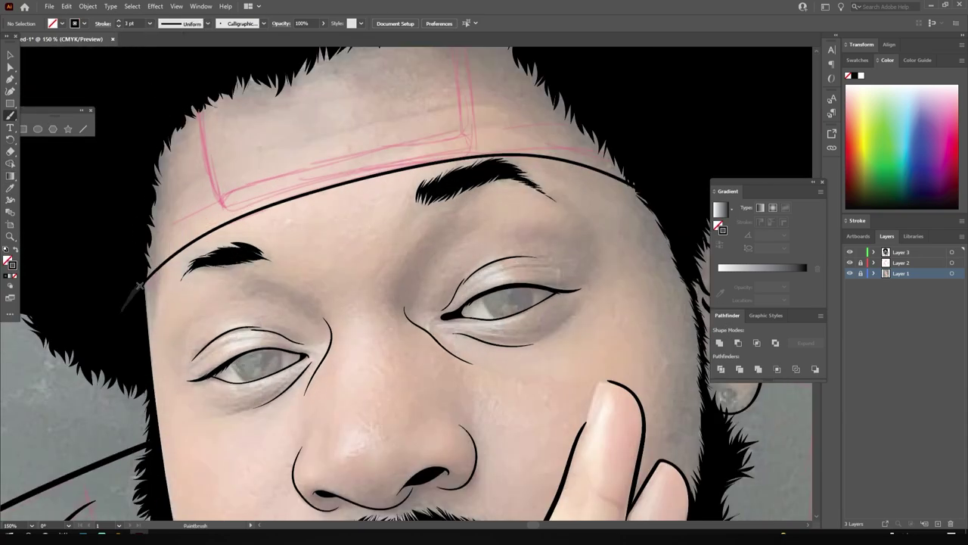
left_click_drag(123, 309, 653, 190)
scroll(654, 190, "down", 2)
scroll(572, 275, "up", 3)
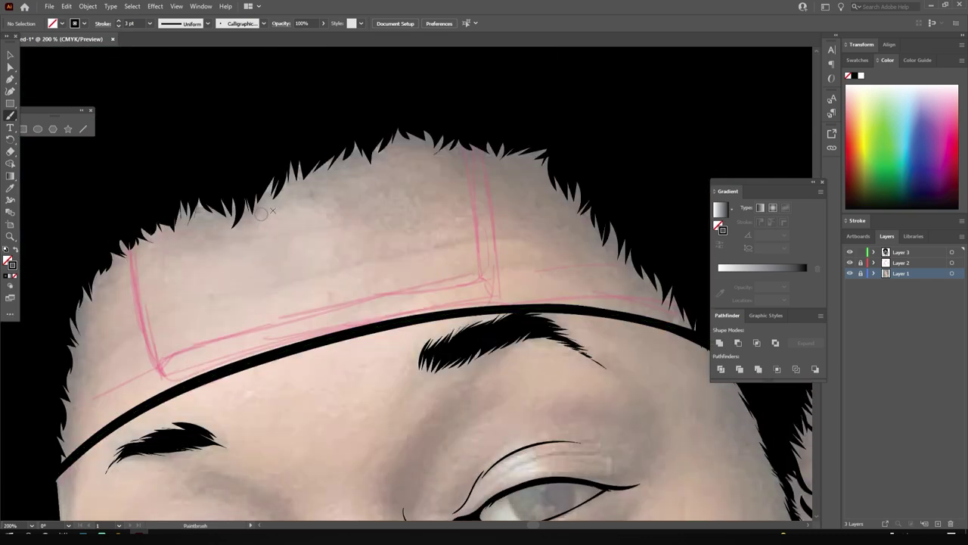
Step: Outline the raised rectangular headband plate above the brows, adding a short corner stroke
mouse_move(465, 110)
left_mouse_down()
mouse_move(471, 242)
mouse_move(160, 369)
left_mouse_up()
left_click_drag(121, 227, 499, 297)
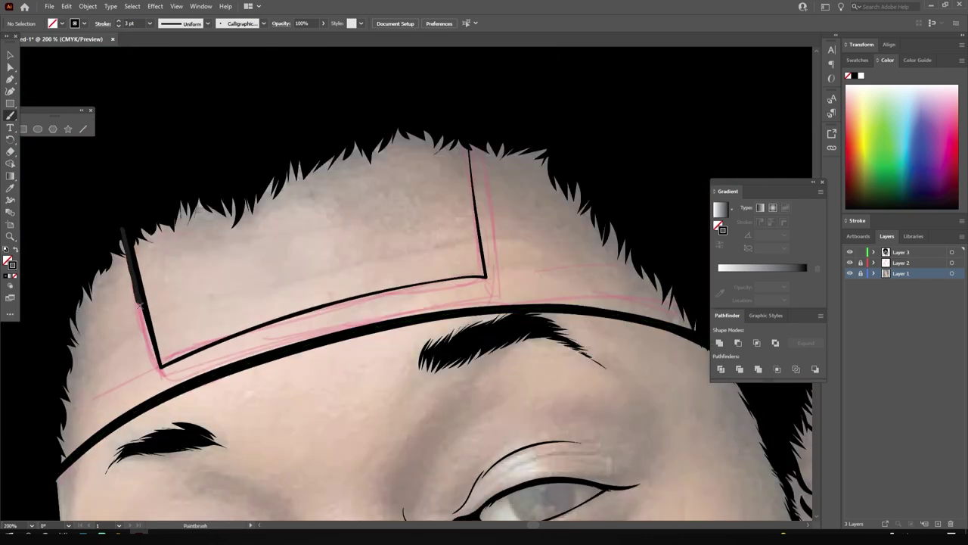
scroll(607, 184, "down", 3)
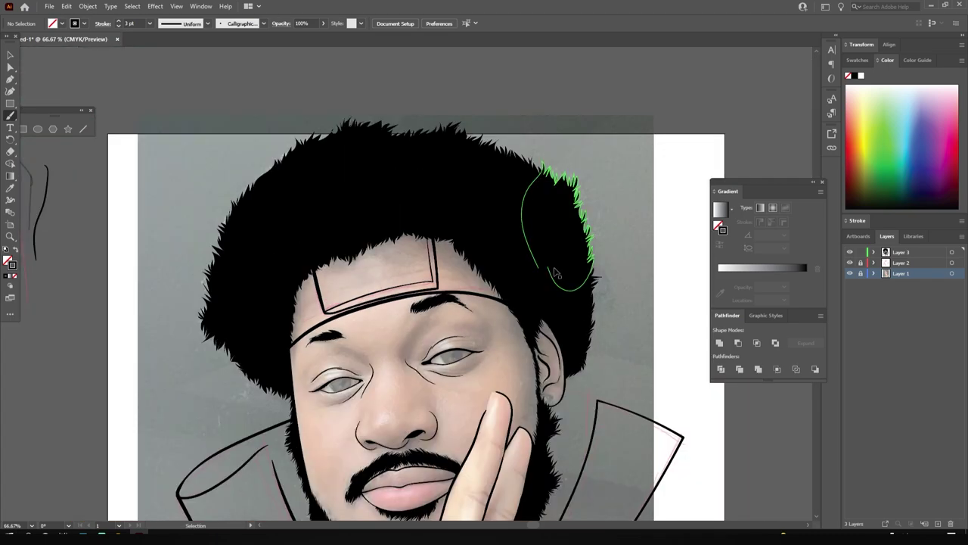
scroll(463, 362, "up", 5)
scroll(463, 362, "down", 3)
scroll(485, 326, "up", 2)
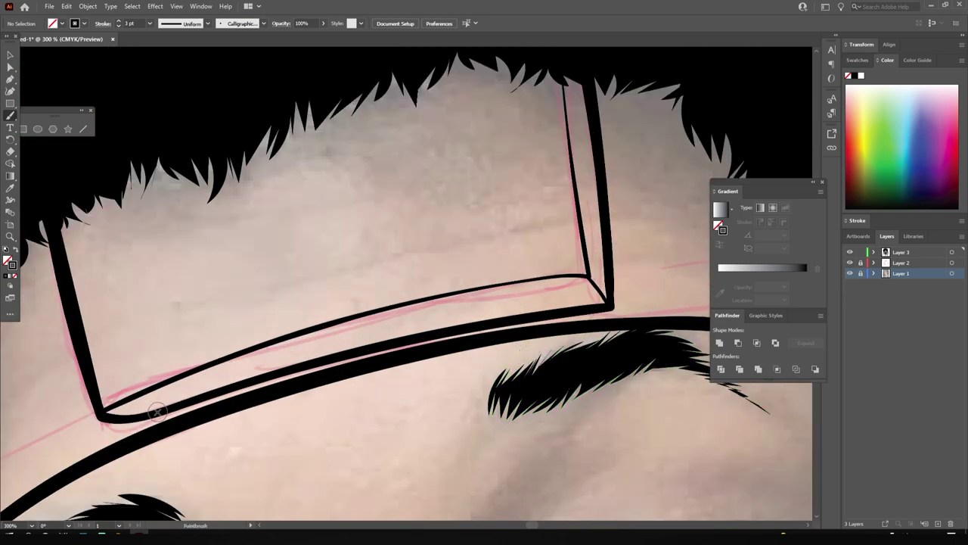
mouse_move(538, 249)
left_mouse_down()
mouse_move(559, 236)
mouse_move(540, 132)
mouse_move(527, 117)
mouse_move(114, 415)
mouse_move(76, 277)
left_mouse_up()
Step: Add a small circle on the headband and duplicate it along the band's edge
left_click(10, 54)
key("ctrl+1")
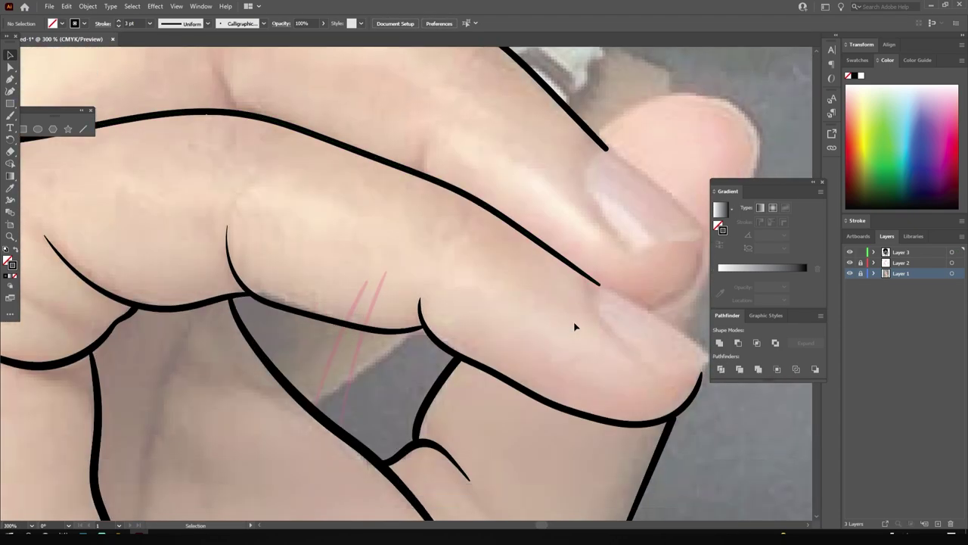
key("b")
Step: Ink bold outlines along the thumbnail, the thumb's outer edge and the curled fingertips
left_click_drag(281, 384, 306, 316)
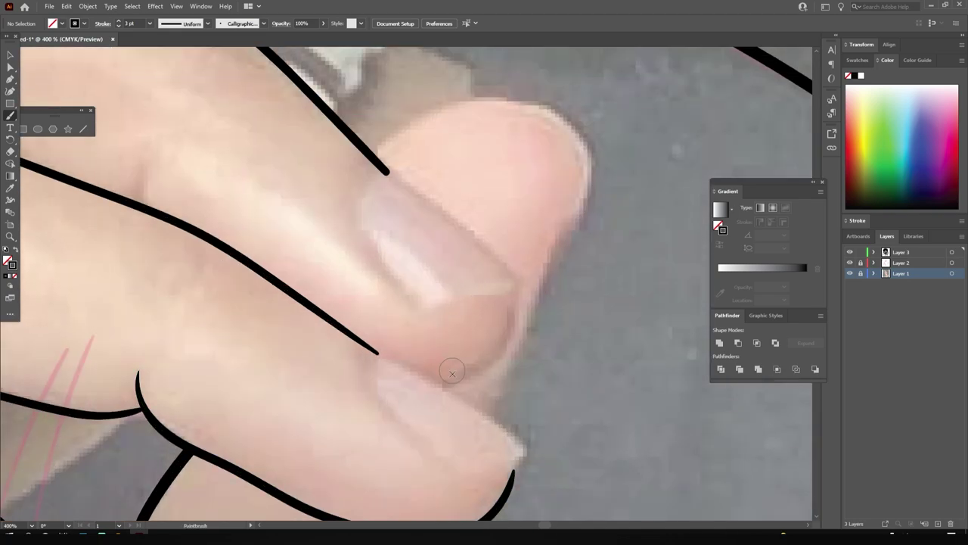
mouse_move(449, 386)
left_mouse_down()
mouse_move(517, 302)
mouse_move(352, 141)
left_mouse_up()
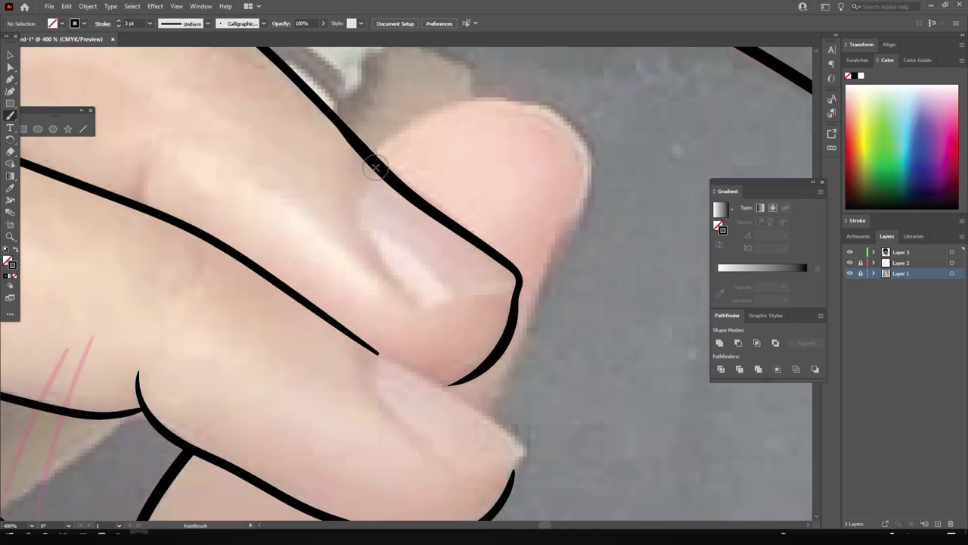
mouse_move(371, 150)
left_mouse_down()
mouse_move(496, 424)
mouse_move(496, 410)
mouse_move(287, 191)
left_mouse_up()
scroll(496, 424, "down", 3)
mouse_move(468, 458)
left_mouse_down()
mouse_move(463, 297)
mouse_move(520, 256)
left_mouse_up()
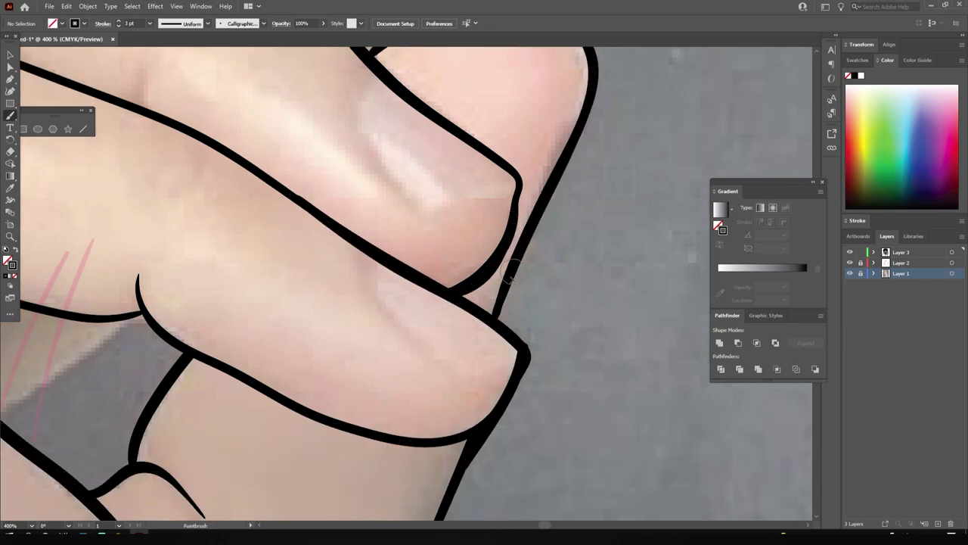
left_click_drag(498, 312, 529, 357)
scroll(616, 361, "down", 3)
scroll(615, 361, "down", 2)
scroll(616, 361, "up", 2)
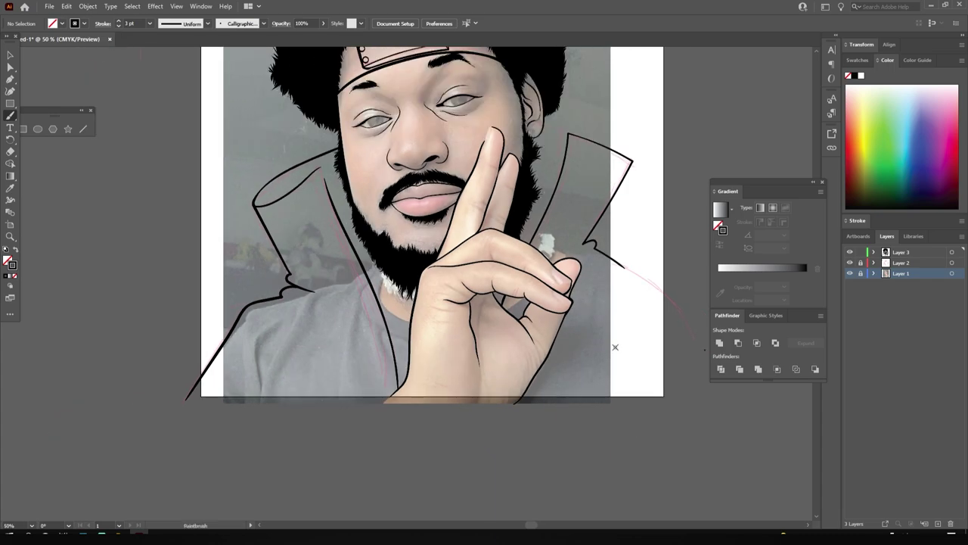
scroll(612, 344, "up", 3)
scroll(611, 344, "up", 2)
Step: Ink an earring ring on the earlobe and the collar's inner edge up to its corner
left_click_drag(255, 140, 636, 279)
scroll(636, 279, "down", 3)
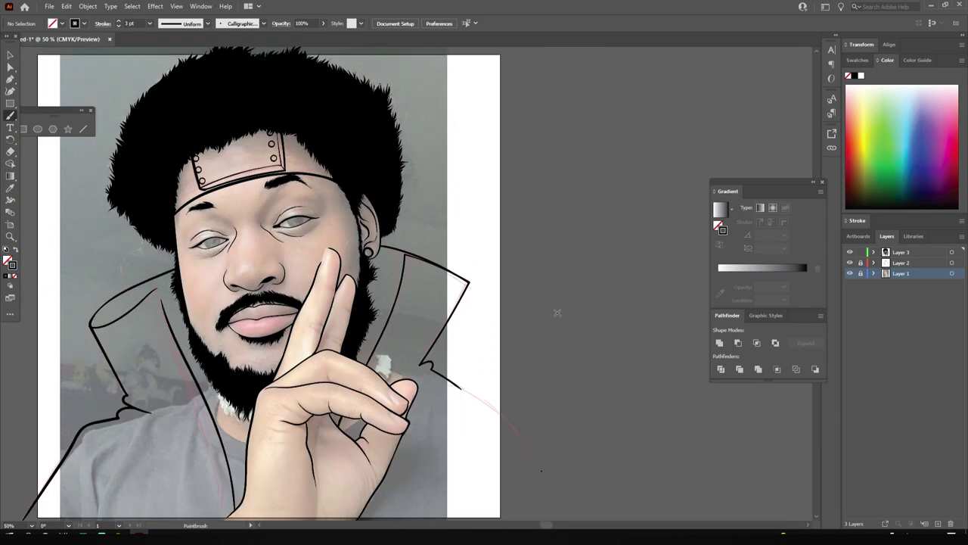
scroll(633, 344, "up", 3)
left_click_drag(428, 56, 269, 500)
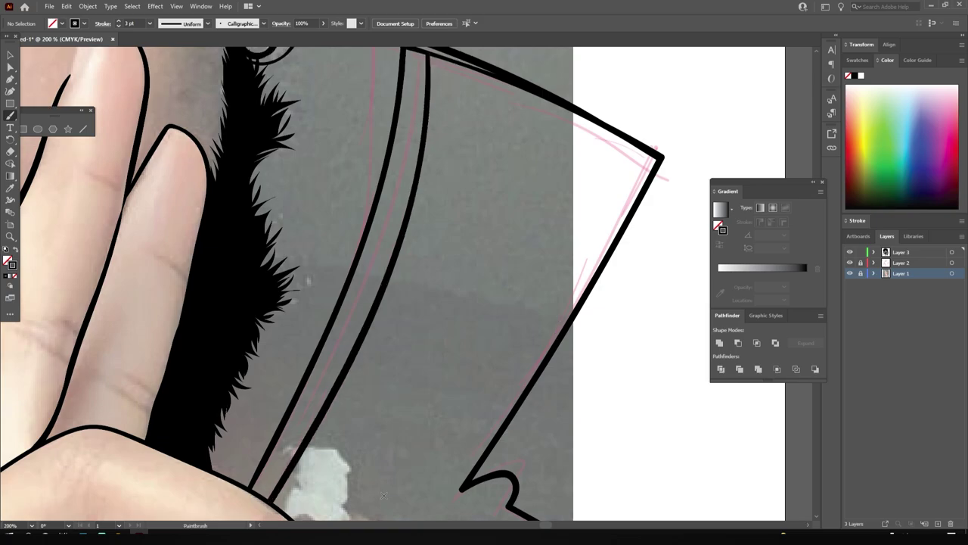
scroll(334, 499, "down", 3)
scroll(350, 328, "up", 3)
scroll(350, 328, "up", 1)
left_click_drag(351, 328, 281, 108)
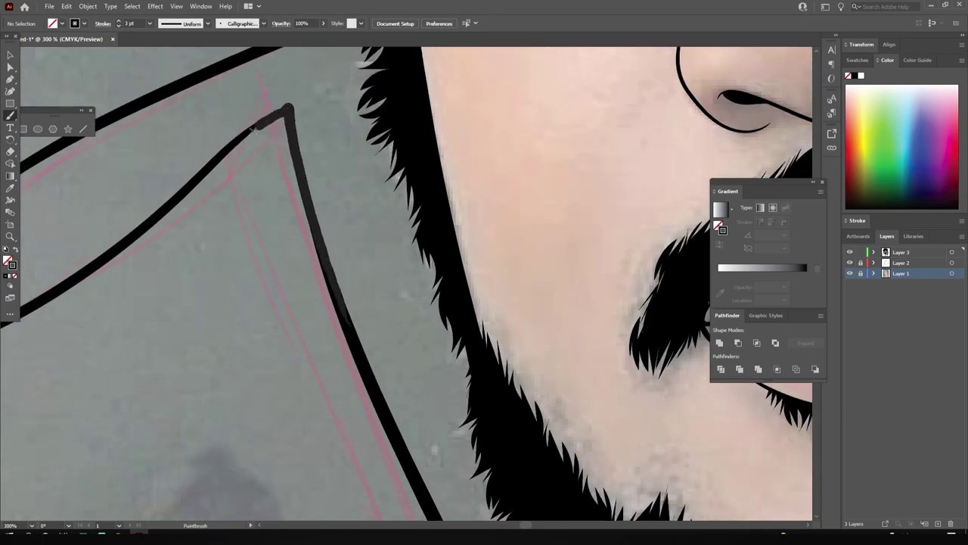
scroll(350, 328, "down", 1)
scroll(523, 412, "down", 3)
Step: Ink the neck line and the hand's left edge up to the beard
left_click_drag(478, 446, 310, 253)
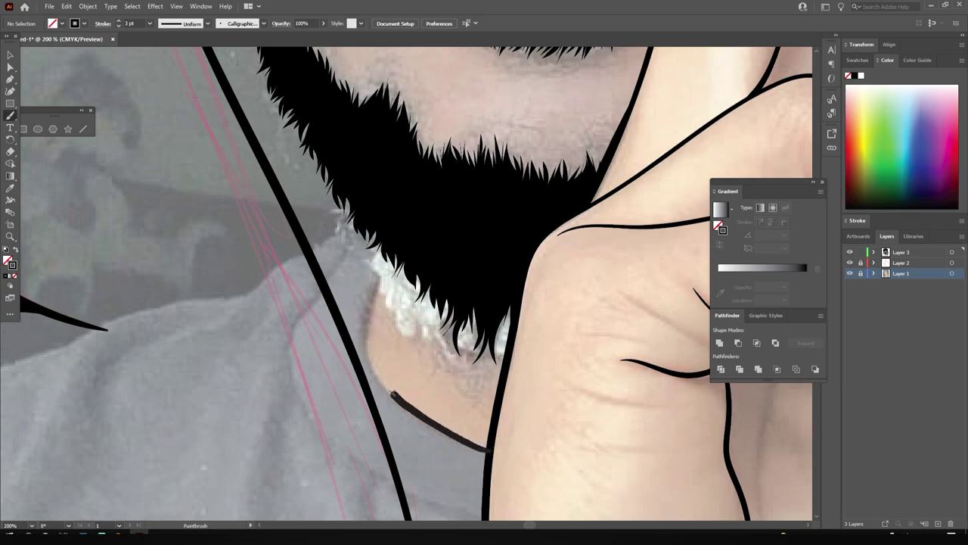
scroll(397, 386, "down", 3)
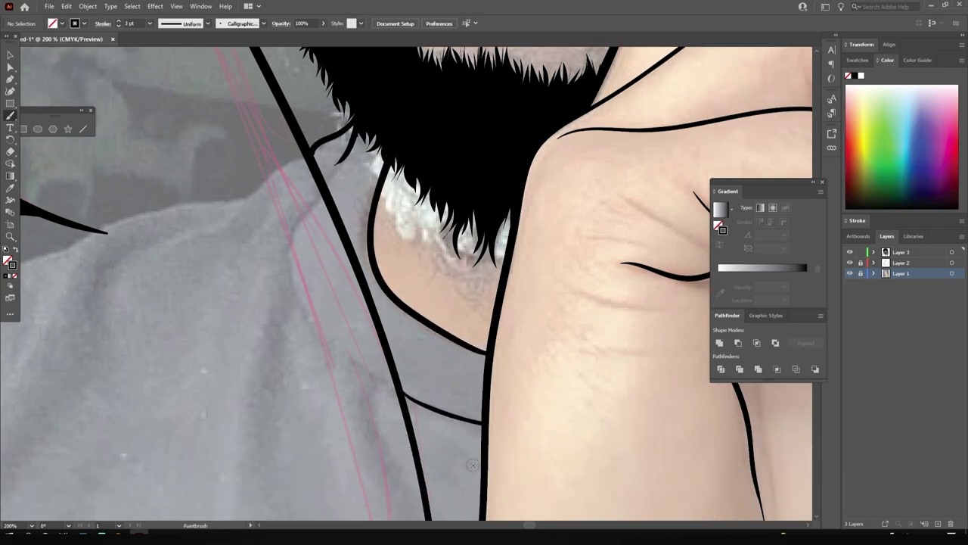
scroll(398, 385, "down", 2)
scroll(397, 386, "down", 1)
mouse_move(415, 477)
left_mouse_down()
mouse_move(414, 424)
mouse_move(294, 114)
left_mouse_up()
scroll(294, 113, "up", 4)
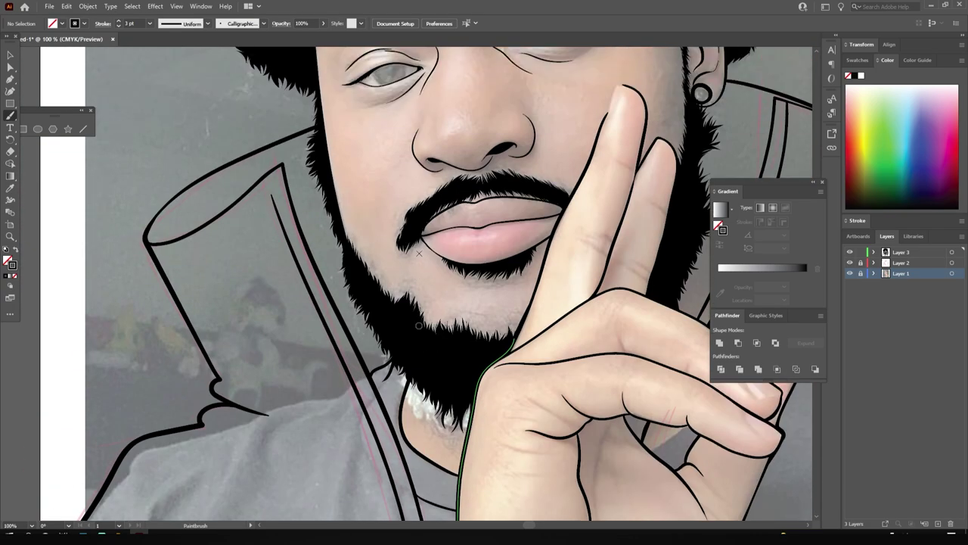
scroll(250, 174, "up", 5)
left_click_drag(302, 325, 240, 157)
scroll(241, 157, "down", 2)
scroll(241, 158, "down", 5)
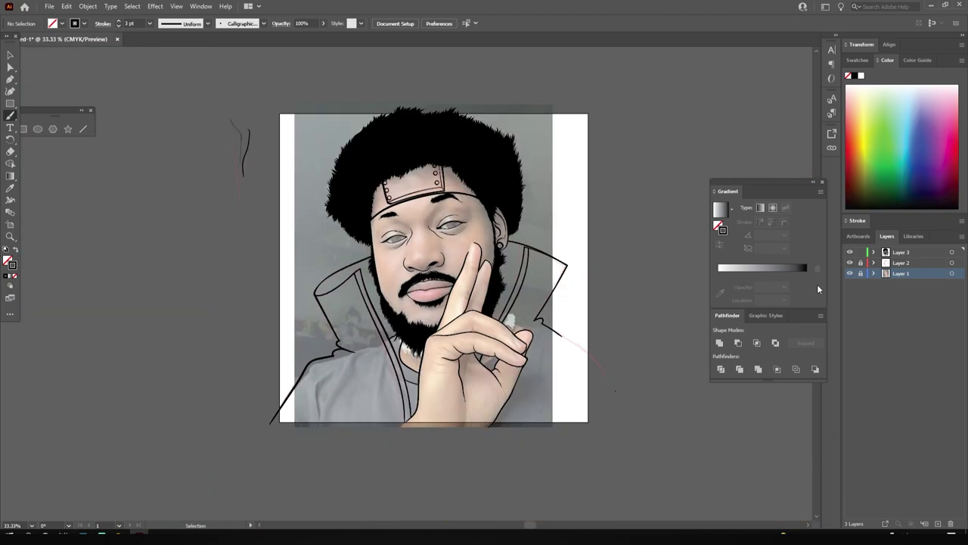
Step: Check the lines without the photo, then outline the index finger around its tip
left_click(849, 273)
left_click(849, 273)
scroll(634, 464, "up", 3)
scroll(633, 463, "up", 2)
scroll(634, 464, "up", 1)
mouse_move(333, 253)
left_mouse_down()
mouse_move(378, 127)
mouse_move(464, 151)
mouse_move(453, 354)
mouse_move(436, 380)
left_mouse_up()
scroll(453, 354, "down", 1)
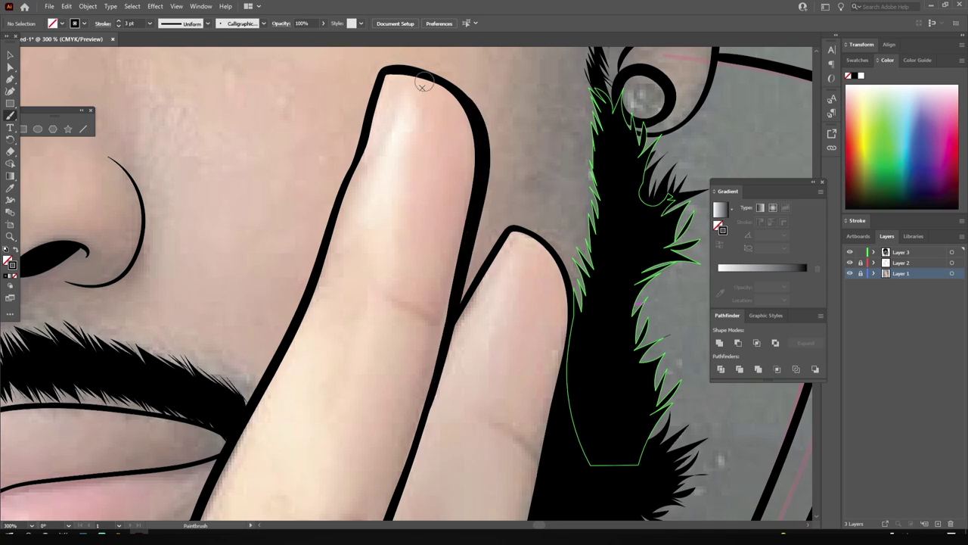
Step: Draw a wavy dripping line below the artwork and a line along the palm crease
scroll(658, 336, "down", 3)
scroll(629, 305, "down", 2)
scroll(631, 303, "up", 3)
scroll(631, 301, "up", 1)
mouse_move(566, 249)
left_mouse_down()
mouse_move(385, 303)
mouse_move(189, 318)
mouse_move(134, 272)
mouse_move(204, 196)
left_mouse_up()
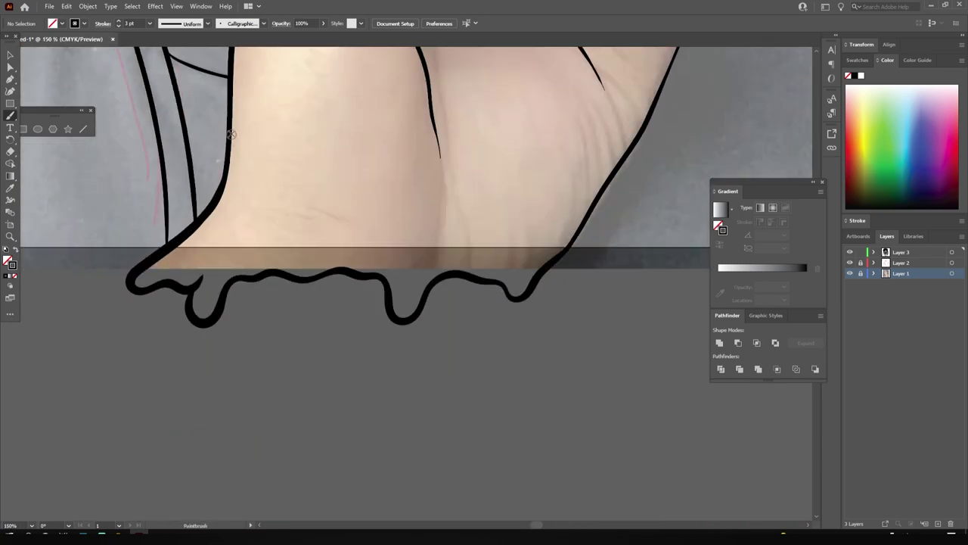
scroll(510, 295, "down", 2)
scroll(319, 285, "up", 2)
mouse_move(319, 285)
left_mouse_down()
mouse_move(310, 162)
mouse_move(318, 77)
left_mouse_up()
scroll(638, 255, "down", 1)
scroll(638, 278, "up", 1)
Step: Extend the drip outline down the right side and finish the bottom line toward the left
mouse_move(478, 114)
left_mouse_down()
mouse_move(594, 356)
mouse_move(396, 404)
mouse_move(257, 390)
left_mouse_up()
key("ctrl+plus")
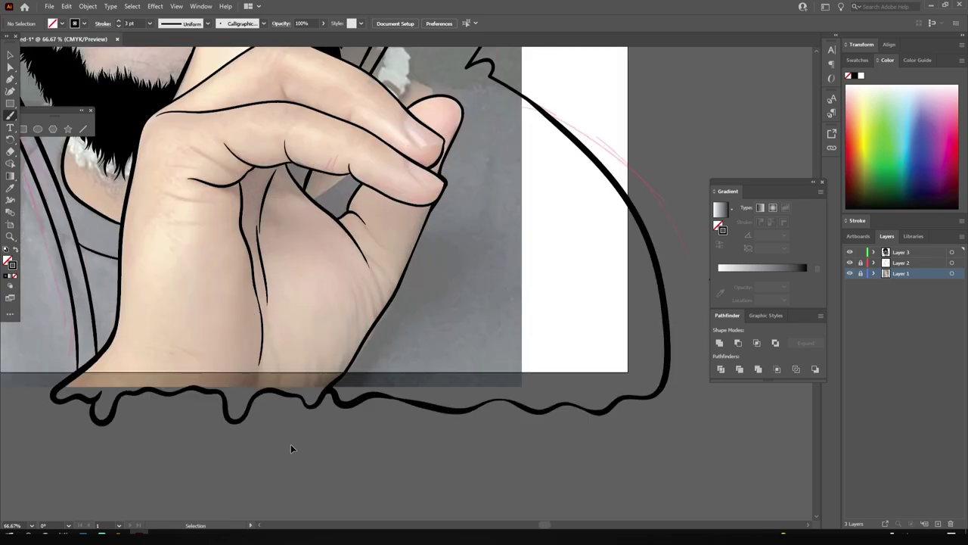
scroll(290, 444, "right", 2)
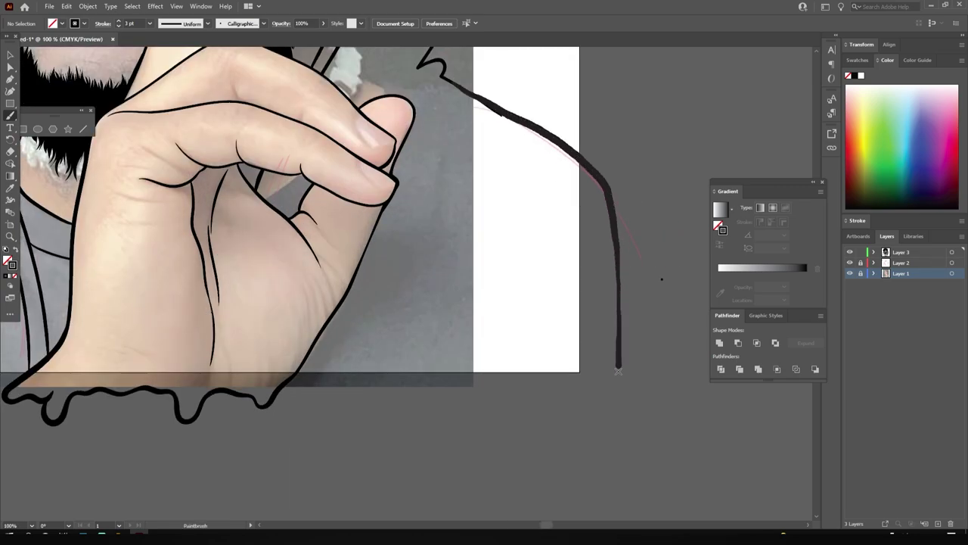
left_click_drag(289, 394, 273, 401)
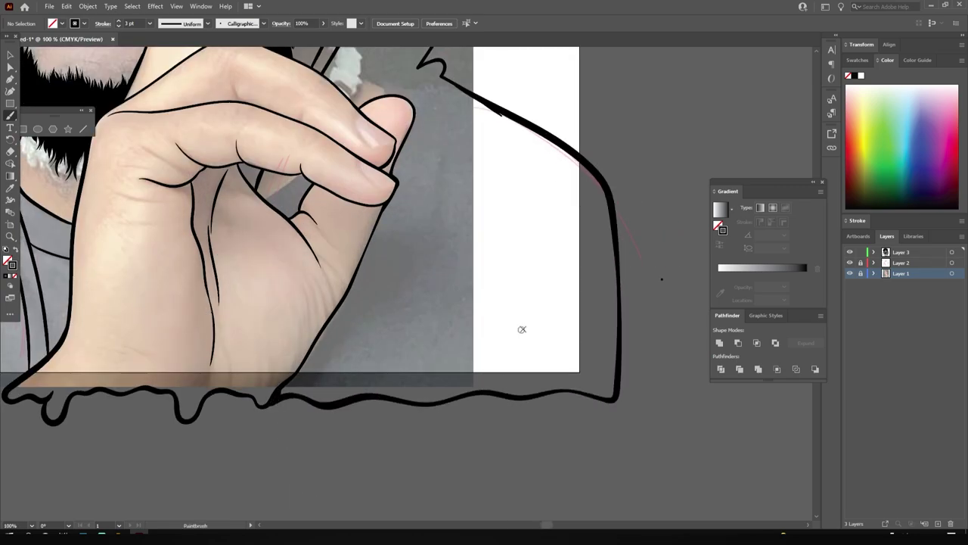
scroll(522, 329, "up", 3)
scroll(610, 432, "up", 2)
Step: Trace the right shoulder outline and connect it into the bottom contour strokes
mouse_move(609, 432)
left_mouse_down()
mouse_move(436, 239)
mouse_move(265, 128)
left_mouse_up()
scroll(569, 418, "down", 5)
scroll(569, 418, "up", 3)
left_click_drag(533, 302, 452, 300)
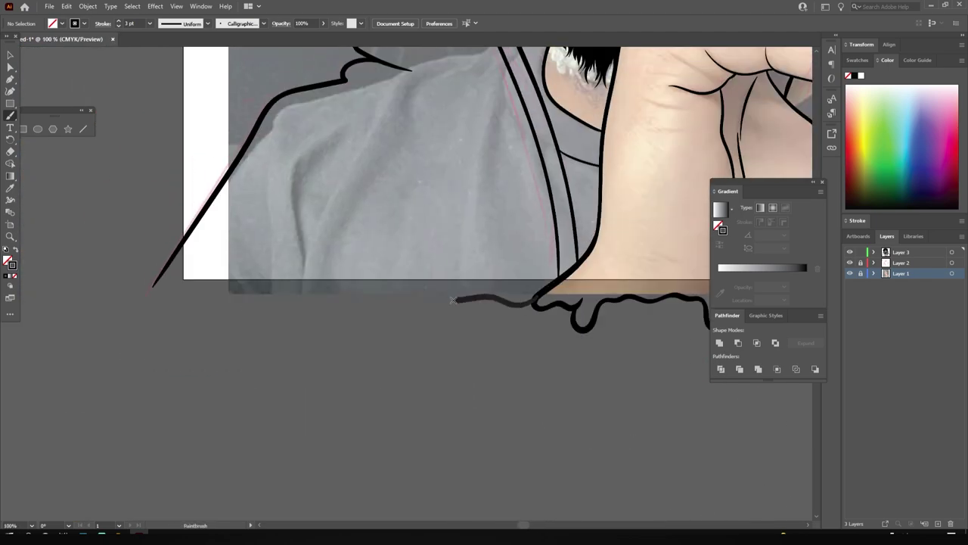
left_click_drag(202, 214, 203, 215)
Step: Ink a short line at the collar's upper right and the finger contour to the fingertip
scroll(309, 344, "down", 3)
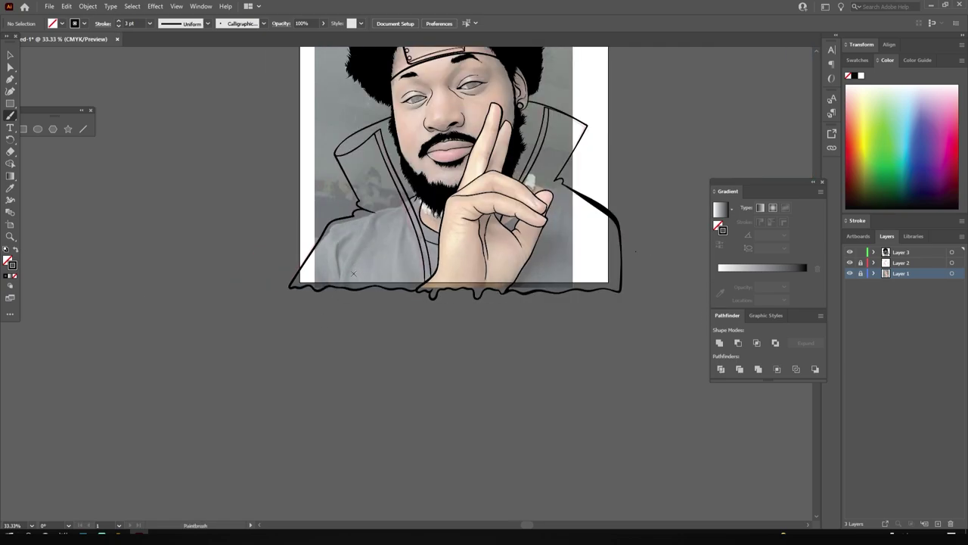
scroll(354, 270, "up", 4)
scroll(354, 270, "down", 1)
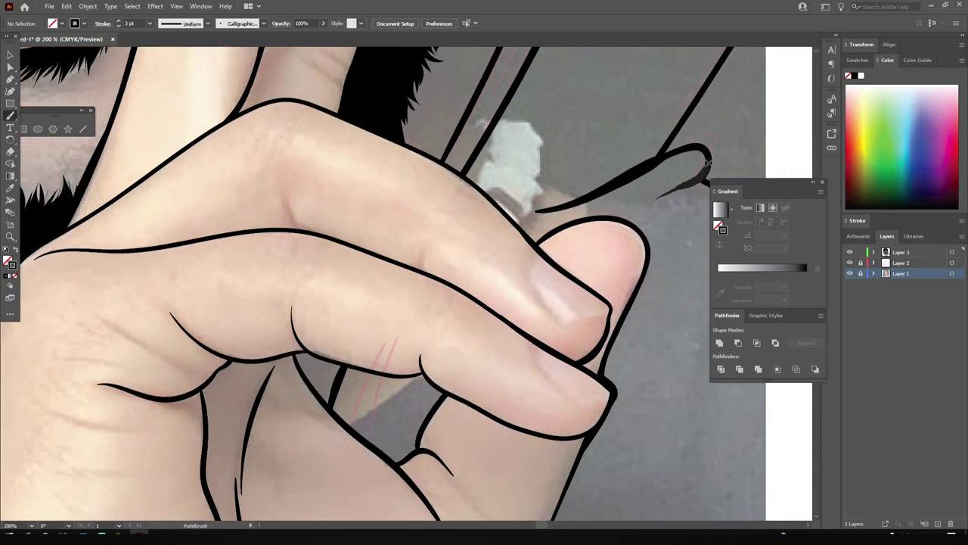
left_click_drag(708, 161, 707, 162)
scroll(625, 320, "down", 4)
scroll(625, 320, "up", 3)
scroll(316, 156, "up", 1)
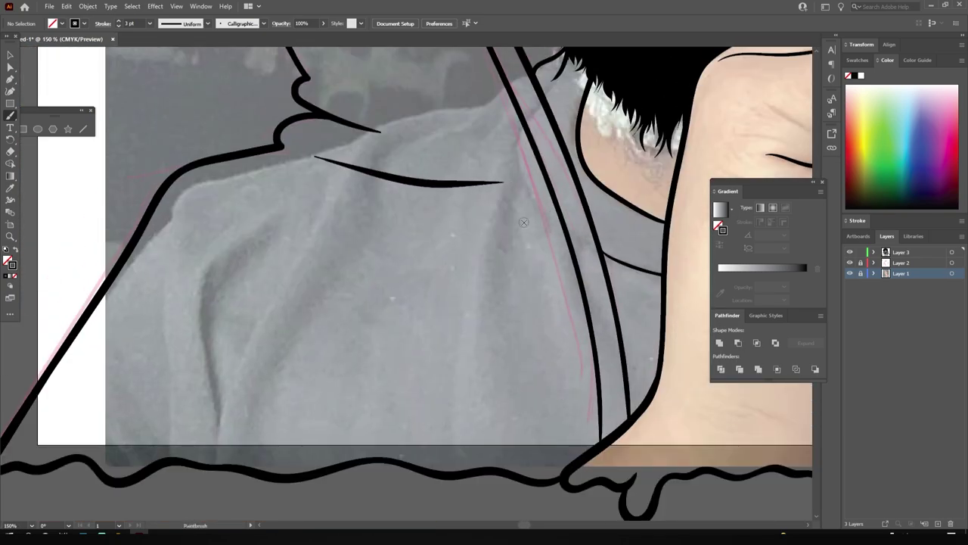
scroll(523, 222, "down", 4)
scroll(521, 287, "up", 1)
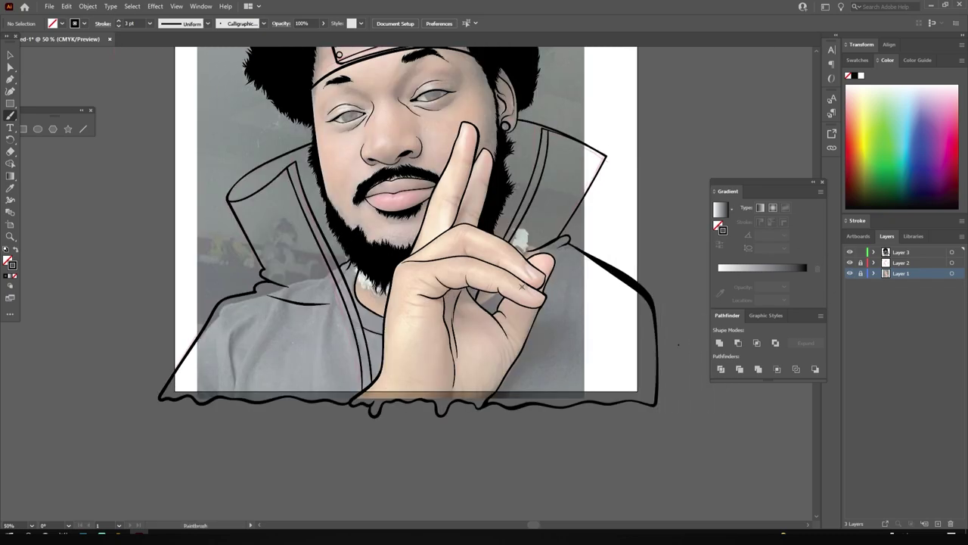
scroll(522, 287, "up", 2)
scroll(522, 287, "up", 2)
scroll(501, 284, "up", 2)
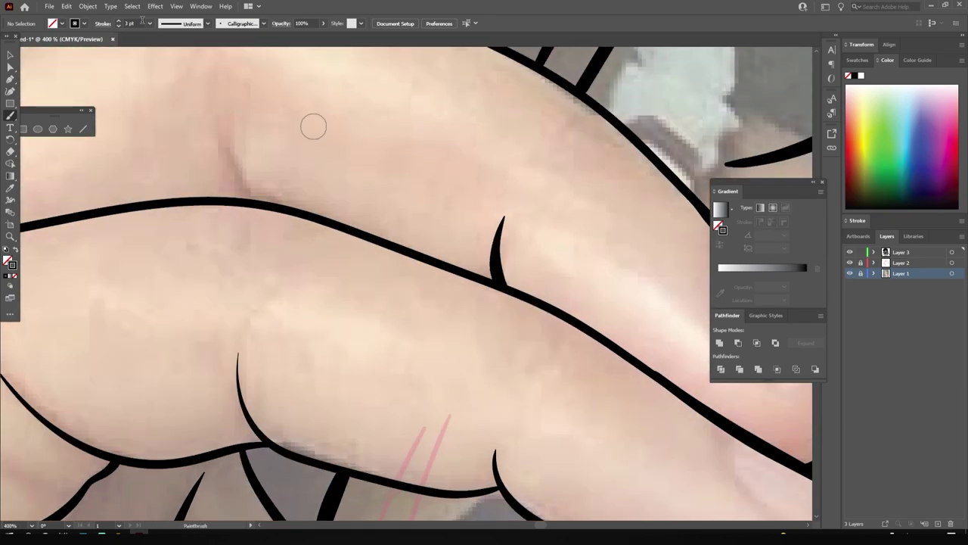
scroll(508, 157, "down", 3)
scroll(419, 193, "up", 3)
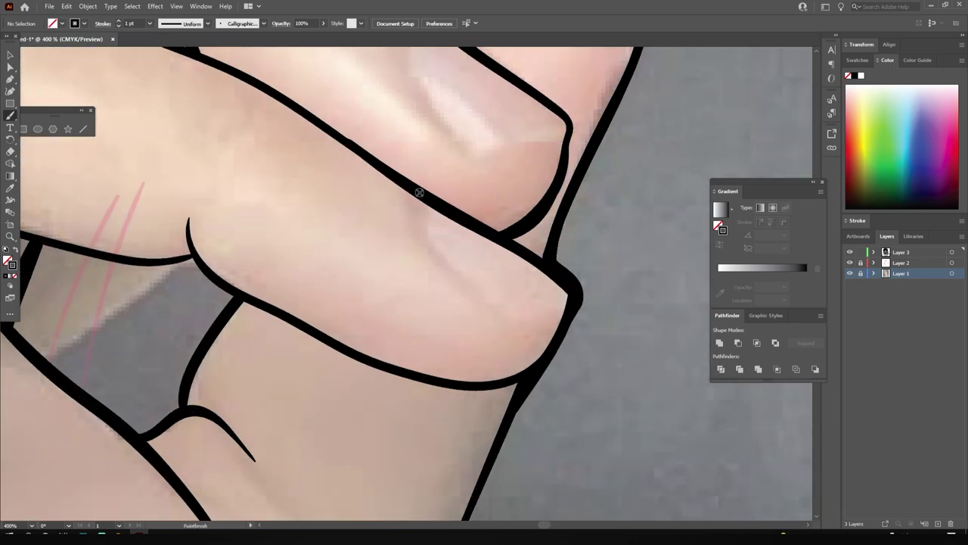
left_click_drag(533, 313, 566, 289)
scroll(415, 91, "up", 2)
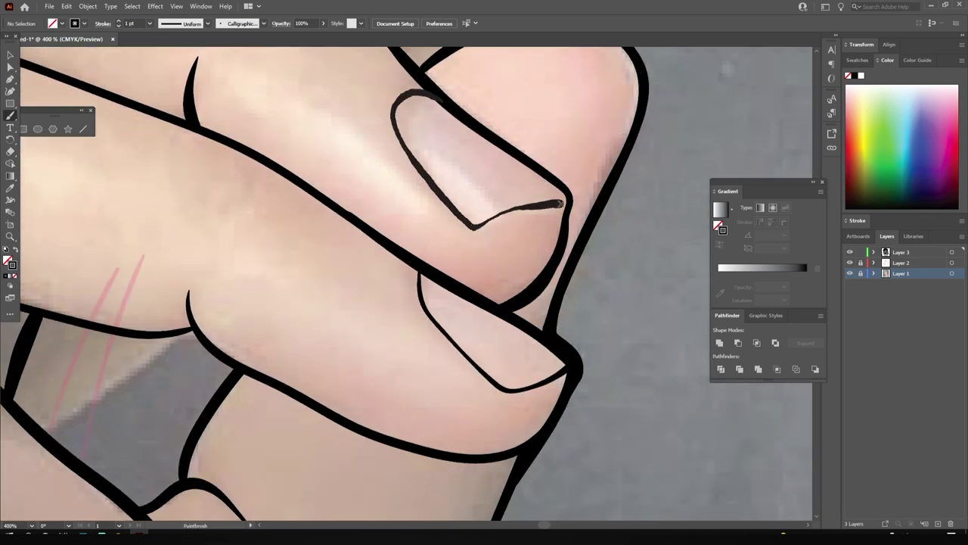
Step: Outline the fingernail, add another finger stroke, and toggle the reference photo to check
left_click_drag(561, 203, 561, 203)
scroll(533, 196, "down", 3)
scroll(401, 219, "up", 3)
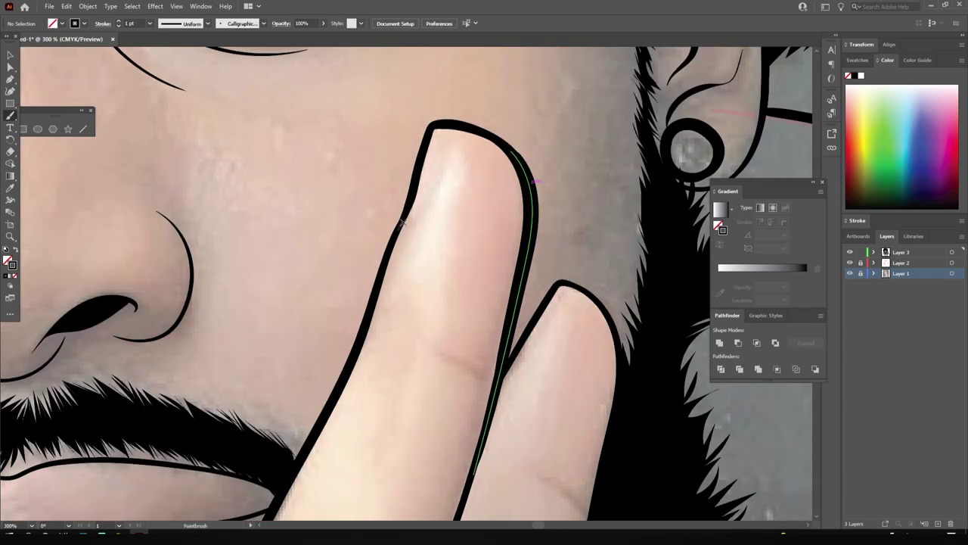
scroll(494, 288, "down", 3)
scroll(421, 233, "down", 3)
left_click_drag(587, 327, 524, 275)
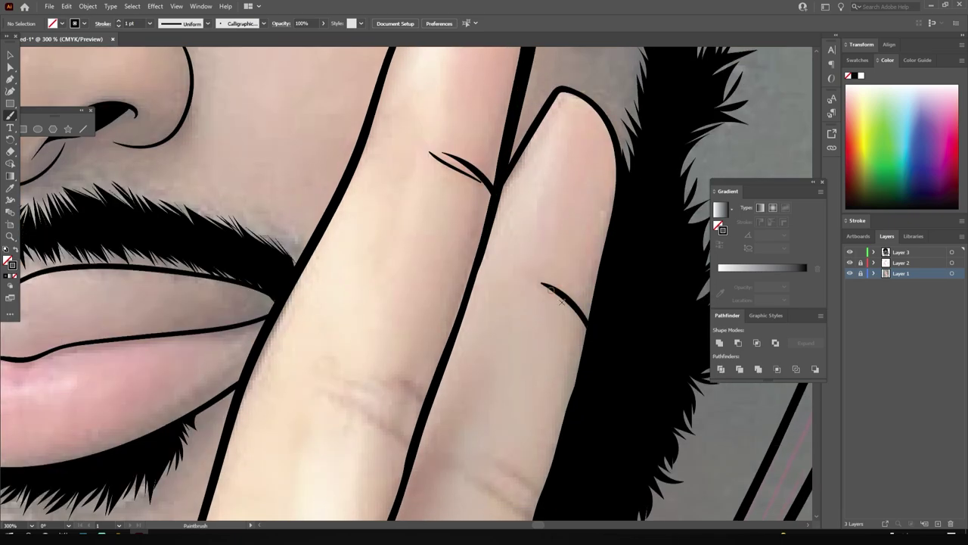
scroll(552, 366, "down", 4)
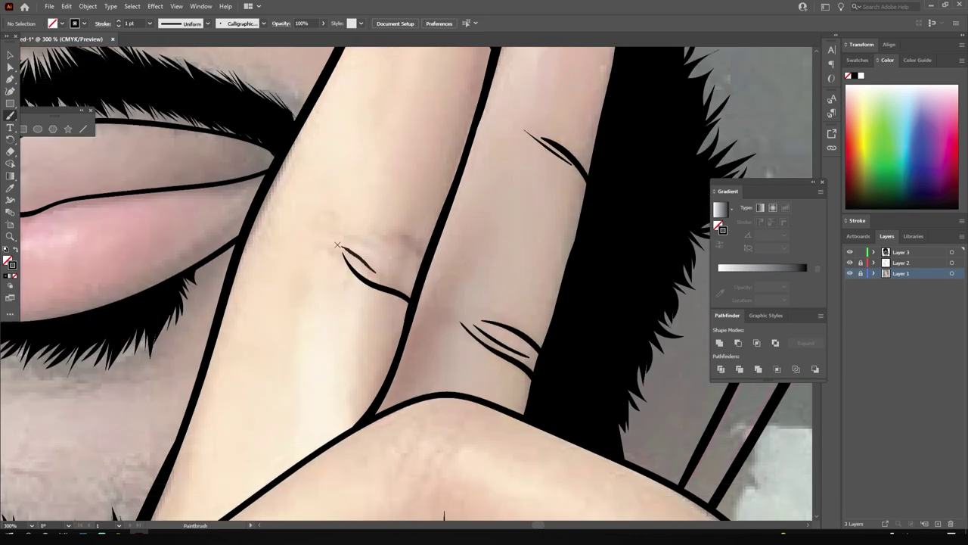
scroll(370, 274, "down", 5)
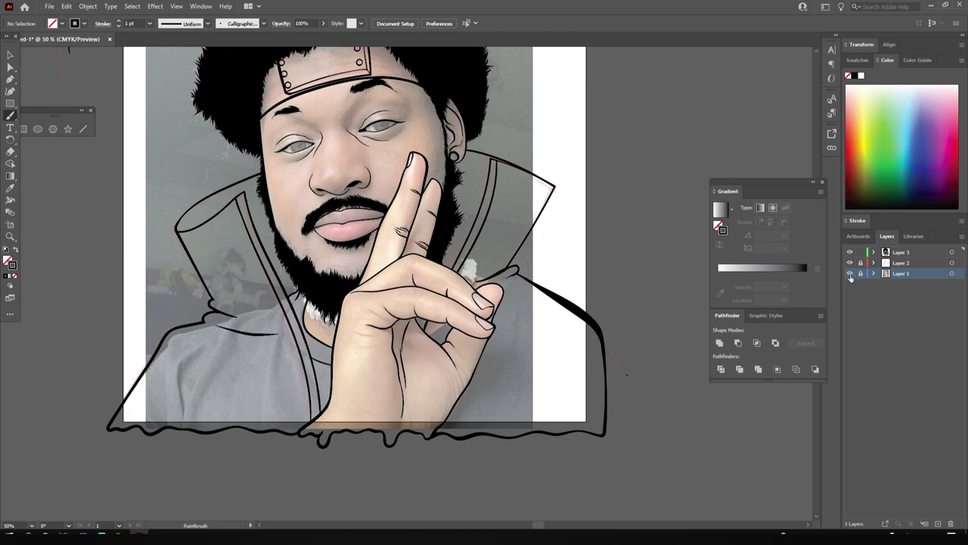
left_click(849, 273)
left_click(849, 273)
Step: Add a short crease at the top of the finger, then hide the reference photo
scroll(624, 363, "up", 5)
scroll(624, 363, "up", 3)
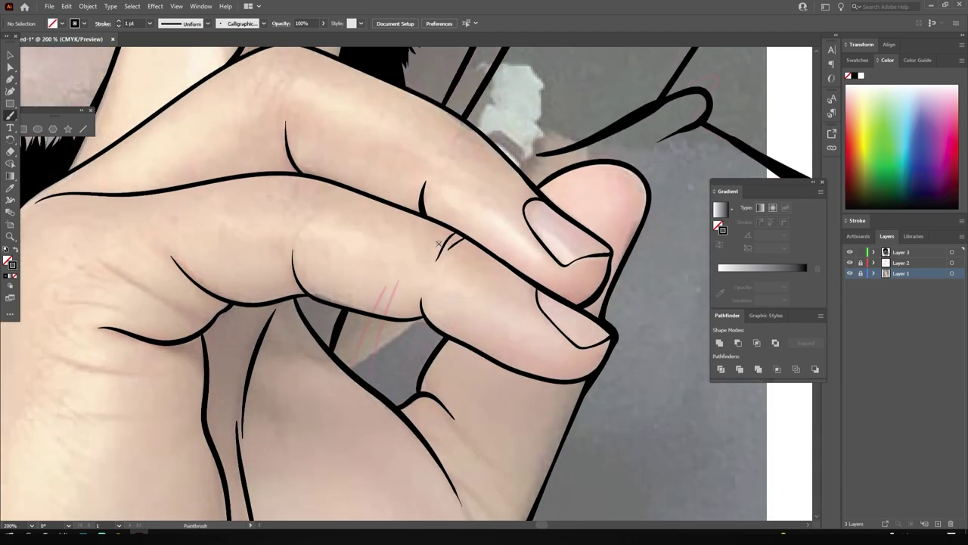
scroll(465, 121, "up", 2)
left_click_drag(285, 149, 299, 121)
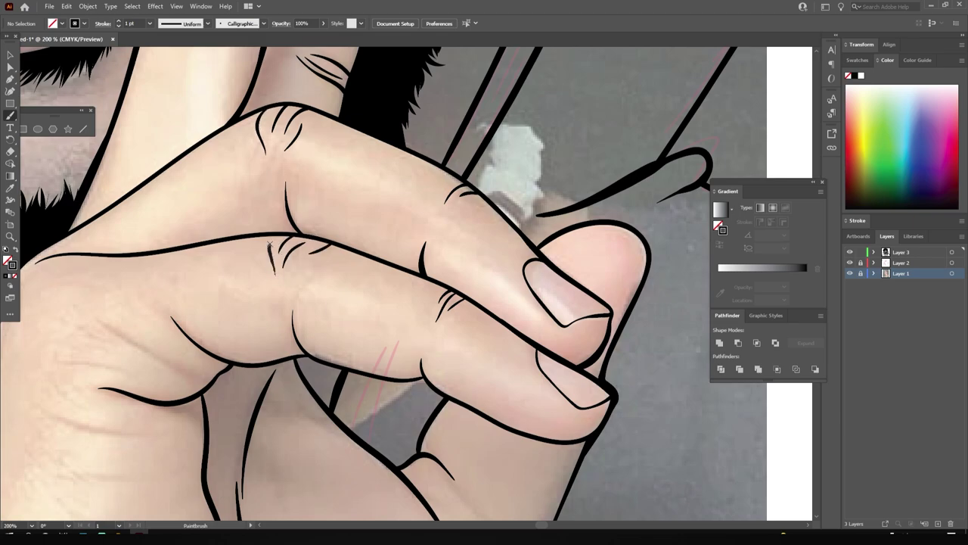
scroll(444, 385, "down", 4)
scroll(443, 357, "up", 3)
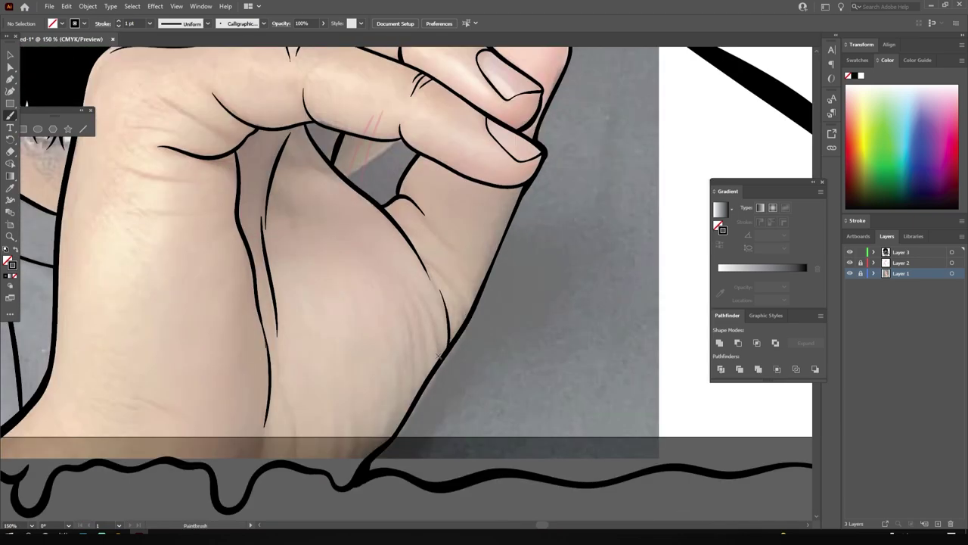
scroll(485, 165, "up", 2)
scroll(485, 165, "up", 1)
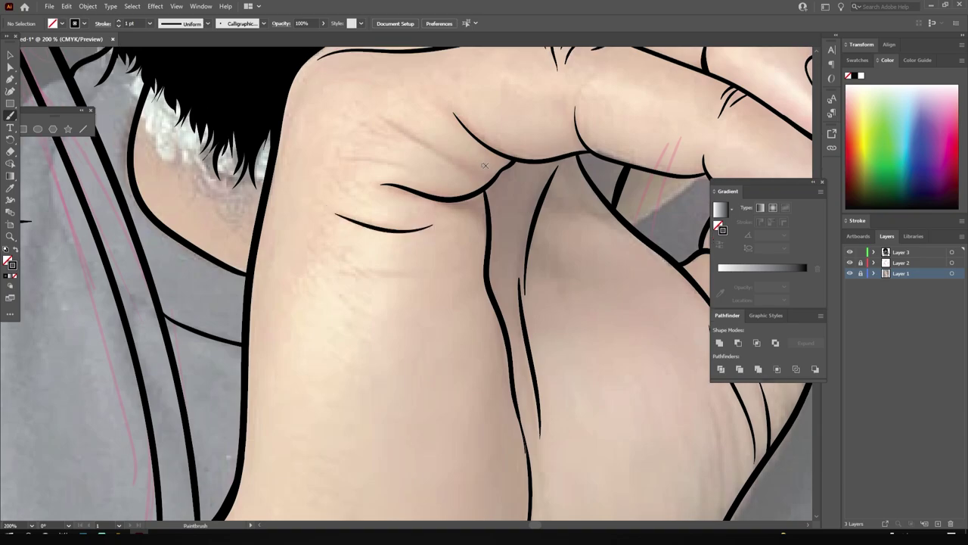
scroll(353, 116, "down", 3)
scroll(485, 287, "down", 1)
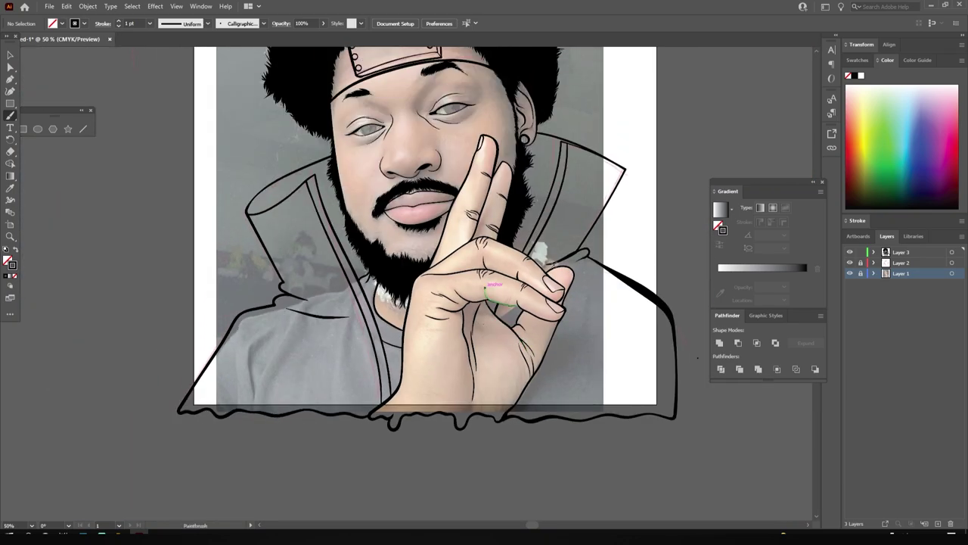
left_click(849, 273)
Step: Draw a short stroke inside the eye to complete its outline, then return to selection
left_click(850, 273)
scroll(290, 331, "up", 3)
scroll(291, 331, "up", 3)
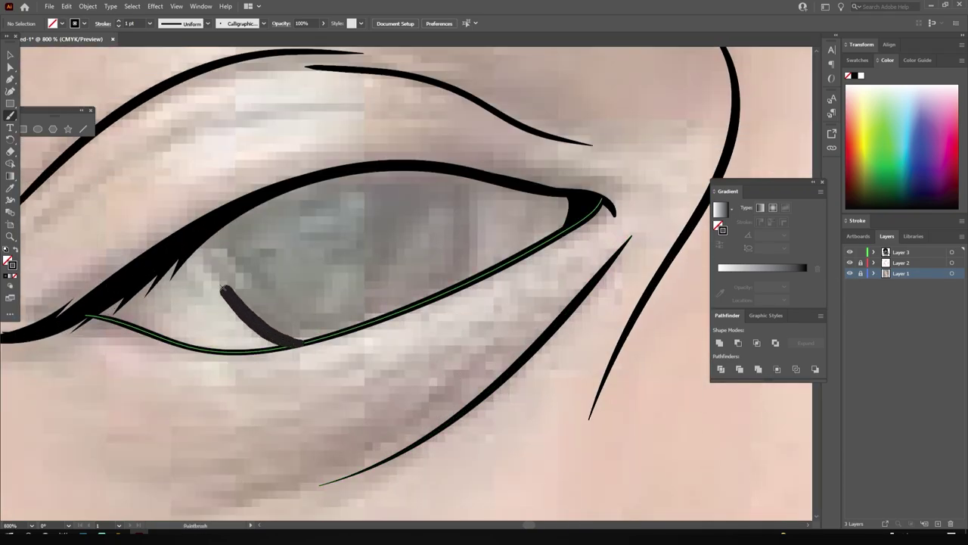
left_click_drag(221, 287, 196, 243)
scroll(562, 342, "down", 5)
scroll(336, 272, "up", 5)
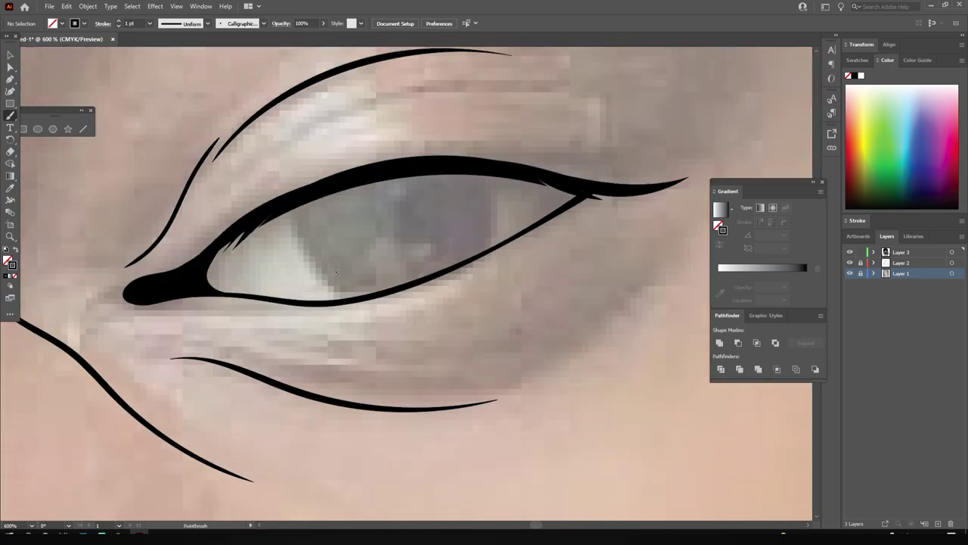
scroll(633, 227, "down", 3)
scroll(573, 263, "down", 4)
key("v")
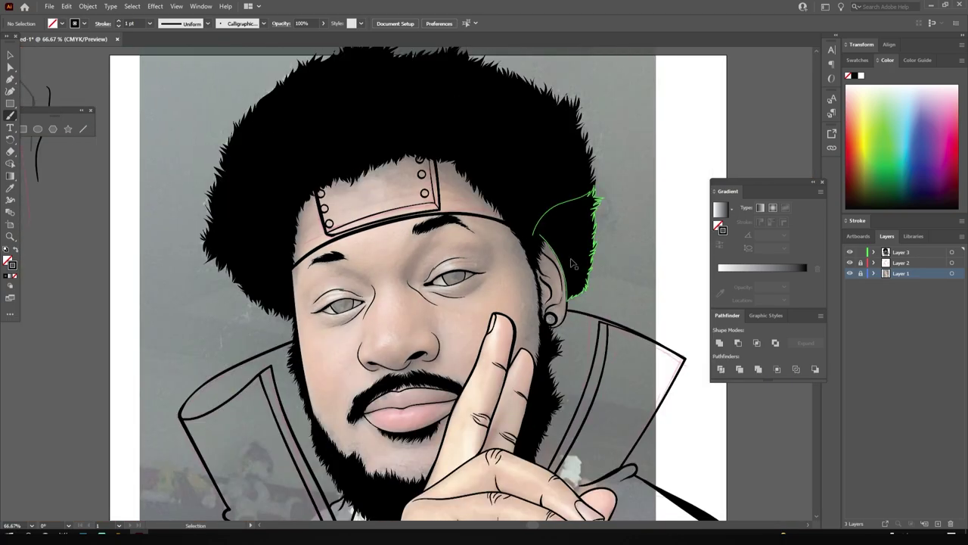
Step: Toggle the reference photo off and on to check the line art
left_click(850, 273)
left_click(850, 273)
scroll(371, 170, "up", 5)
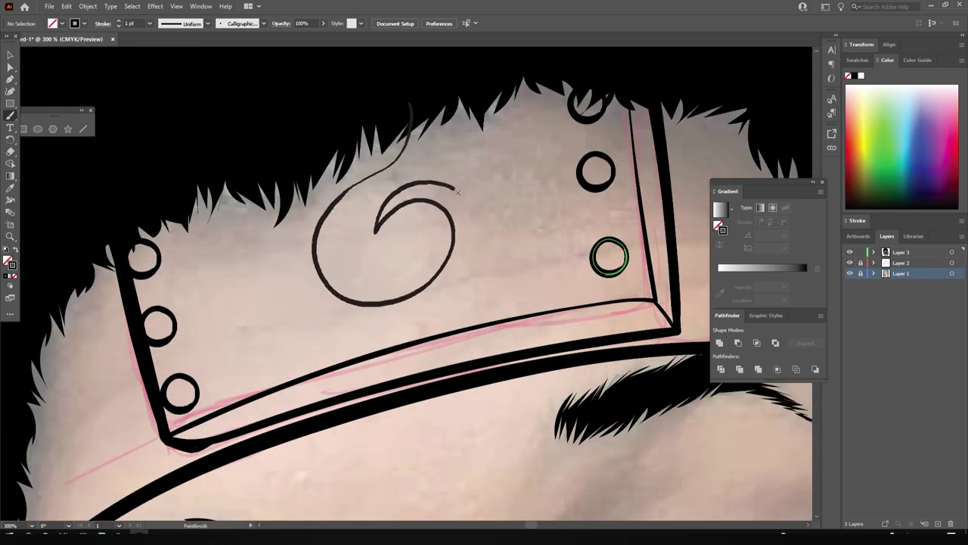
scroll(515, 382, "down", 4)
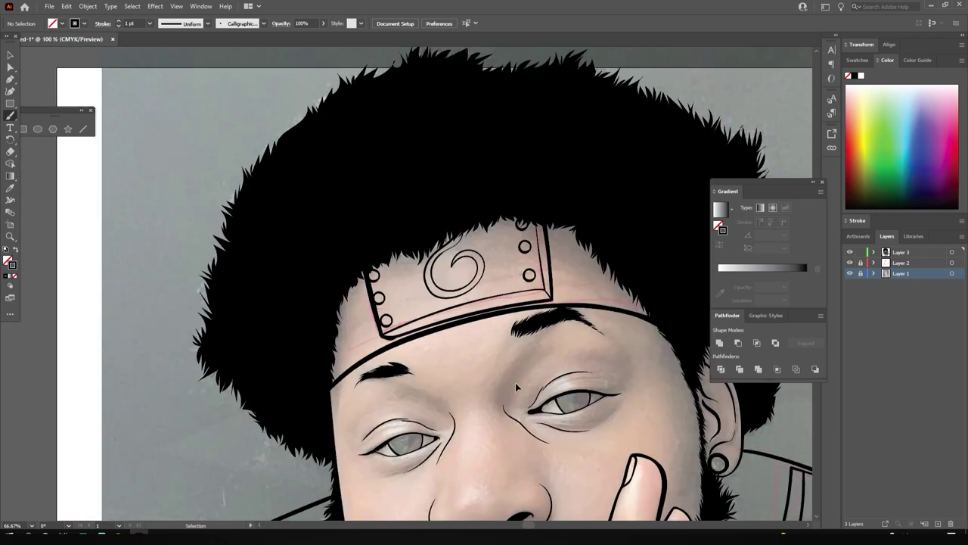
scroll(515, 382, "up", 5)
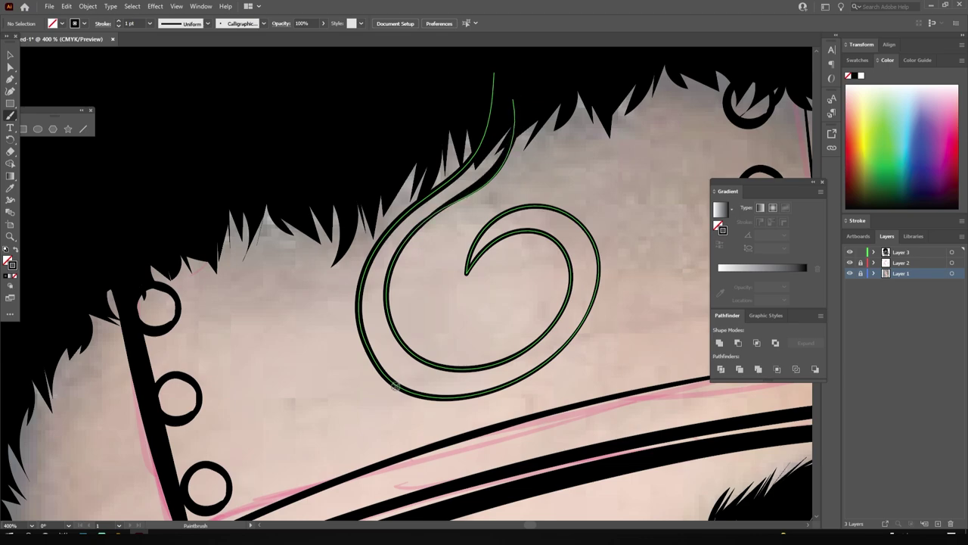
scroll(627, 432, "down", 3)
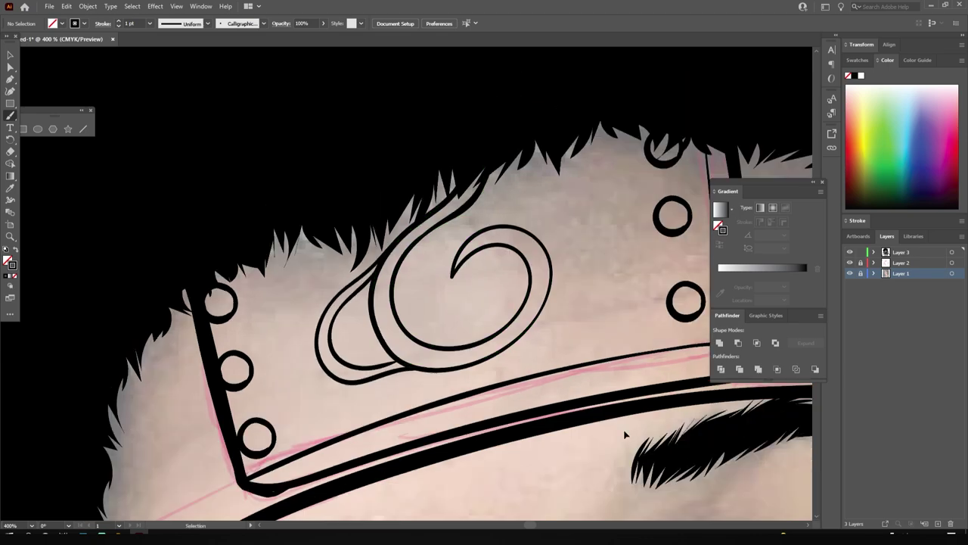
scroll(611, 351, "down", 5)
scroll(611, 352, "up", 1)
scroll(611, 351, "down", 2)
Step: Delete Layer 2, the pink guide sketch, confirming removal of its artwork
scroll(611, 351, "down", 3)
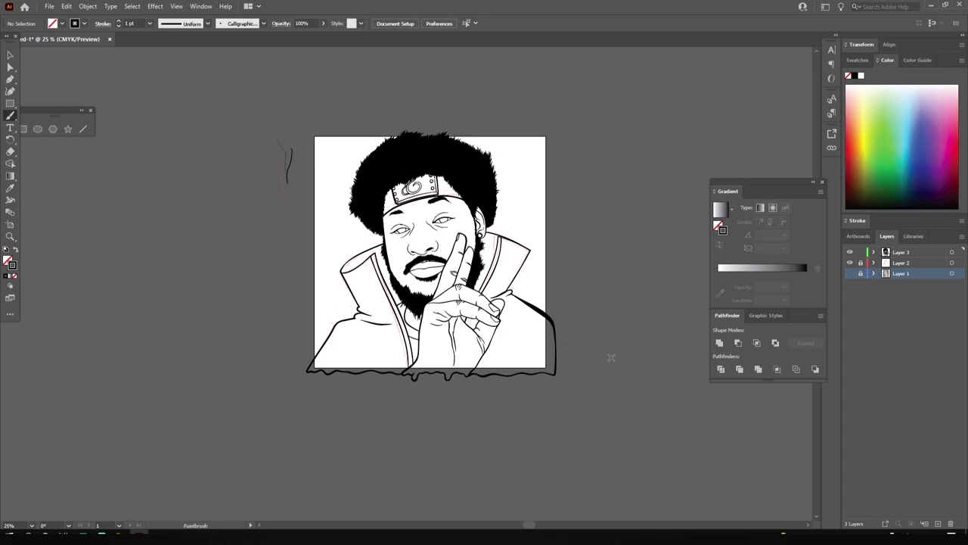
left_click(861, 263)
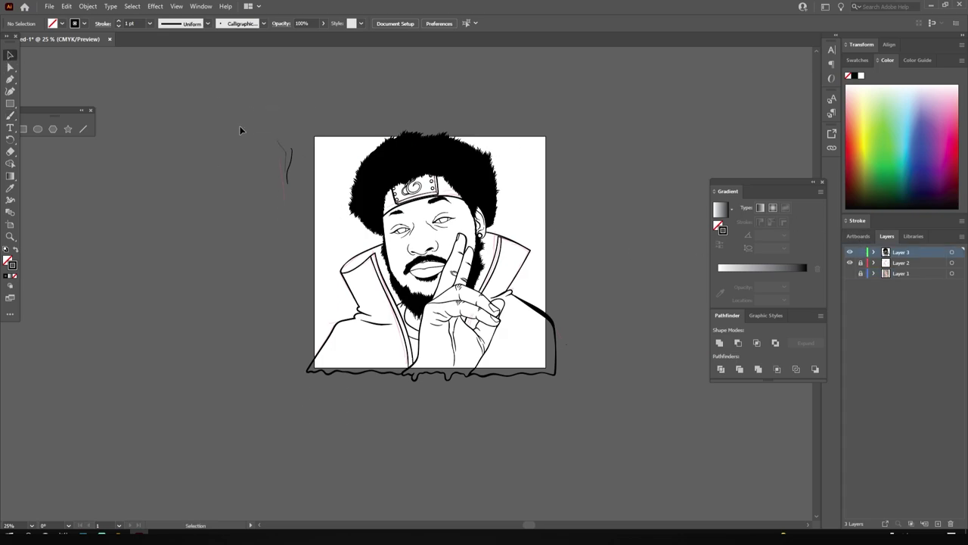
left_click(861, 263)
left_click(951, 523)
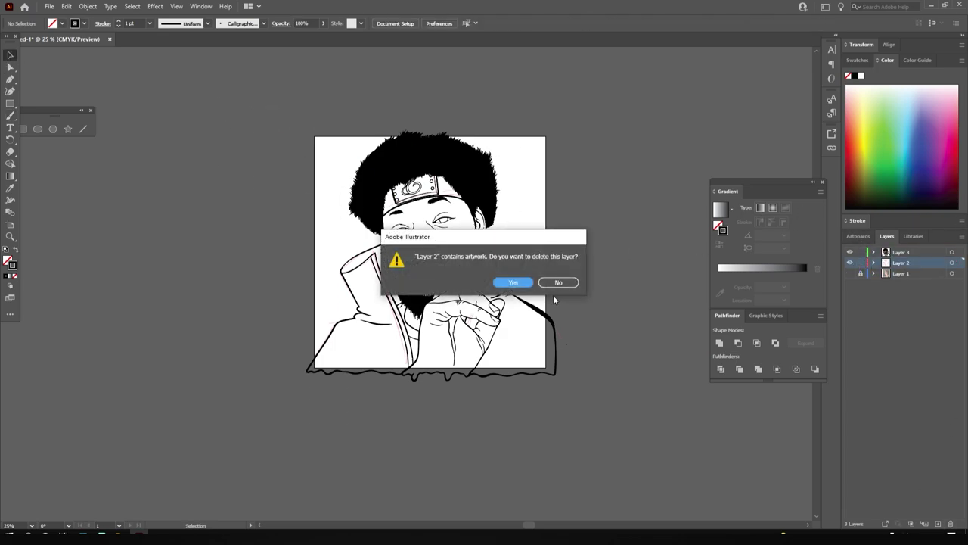
left_click(512, 281)
scroll(435, 181, "up", 5)
Step: Switch back to the Paintbrush and fit the whole artboard in the window
key("b")
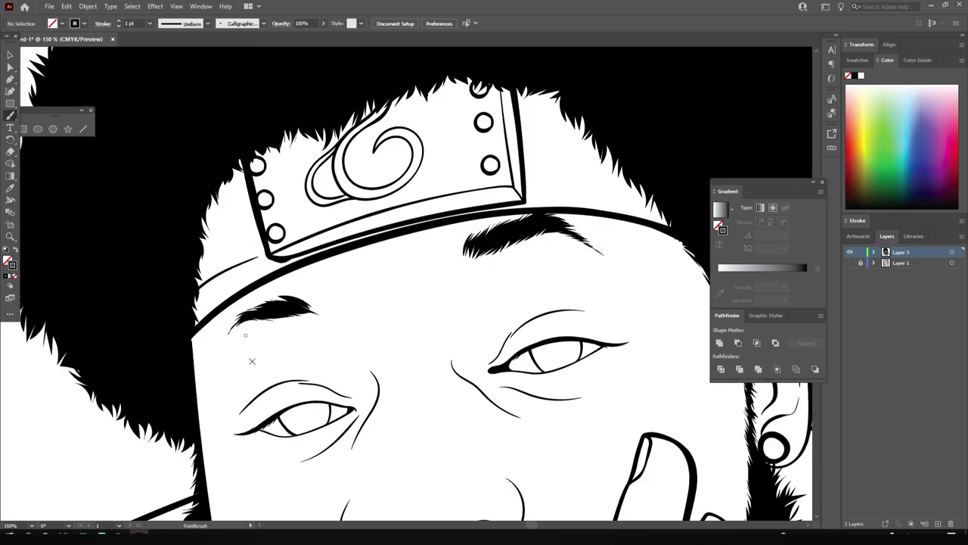
scroll(252, 361, "up", 2)
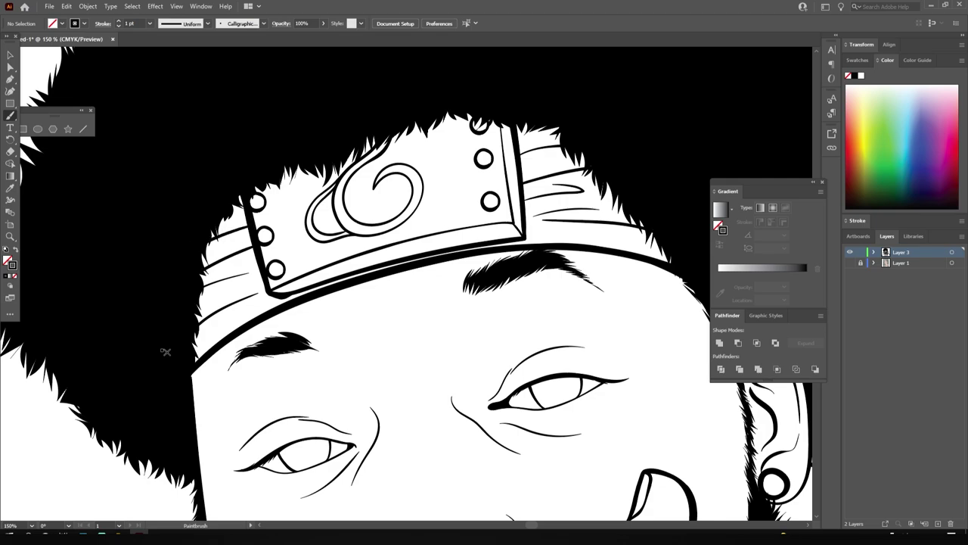
key("ctrl+0")
scroll(537, 376, "up", 3)
scroll(538, 376, "up", 2)
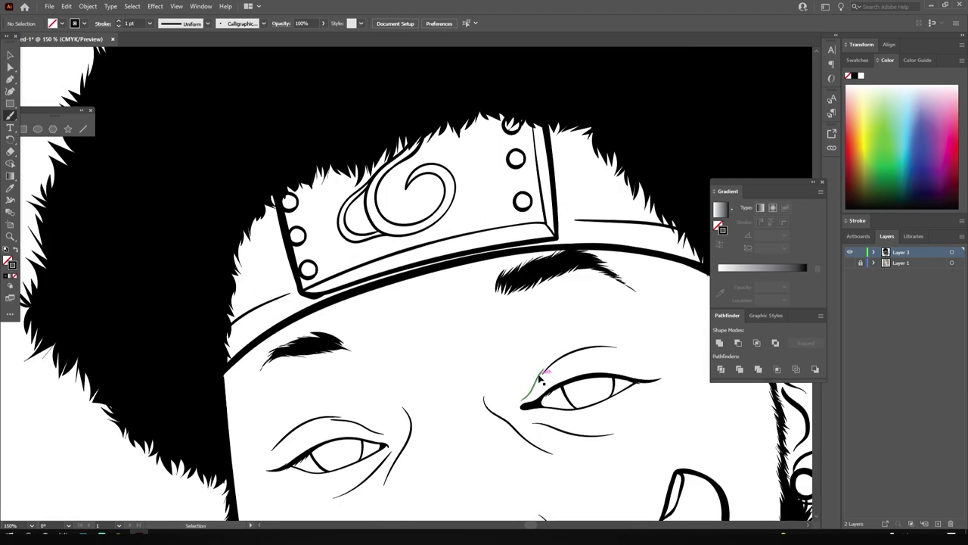
scroll(540, 376, "down", 3)
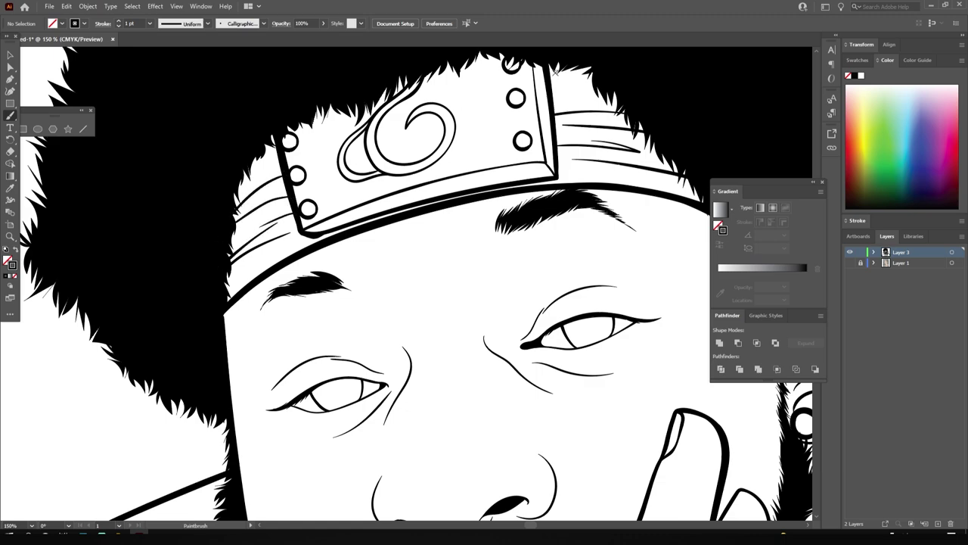
key("ctrl+0")
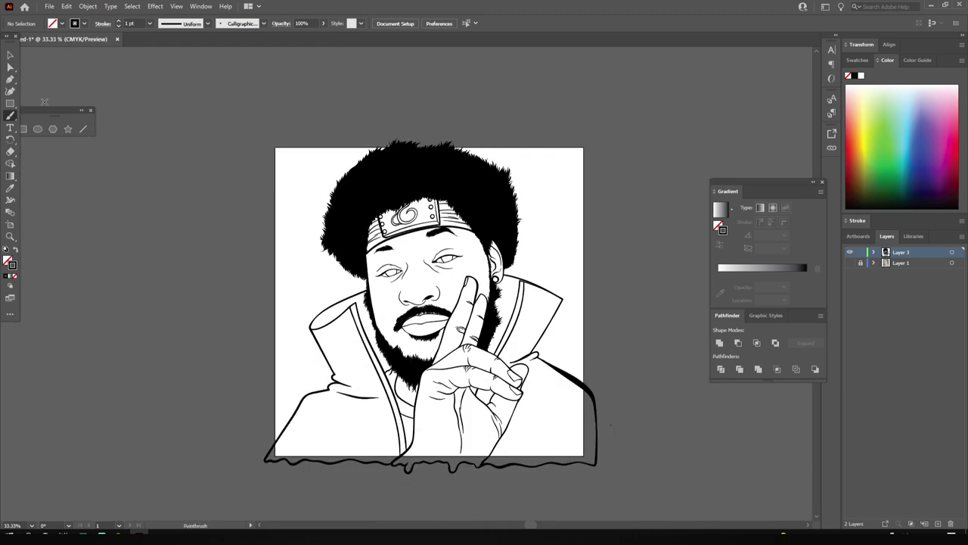
Step: Expand all the line art into filled outlines and duplicate Layer 3 as a backup
left_click_drag(257, 136, 657, 492)
left_click(88, 6)
left_click(99, 130)
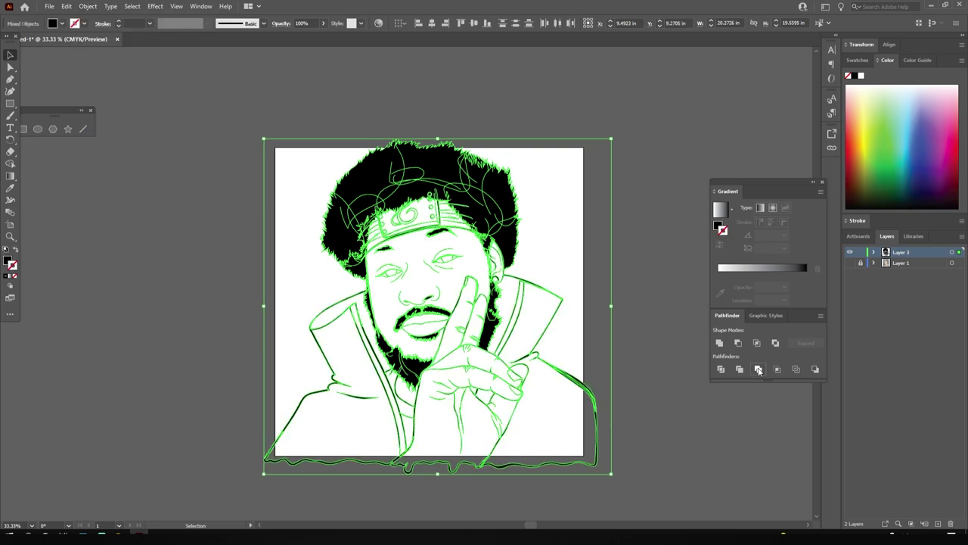
left_click(759, 369)
left_click(627, 332)
left_click_drag(900, 252, 937, 524)
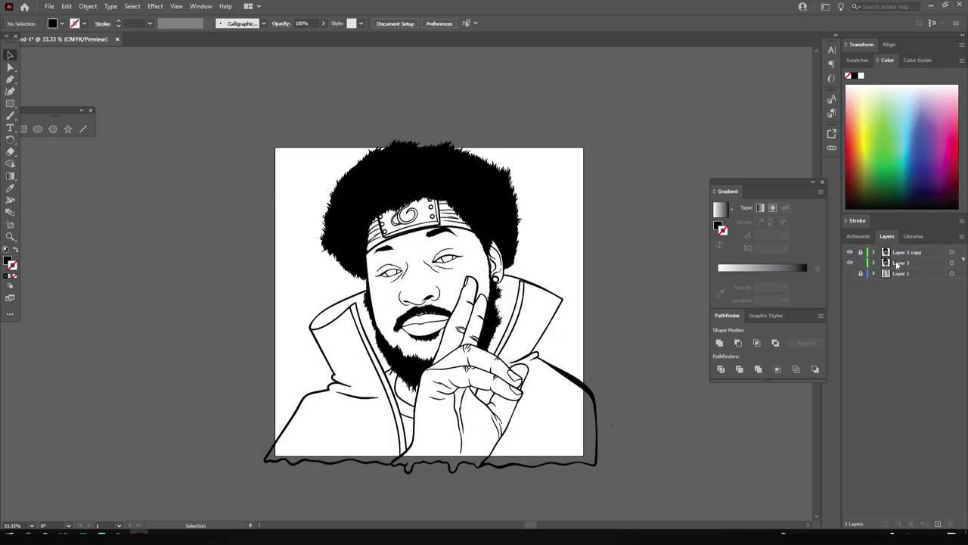
Step: Draw a #CE794A orange rectangle over the artboard and send it behind the line art
double_click(8, 260)
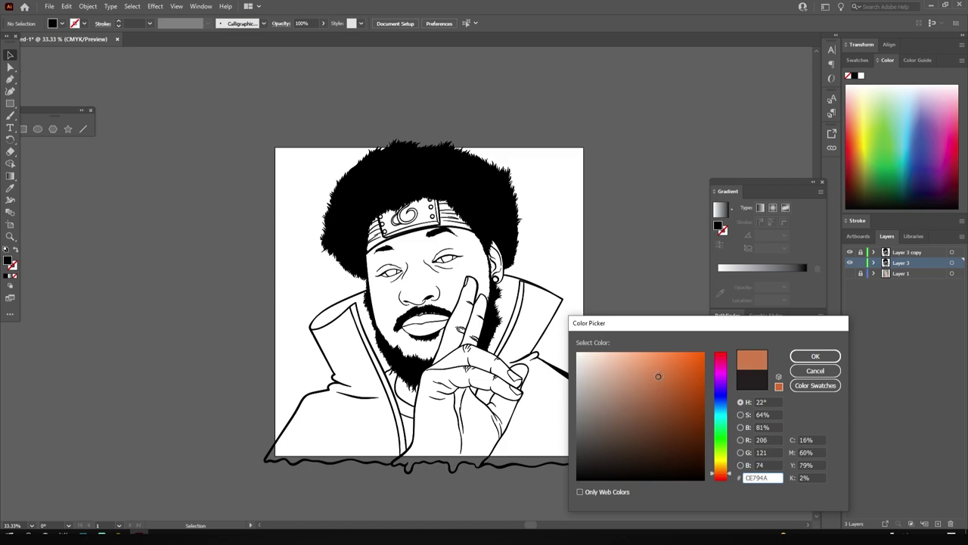
left_click(815, 355)
left_click(10, 104)
left_click_drag(217, 101, 630, 481)
key("v")
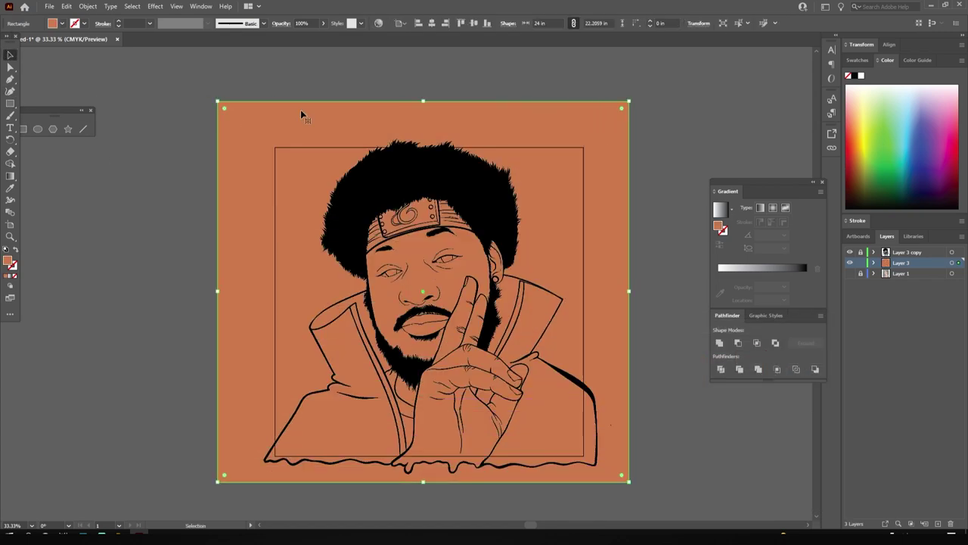
right_click(318, 134)
left_click(496, 340)
Step: Isolate the line-art group, review Layer 3's contents, and zoom in on the figure
double_click(584, 260)
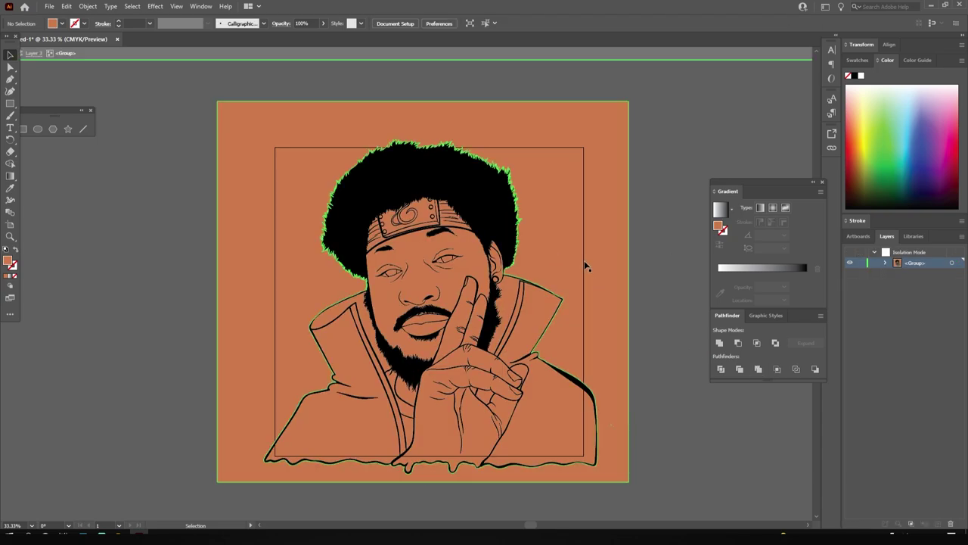
key("ctrl+plus")
key("ctrl+minus")
key("Escape")
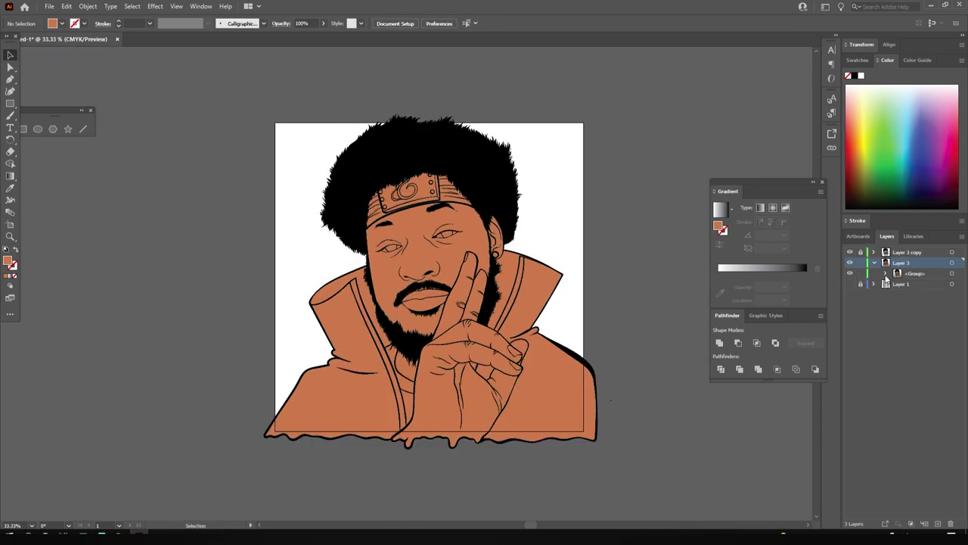
left_click(875, 252)
scroll(892, 340, "up", 5)
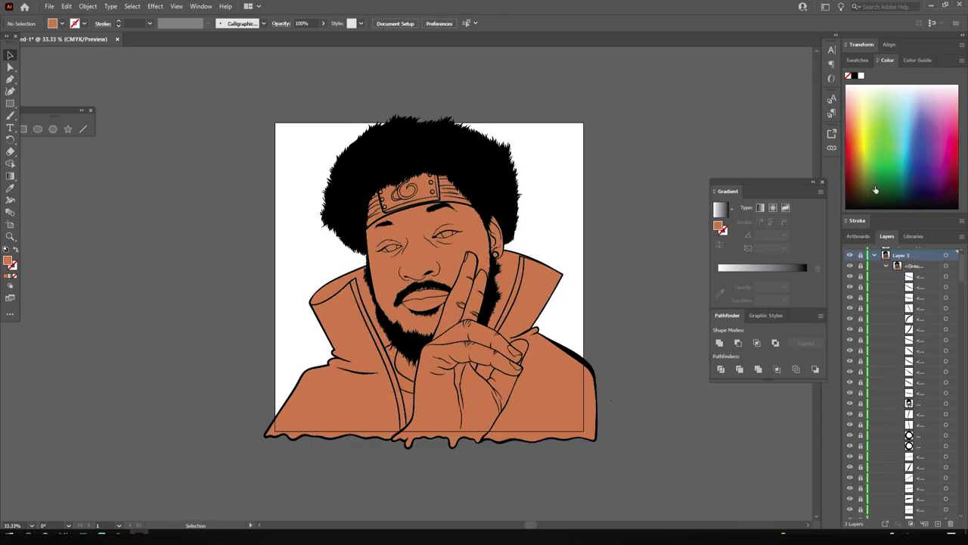
left_click(873, 263)
scroll(663, 321, "down", 1)
key("ctrl+plus")
Step: Isolate the figure group and fill the coat dark grey #302C2A
right_click(540, 162)
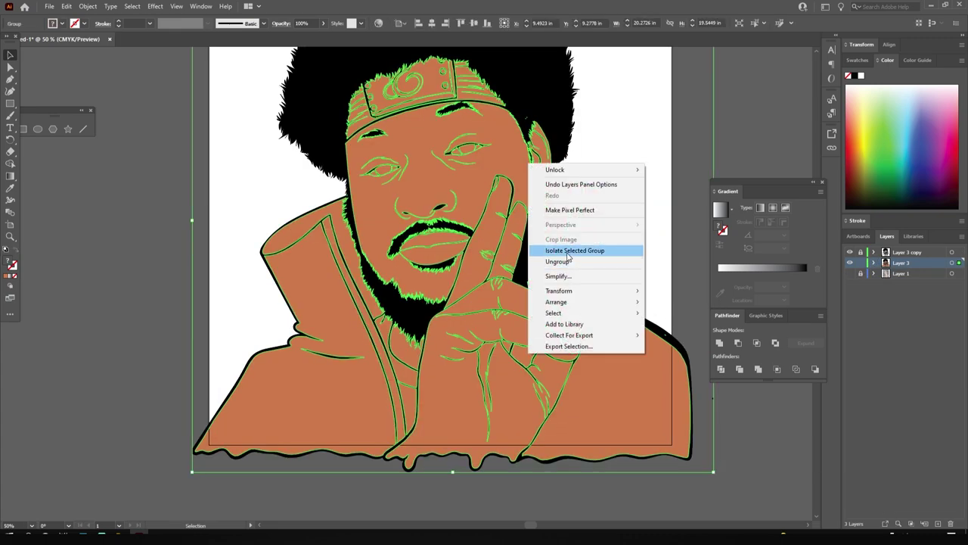
left_click(586, 249)
double_click(9, 261)
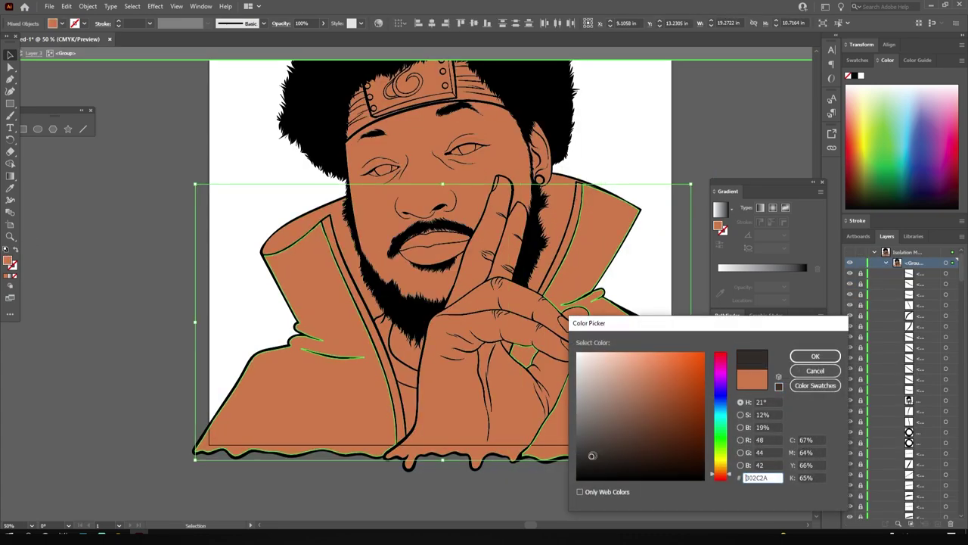
key("Return")
Step: Colour both collar stripes red and the small neck shape dark teal
left_click(560, 242)
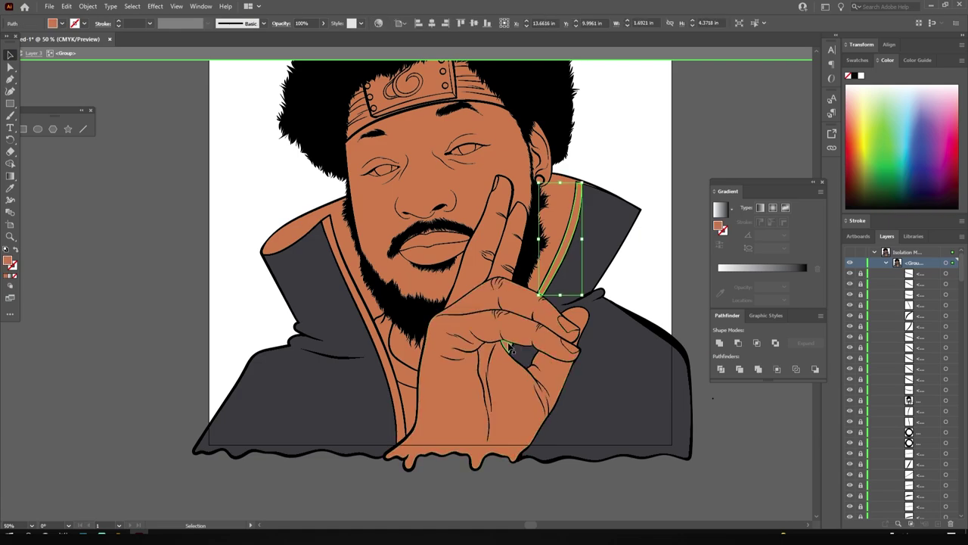
left_click(327, 227, "shift")
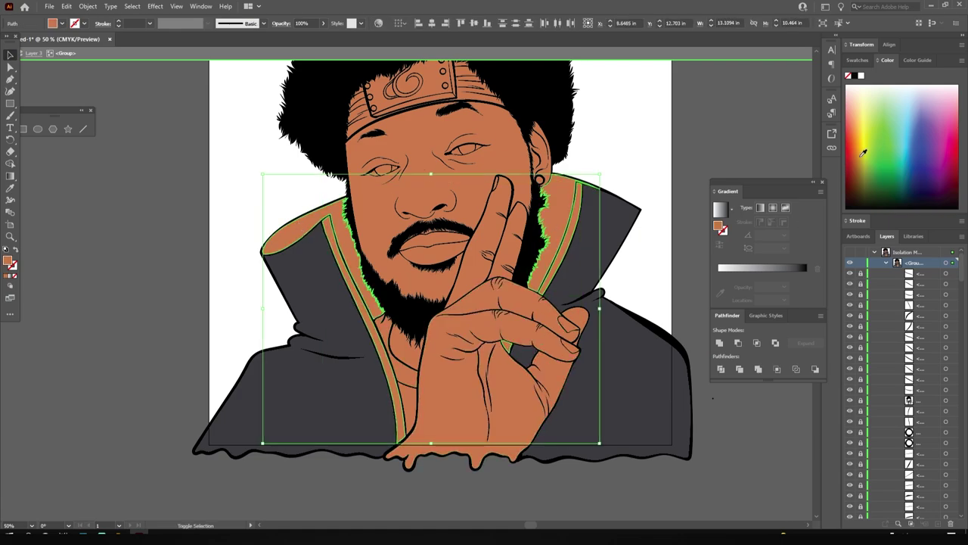
left_click(848, 158)
scroll(420, 386, "down", 1)
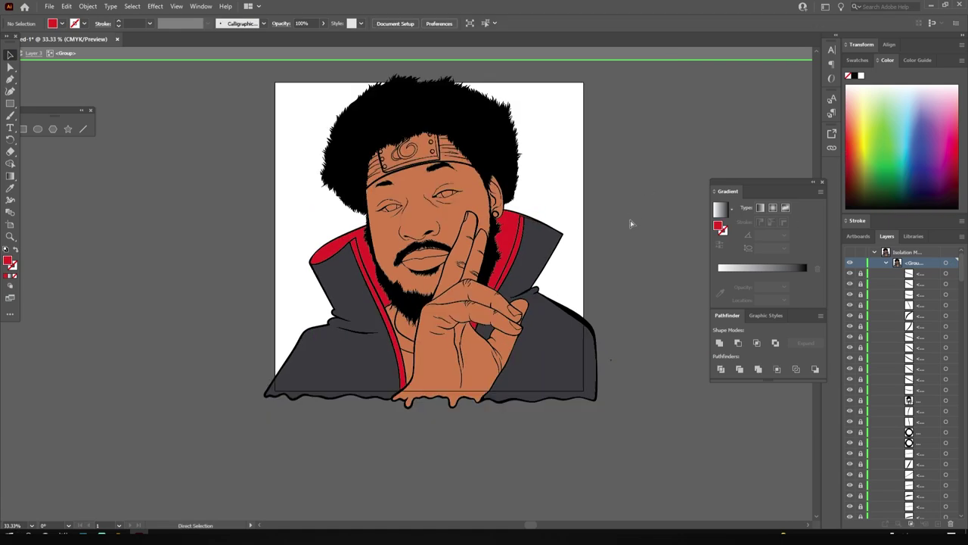
scroll(452, 439, "up", 2)
left_click(367, 310)
left_click(908, 180)
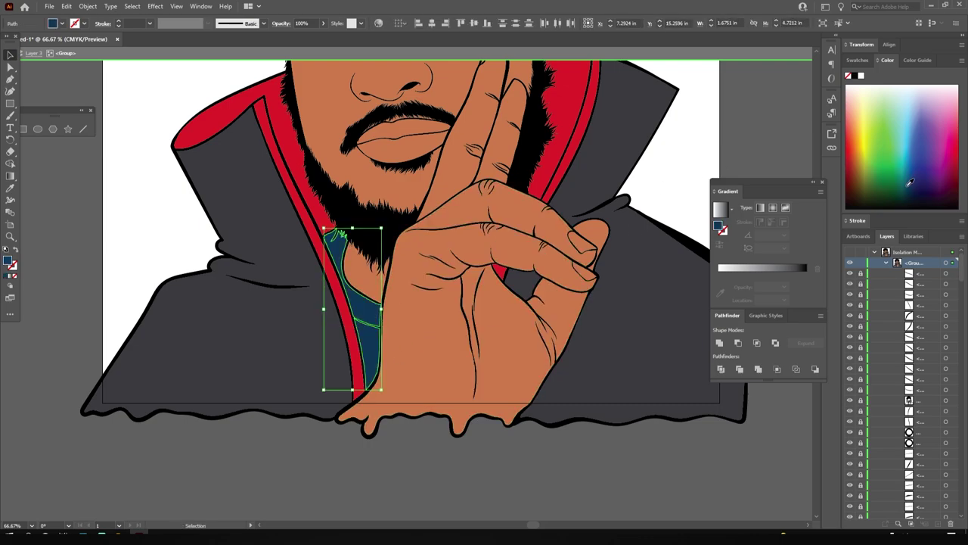
left_click(138, 223)
scroll(484, 227, "down", 3)
scroll(399, 159, "up", 4)
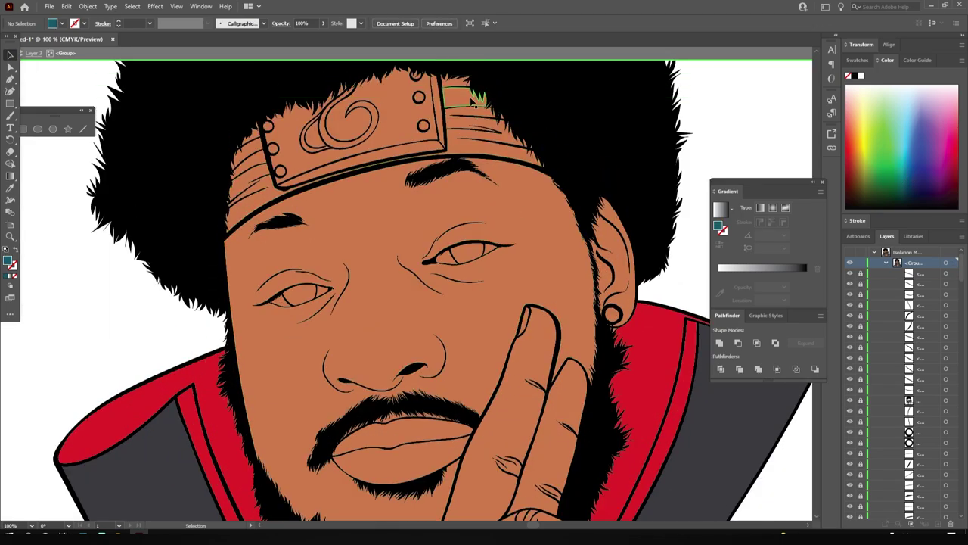
Step: Select the headband's fabric strands on both sides and reapply their fill colour
left_click_drag(538, 146, 573, 208)
left_click_drag(238, 183, 236, 182)
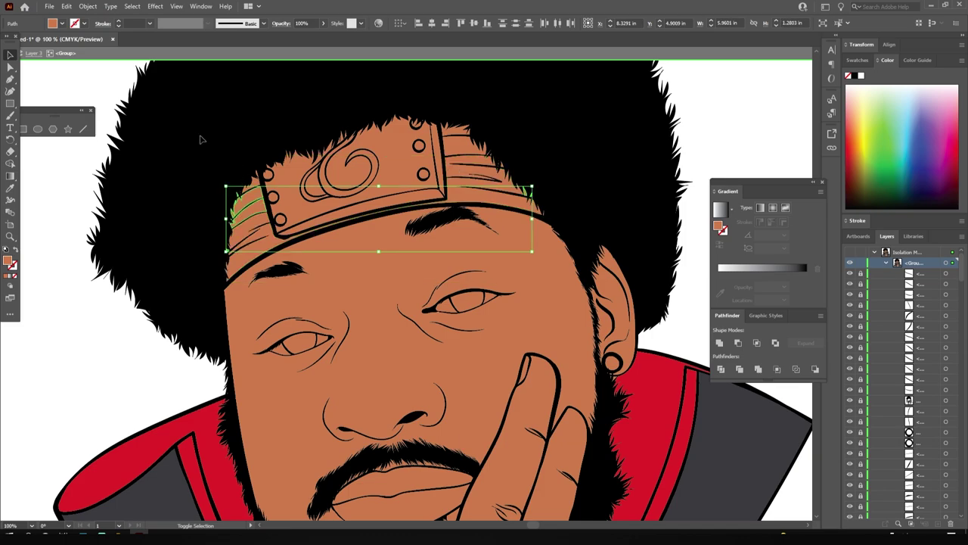
left_click(468, 174, "shift")
double_click(7, 261)
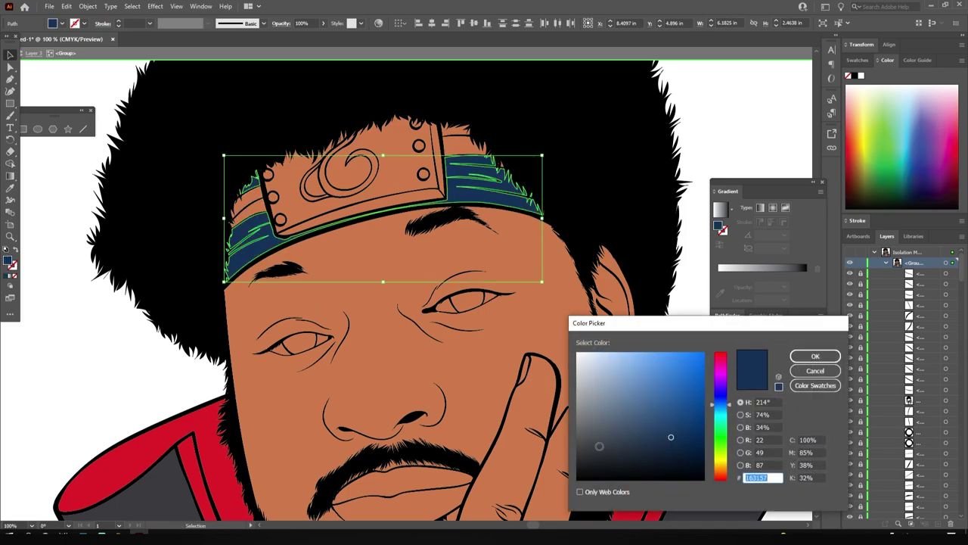
left_click(815, 356)
key("ctrl+shift+a")
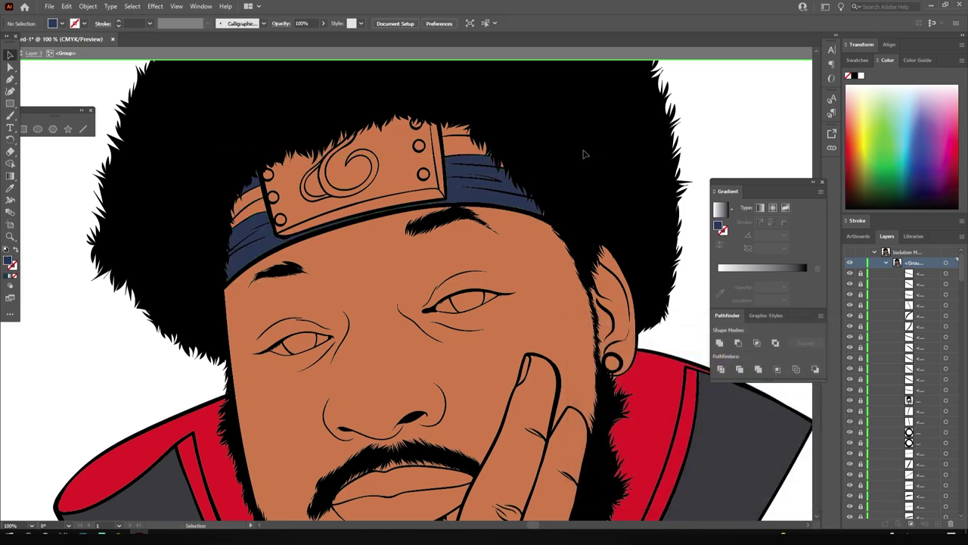
key("ctrl+plus")
key("ctrl+plus")
Step: Eyedrop the headband's dark blue onto the hair strands right and left of the headband
left_click_drag(422, 146, 638, 313)
key("i")
left_click(559, 303)
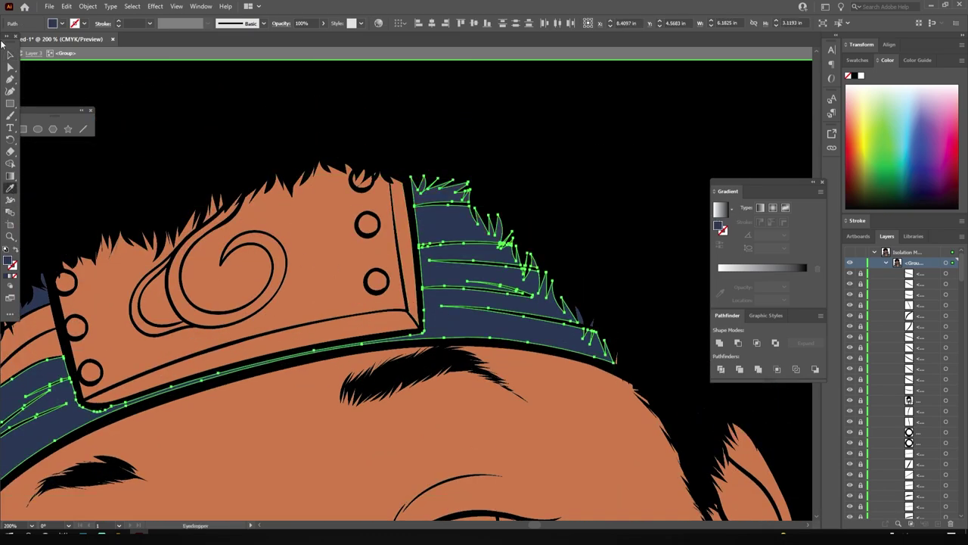
key("ctrl+shift+a")
key("a")
left_click(616, 357)
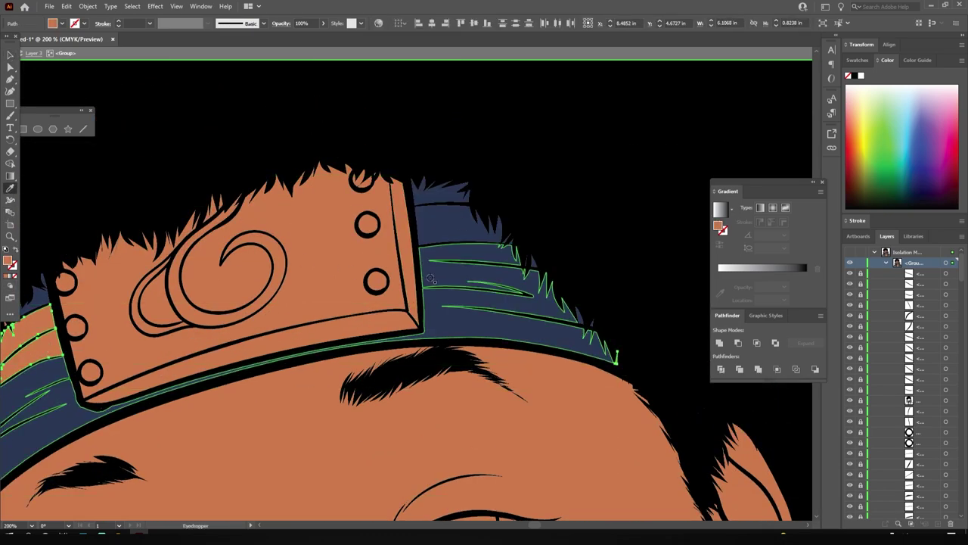
key("ctrl+shift+a")
key("ctrl+minus")
key("ctrl+plus")
left_click_drag(93, 259, 210, 368)
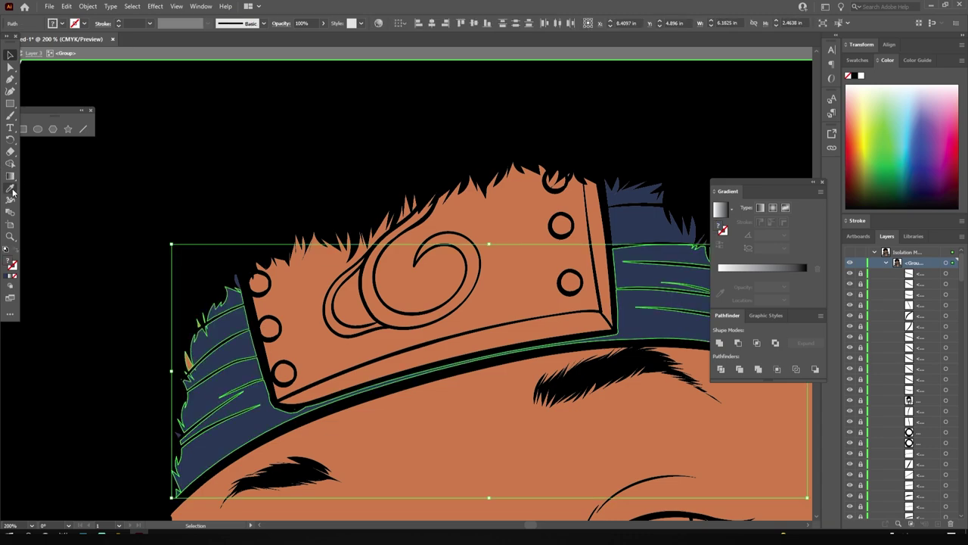
key("ctrl+shift+a")
key("v")
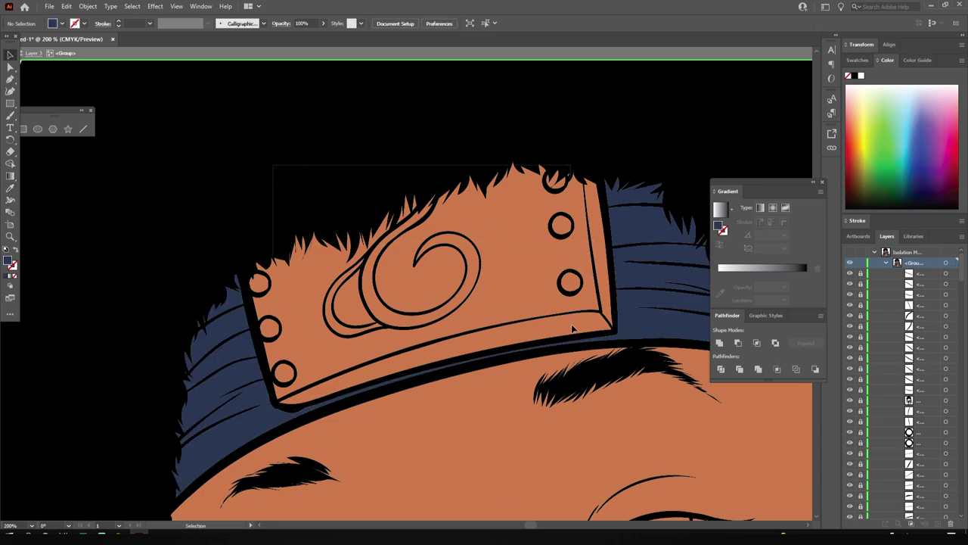
Step: Fill the headband plate grey-blue and give its orange rivets the same colour
left_click(572, 327)
left_click(903, 136)
double_click(9, 261)
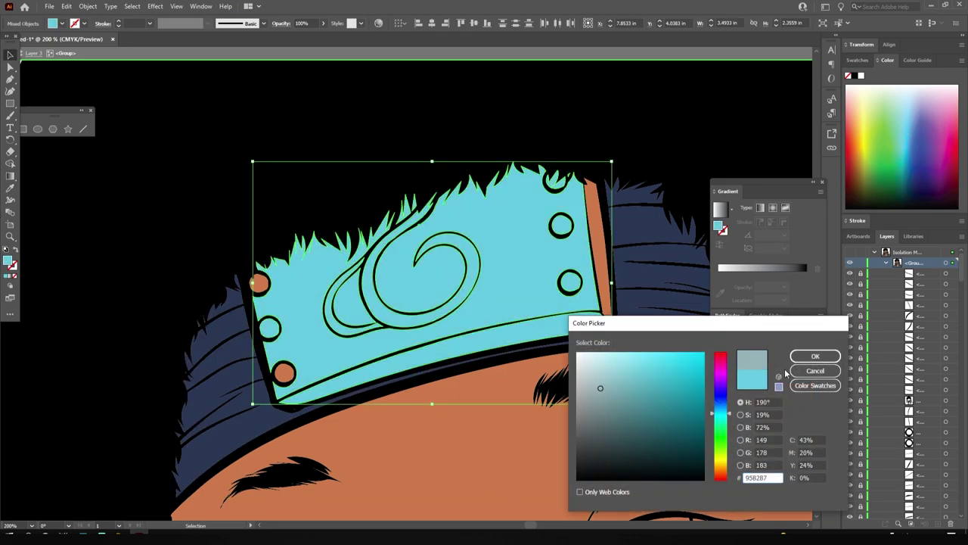
left_click(815, 356)
left_click(258, 284)
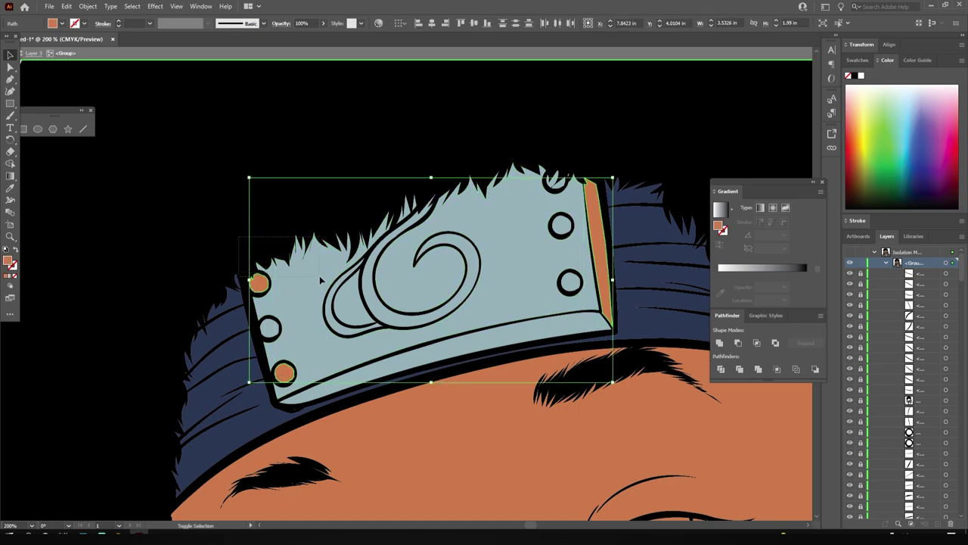
key("i")
key("ctrl+z")
key("ctrl+z")
key("ctrl+z")
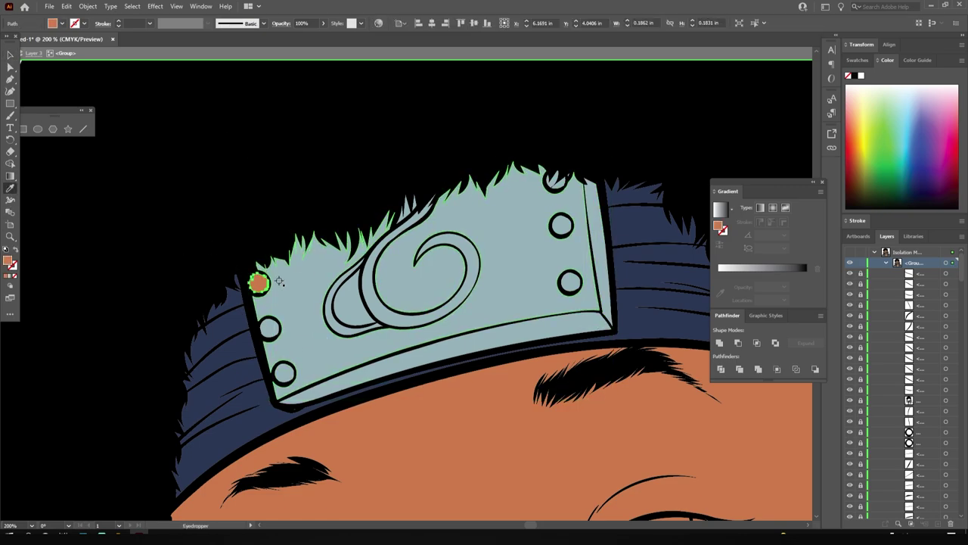
left_click(279, 280)
key("ctrl+shift+a")
key("ctrl+0")
Step: Eyedrop the grey-blue plate colour onto the earring circle
key("a")
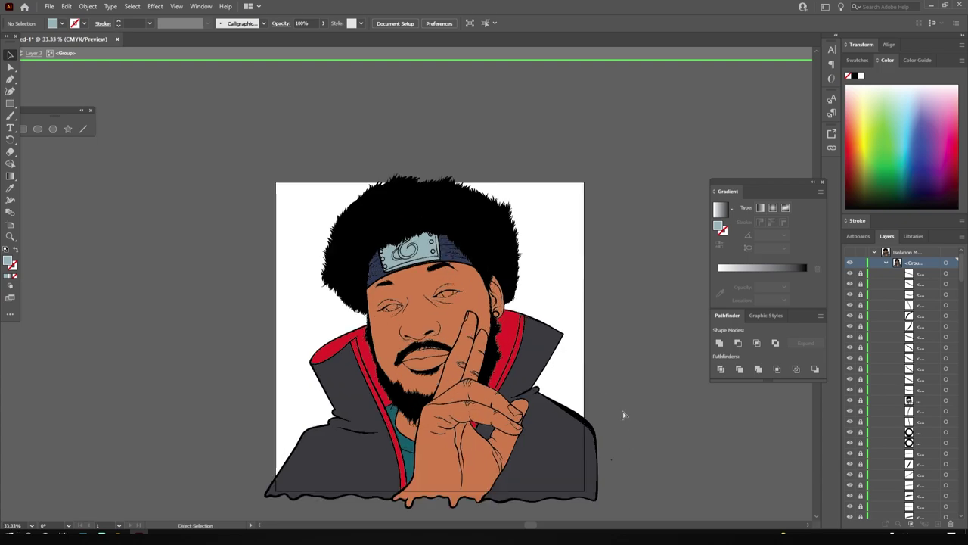
key("ctrl+1")
left_click(675, 301)
key("i")
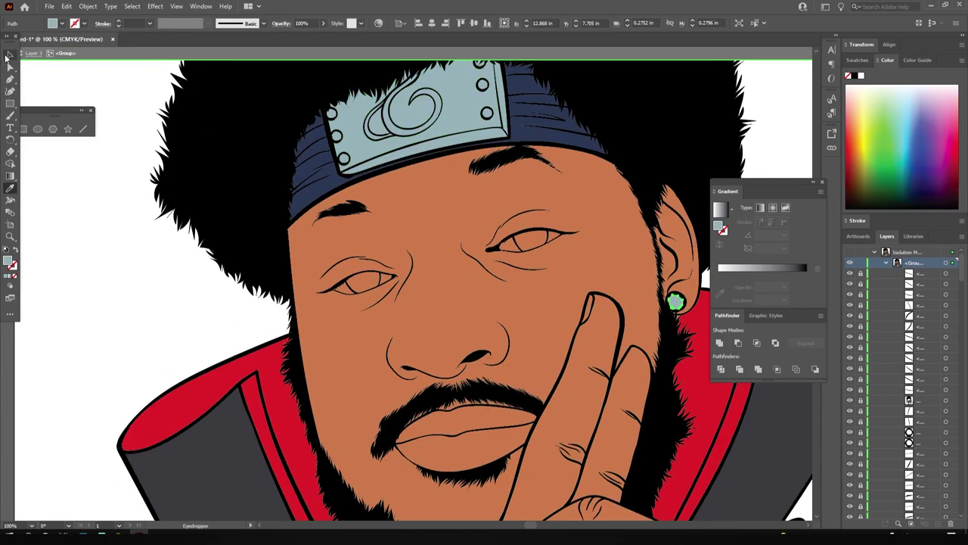
left_click(8, 57)
Step: Fill both eye whites pale cream, then deselect them
left_click(381, 280)
left_click(382, 279)
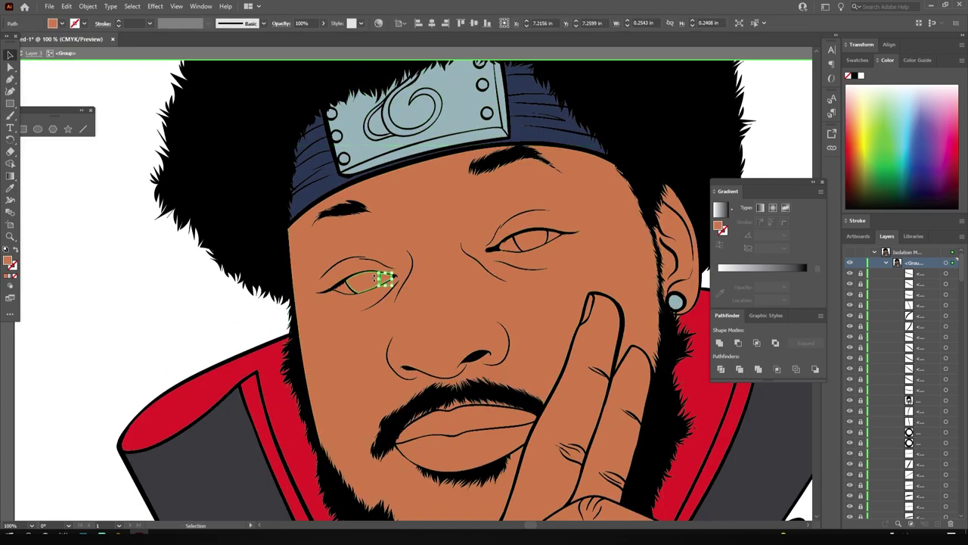
left_click(554, 236, "shift")
key("ctrl+shift+a")
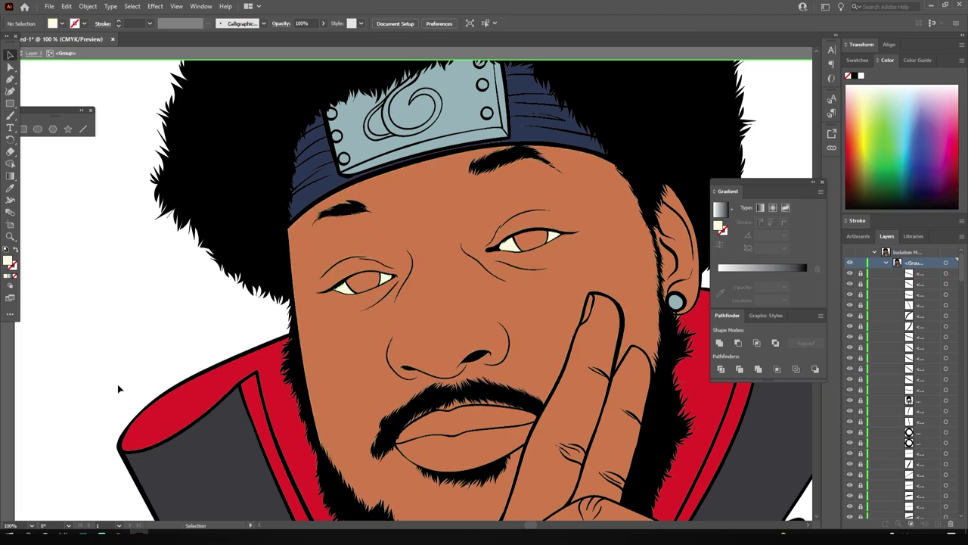
Step: Select the upper lip and start shifting its fill toward red (#AF674E) in the Color Picker
scroll(408, 340, "down", 3)
scroll(350, 338, "up", 4)
left_click(350, 338)
double_click(9, 261)
left_click(720, 476)
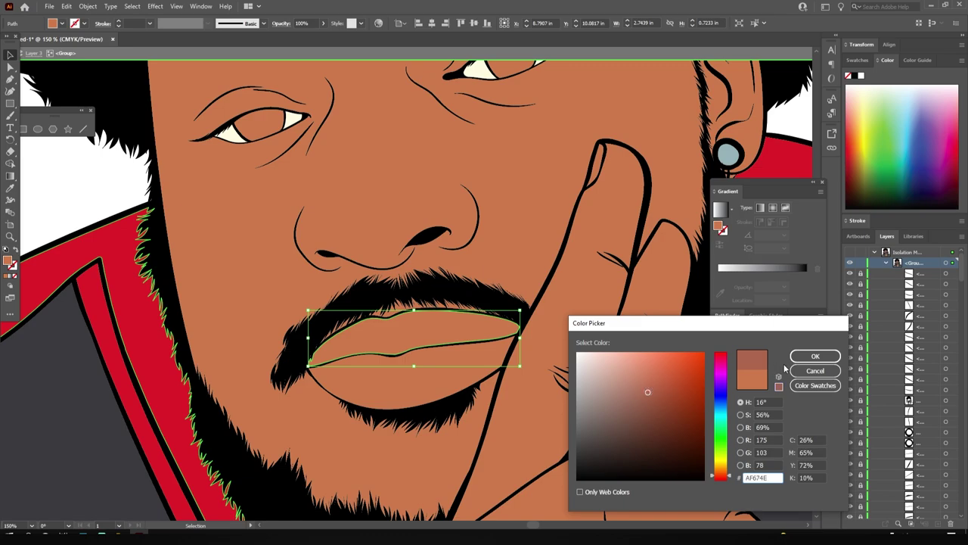
Step: Make the upper lip reddish brown and the lower lip pink #F49187
left_click(815, 356)
left_click(408, 387)
double_click(9, 261)
left_click(658, 377)
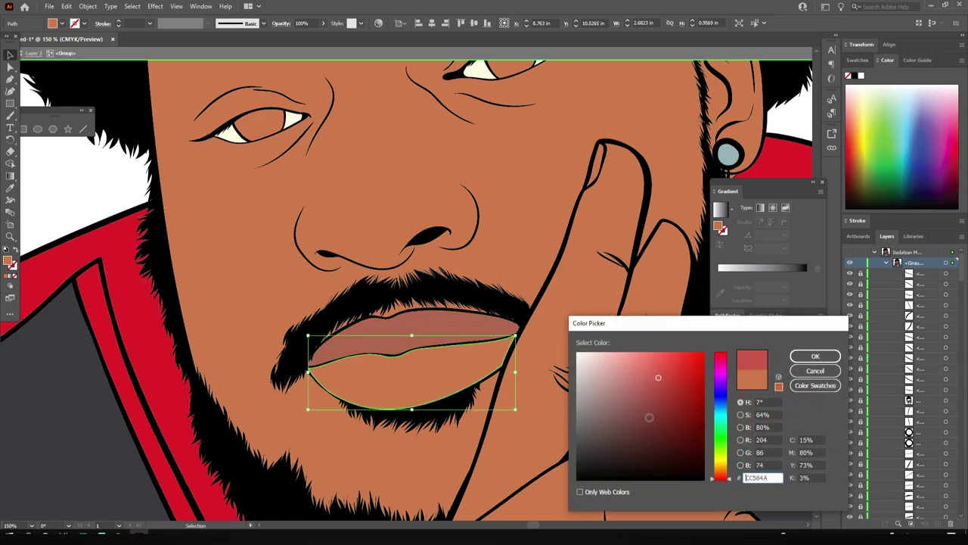
left_click(816, 356)
Step: Fill both eyes dark red, then fit the artwork and deselect
key("ctrl+0")
key("ctrl+1")
left_click(473, 199)
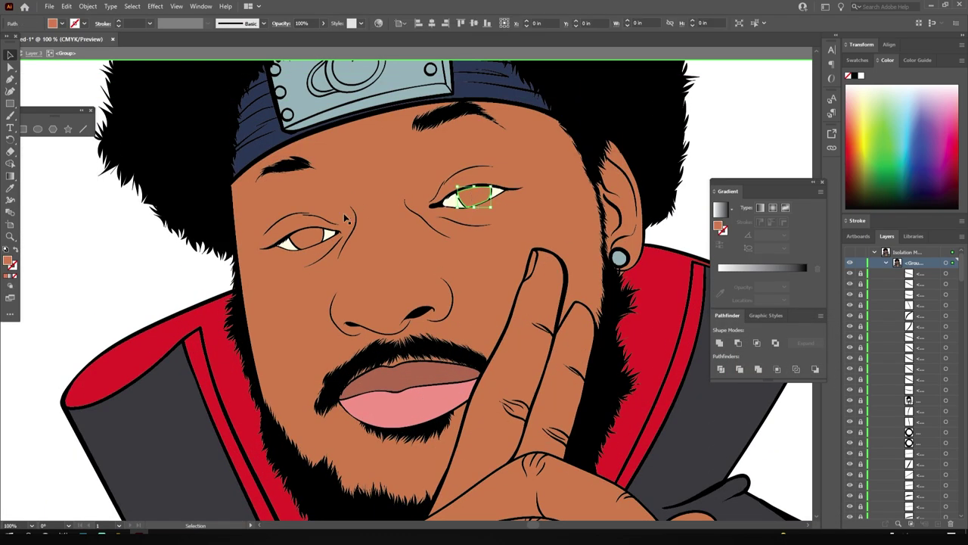
left_click(307, 239, "shift")
double_click(717, 225)
left_click(815, 355)
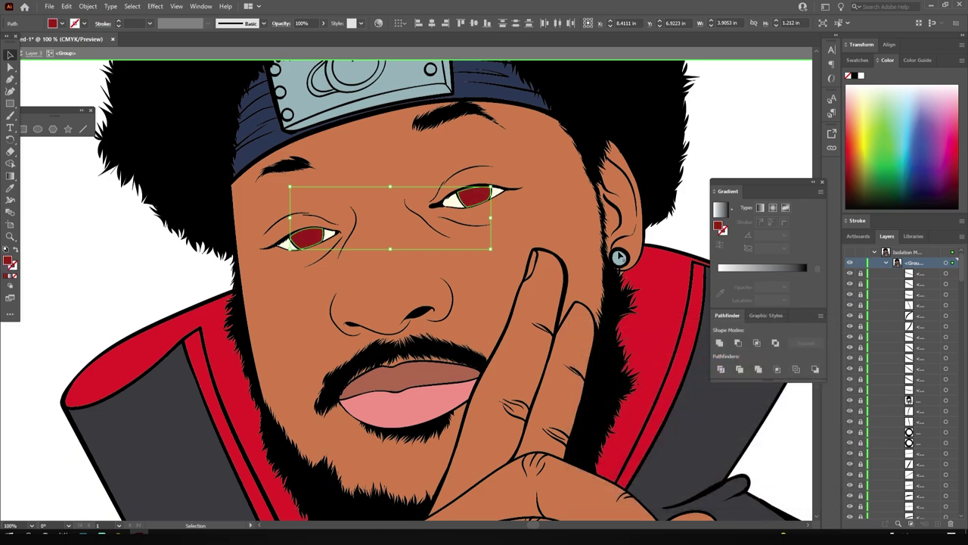
key("ctrl+0")
left_click(701, 292)
Step: Eyedrop the headband's dark navy onto the teal shirt under the chin
left_click(358, 448)
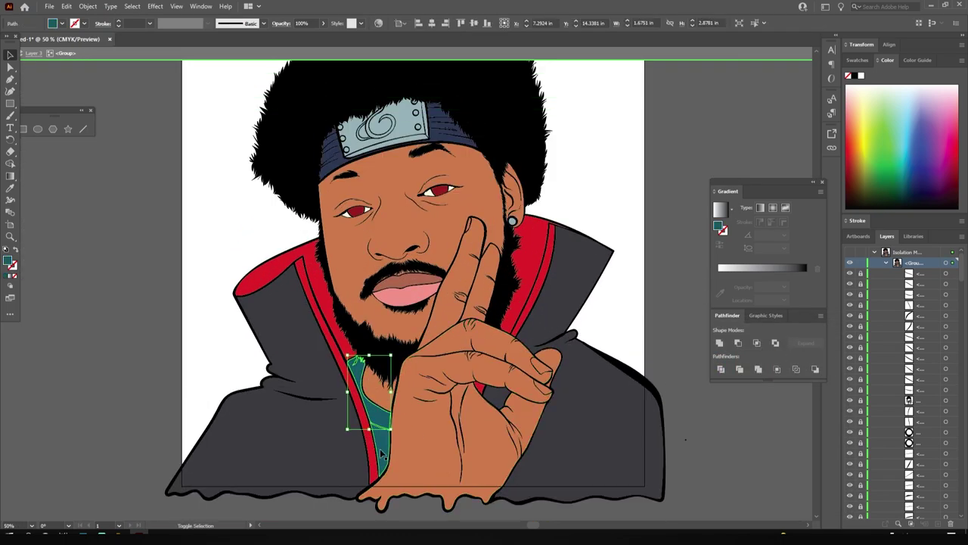
key("i")
left_click(390, 137)
key("v")
left_click(122, 197)
Step: Check the skin shape and red collar selections, then clear the selection
left_click(423, 363)
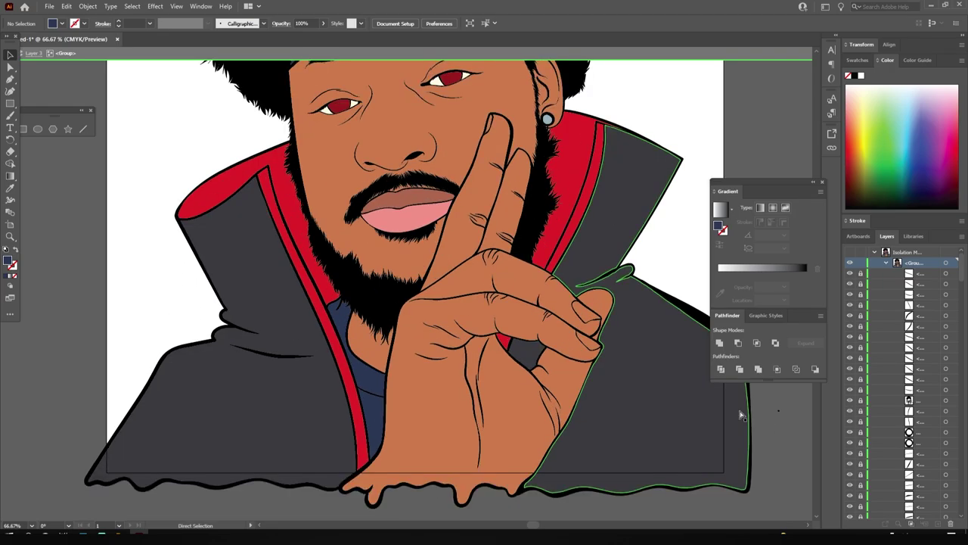
scroll(408, 378, "up", 6)
key("a")
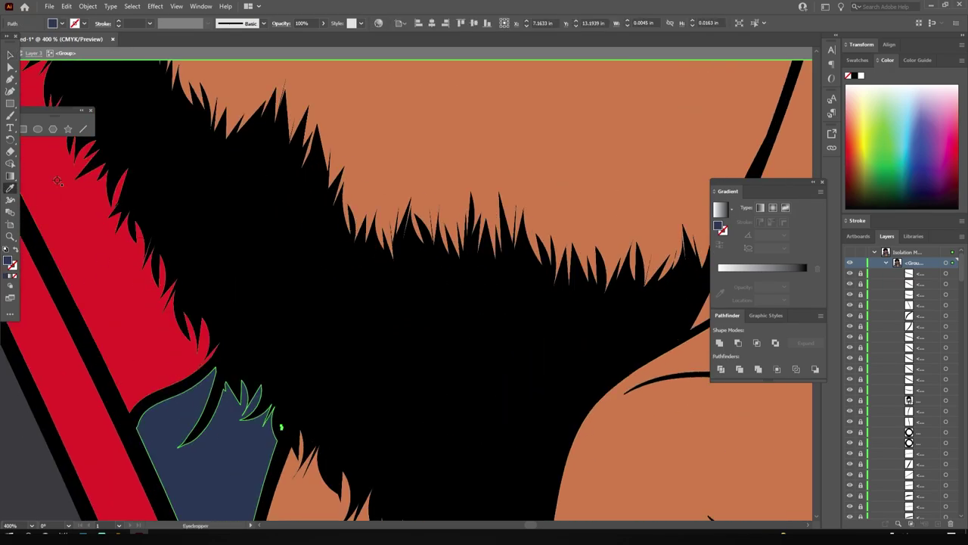
key("ctrl+shift+a")
scroll(341, 276, "down", 4)
scroll(345, 280, "up", 3)
scroll(346, 281, "up", 5)
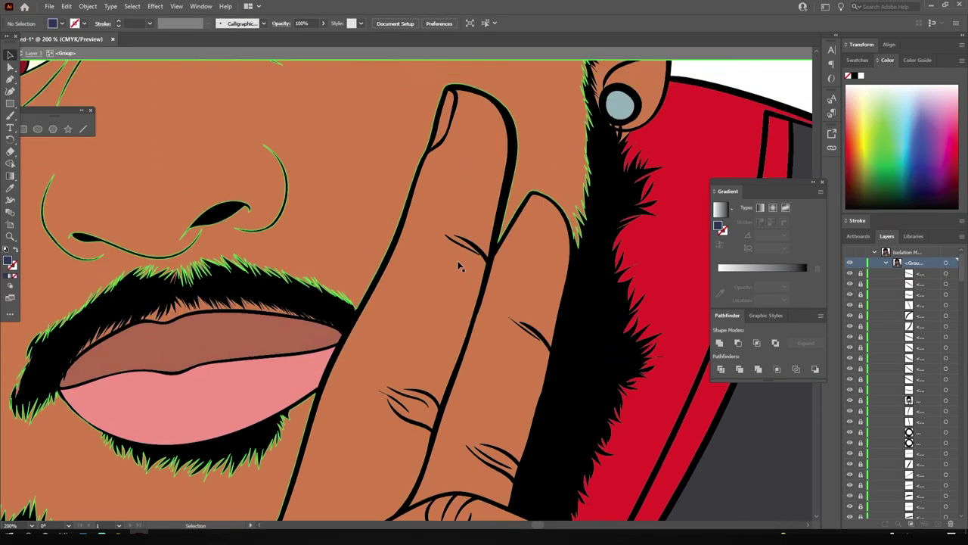
key("v")
left_click(650, 340)
key("ctrl+shift+a")
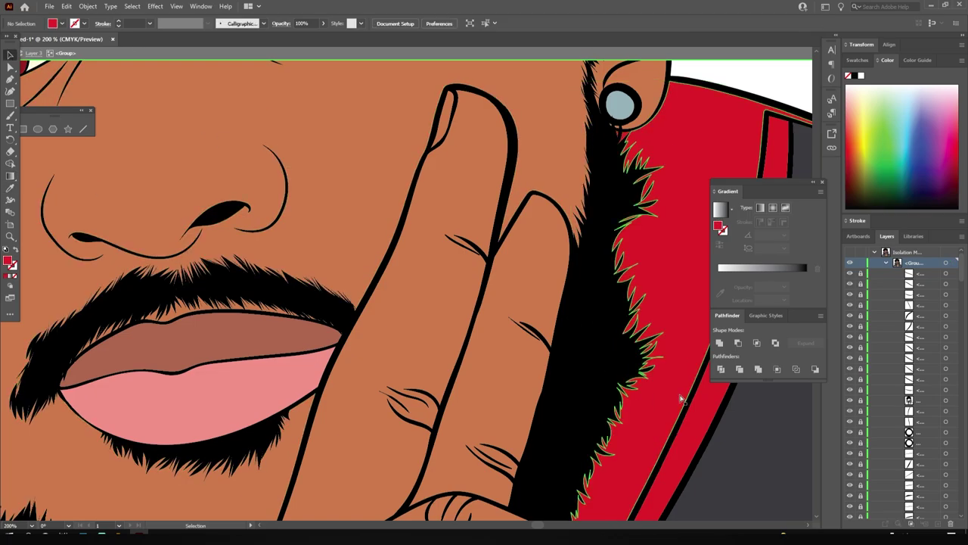
scroll(554, 391, "down", 2)
scroll(553, 391, "down", 2)
scroll(554, 391, "down", 1)
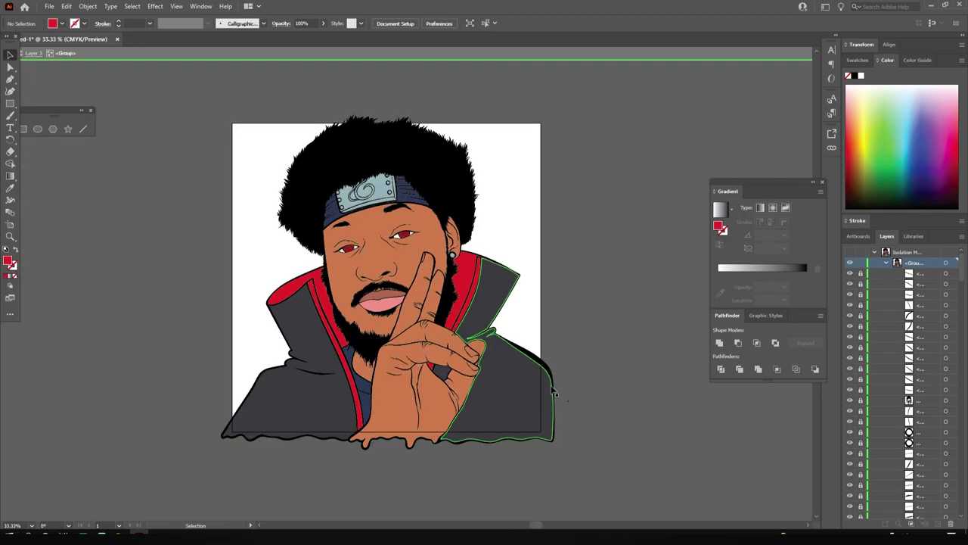
Step: Exit the current isolation and isolate the Layer 3 copy 2 group
double_click(602, 228)
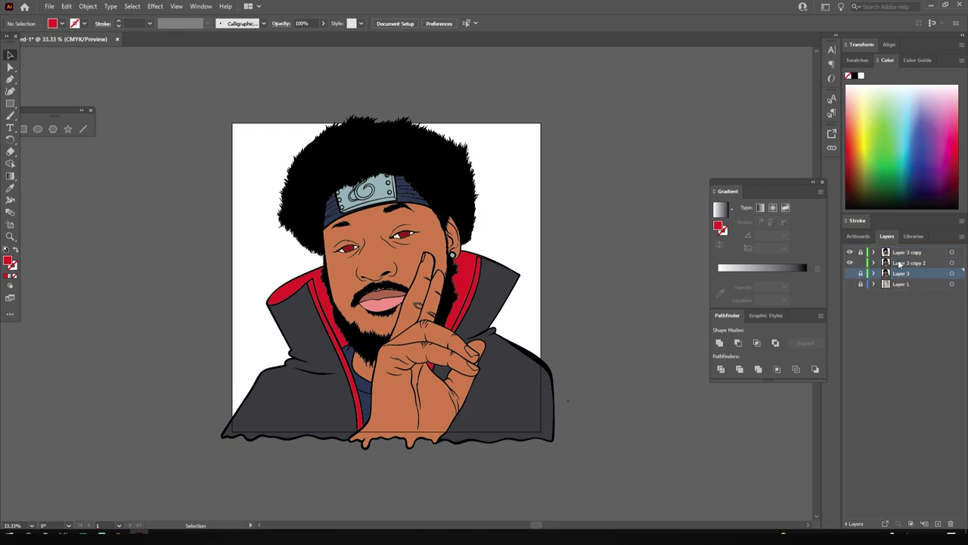
double_click(376, 218)
scroll(452, 257, "up", 5)
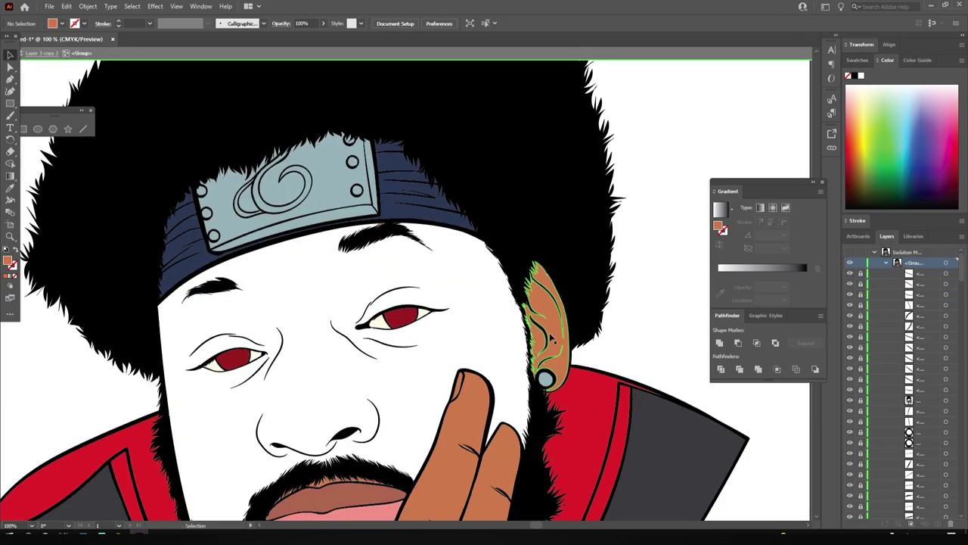
scroll(513, 470, "up", 3)
scroll(518, 454, "up", 5)
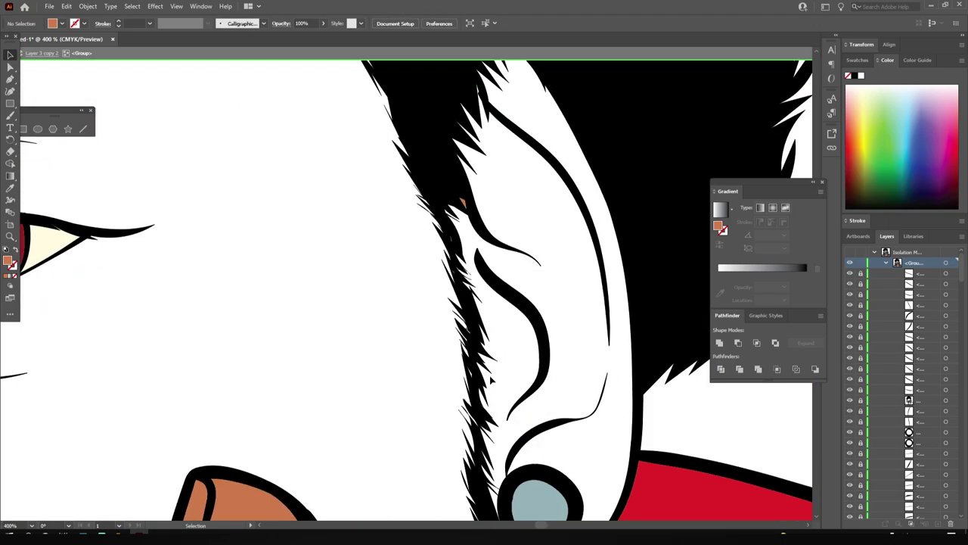
scroll(519, 454, "up", 5)
scroll(382, 161, "down", 2)
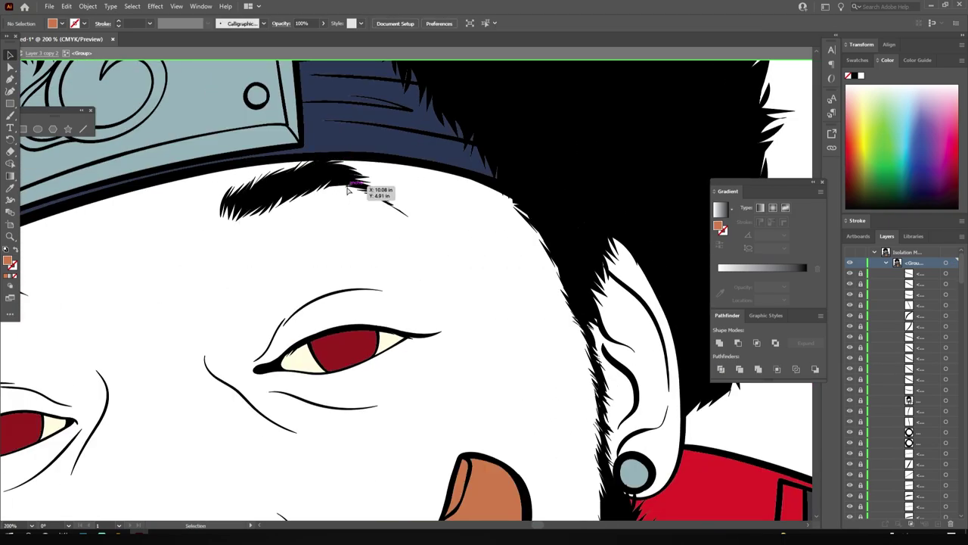
scroll(347, 190, "up", 2)
scroll(356, 267, "down", 5)
scroll(400, 257, "up", 6)
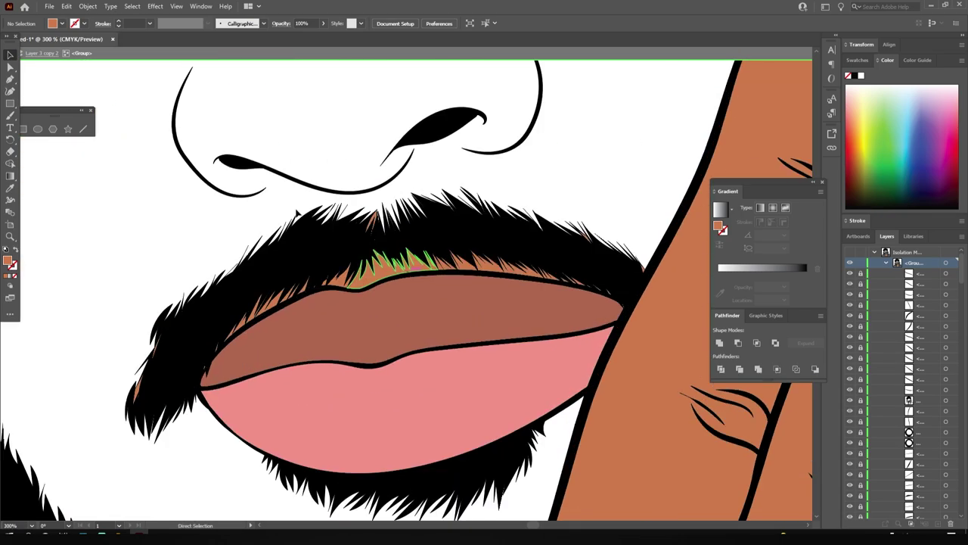
Step: Delete stray strands under the mustache, undoing an accidental upper lip deletion
key("v")
key("Delete")
left_click_drag(563, 268, 597, 287)
key("Delete")
key("ctrl+z")
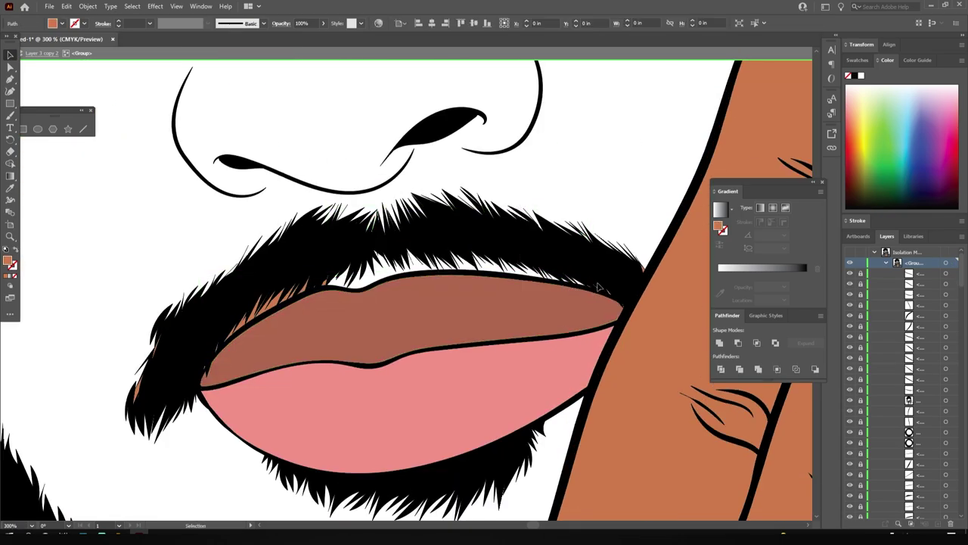
key("ctrl+shift+a")
Step: Delete the skin fills from the cheek and the raised hand, leaving them white
left_click(655, 277)
key("Delete")
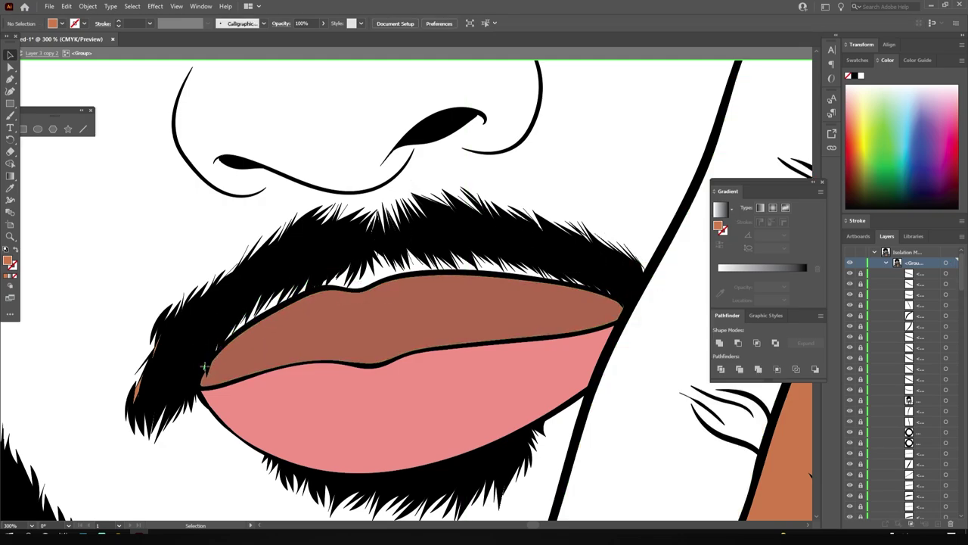
key("ctrl+1")
left_click(603, 268)
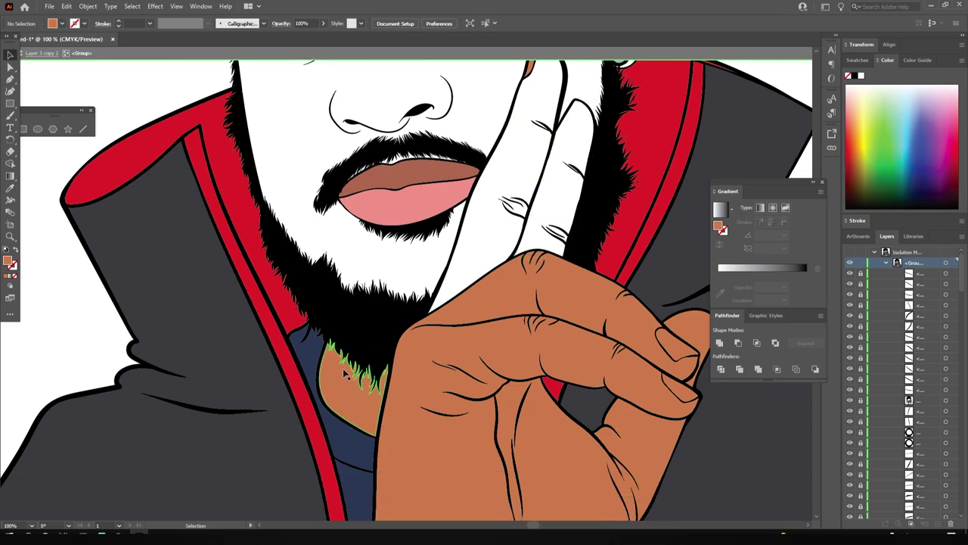
key("Delete")
scroll(603, 268, "down", 1)
Step: Give the selected fingernails a peach fill in the Color Picker
left_click(675, 236)
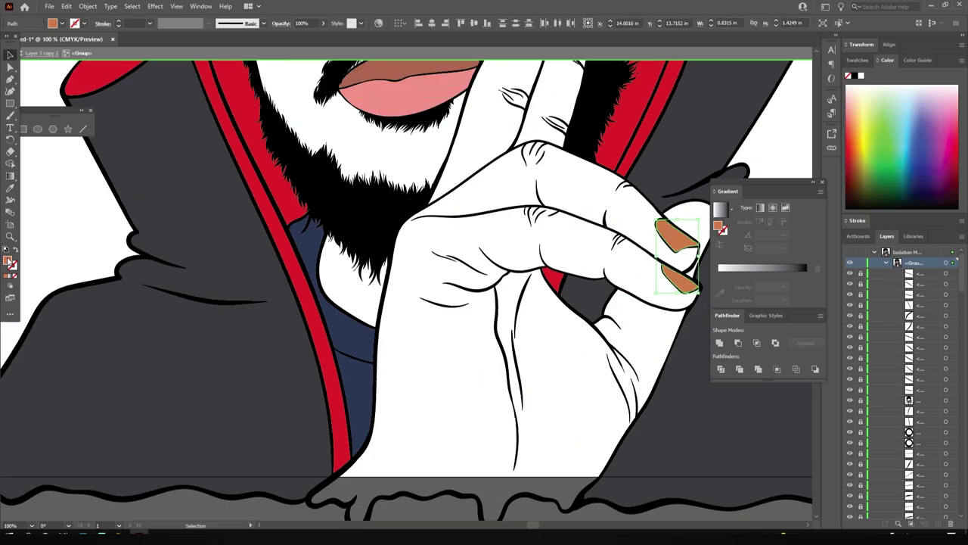
double_click(9, 261)
key("Return")
key("ctrl+minus")
key("ctrl+minus")
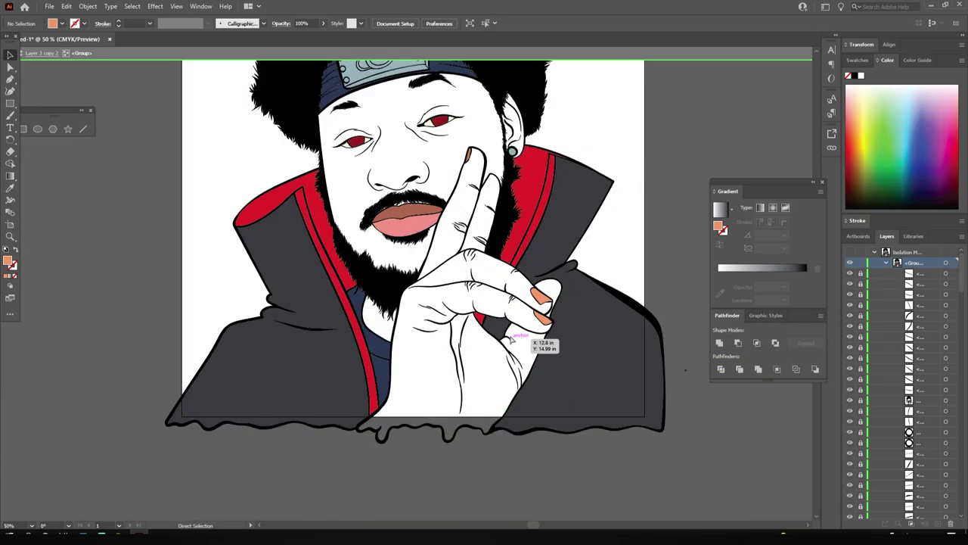
left_click(540, 249)
key("ctrl+shift+a")
scroll(497, 312, "up", 3)
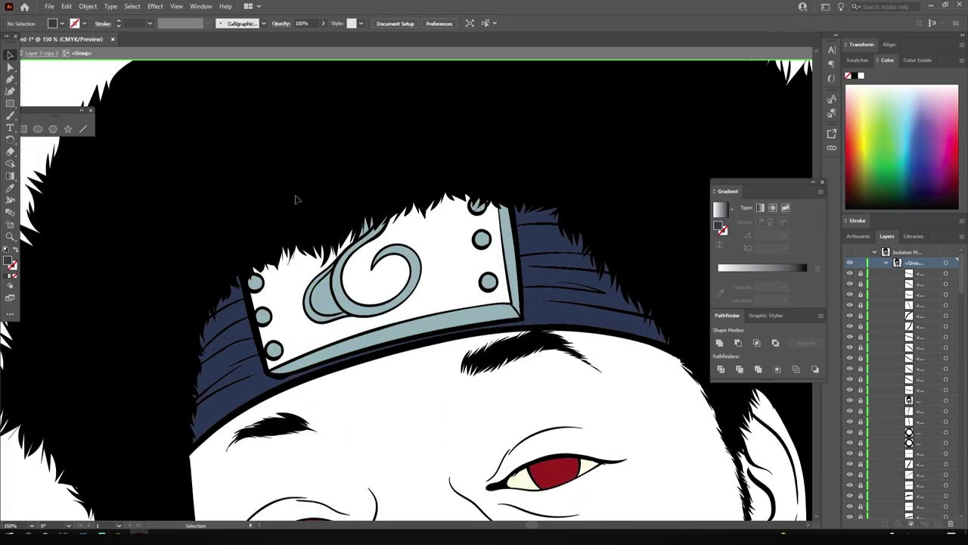
Step: Enter and leave the headband group, then zoom in on the face
double_click(257, 282)
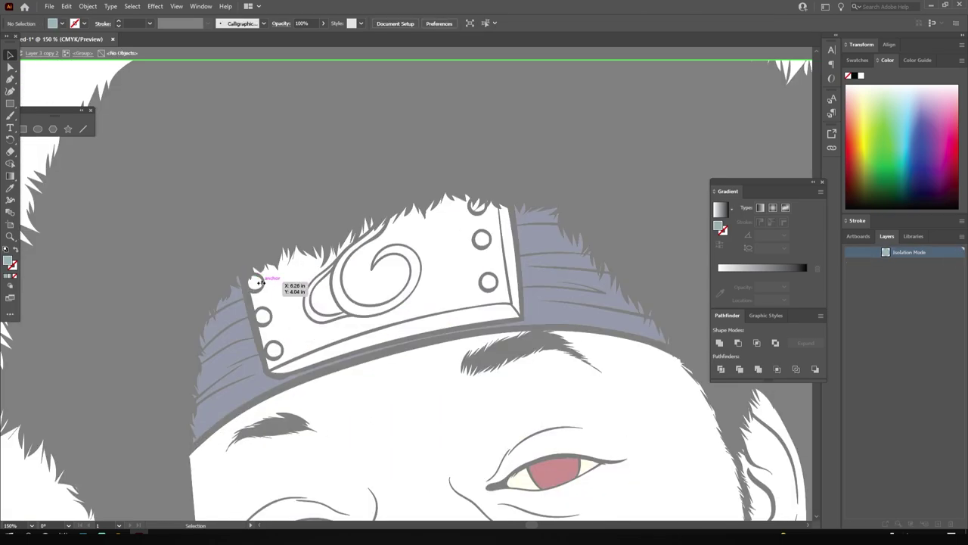
key("Escape")
key("ctrl+plus")
key("ctrl+plus")
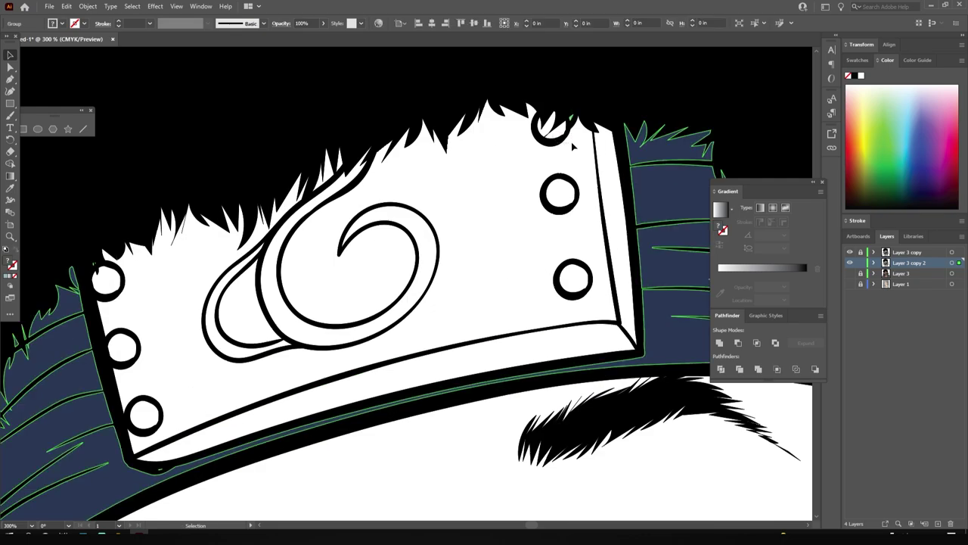
key("Escape")
key("ctrl+0")
key("ctrl+1")
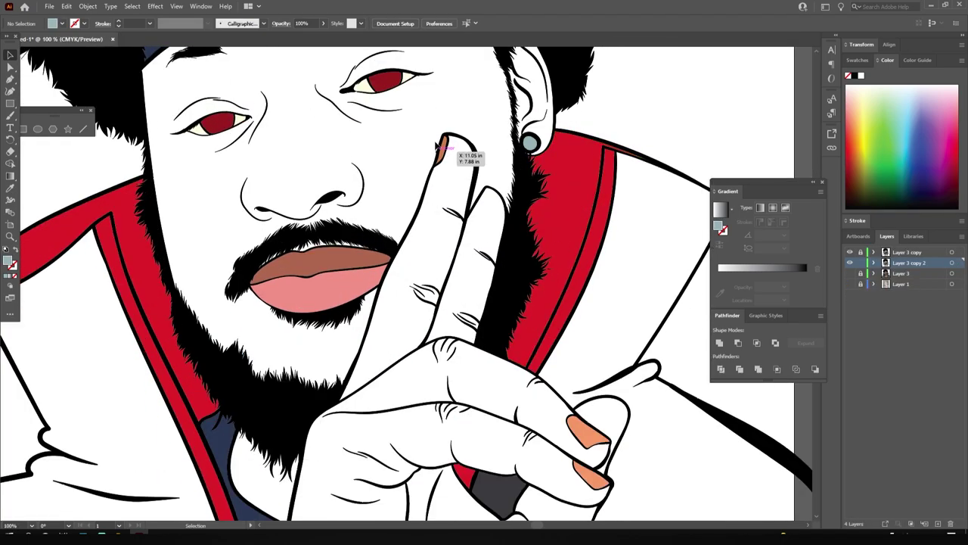
Step: Eyedrop the peach onto the raised finger's nail, then exit isolation and zoom out
right_click(447, 171)
left_click(490, 251)
key("i")
left_click(584, 431)
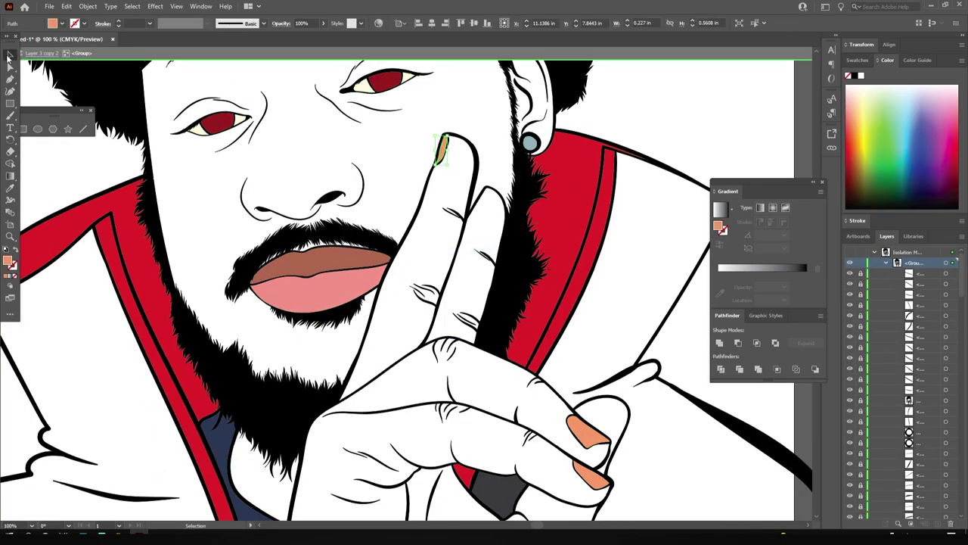
key("ctrl+minus")
key("ctrl+minus")
key("ctrl+minus")
key("Escape")
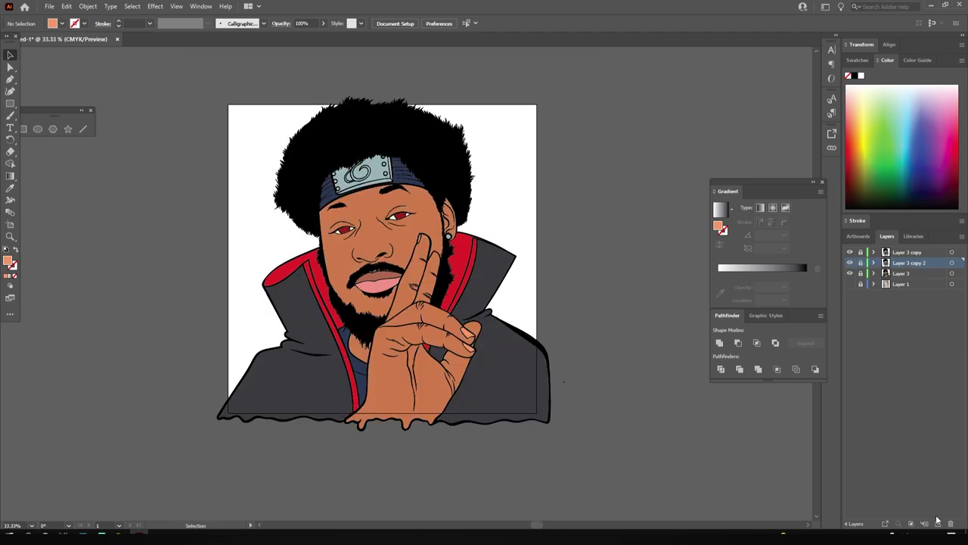
Step: Move Layer 5 below Layer 3 copy 2 and set the fill to dark brown #995033
left_click_drag(907, 282, 909, 284)
scroll(380, 237, "up", 3)
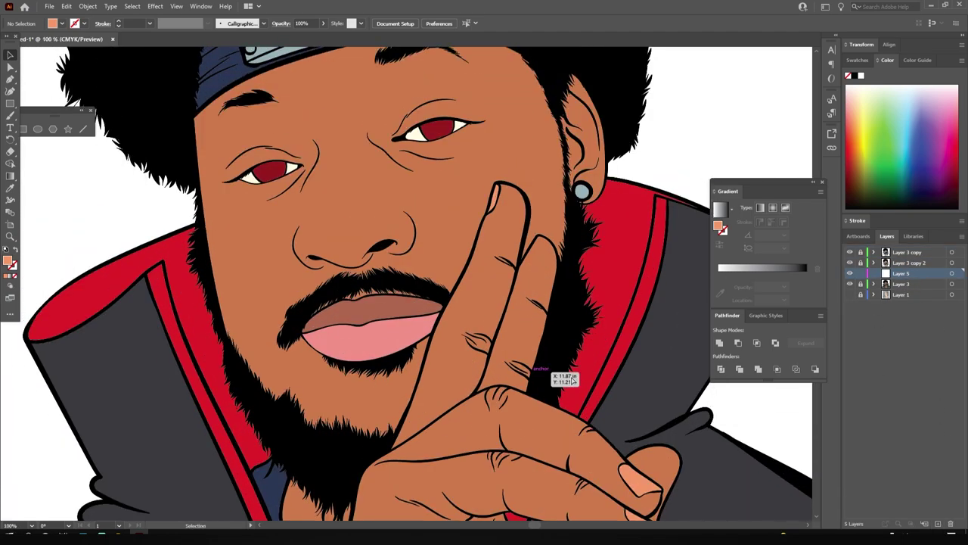
scroll(380, 238, "up", 2)
double_click(9, 261)
left_click(815, 355)
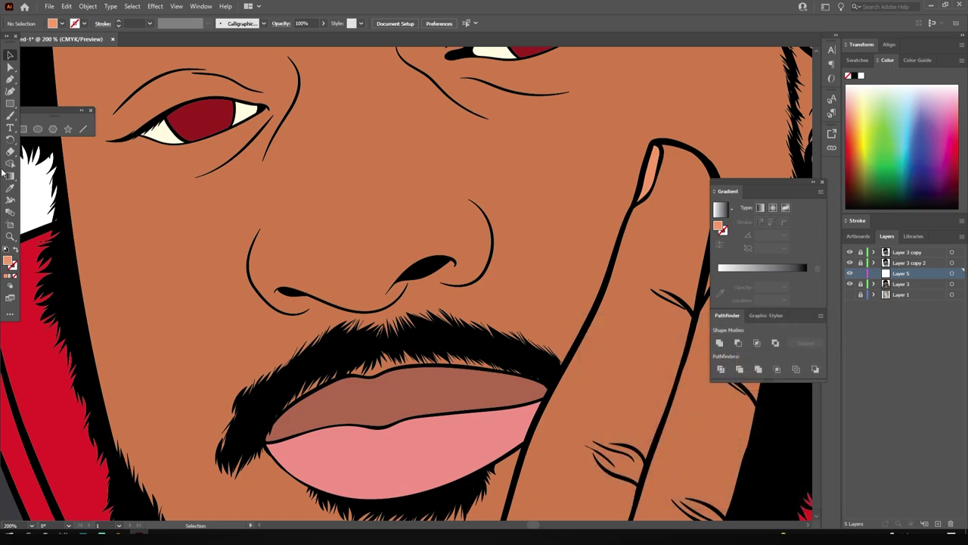
key("i")
double_click(7, 261)
left_click(662, 402)
left_click_drag(714, 474, 714, 475)
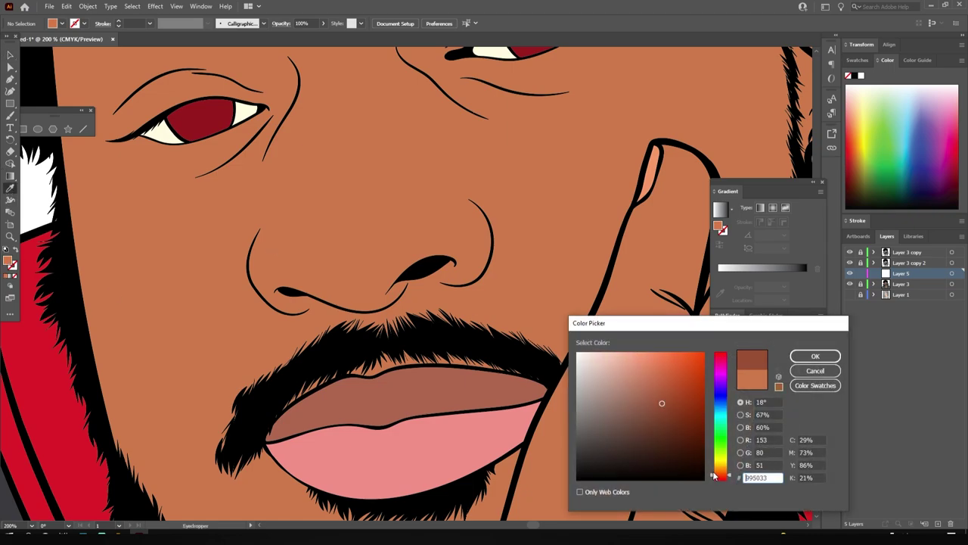
left_click(808, 356)
Step: Pencil dark brown shadow shapes under the eye and along the lower eyelid
key("n")
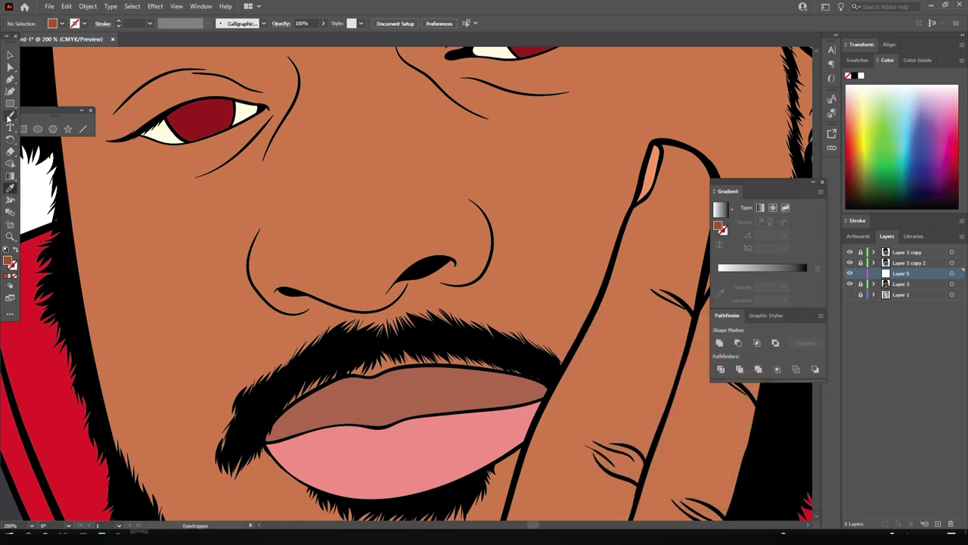
key("ctrl+plus")
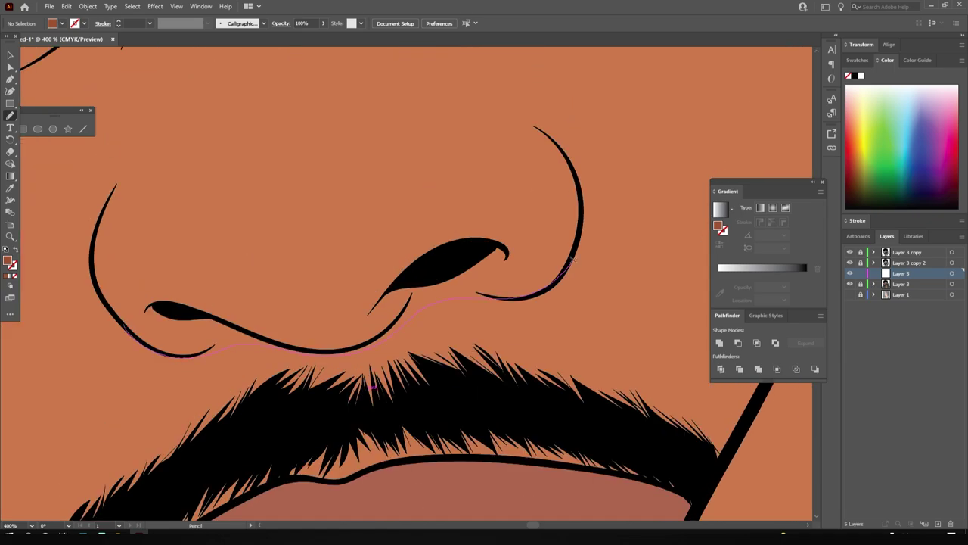
scroll(166, 290, "down", 2)
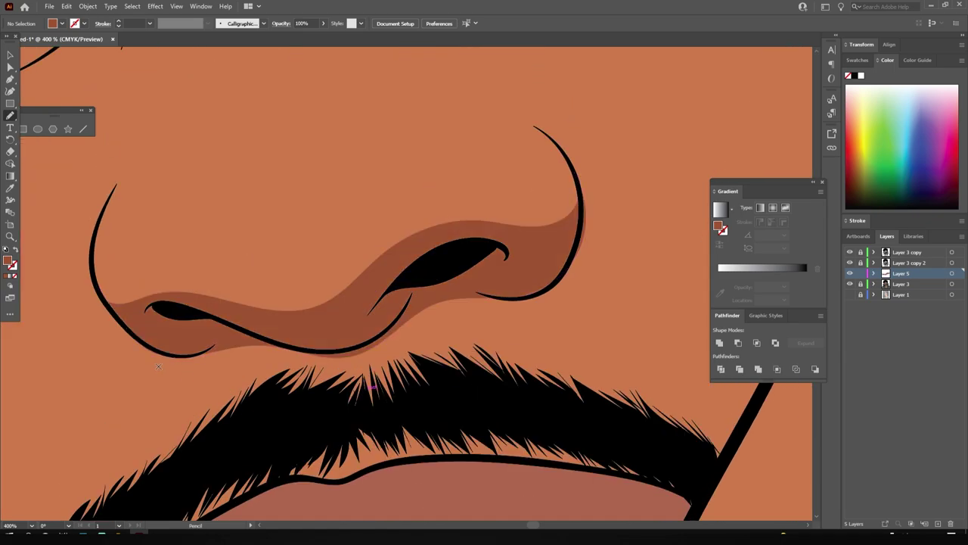
scroll(296, 390, "down", 2)
scroll(325, 344, "up", 2)
scroll(325, 344, "up", 1)
scroll(477, 301, "up", 2)
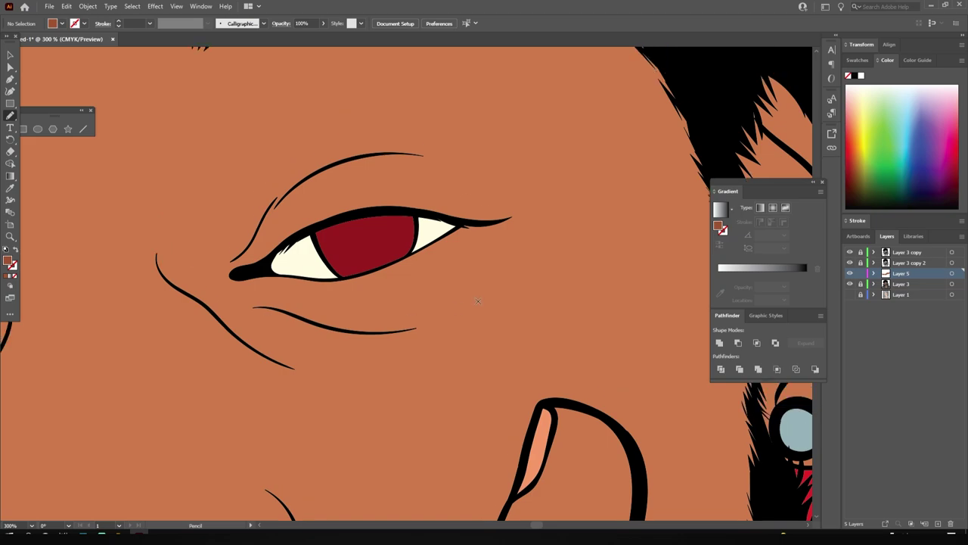
left_click_drag(415, 225, 417, 225)
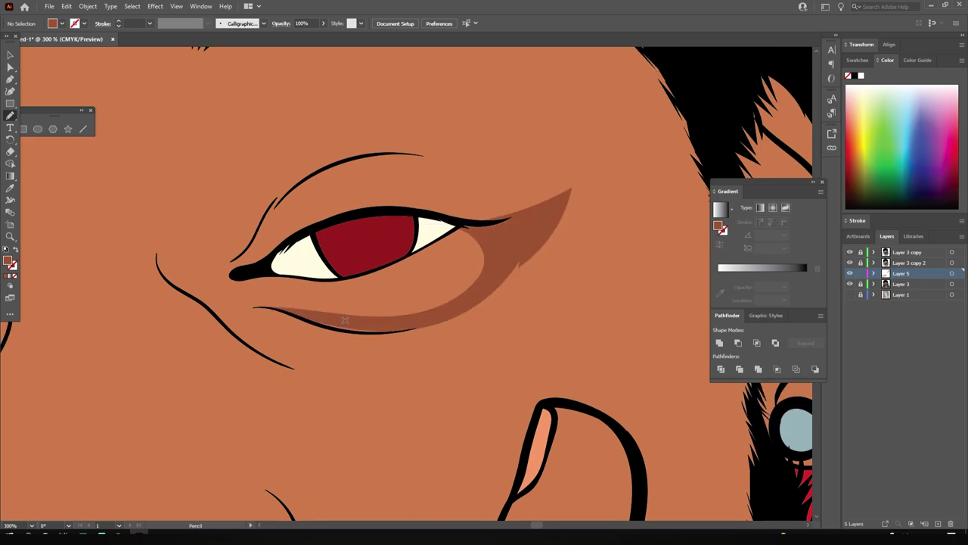
scroll(408, 325, "down", 2)
scroll(404, 328, "up", 3)
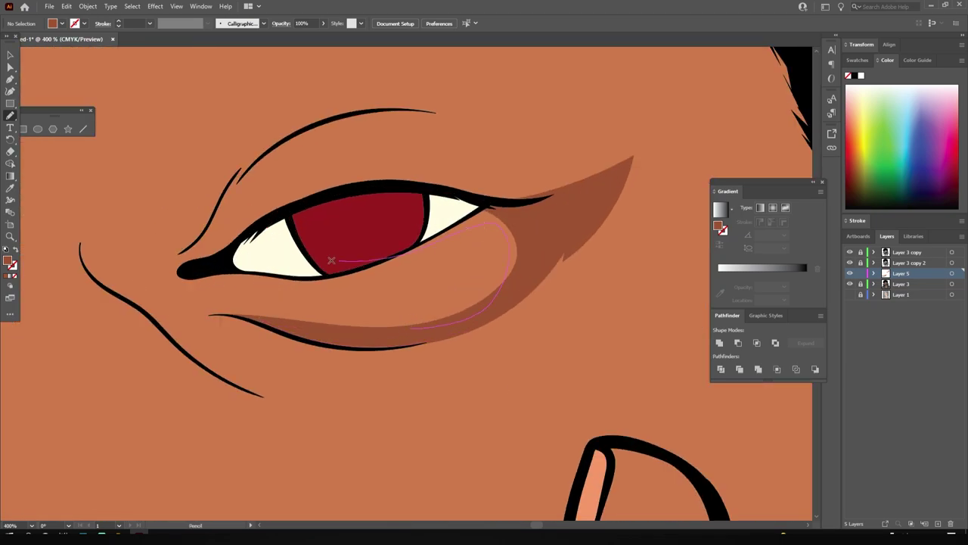
left_click_drag(331, 261, 333, 261)
left_click_drag(496, 239, 333, 265)
Step: Draw shadows above the eye and down the temple along the hairline
scroll(379, 262, "up", 3)
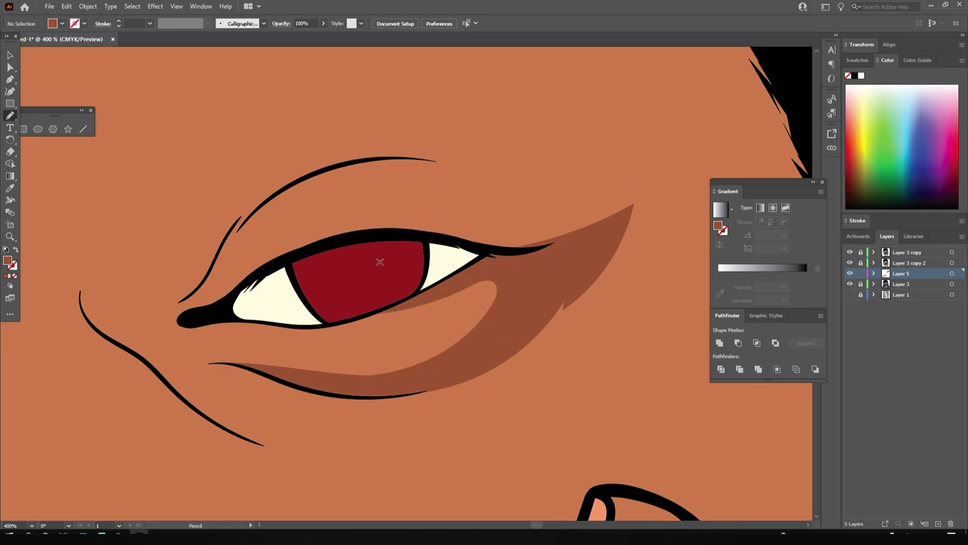
left_click_drag(577, 156, 578, 159)
scroll(454, 227, "down", 3)
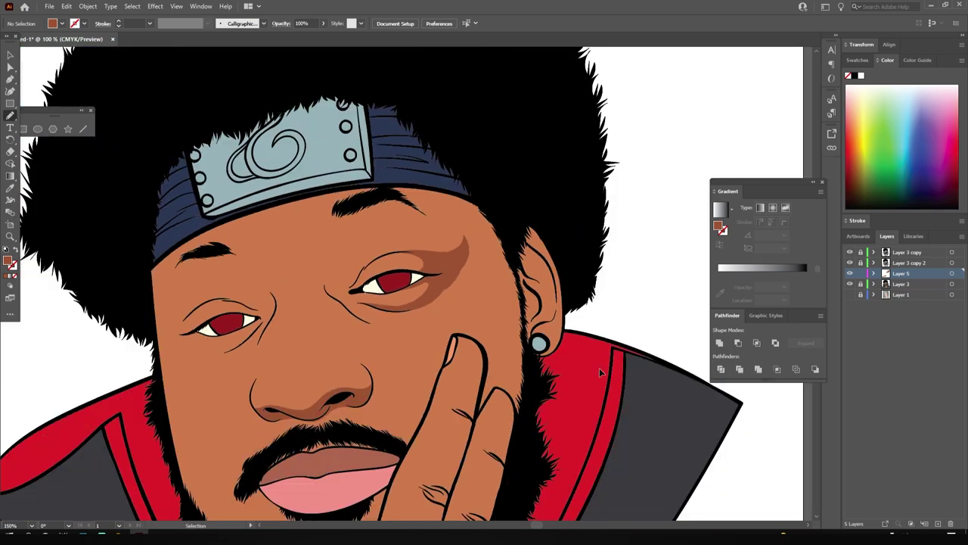
scroll(416, 226, "up", 2)
scroll(396, 222, "down", 1)
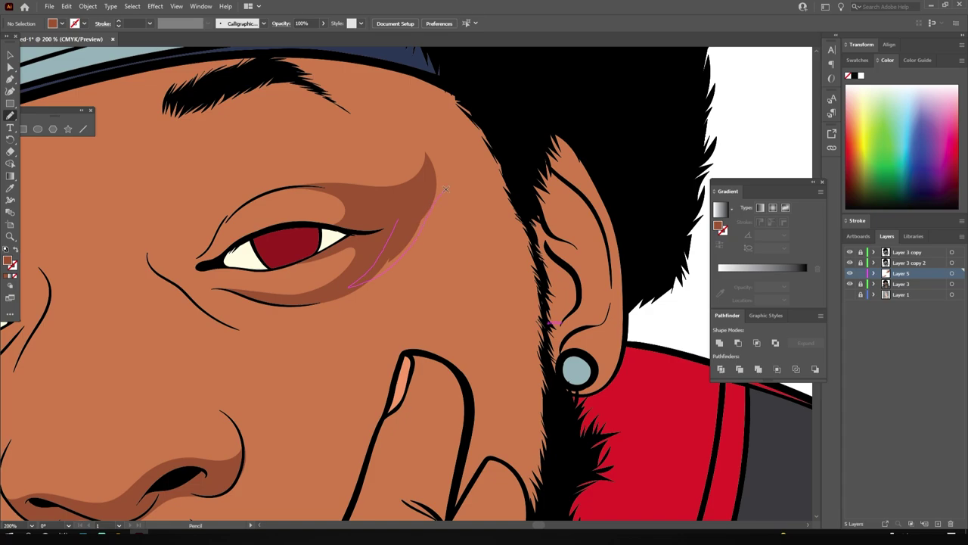
left_click_drag(543, 500, 374, 53)
left_click_drag(408, 139, 410, 141)
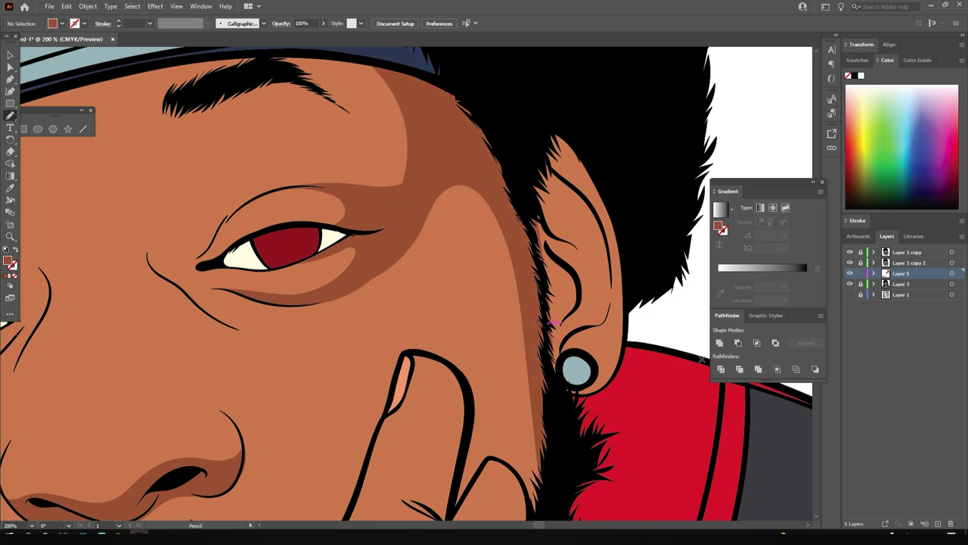
Step: Add a shadow along the brow just below the headband
scroll(413, 296, "down", 2)
scroll(413, 296, "up", 2)
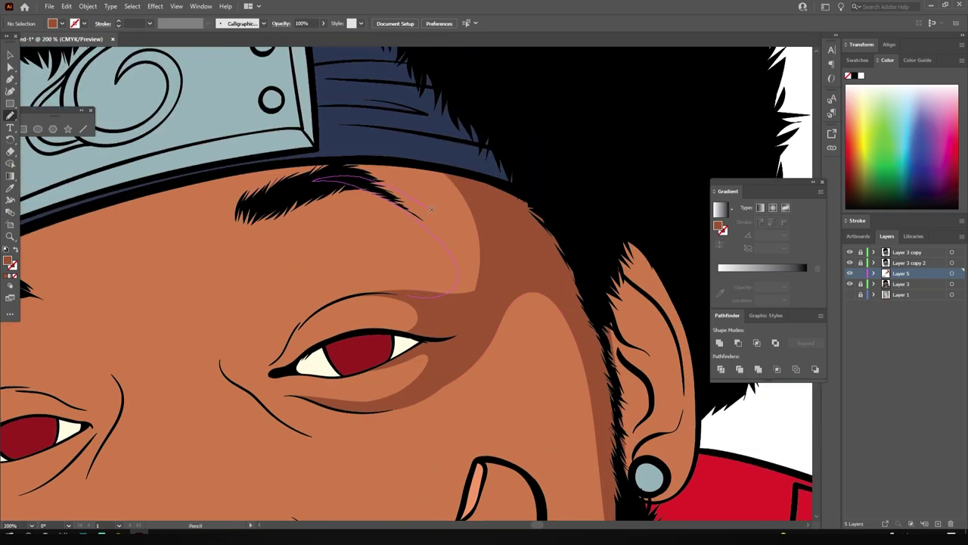
left_click_drag(431, 208, 314, 179)
scroll(302, 288, "down", 2)
scroll(303, 287, "up", 2)
scroll(454, 281, "up", 1)
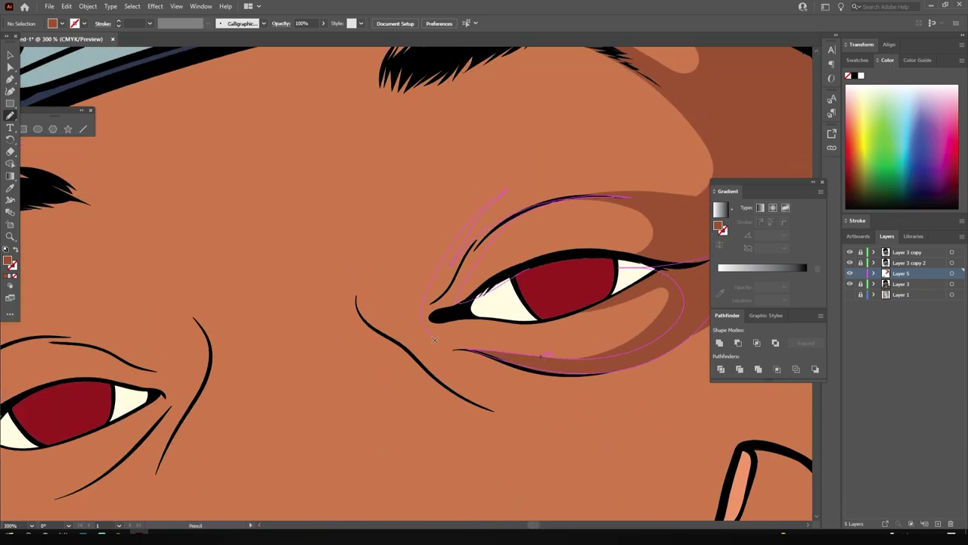
Step: Draw dark-brown shadows along the upper eyelid, beside the nose, under-eye crease, brow and eye corner
left_click_drag(435, 340, 434, 341)
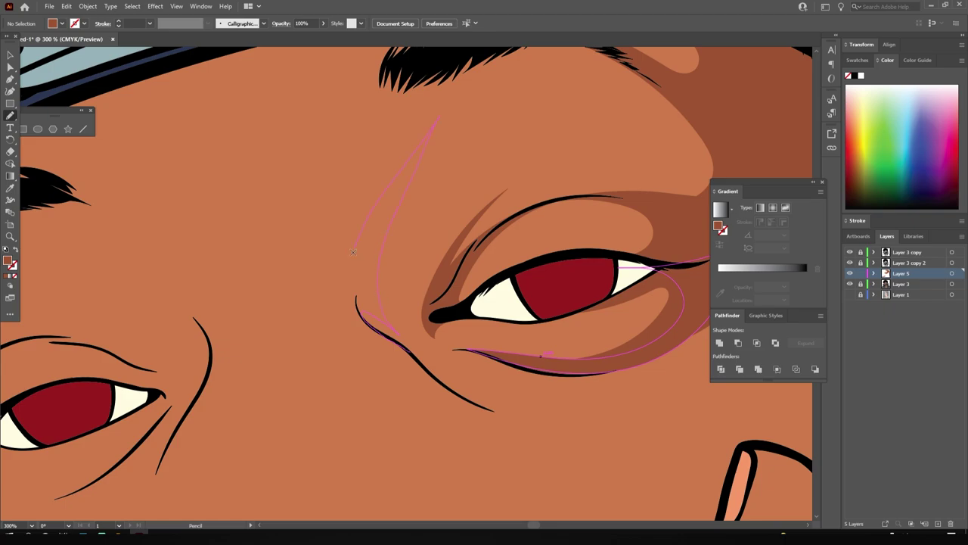
left_click_drag(352, 252, 355, 261)
scroll(355, 261, "down", 2)
scroll(518, 404, "up", 3)
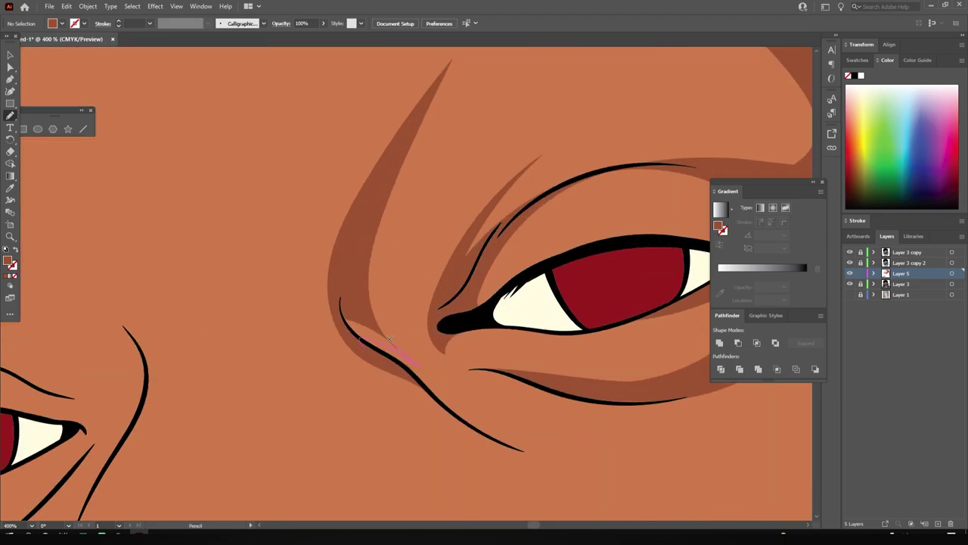
mouse_move(388, 338)
left_mouse_down()
mouse_move(384, 365)
mouse_move(421, 388)
left_mouse_up()
scroll(596, 390, "down", 3)
scroll(505, 411, "up", 2)
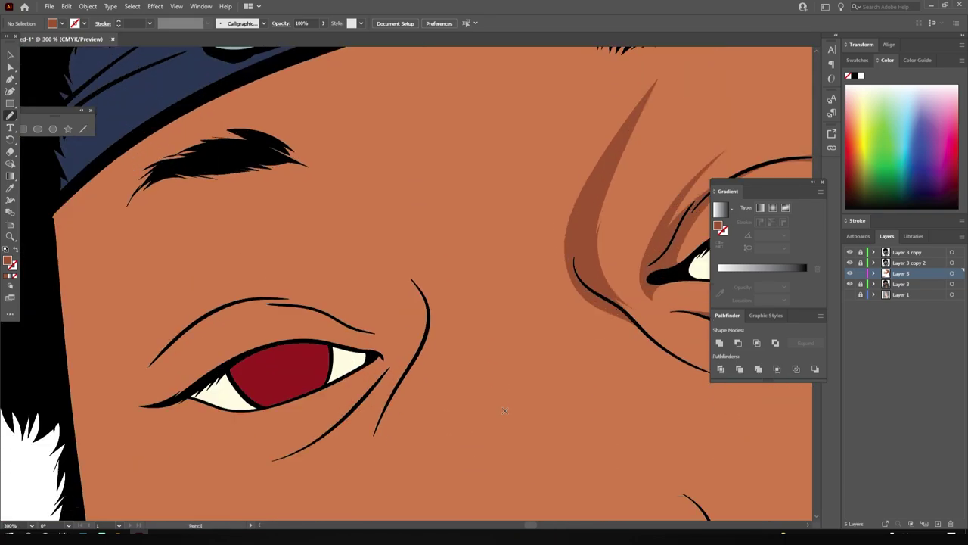
left_click_drag(242, 196, 243, 196)
scroll(303, 411, "down", 3)
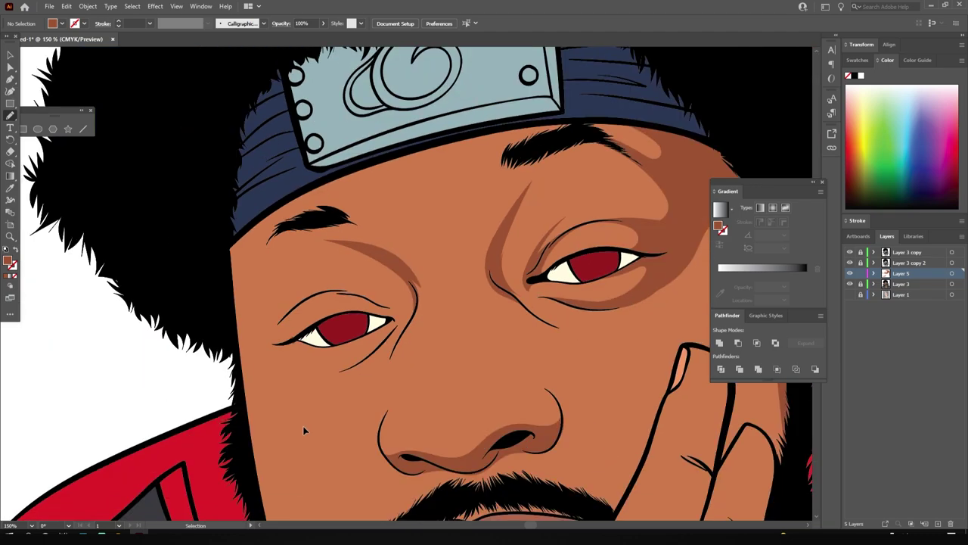
scroll(302, 411, "up", 2)
scroll(303, 410, "up", 1)
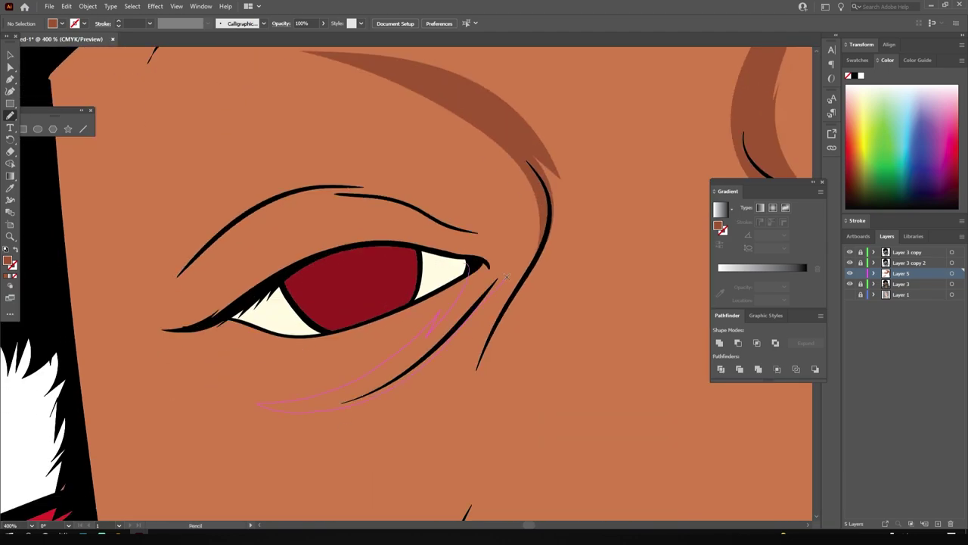
left_click_drag(506, 277, 372, 258)
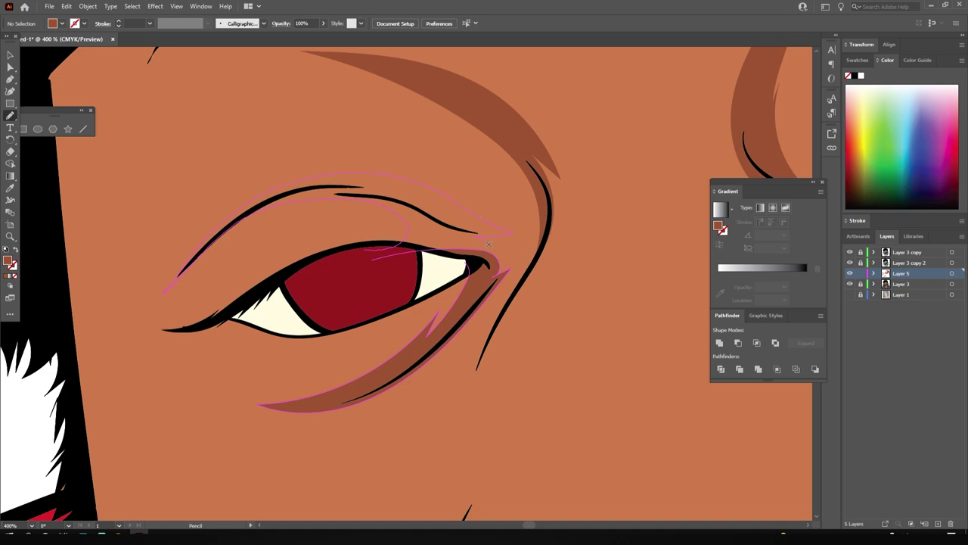
key("ctrl+shift+a")
Step: Add dark-brown shadow shapes beside the other eye and under its corner
scroll(489, 243, "down", 2)
scroll(489, 244, "down", 1)
scroll(316, 352, "up", 4)
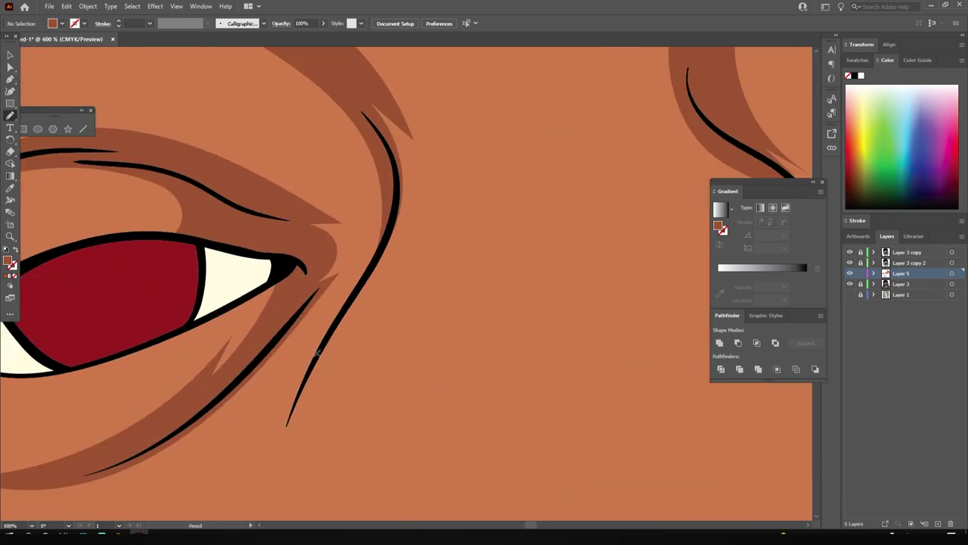
scroll(317, 352, "down", 2)
scroll(344, 345, "up", 2)
left_click_drag(362, 123, 333, 196)
left_click_drag(499, 188, 497, 188)
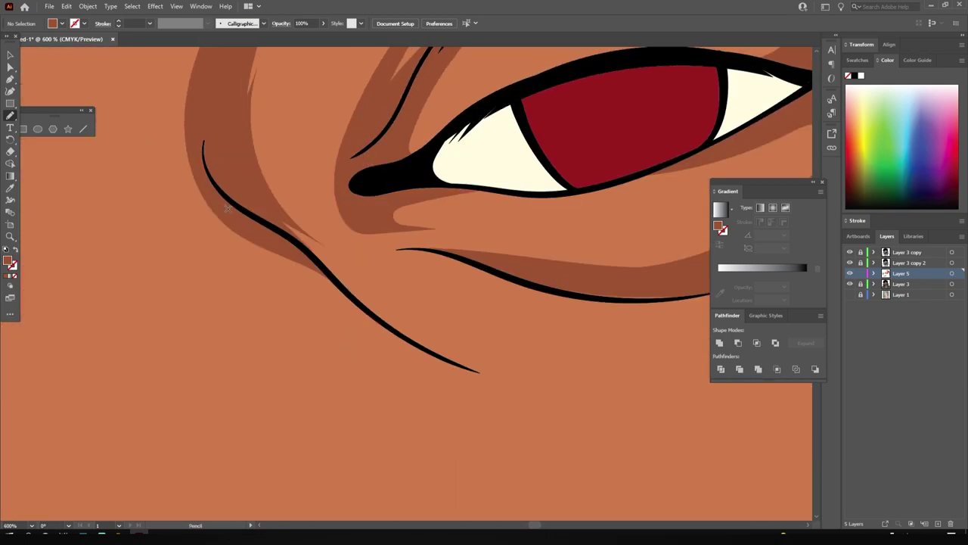
scroll(529, 340, "down", 3)
scroll(541, 374, "down", 3)
Step: Draw dark shadows along the beard on the cheek, under the nose and along the finger
scroll(378, 302, "up", 3)
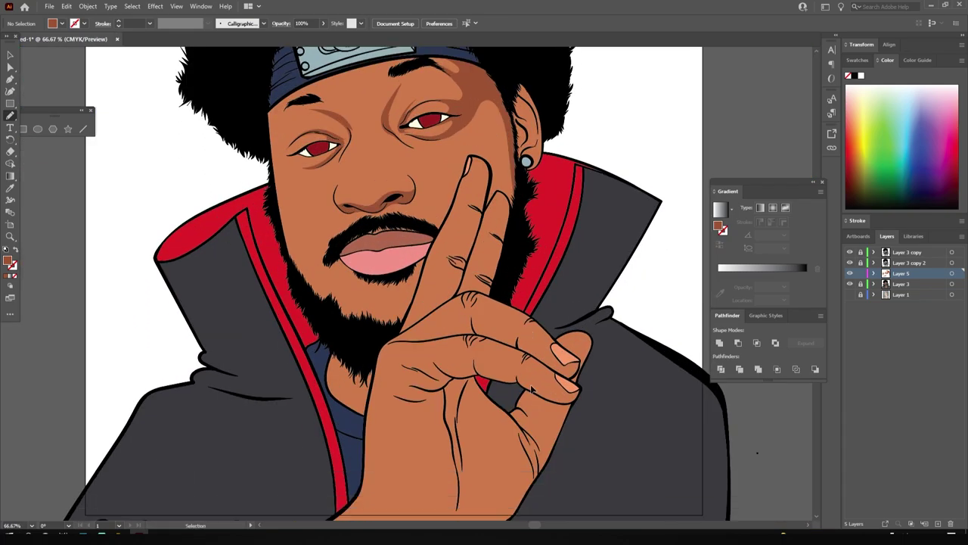
scroll(311, 216, "up", 2)
left_click_drag(318, 277, 364, 234)
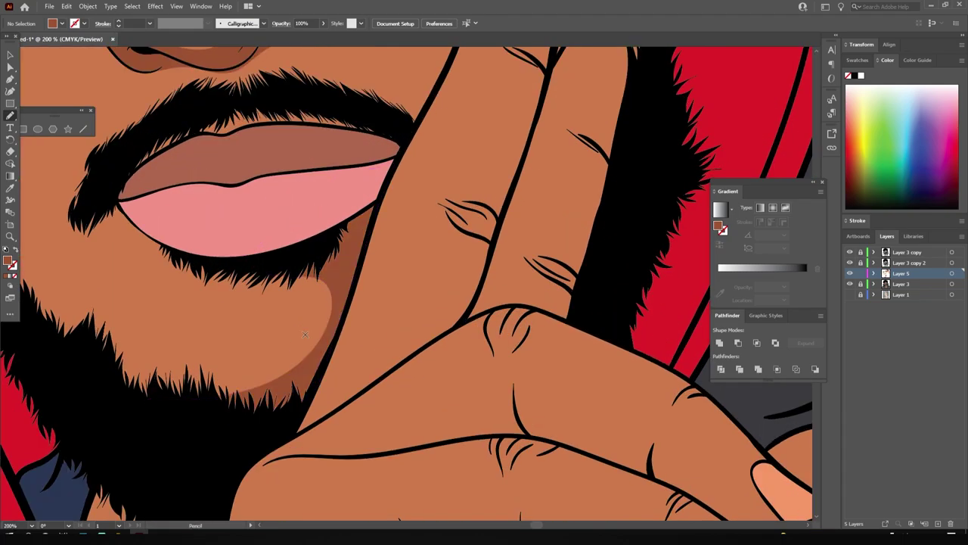
scroll(306, 336, "down", 3)
scroll(397, 330, "up", 4)
left_click_drag(87, 301, 91, 299)
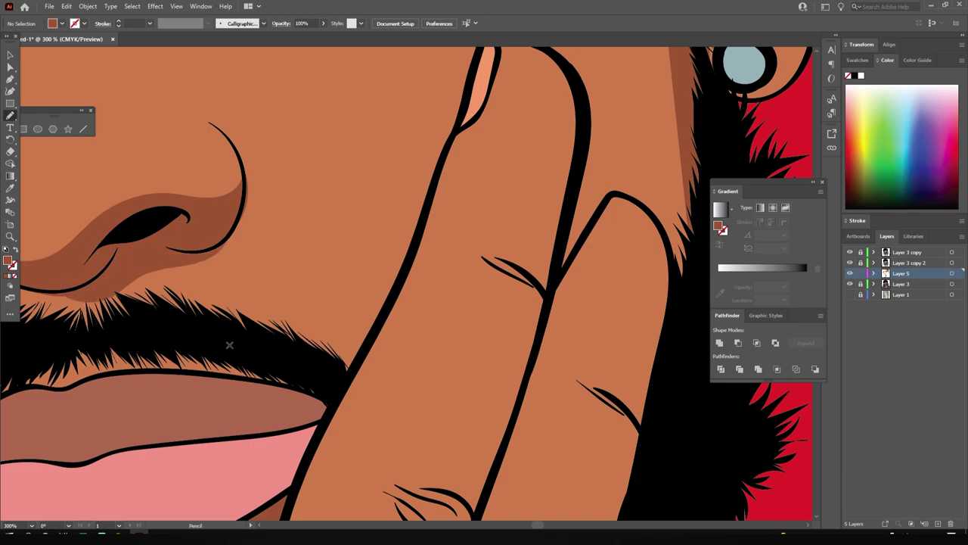
left_click_drag(461, 104, 460, 108)
scroll(378, 264, "down", 3)
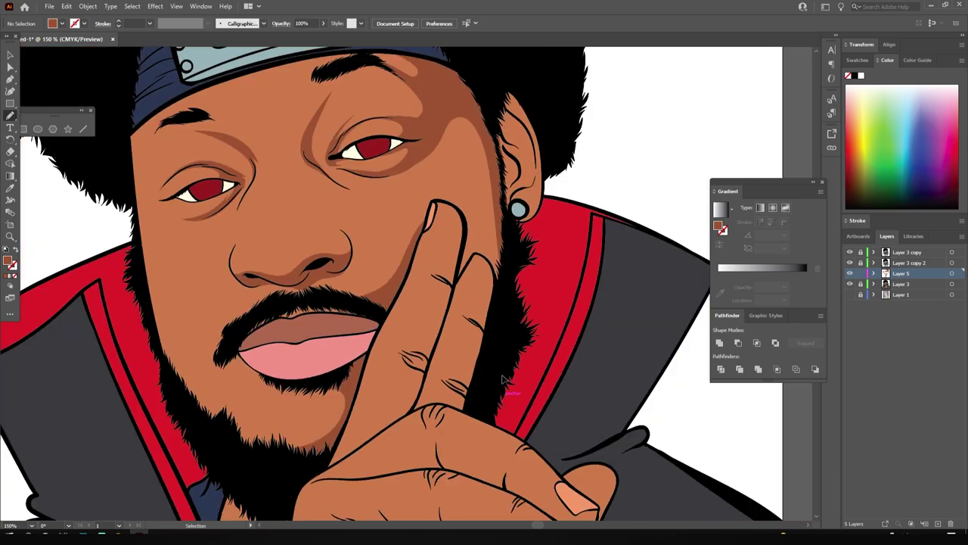
scroll(308, 369, "up", 3)
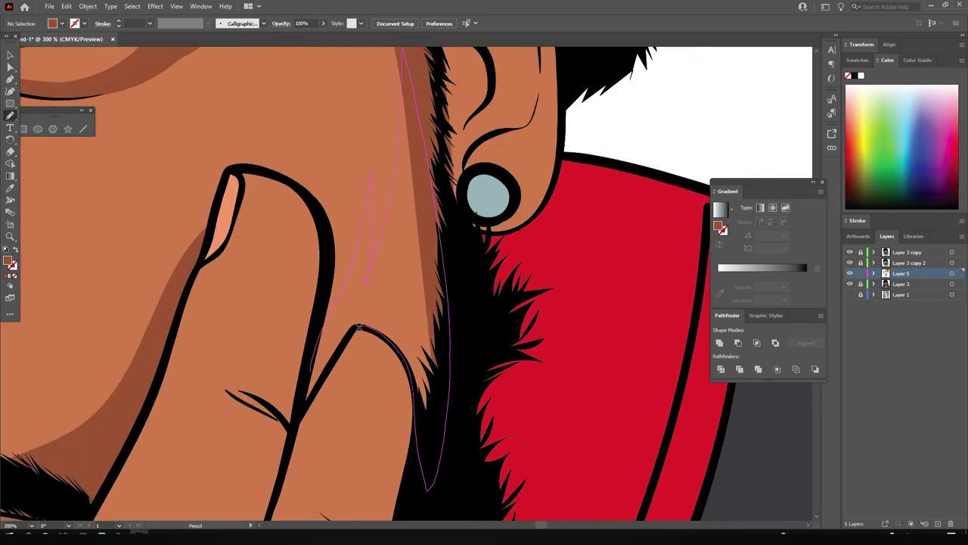
scroll(440, 302, "up", 5)
Step: Draw a closed lighter highlight shape inside the ear, looping over its top beside the earring
left_click_drag(439, 344, 461, 406)
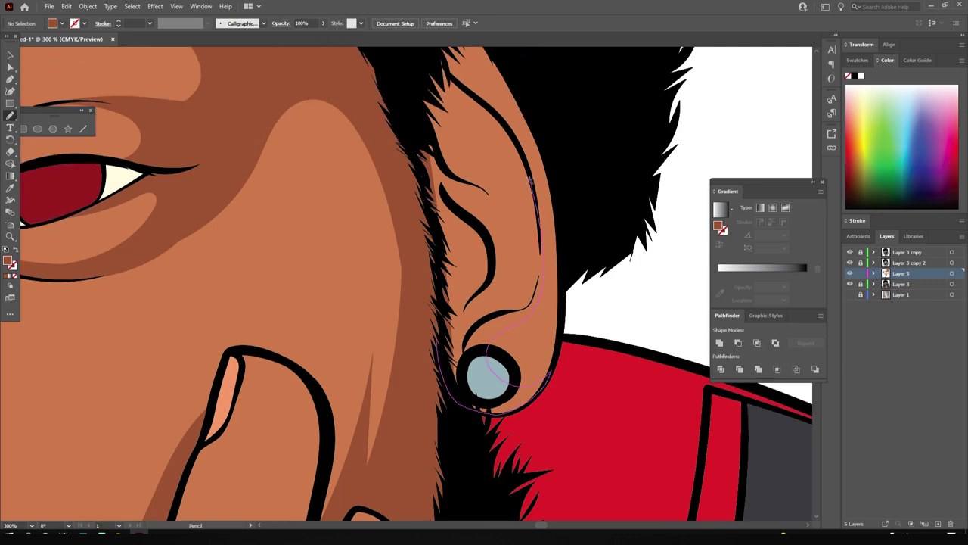
left_click_drag(443, 121, 432, 250)
left_click_drag(456, 289, 437, 240)
scroll(421, 188, "up", 2)
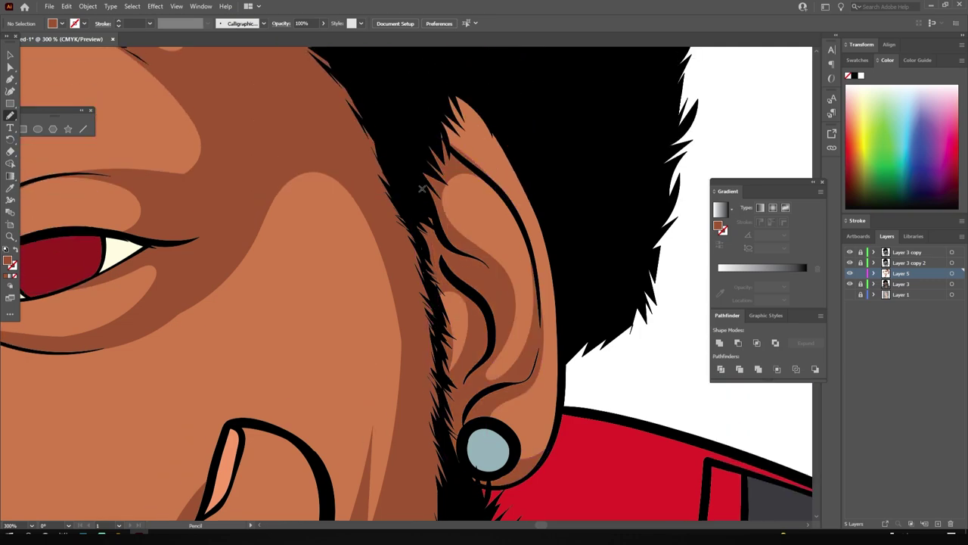
key("ctrl+minus")
key("ctrl+minus")
key("ctrl+minus")
key("ctrl+minus")
key("ctrl+minus")
key("ctrl+minus")
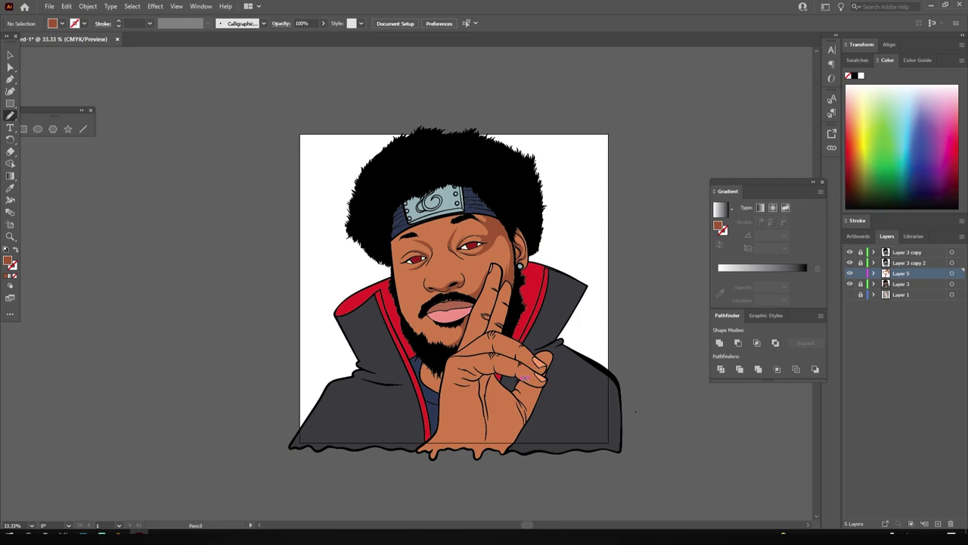
key("ctrl+plus")
key("ctrl+plus")
Step: Add another shadow shape near the eye and nose, zooming between the face and hand
key("ctrl+plus")
key("ctrl+plus")
key("ctrl+plus")
left_click_drag(476, 196, 477, 198)
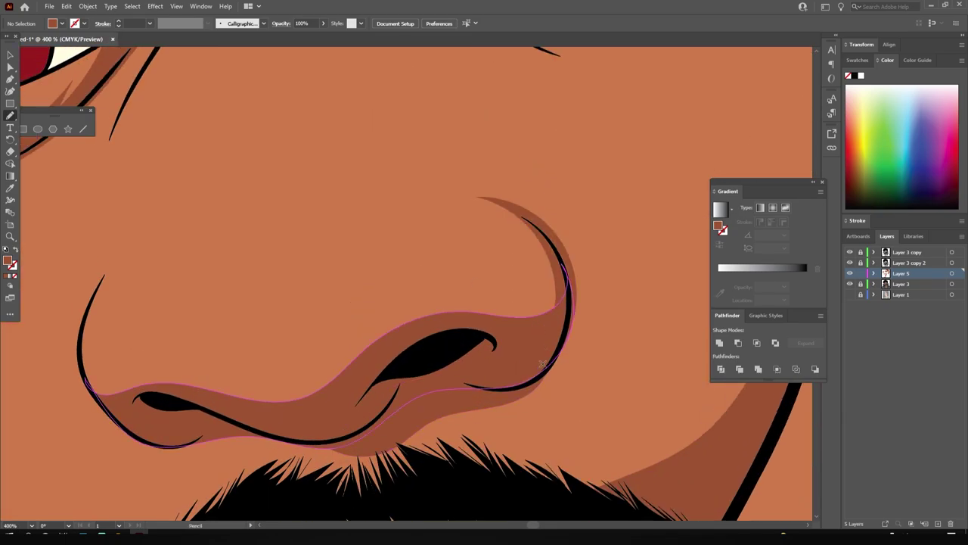
scroll(399, 128, "up", 5)
left_click_drag(390, 170, 372, 155)
key("ctrl+0")
key("ctrl+plus")
key("ctrl+plus")
key("ctrl+plus")
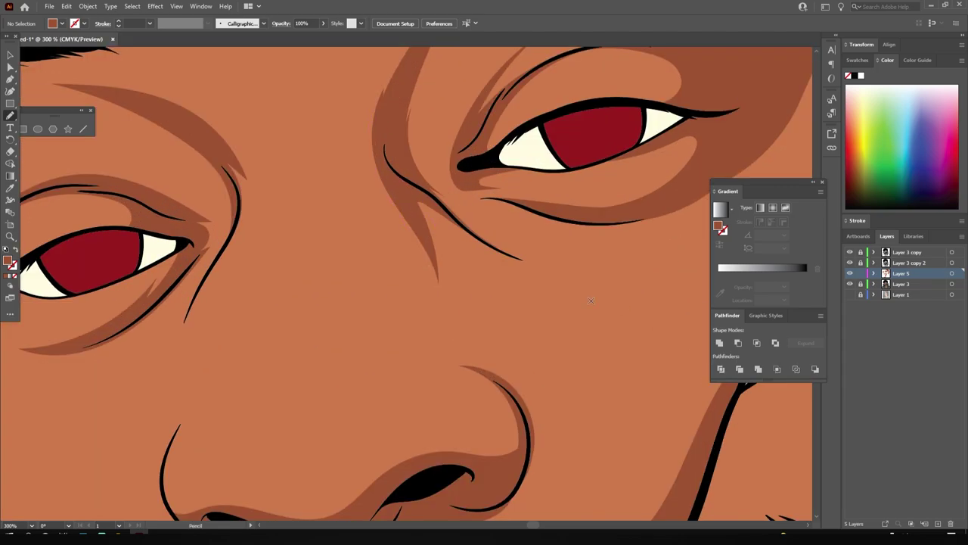
key("ctrl+0")
key("ctrl+plus")
key("ctrl+plus")
key("ctrl+plus")
key("ctrl+plus")
Step: Draw dark-brown shadows along the knuckles and down the wrist into the drip
scroll(541, 368, "up", 1)
left_click_drag(220, 226, 218, 229)
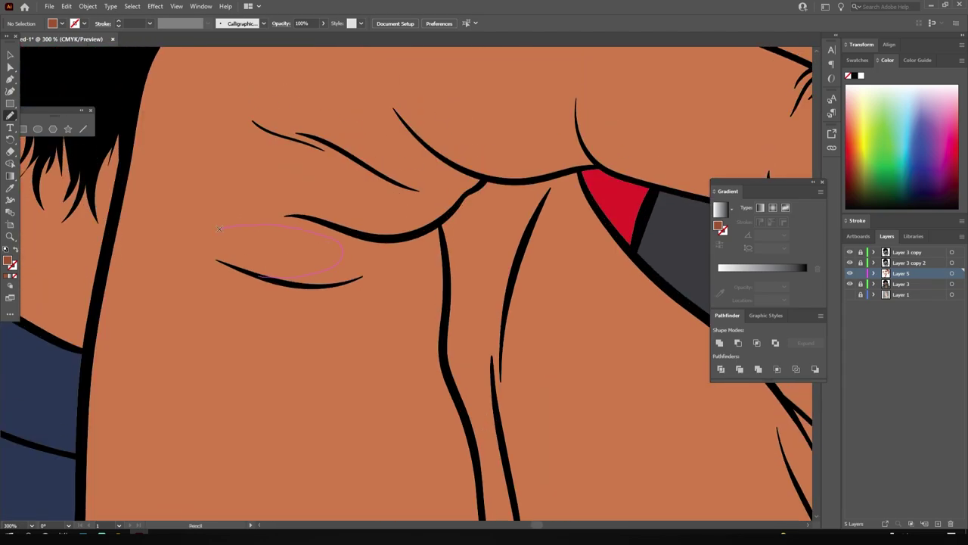
left_click_drag(469, 161, 640, 262)
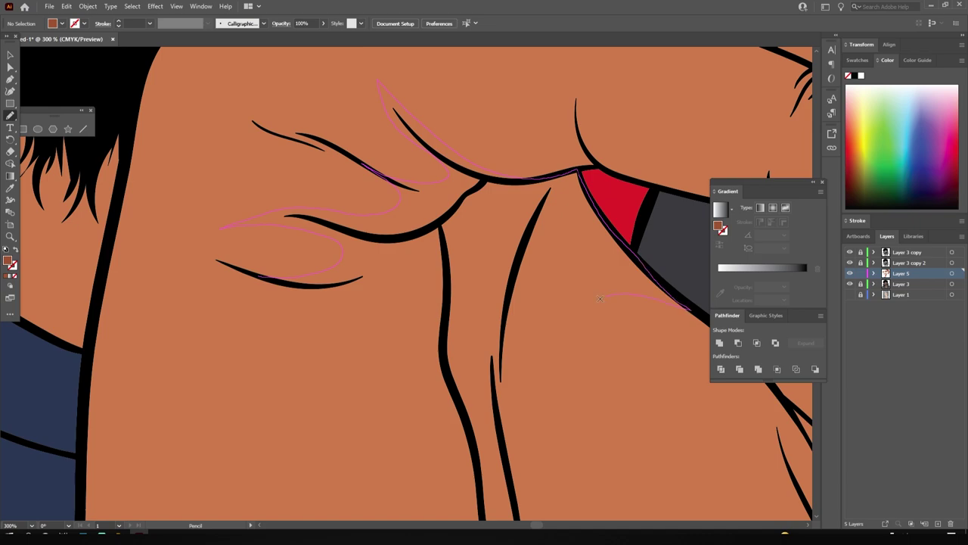
key("ctrl+minus")
key("ctrl+0")
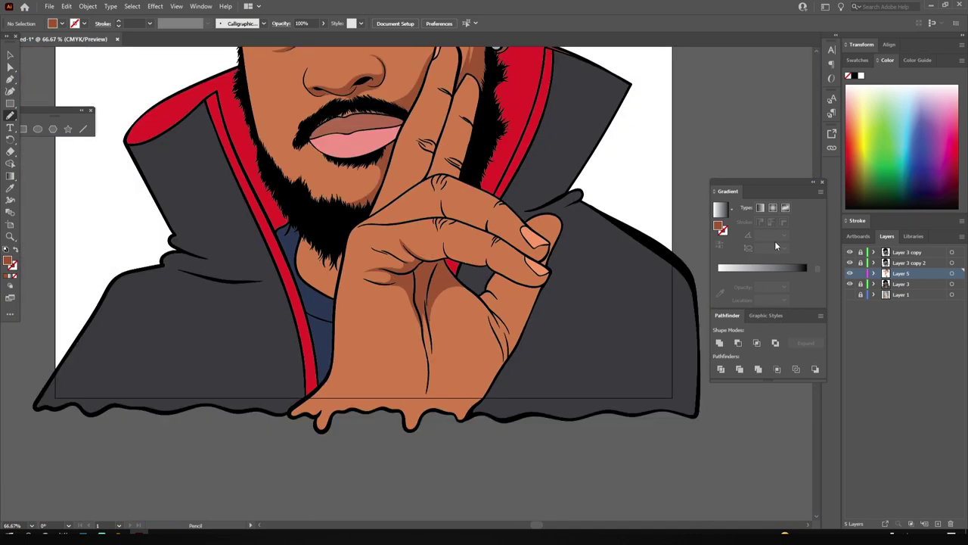
key("ctrl+plus")
key("ctrl+plus")
key("ctrl+plus")
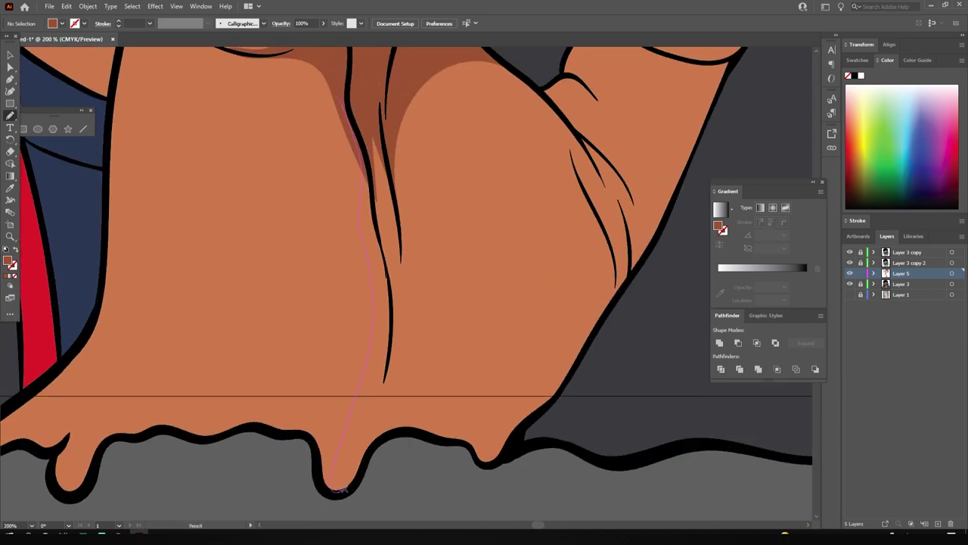
left_click_drag(566, 119, 566, 119)
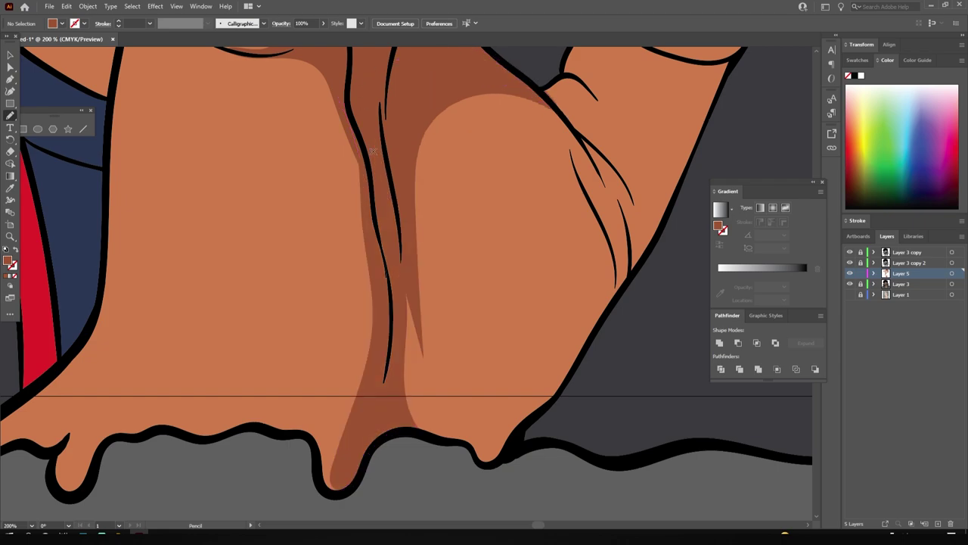
key("ctrl+0")
key("ctrl+plus")
key("ctrl+plus")
key("ctrl+plus")
key("ctrl+plus")
key("ctrl+plus")
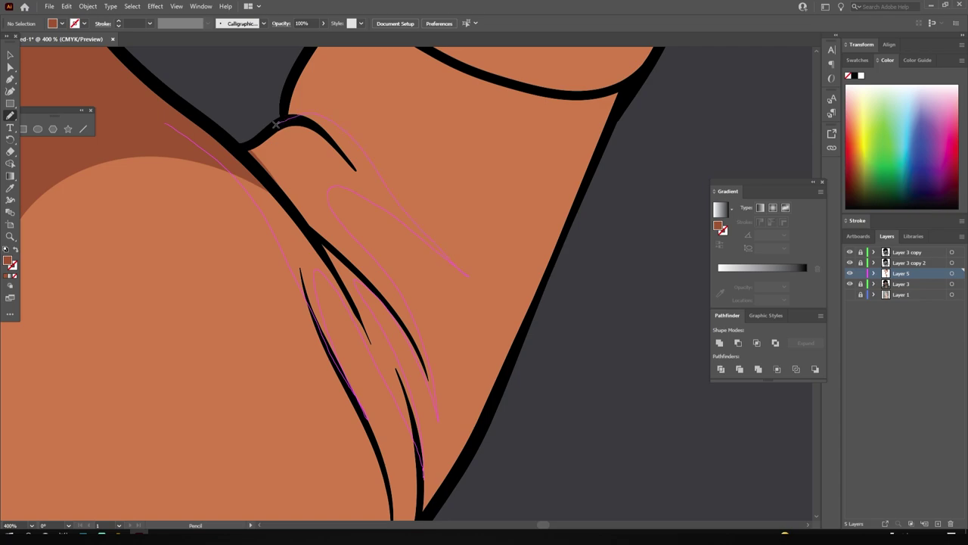
Step: Add dark-brown shadows under the finger joint and along the neck beneath the hair
scroll(276, 123, "up", 4)
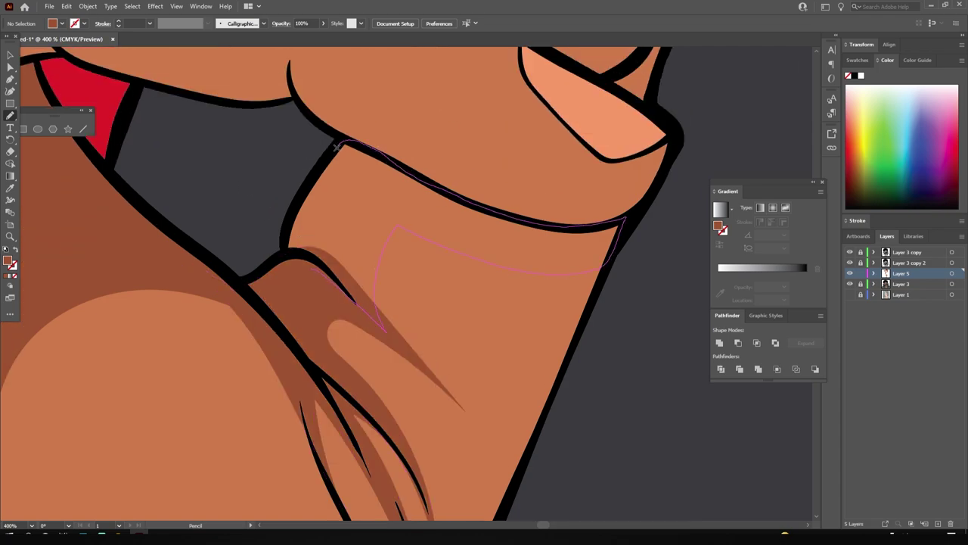
left_click_drag(626, 217, 285, 272)
key("ctrl+0")
key("ctrl+plus")
key("ctrl+plus")
key("ctrl+plus")
key("ctrl+plus")
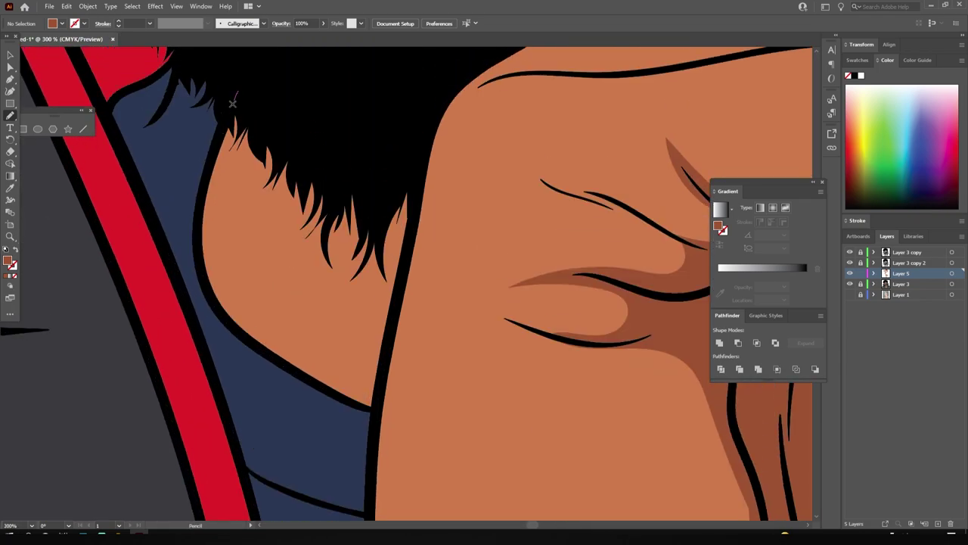
left_click_drag(227, 98, 375, 63)
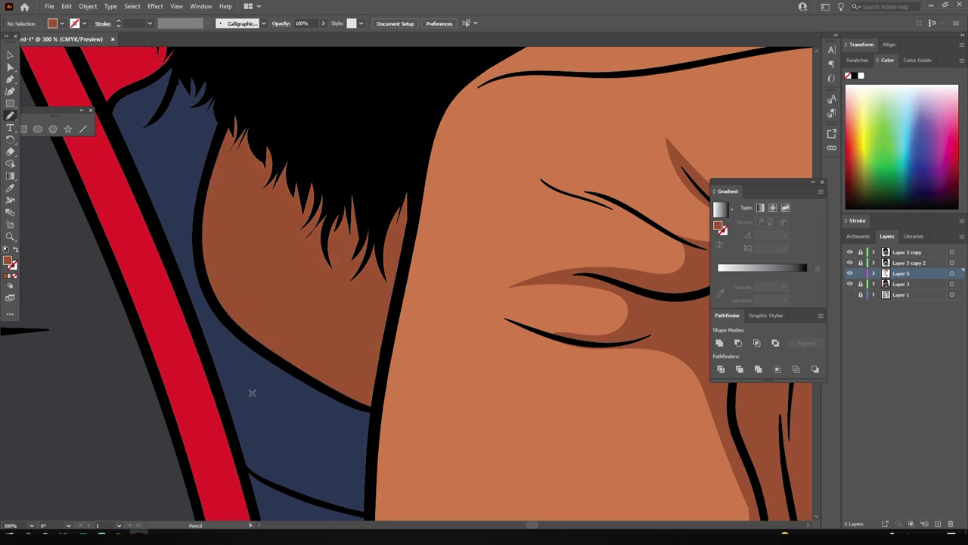
key("ctrl+0")
scroll(593, 437, "up", 1)
Step: Draw darker shadows along the finger edge and under both fingernails
key("ctrl+plus")
key("ctrl+plus")
key("ctrl+plus")
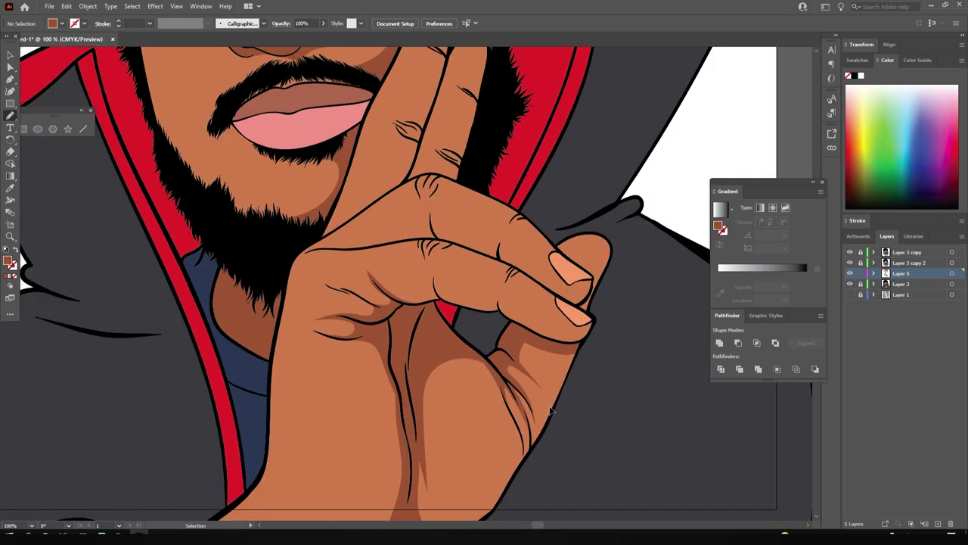
key("ctrl+plus")
left_click_drag(578, 259, 546, 251)
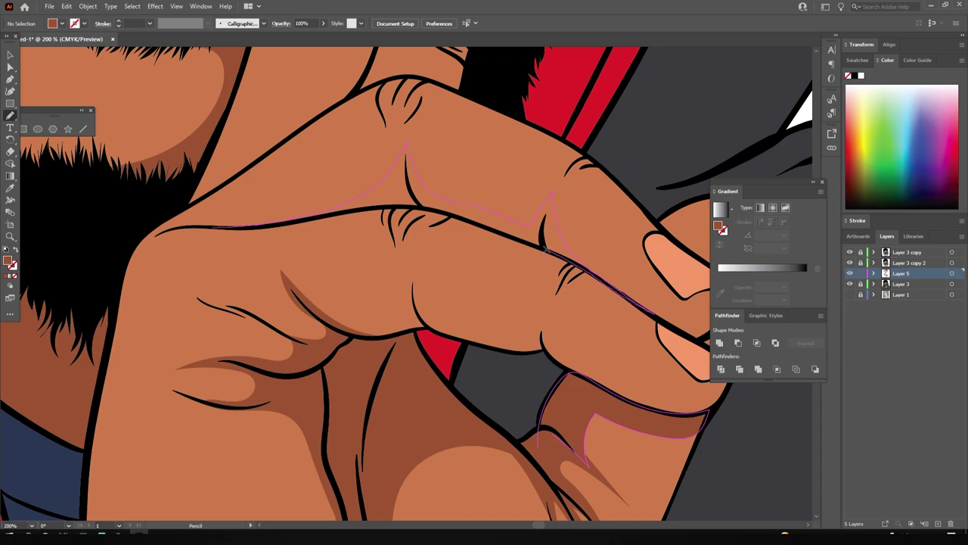
scroll(497, 307, "up", 2)
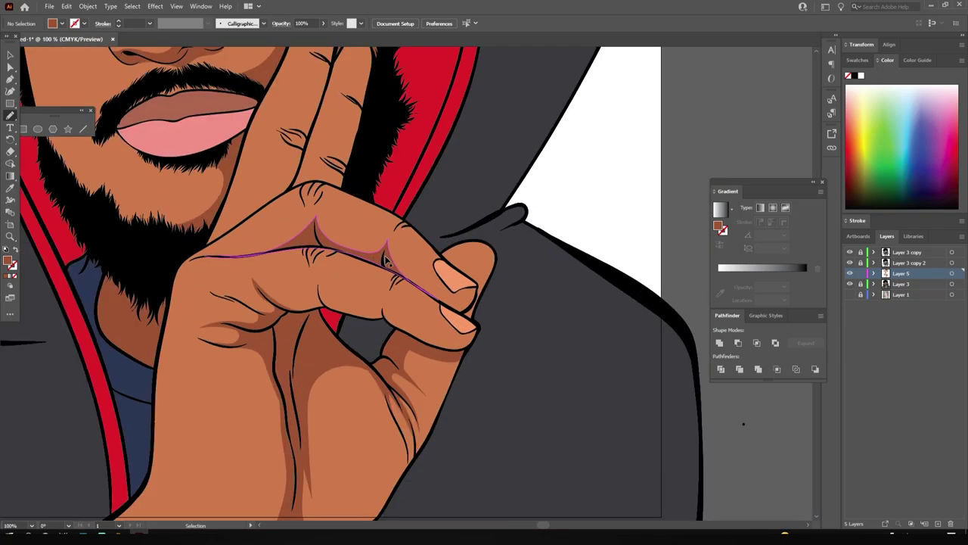
left_click_drag(496, 307, 378, 293)
scroll(484, 227, "up", 1)
left_click_drag(489, 195, 365, 220)
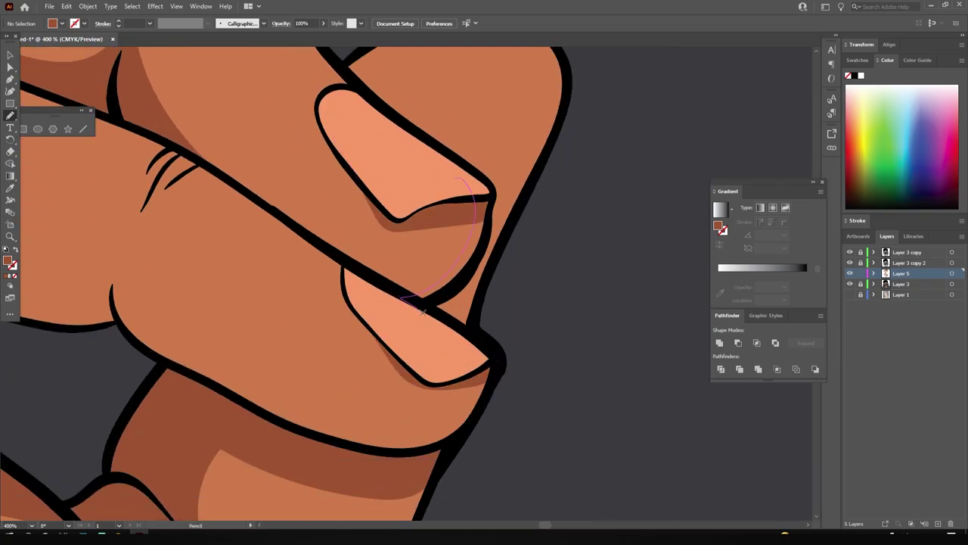
left_click_drag(458, 179, 562, 109)
scroll(469, 320, "down", 5)
scroll(433, 285, "up", 4)
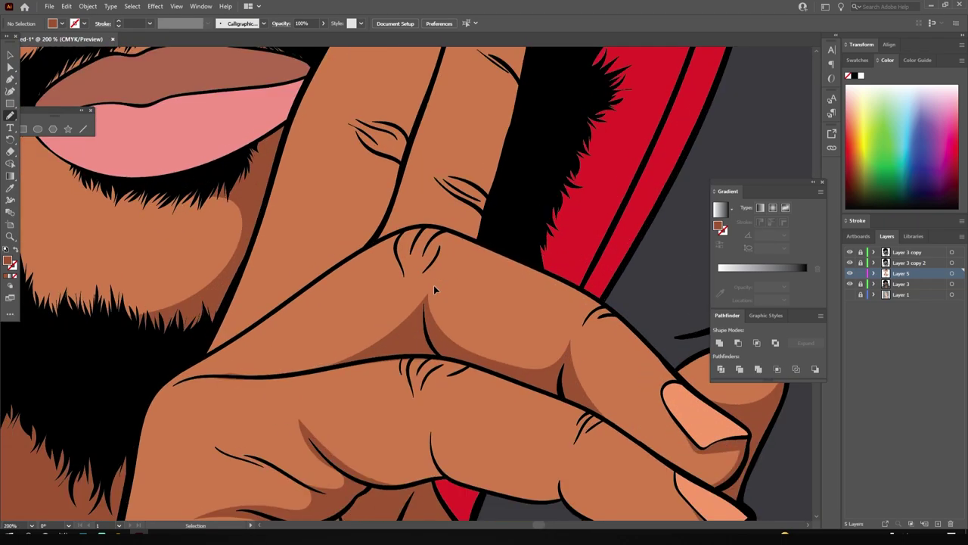
scroll(439, 284, "up", 1)
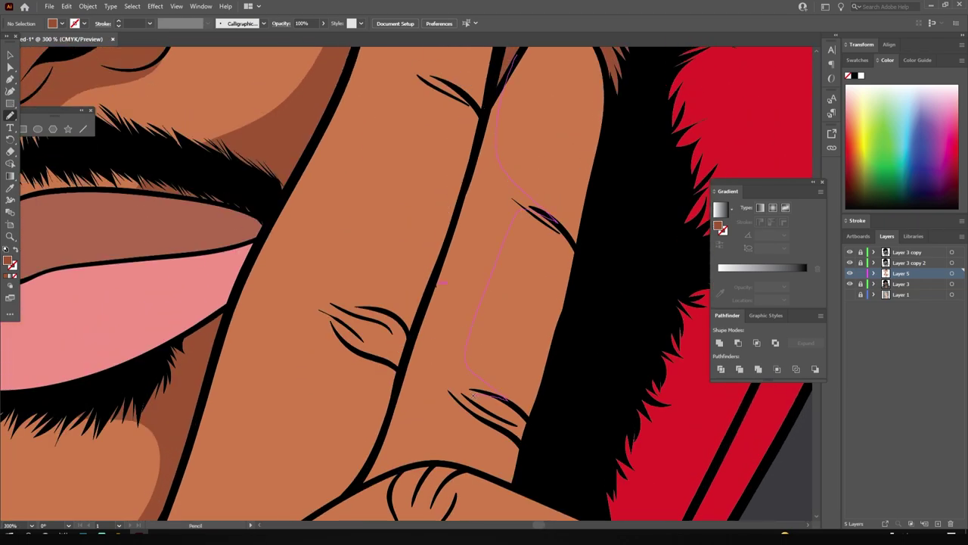
Step: Add shadows along the middle finger, on the knuckle and across the hand's drips
left_click_drag(441, 283, 401, 309)
scroll(402, 309, "down", 3)
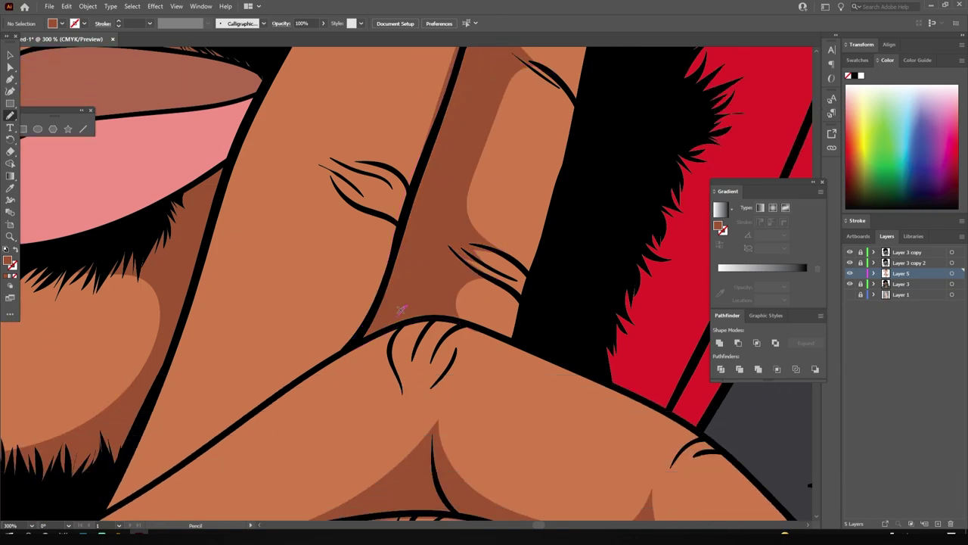
left_click_drag(574, 364, 575, 365)
scroll(589, 370, "down", 1)
scroll(605, 375, "down", 2)
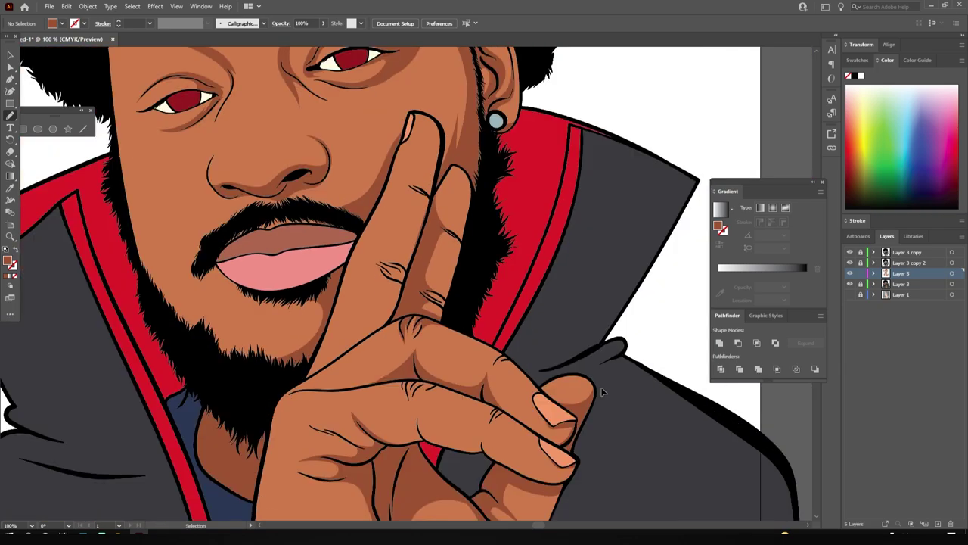
scroll(612, 378, "up", 2)
scroll(617, 378, "up", 1)
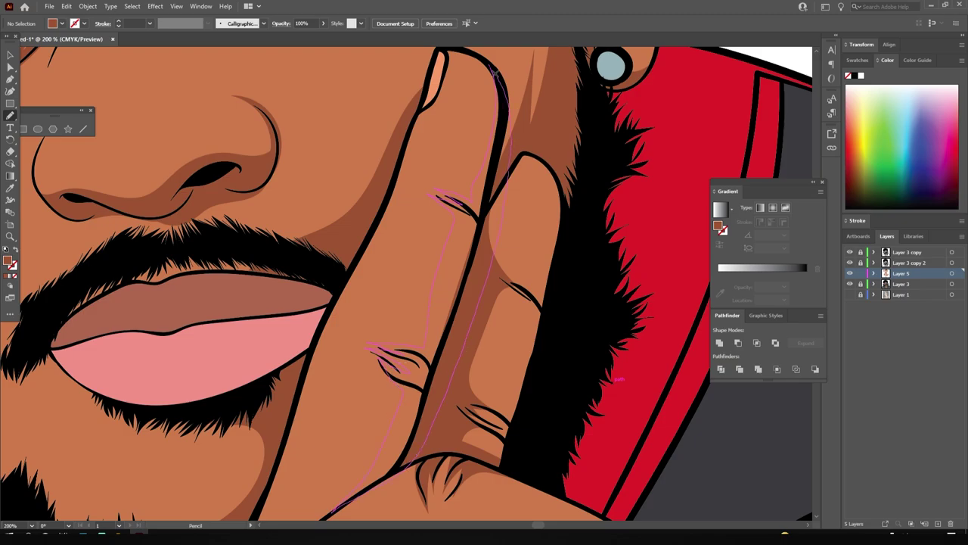
scroll(542, 294, "down", 3)
scroll(447, 255, "up", 4)
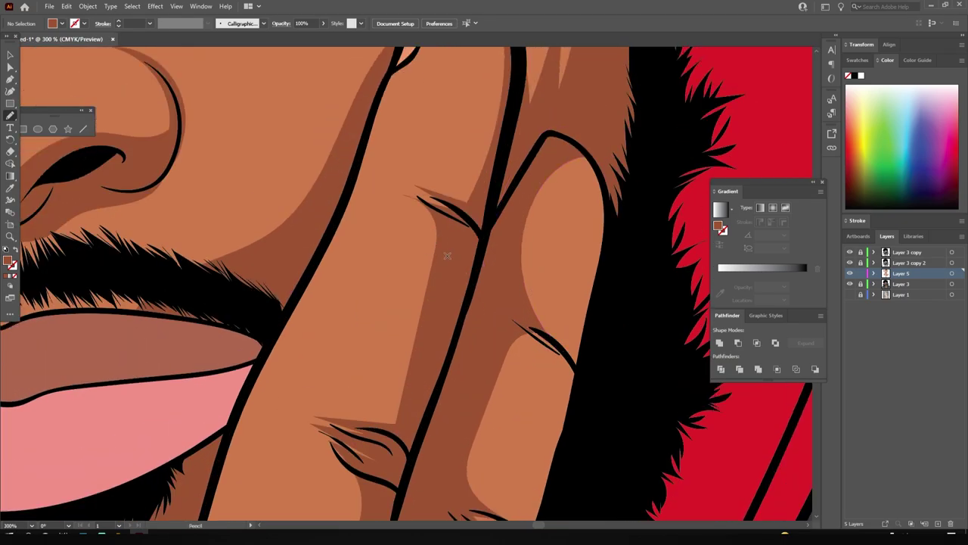
scroll(447, 255, "down", 3)
scroll(352, 333, "up", 4)
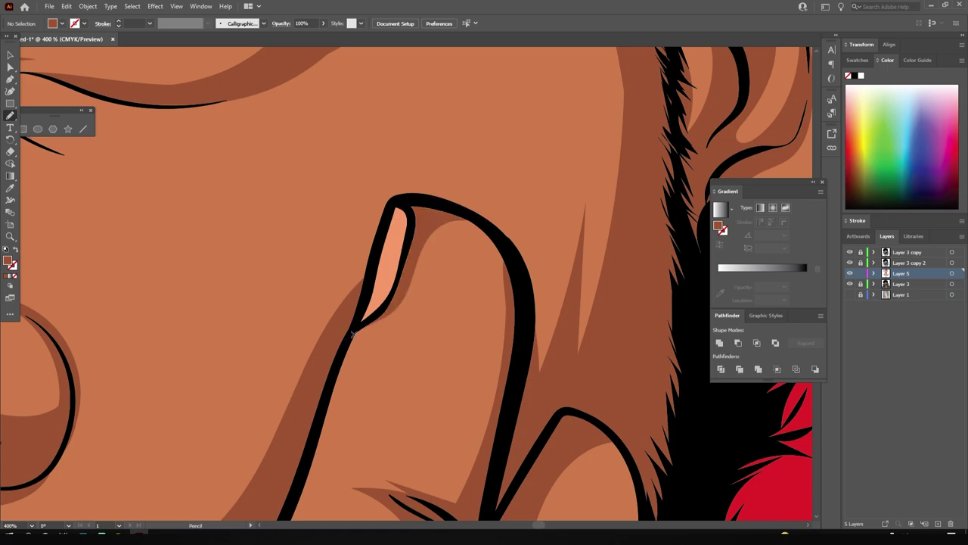
scroll(529, 378, "down", 1)
scroll(556, 423, "down", 3)
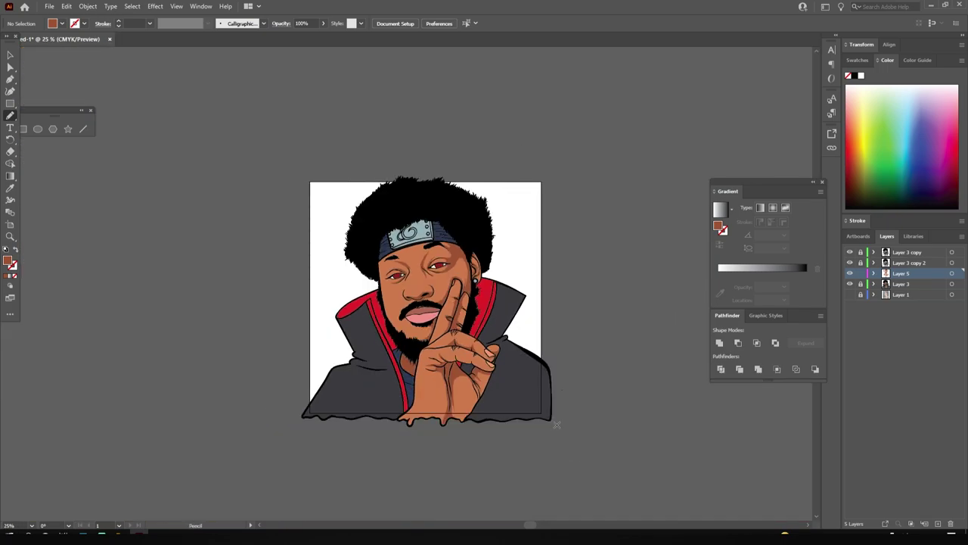
scroll(588, 383, "up", 2)
scroll(589, 374, "up", 2)
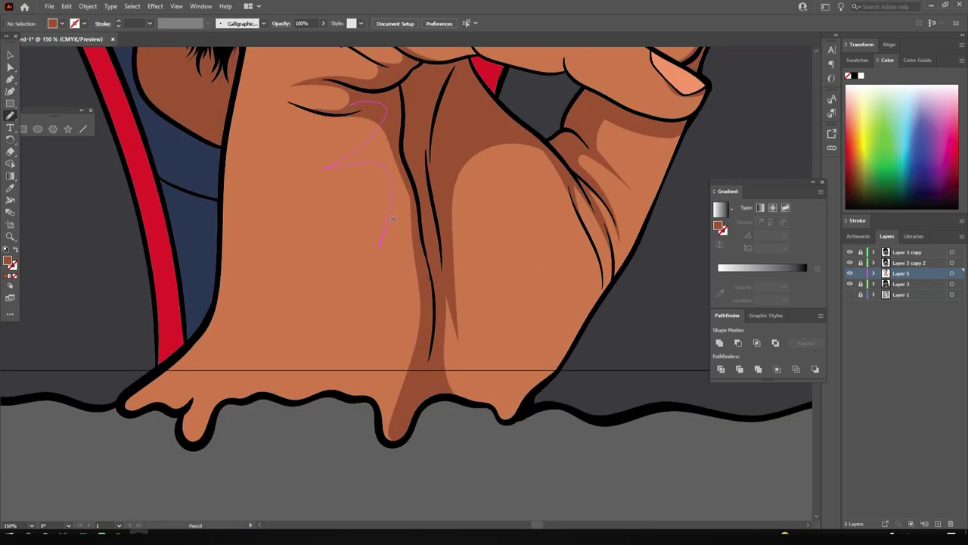
left_click_drag(399, 437, 400, 440)
scroll(518, 260, "down", 3)
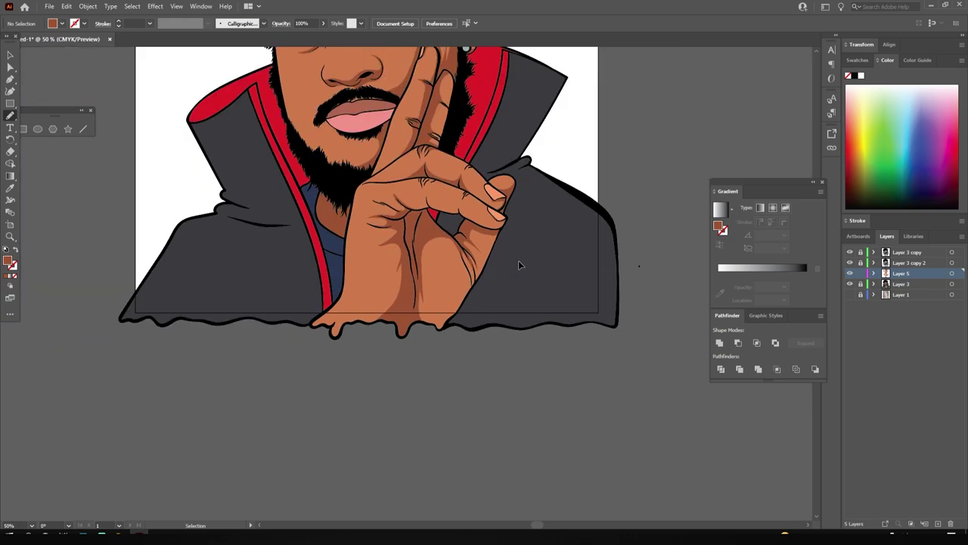
scroll(518, 260, "up", 3)
Step: Recolor the hand shadow group to a single warmer brown (H 17, S 71, B 45)
scroll(347, 71, "up", 2)
key("v")
left_click(454, 340)
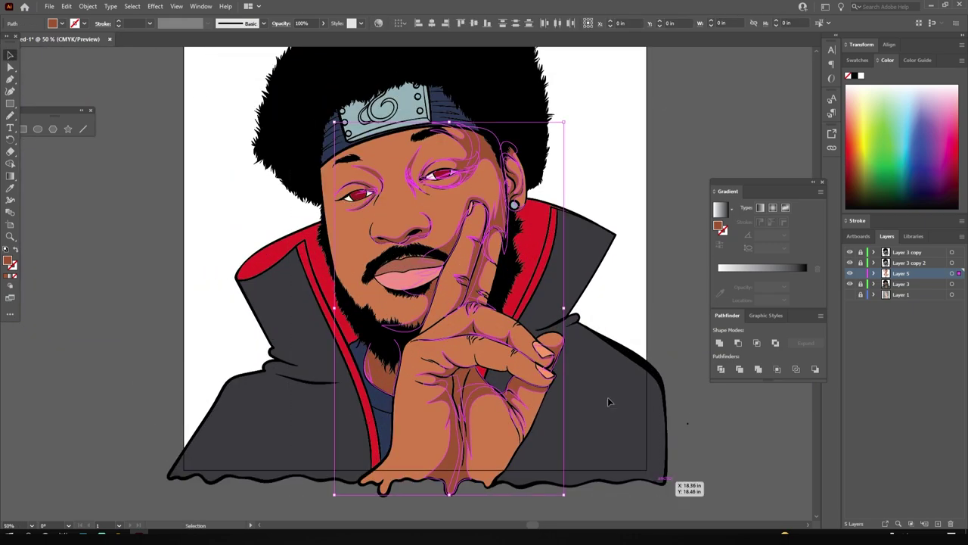
left_click(88, 6)
left_click(113, 127)
left_click(66, 6)
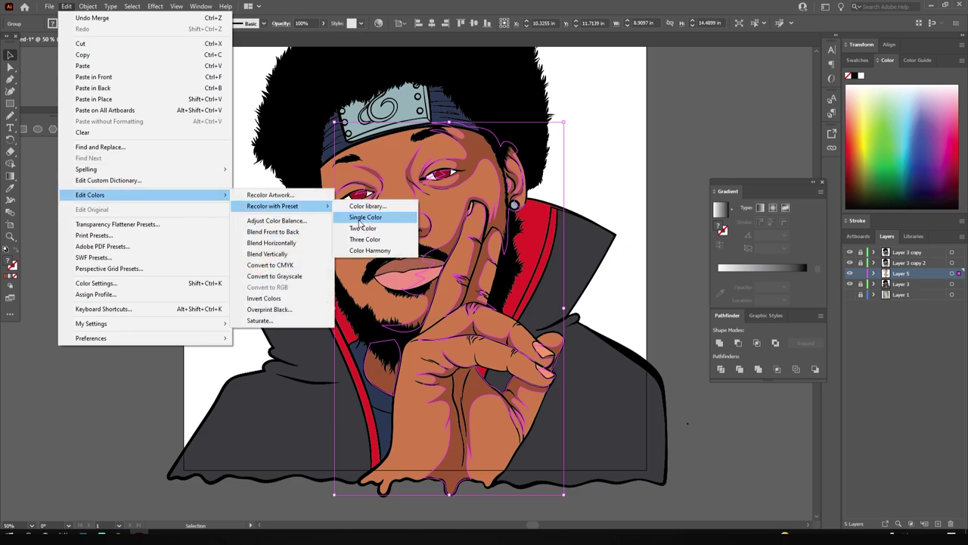
left_click(367, 216)
left_click_drag(584, 405, 581, 404)
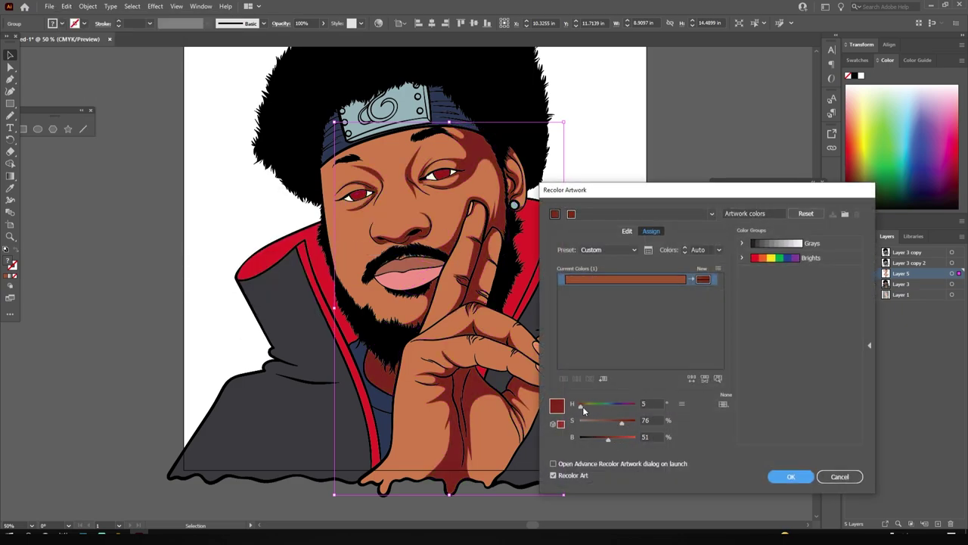
left_click_drag(598, 437, 603, 441)
left_click(790, 476)
left_click(676, 194)
Step: Set the fill to near-black 171719, starting from the sampled hoodie grey
scroll(595, 312, "up", 1)
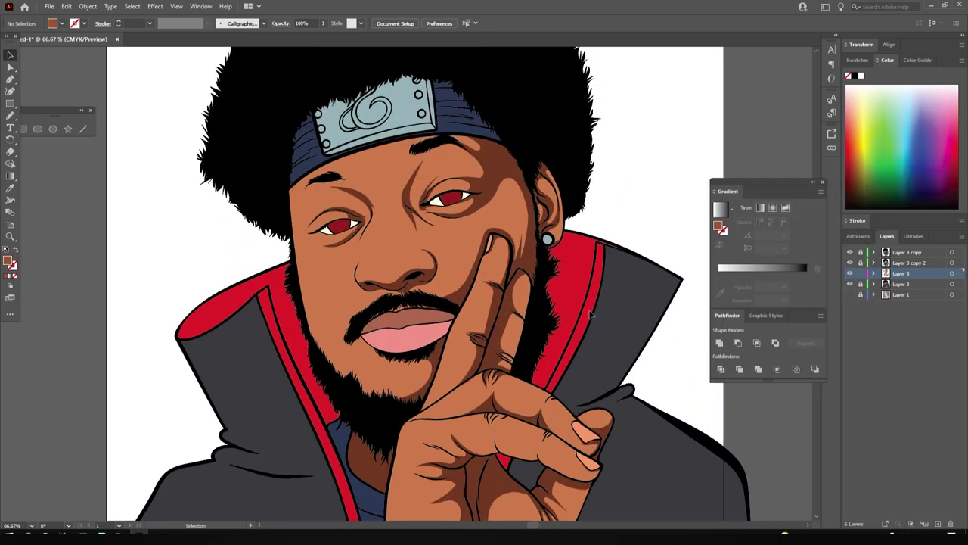
scroll(595, 312, "down", 2)
scroll(539, 364, "up", 3)
scroll(447, 334, "down", 3)
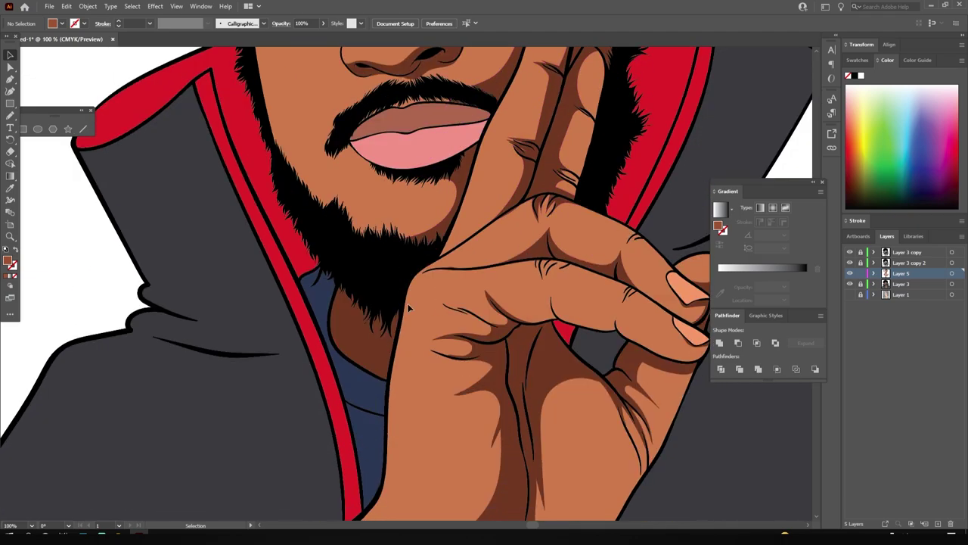
key("i")
left_click(121, 344)
left_click(589, 463)
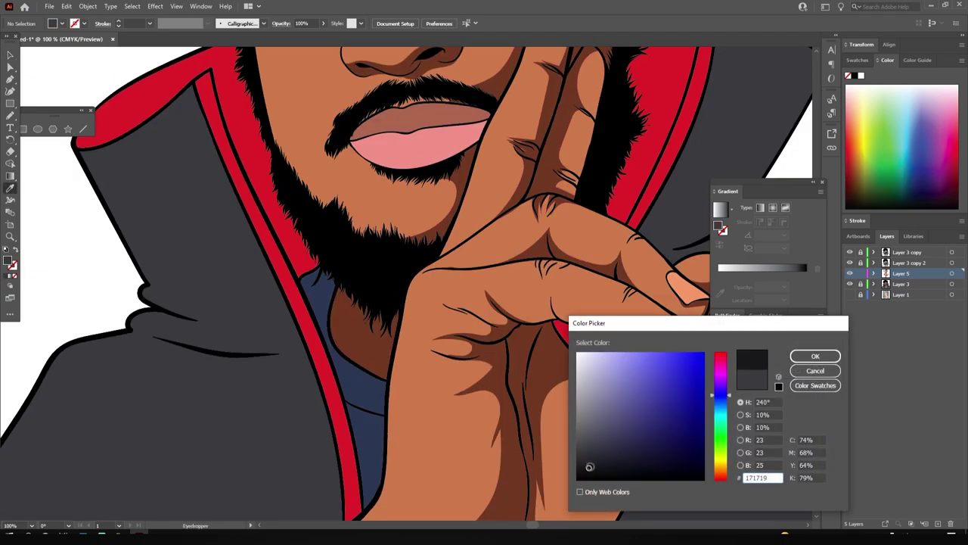
left_click(815, 355)
Step: Pencil dark shadows along the collar crease and on the hood
key("b")
scroll(126, 327, "up", 2)
left_click_drag(126, 327, 187, 387)
mouse_move(221, 195)
left_mouse_down()
mouse_move(367, 162)
mouse_move(220, 195)
left_mouse_up()
scroll(322, 378, "up", 3)
mouse_move(321, 381)
left_mouse_down()
mouse_move(357, 321)
mouse_move(251, 322)
left_mouse_up()
Step: Zoom to the hand and fill the gap between the fingers with near-black
key("ctrl+0")
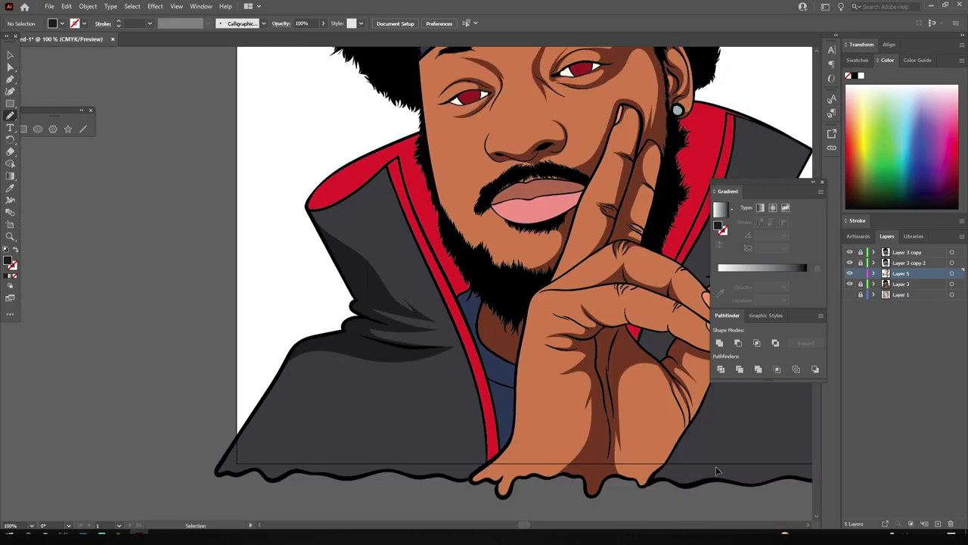
key("ctrl+1")
scroll(492, 288, "up", 4)
left_click_drag(231, 183, 425, 249)
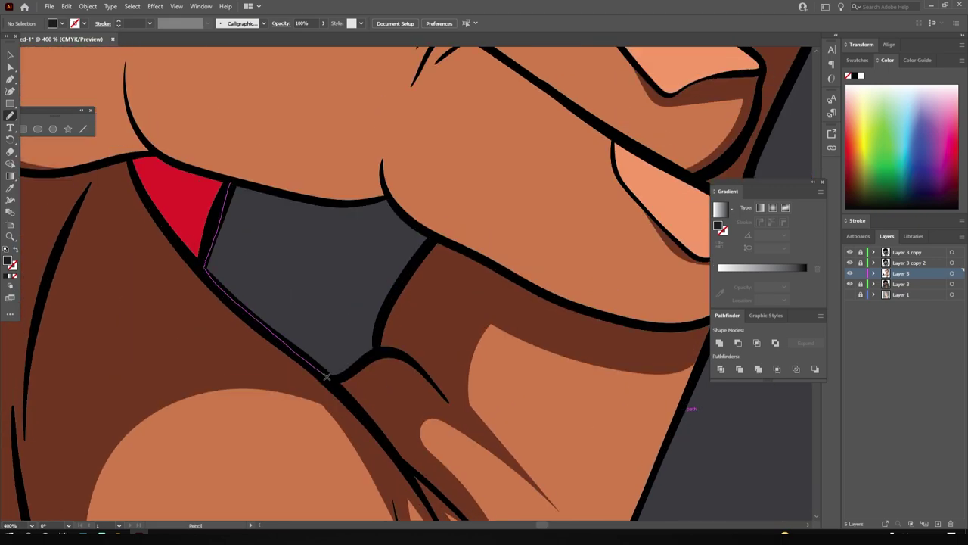
left_click_drag(369, 203, 229, 198)
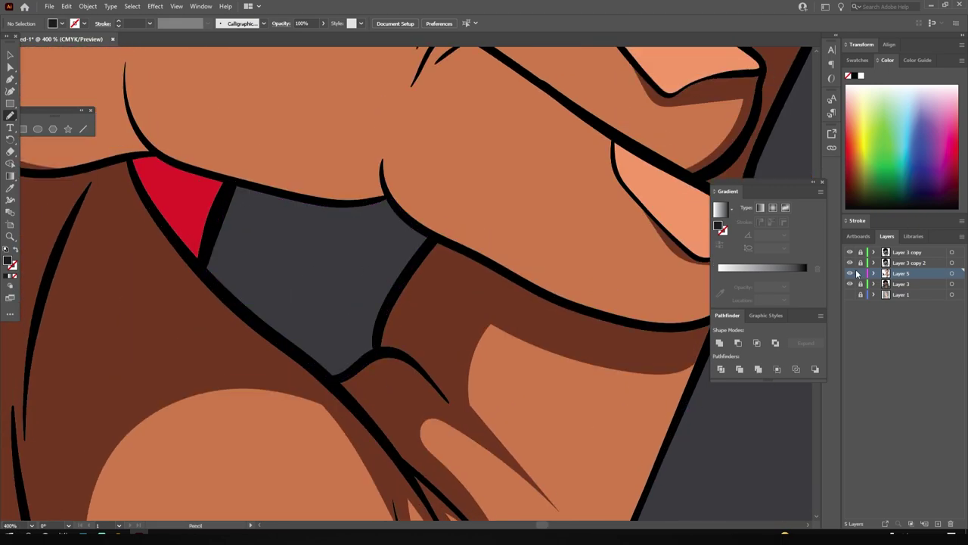
left_click(11, 70)
left_click(253, 252)
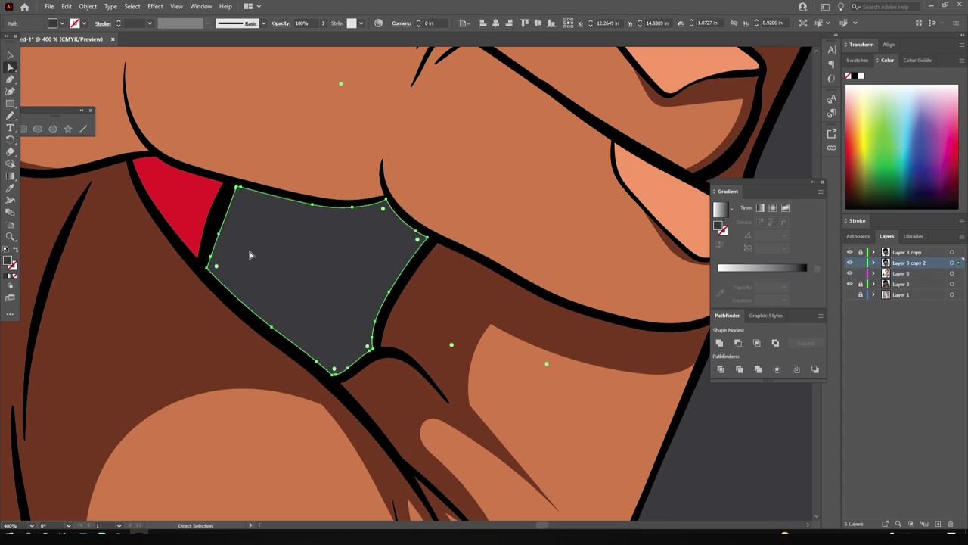
key("Delete")
Step: Draw a highlight along the top of the dark finger gap and clear the selection
scroll(265, 215, "up", 1)
key("n")
left_click_drag(215, 193, 240, 256)
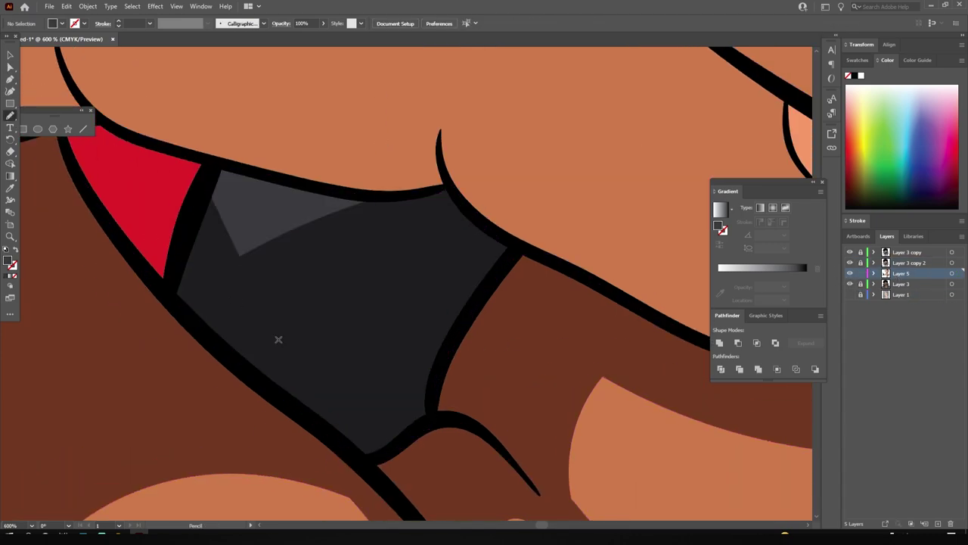
key("v")
key("ctrl+shift+a")
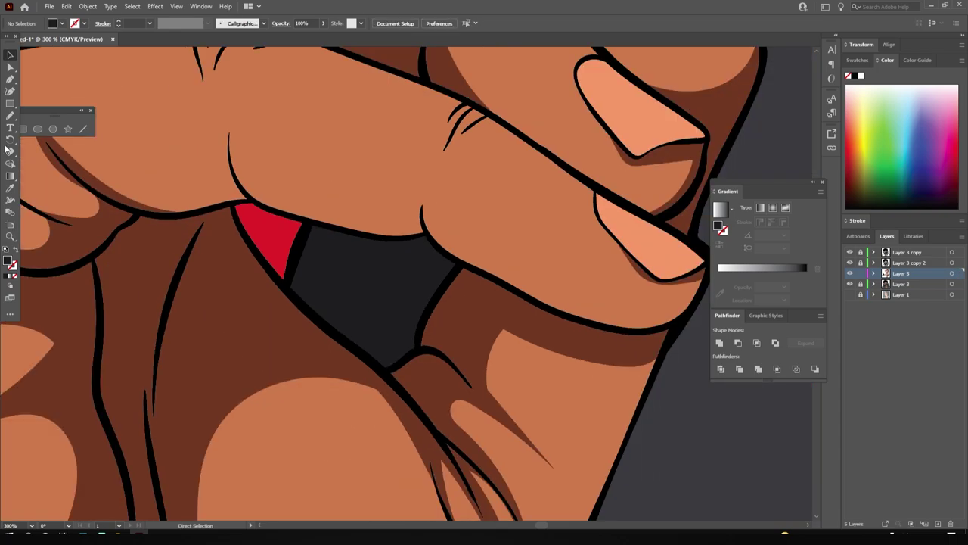
Step: Pencil dark shadows along the hand's lower edge and on the cloak below it
scroll(552, 378, "down", 5)
scroll(551, 378, "up", 3)
key("n")
left_click_drag(270, 298, 232, 371)
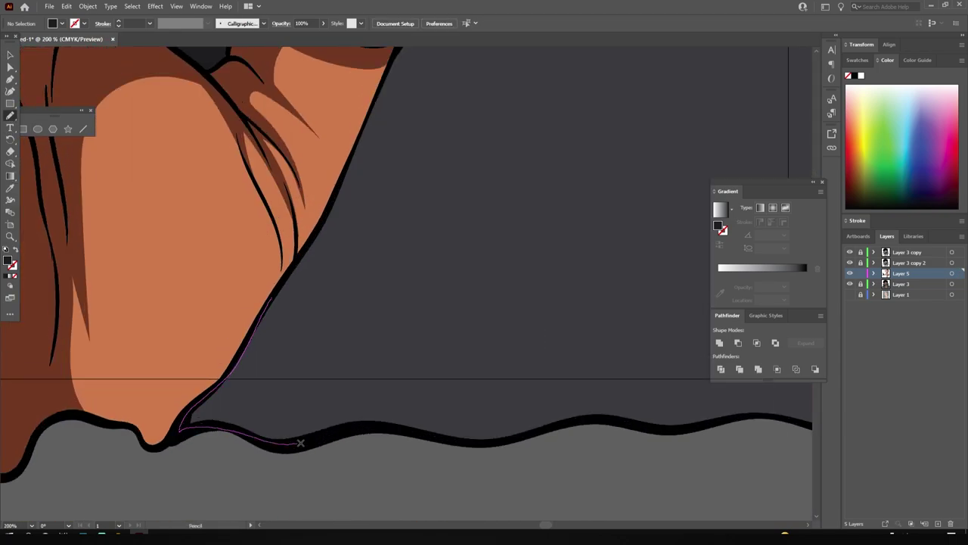
scroll(388, 365, "down", 4)
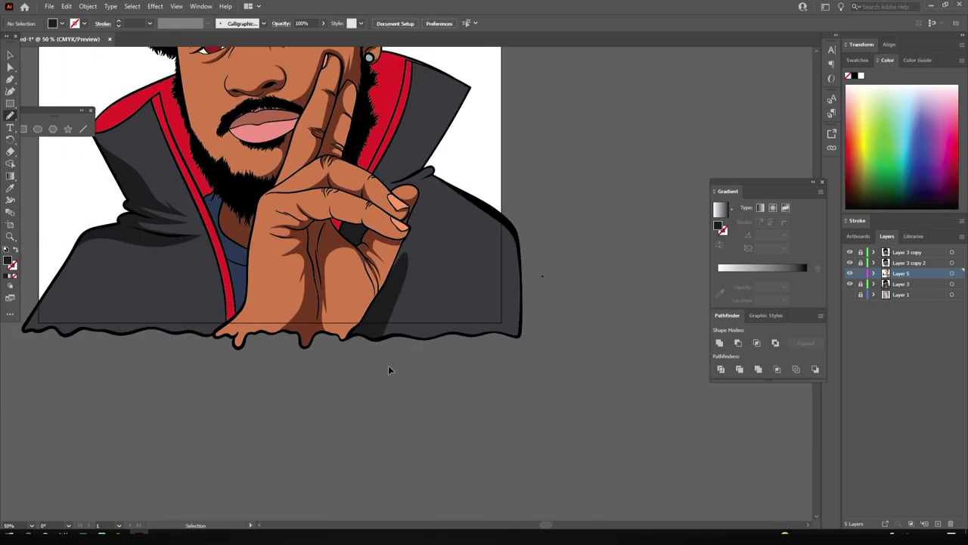
scroll(184, 471, "up", 4)
mouse_move(184, 476)
left_mouse_down()
mouse_move(324, 108)
mouse_move(277, 278)
left_mouse_up()
Step: Add cloak fold shadows beside the fingertips and erase the excess near the lower fingertip
scroll(277, 278, "up", 2)
left_click_drag(319, 230, 305, 69)
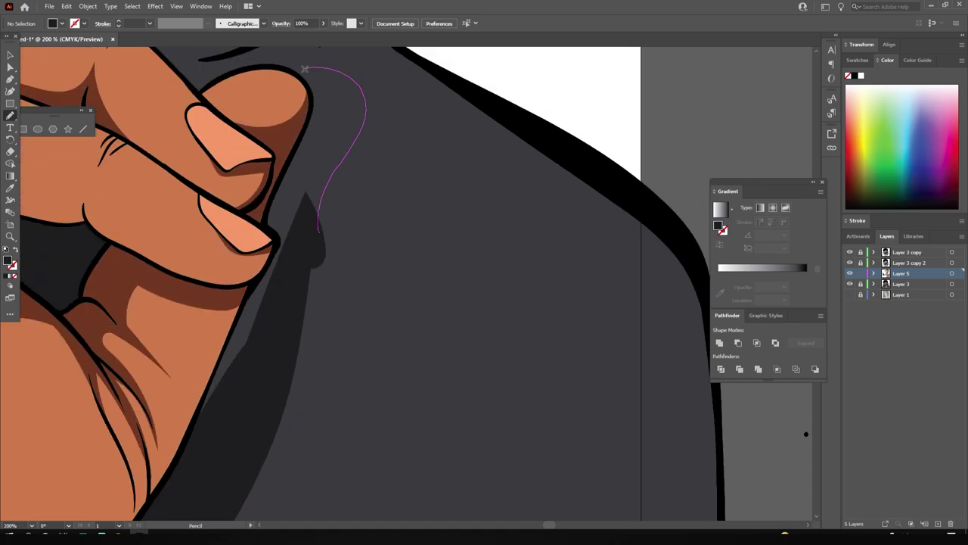
left_click_drag(214, 376, 188, 443)
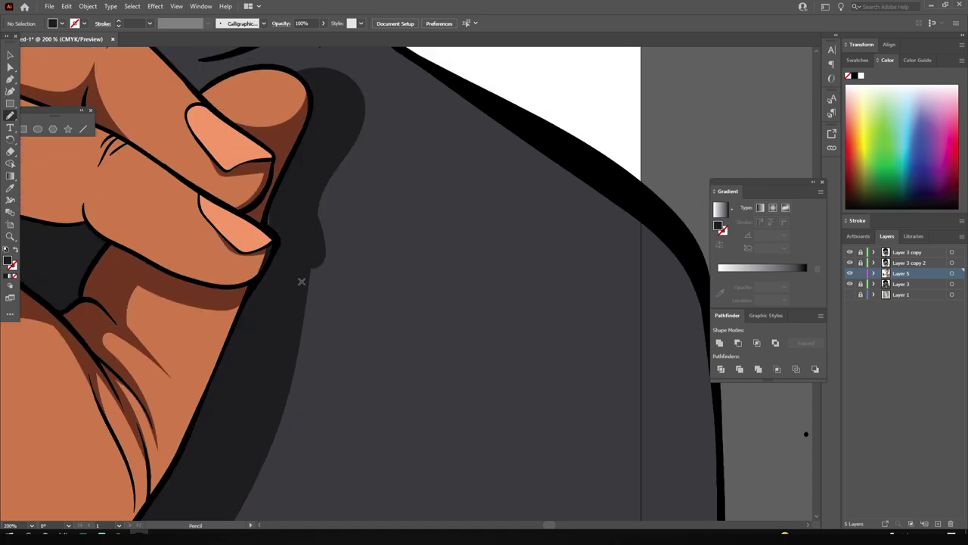
scroll(298, 277, "up", 2)
left_click(10, 151)
left_click_drag(227, 328, 199, 388)
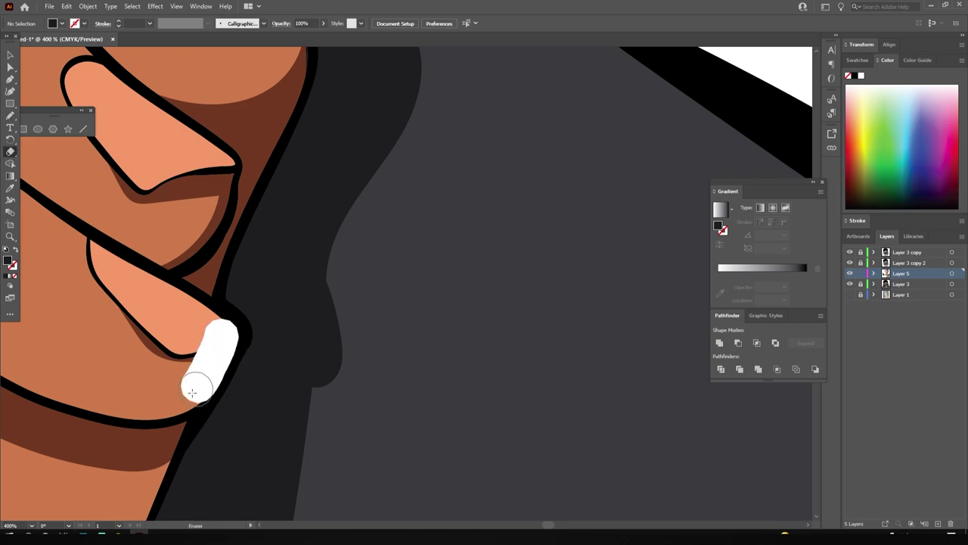
Step: Sample the brown skin-shadow colour and draw a shadow under the lower finger
key("i")
left_click(98, 450)
left_click(10, 115)
left_click_drag(226, 353, 227, 354)
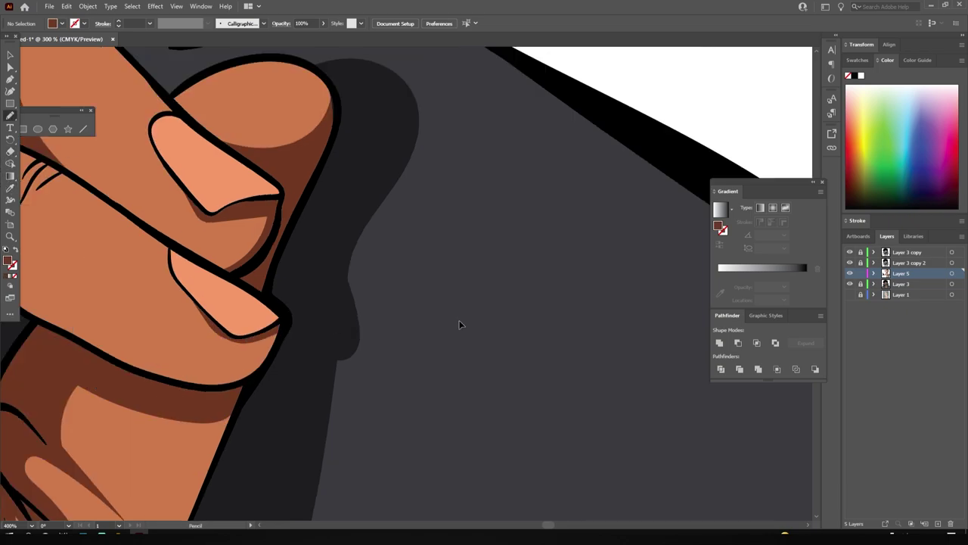
scroll(458, 324, "down", 5)
scroll(428, 221, "up", 5)
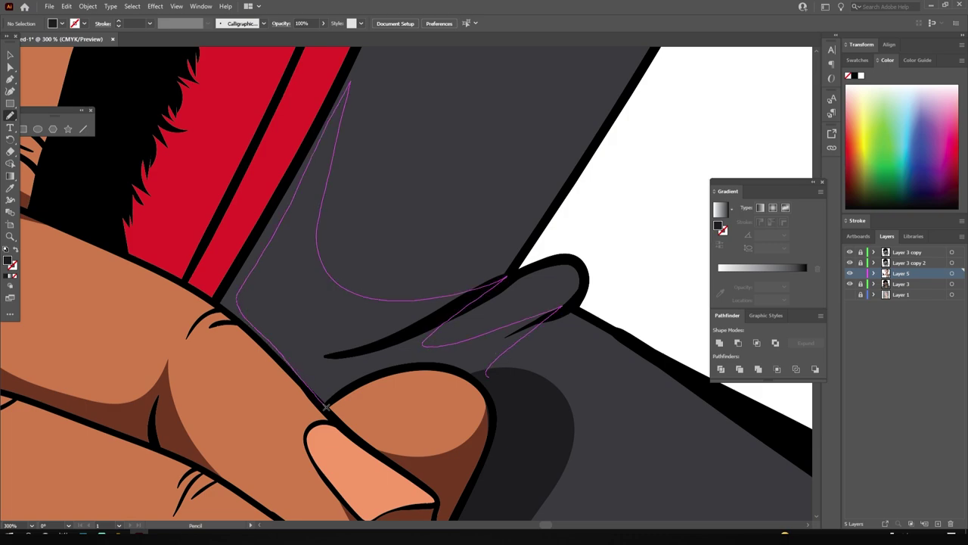
Step: Draw a dark cloak fold shadow and shadows along the red collar stripe and edge
left_click_drag(553, 309, 441, 368)
scroll(441, 367, "up", 1)
mouse_move(317, 453)
left_mouse_down()
mouse_move(220, 366)
mouse_move(364, 165)
mouse_move(235, 376)
left_mouse_up()
scroll(235, 459, "up", 1)
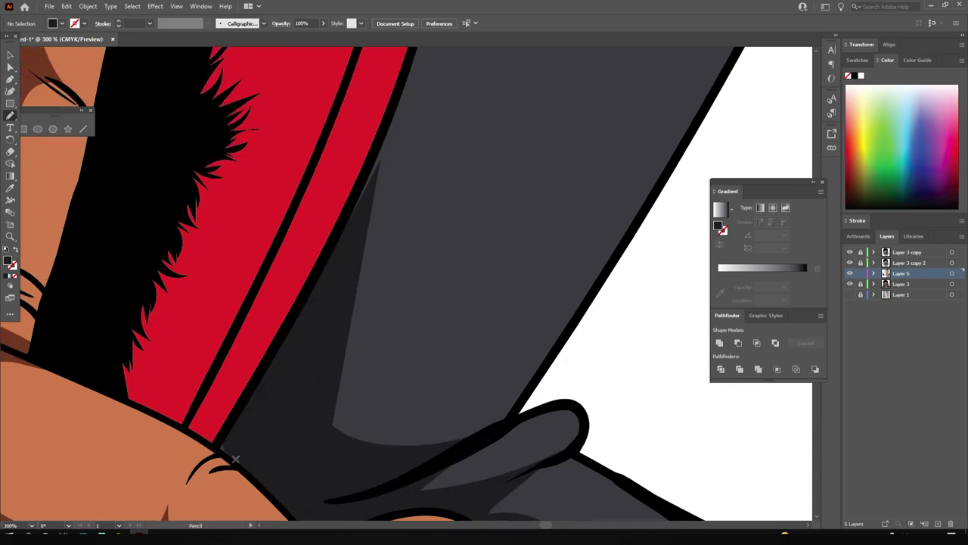
scroll(250, 399, "up", 1)
left_click_drag(310, 420, 297, 348)
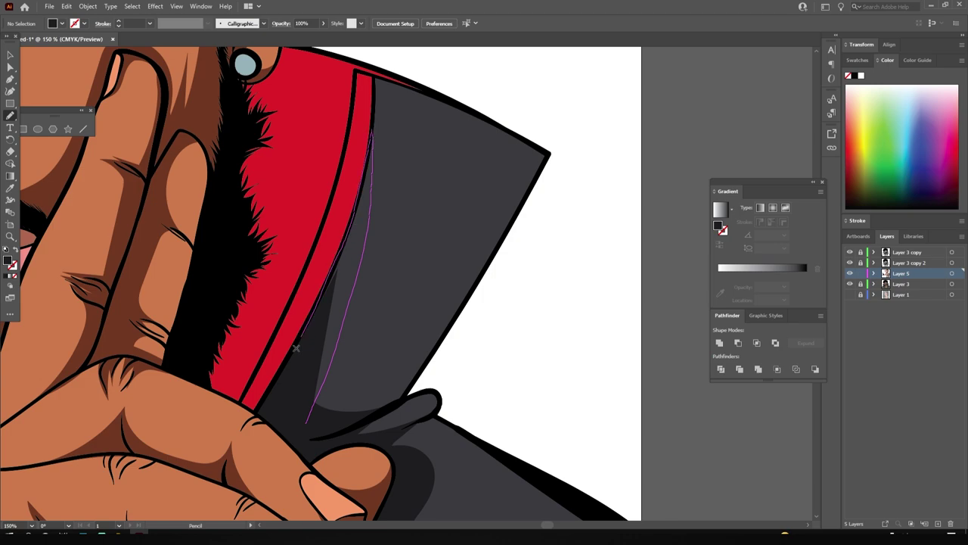
Step: Add a shadow along the hand's right edge
scroll(506, 466, "down", 5)
scroll(507, 466, "up", 1)
scroll(484, 454, "up", 1)
scroll(453, 438, "up", 2)
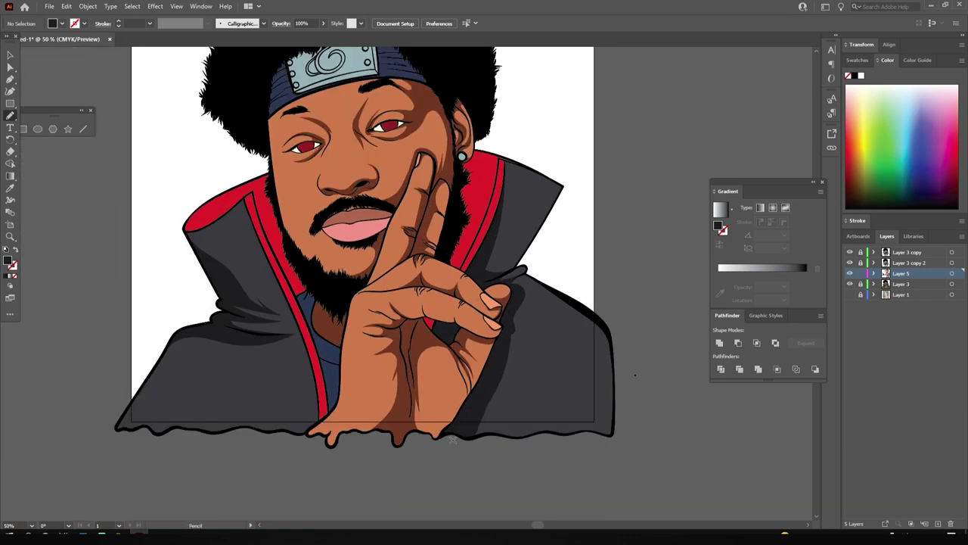
scroll(405, 409, "up", 1)
left_click_drag(497, 366, 443, 447)
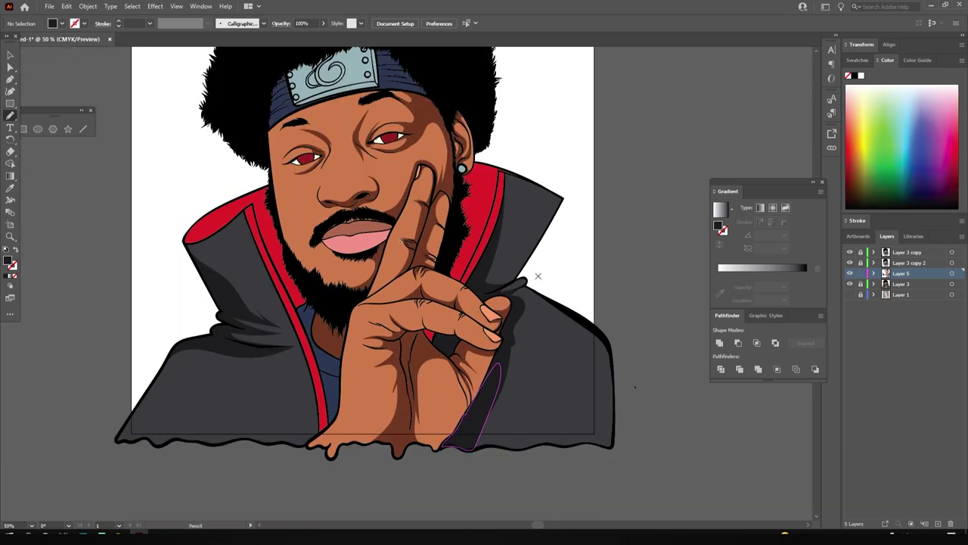
scroll(399, 278, "up", 3)
scroll(399, 279, "up", 5)
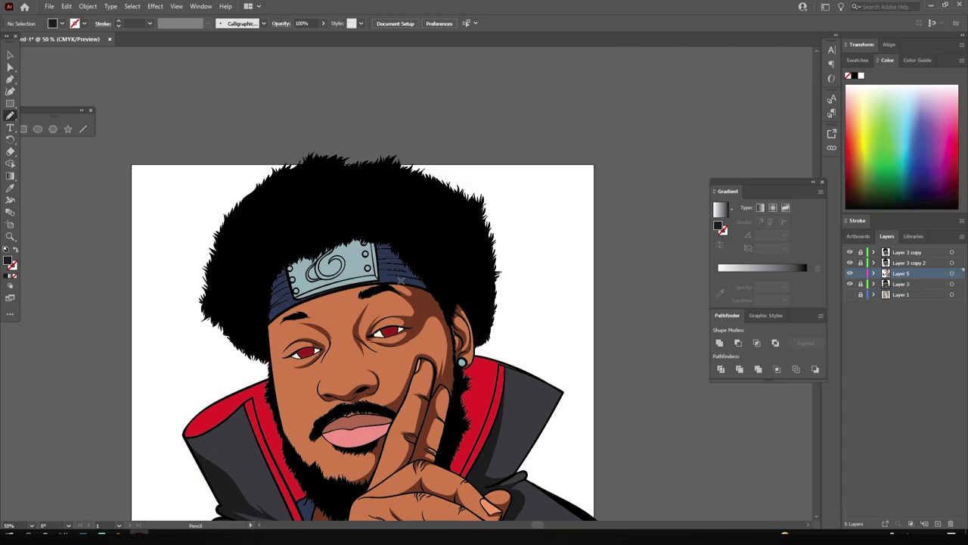
scroll(401, 279, "up", 6)
Step: Sample the headband plate's light blue and set the fill to a darker teal
key("i")
left_click(411, 313)
double_click(718, 225)
left_click(607, 451)
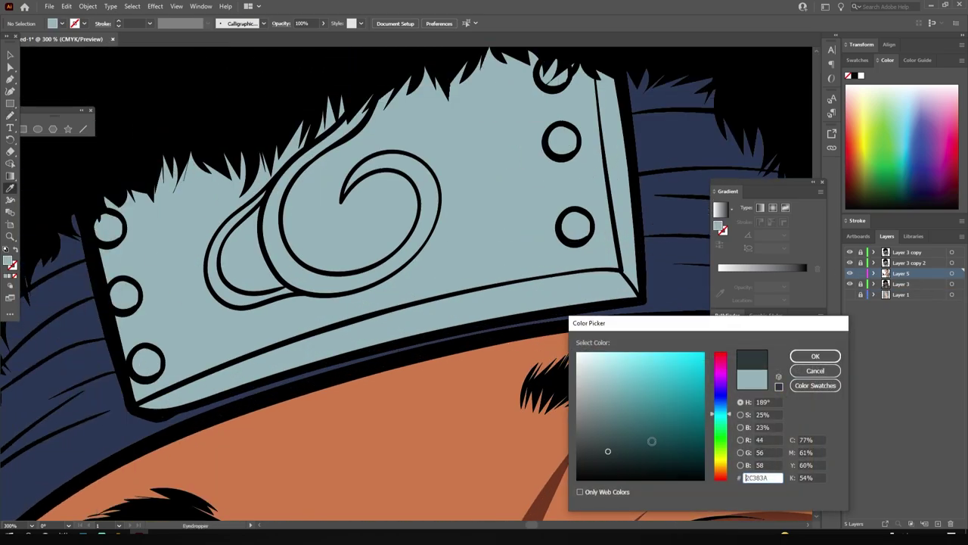
left_click_drag(607, 451, 622, 434)
left_click(815, 356)
Step: Pencil a dark teal shadow along the plate's lower edge
key("n")
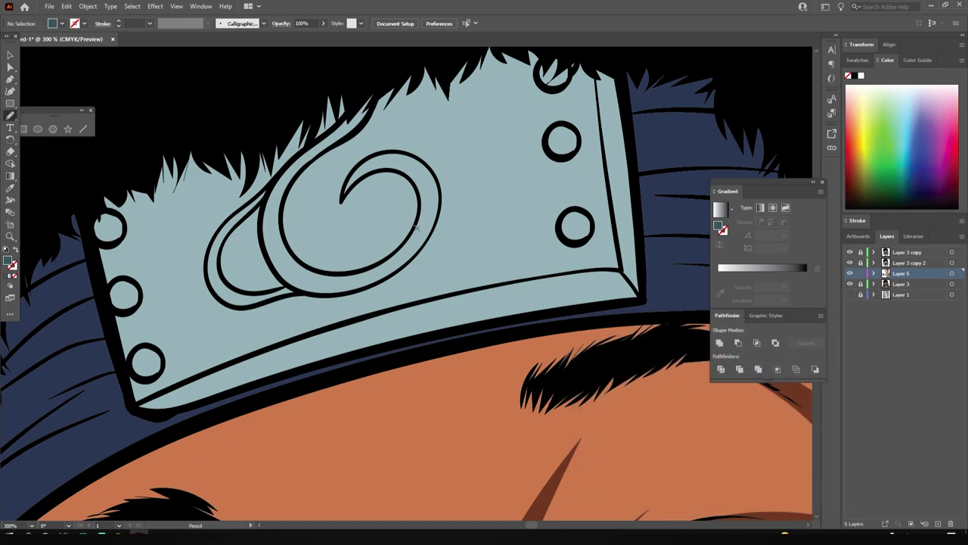
left_click_drag(448, 331, 563, 312)
left_click_drag(504, 184, 445, 248)
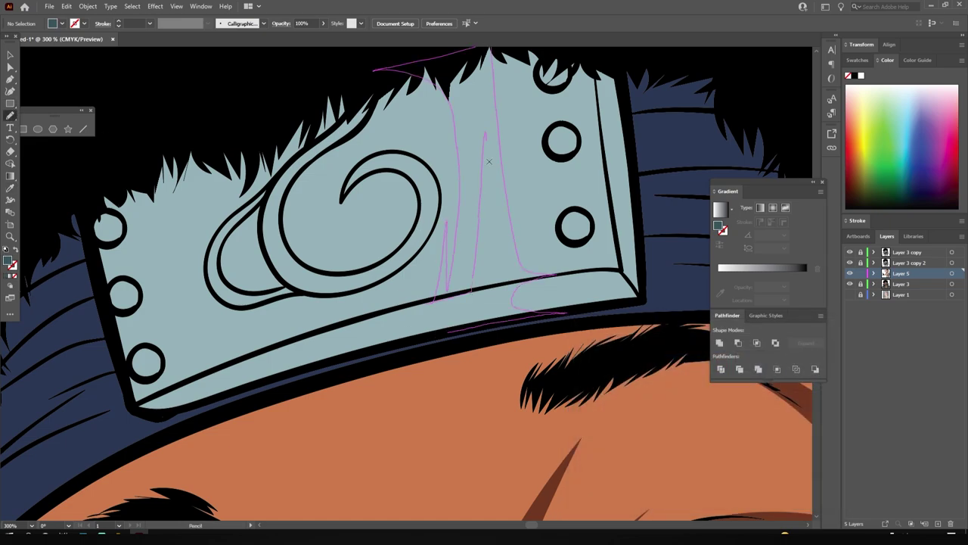
left_click_drag(488, 161, 462, 291)
scroll(378, 302, "down", 5)
scroll(303, 315, "up", 8)
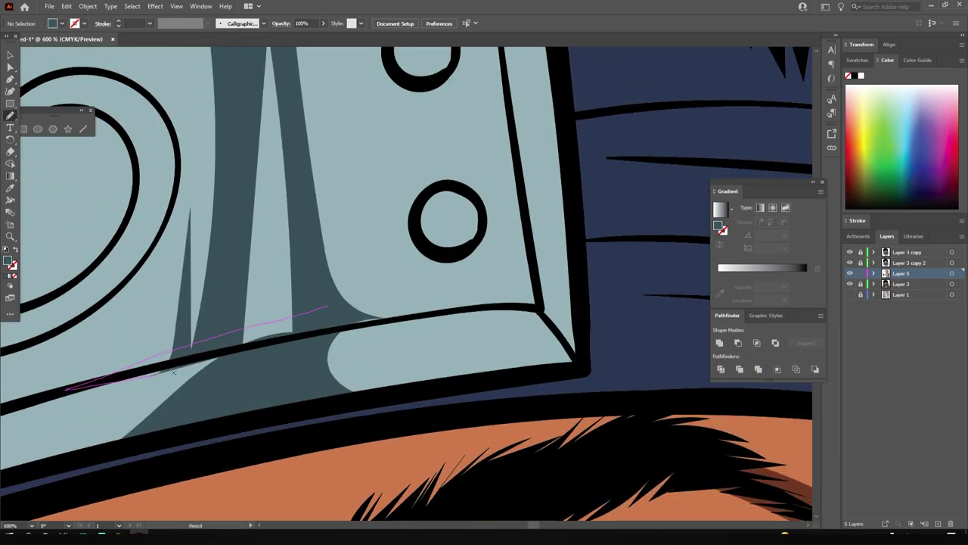
Step: Shade inside the plate's upper and lower holes and along its right edge
left_click_drag(173, 372, 325, 308)
scroll(325, 318, "up", 2)
left_click_drag(421, 282, 478, 278)
left_click_drag(384, 111, 459, 112)
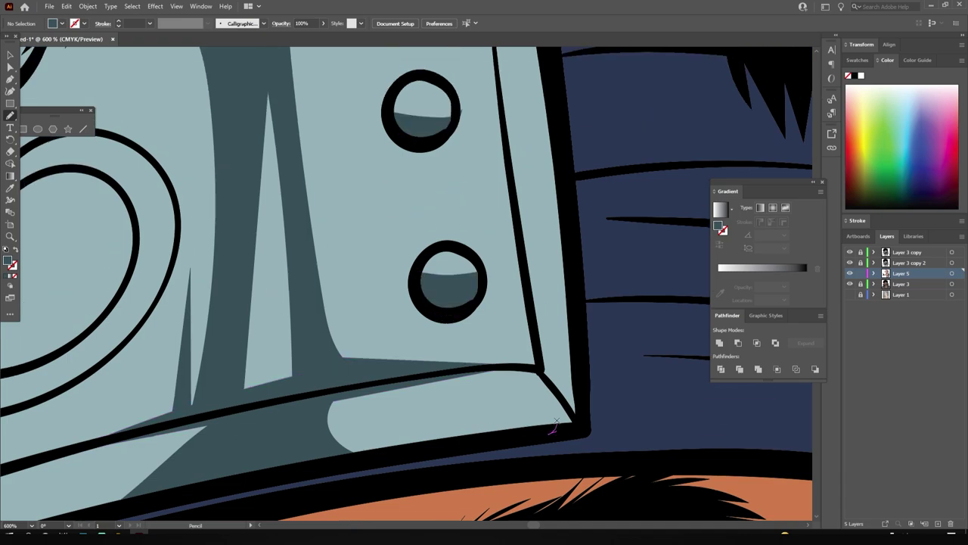
left_click_drag(553, 429, 505, 439)
scroll(505, 439, "down", 10)
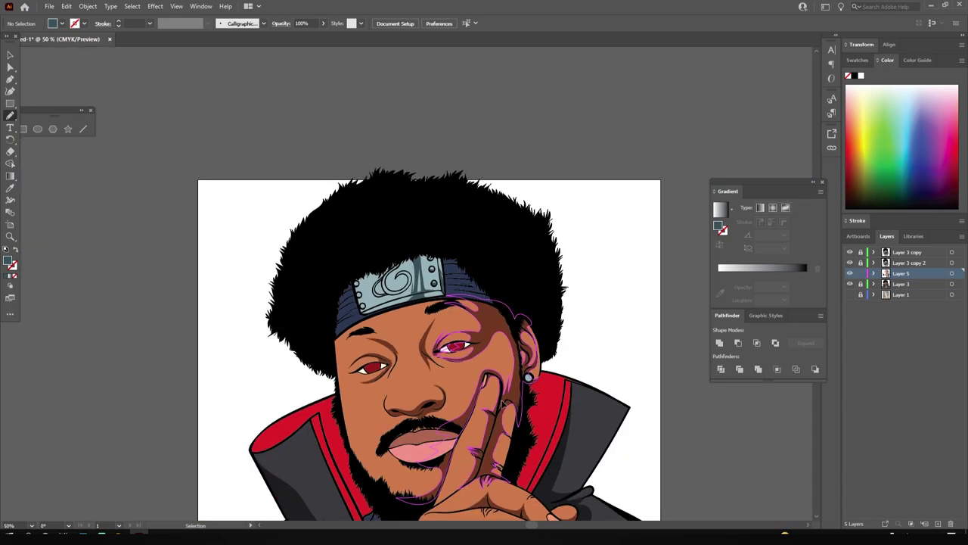
scroll(501, 401, "up", 8)
scroll(328, 409, "down", 2)
Step: Shadow the plate's left side, beside its left holes, and under the hair at the top
left_click_drag(363, 407, 328, 407)
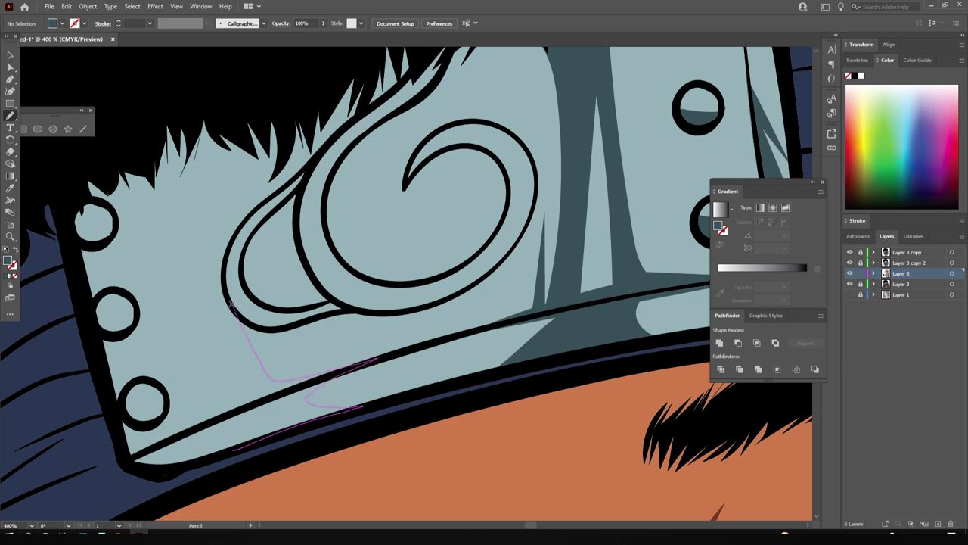
mouse_move(231, 304)
left_mouse_down()
mouse_move(197, 446)
mouse_move(128, 407)
left_mouse_up()
left_click_drag(99, 329, 99, 301)
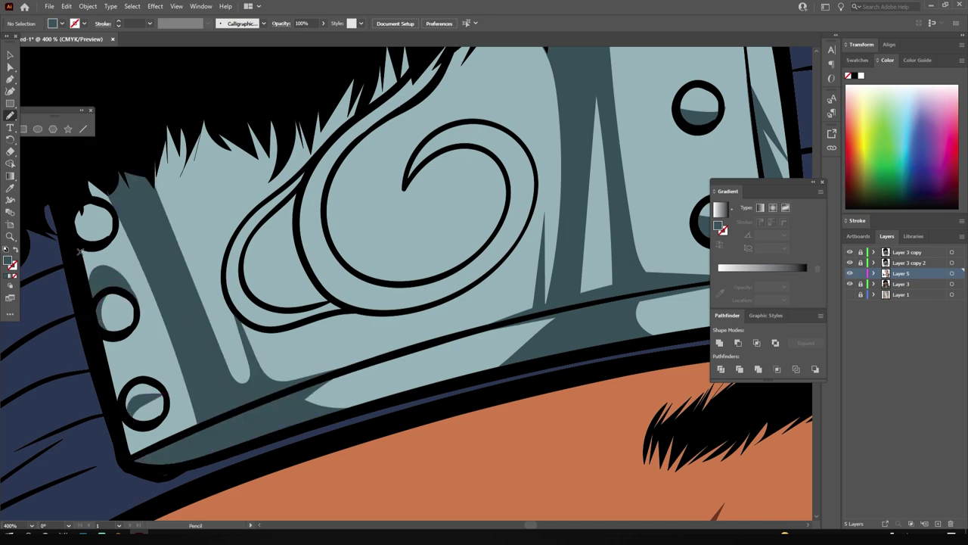
scroll(530, 151, "up", 3)
mouse_move(556, 98)
left_mouse_down()
mouse_move(300, 112)
mouse_move(530, 102)
left_mouse_up()
Step: Add a shadow shape inside the swirl, then zoom out to review the artwork
scroll(660, 356, "down", 5)
scroll(631, 327, "up", 5)
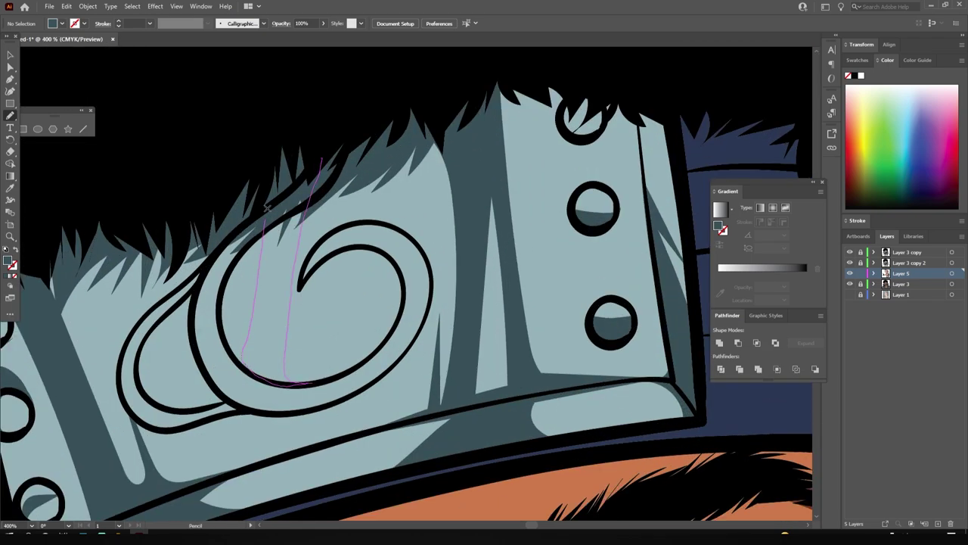
left_click_drag(266, 207, 266, 207)
scroll(490, 83, "up", 1)
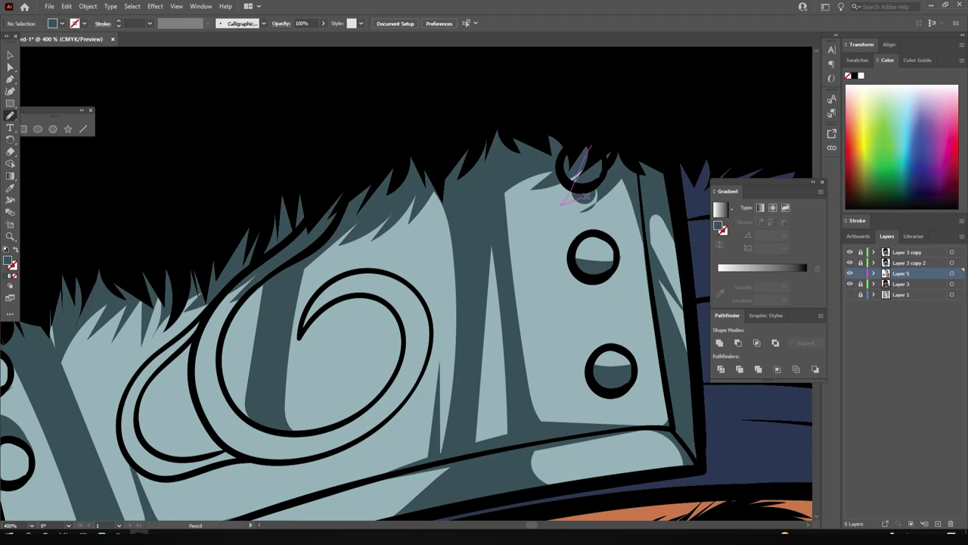
key("ctrl+0")
key("ctrl+1")
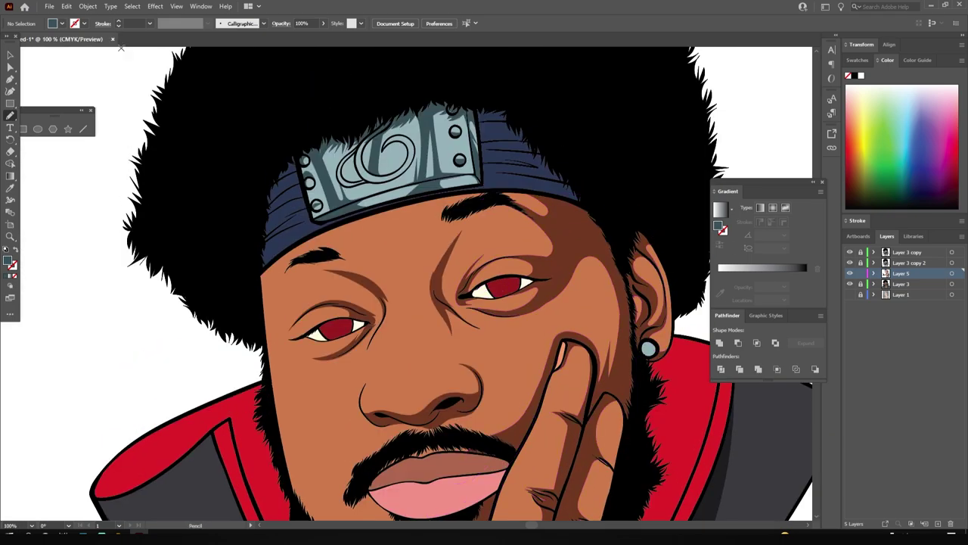
key("v")
key("ctrl+minus")
key("ctrl+minus")
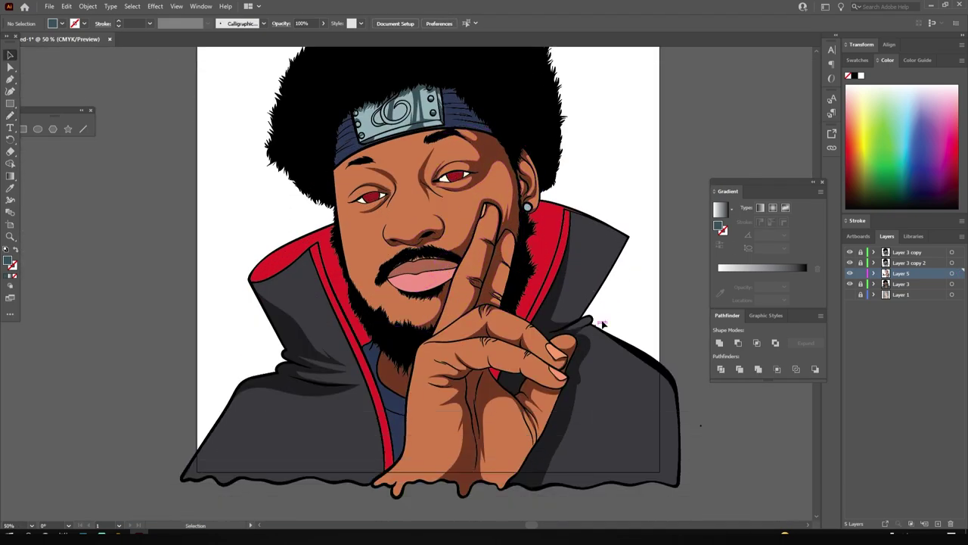
Step: Add a new layer for collar shadows and set the fill to a darker collar red
left_click(911, 262)
left_click(938, 523)
key("i")
left_click(331, 286)
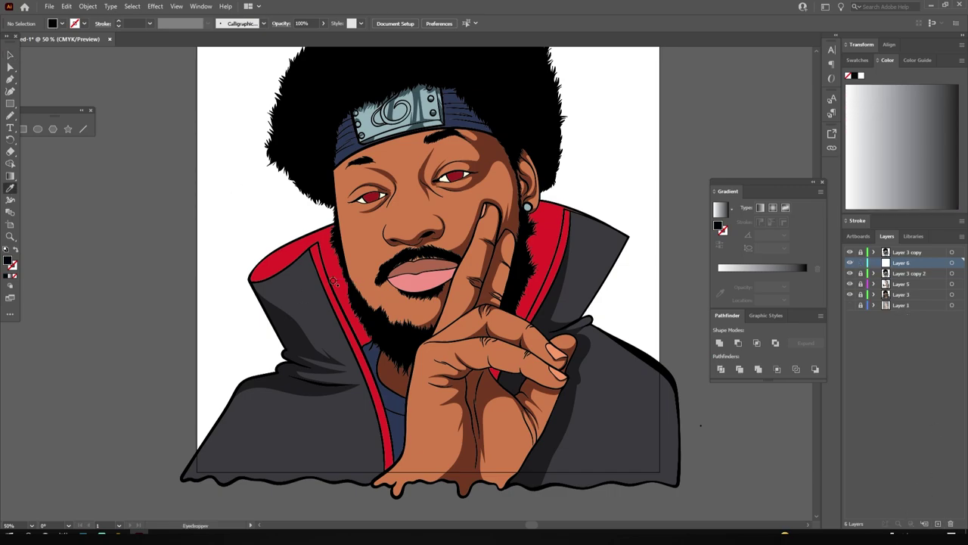
double_click(7, 261)
left_click_drag(704, 360, 694, 423)
key("Return")
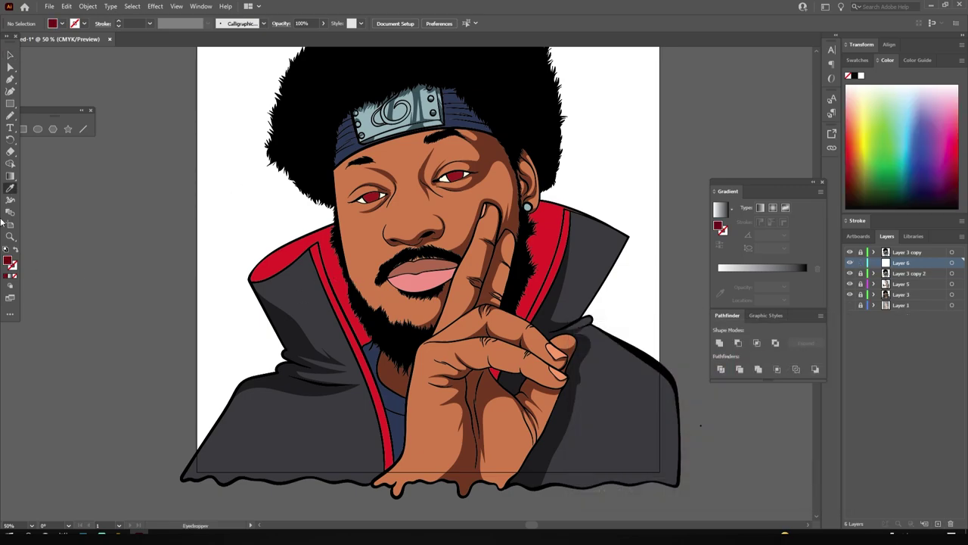
Step: Pencil a dark-red shadow on the upper collar and extend it upward
key("n")
scroll(333, 391, "up", 2)
scroll(333, 390, "up", 4)
scroll(334, 390, "down", 1)
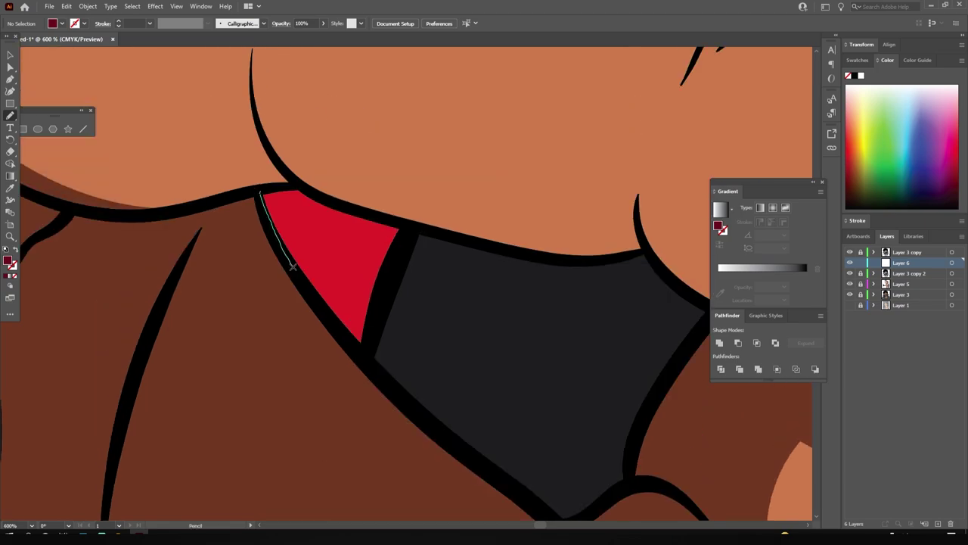
mouse_move(298, 268)
left_mouse_down()
mouse_move(264, 189)
mouse_move(409, 227)
left_mouse_up()
scroll(334, 391, "down", 3)
scroll(268, 292, "up", 4)
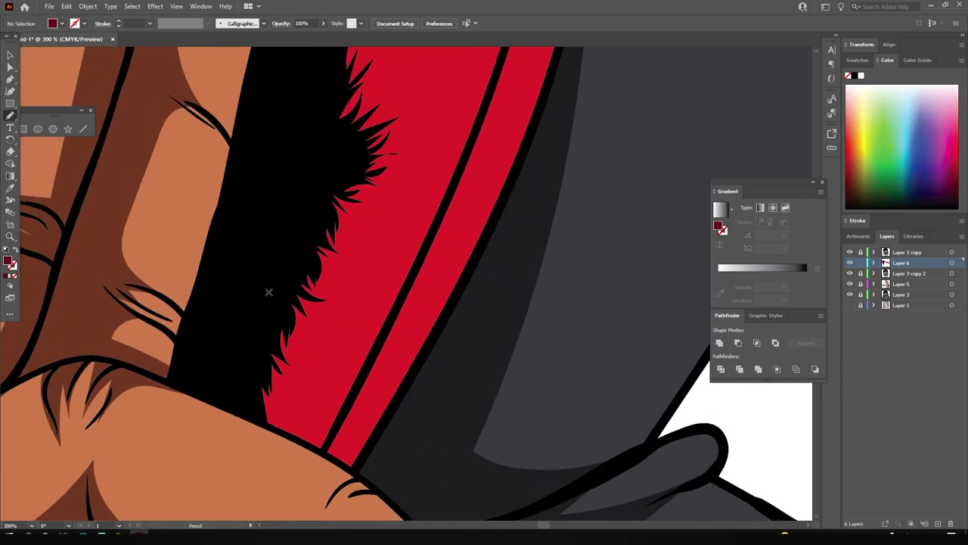
left_click_drag(305, 442, 432, 84)
scroll(431, 84, "up", 4)
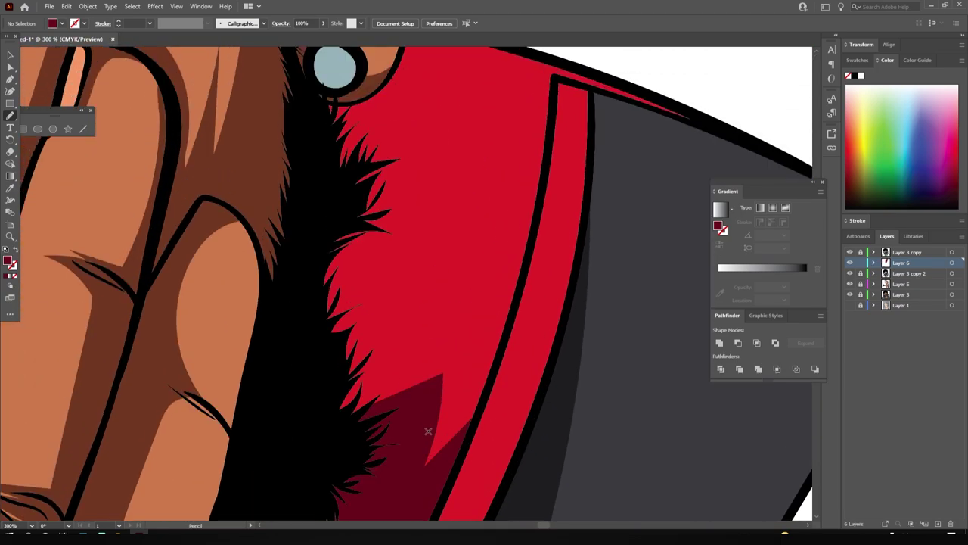
Step: Draw a dark-red collar shadow from near the earring up toward the ear
left_click_drag(418, 497, 474, 291)
left_click_drag(467, 196, 317, 100)
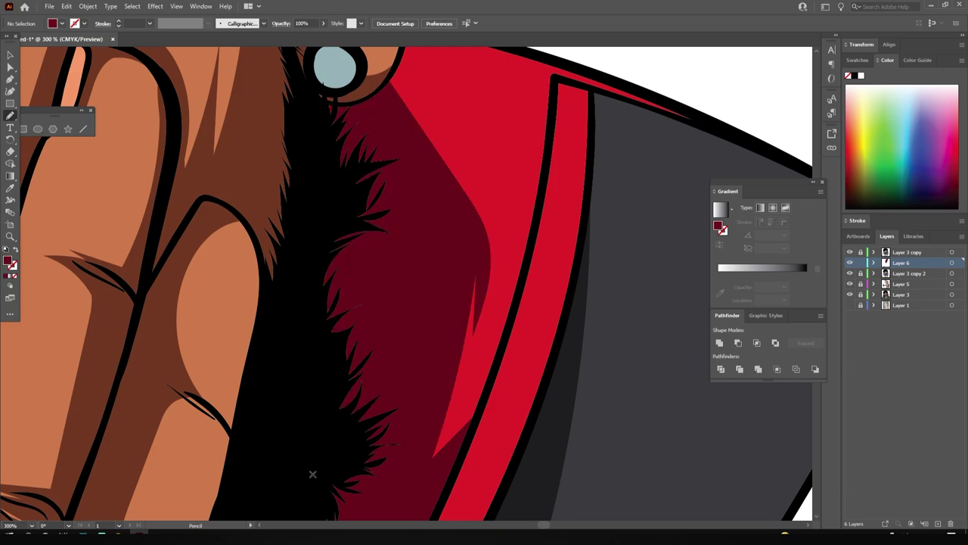
scroll(313, 474, "down", 3)
scroll(490, 447, "up", 2)
scroll(489, 448, "up", 3)
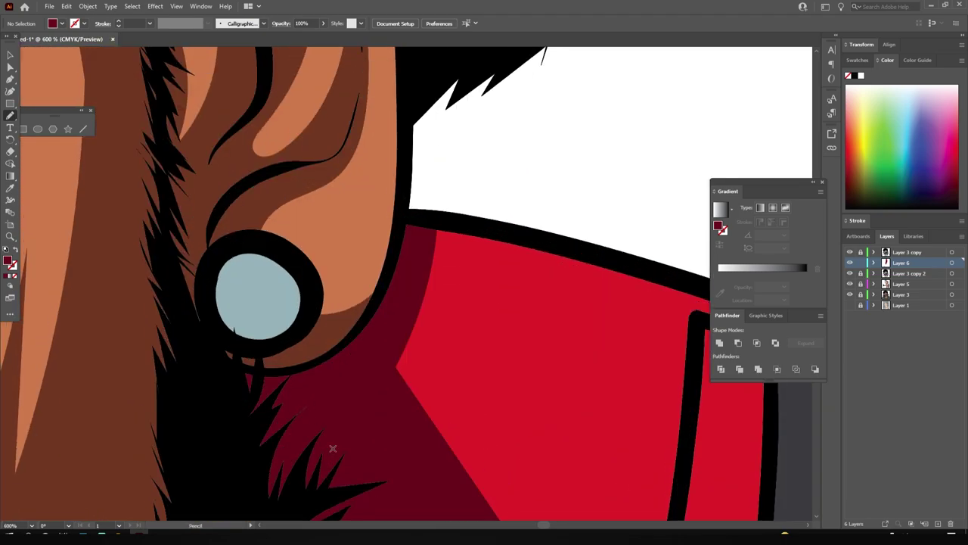
scroll(328, 446, "down", 5)
scroll(320, 505, "up", 1)
scroll(391, 397, "up", 2)
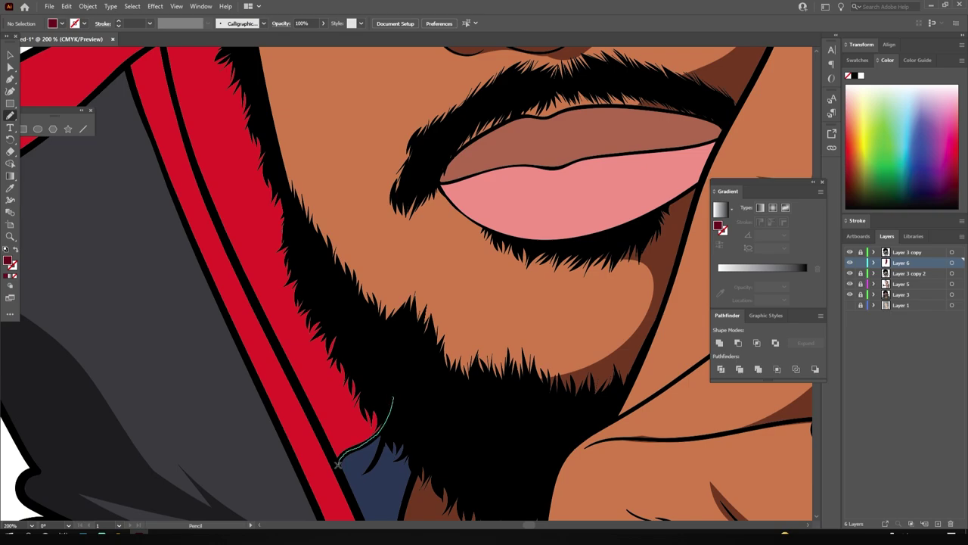
Step: Add dark-red shadows running up the collar and along its inner edge
left_click_drag(338, 463, 261, 126)
scroll(261, 127, "down", 2)
scroll(403, 356, "up", 3)
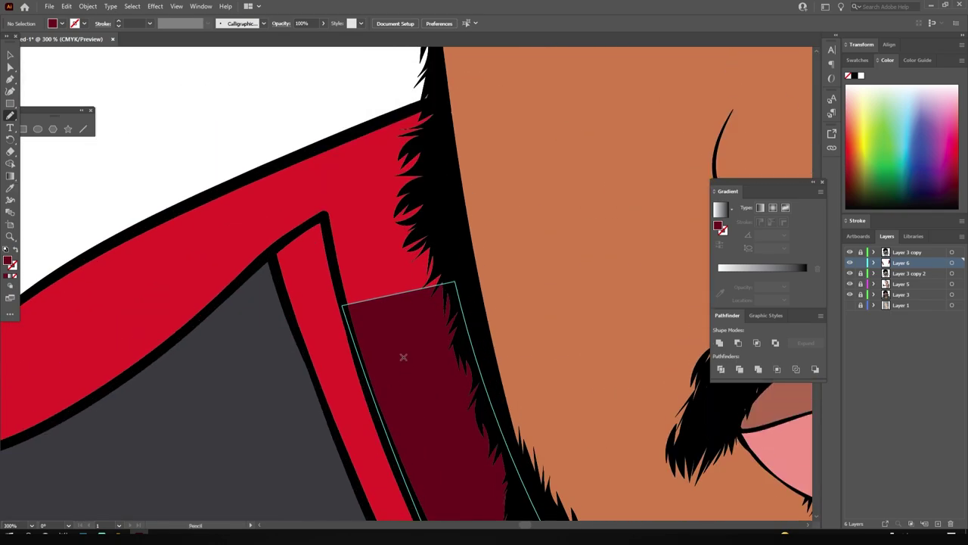
scroll(403, 356, "left", 3)
left_click_drag(484, 342, 569, 134)
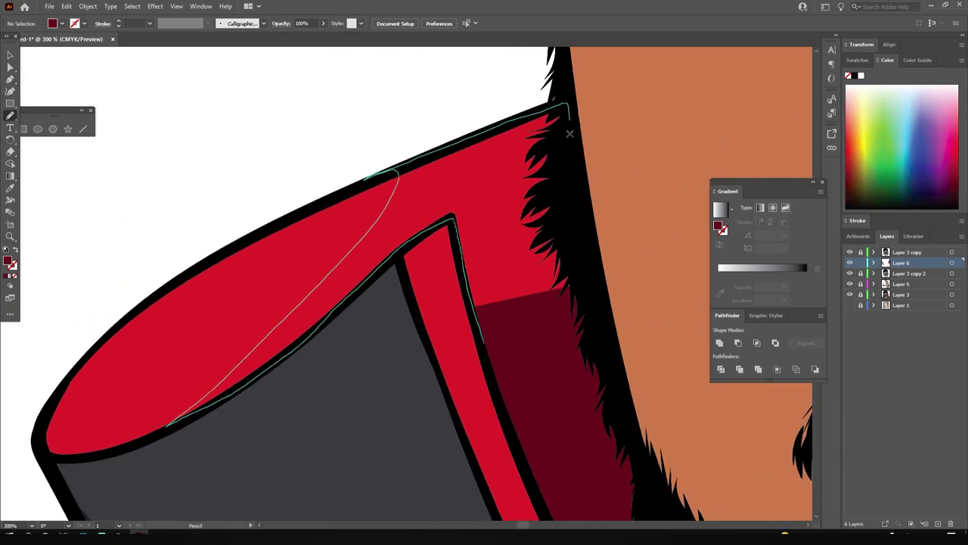
scroll(564, 351, "down", 3)
scroll(565, 351, "down", 3)
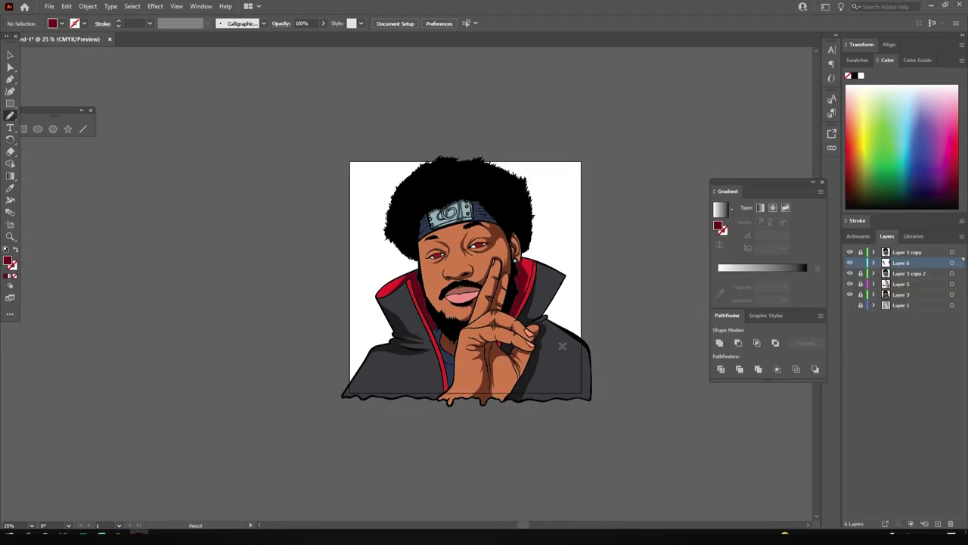
scroll(480, 243, "up", 3)
scroll(481, 244, "up", 2)
scroll(480, 244, "up", 3)
Step: Sample the red iris, darken it, and draw a dark shadow across the upper iris
scroll(480, 244, "up", 2)
key("i")
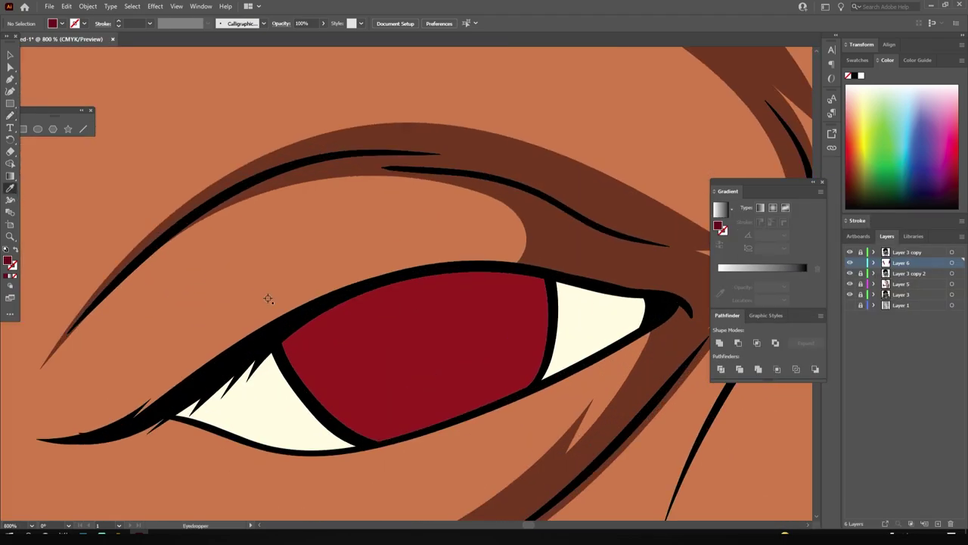
double_click(9, 261)
left_click_drag(722, 359, 724, 367)
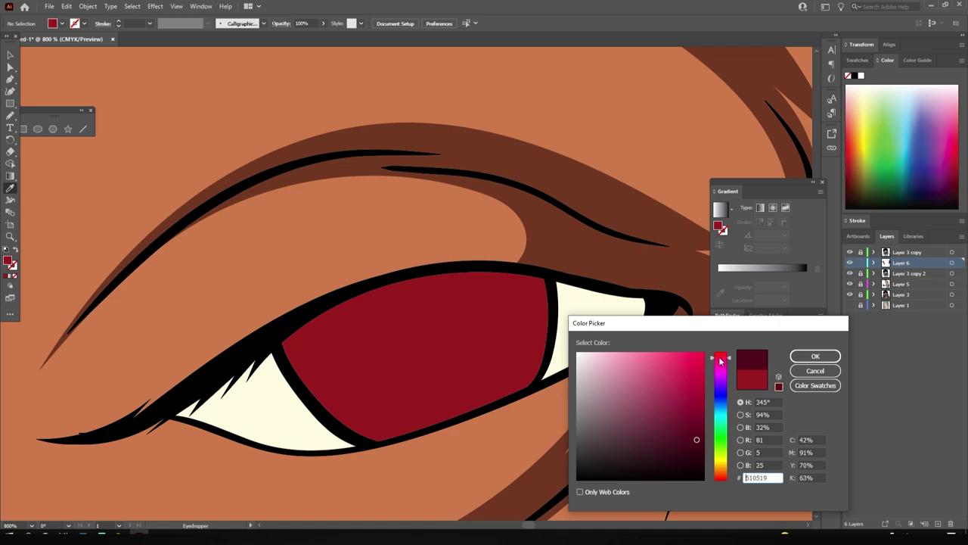
key("Return")
key("n")
left_click_drag(288, 348, 315, 377)
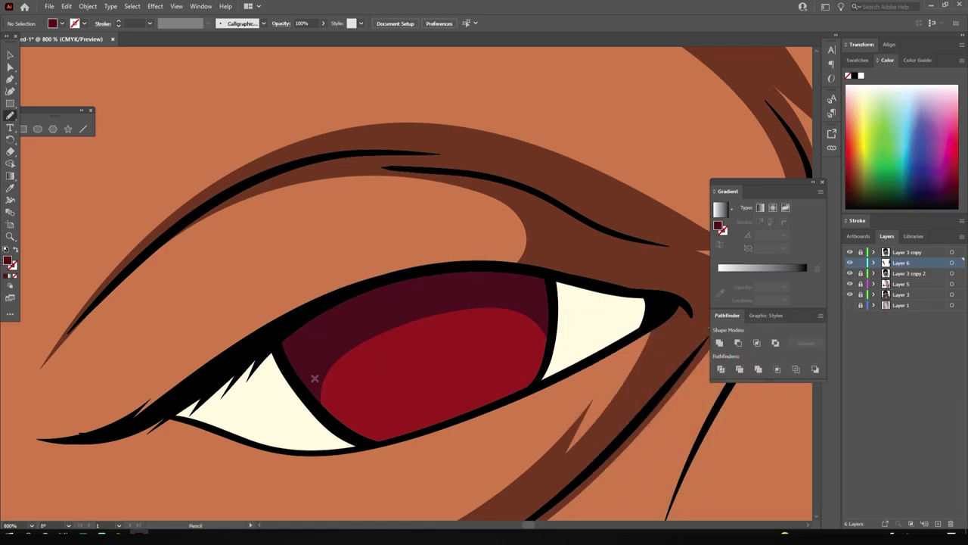
scroll(315, 377, "down", 4)
scroll(220, 210, "up", 5)
mouse_move(219, 210)
left_mouse_down()
mouse_move(576, 217)
mouse_move(223, 212)
left_mouse_up()
scroll(268, 224, "down", 4)
scroll(277, 329, "up", 4)
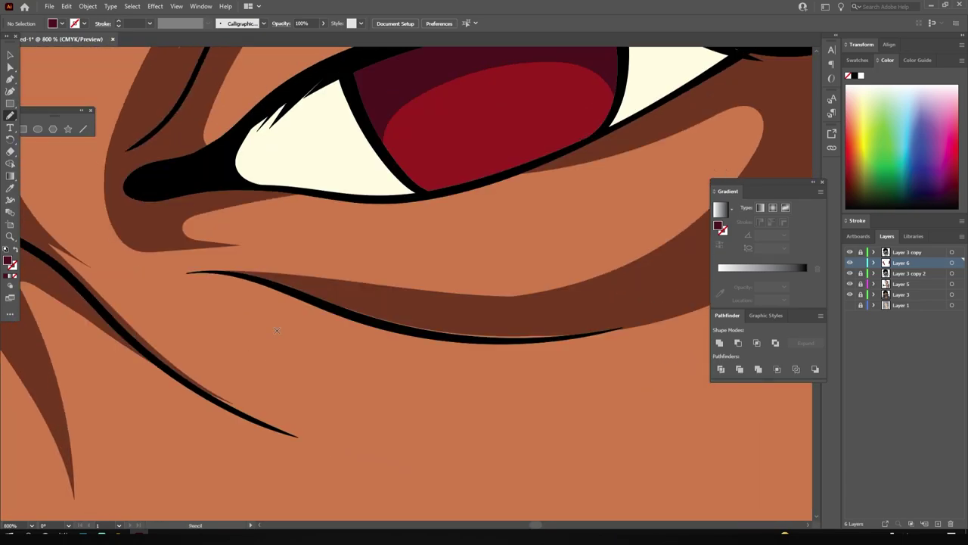
scroll(277, 329, "up", 3)
Step: Set the fill to mauve 8a6a86 and shade the inner and outer corners of the first eye white
key("i")
double_click(9, 261)
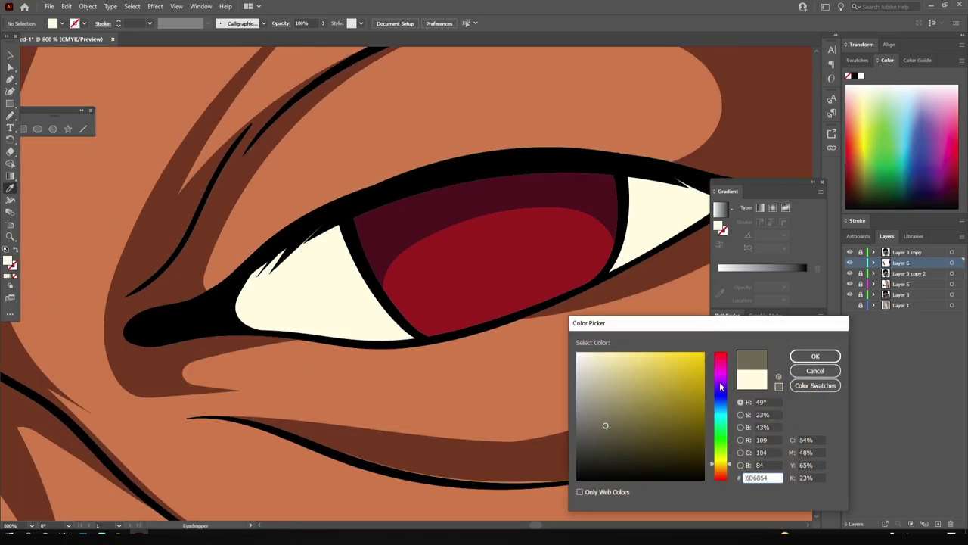
type("8a6a86")
key("Return")
key("n")
left_click_drag(230, 288, 225, 318)
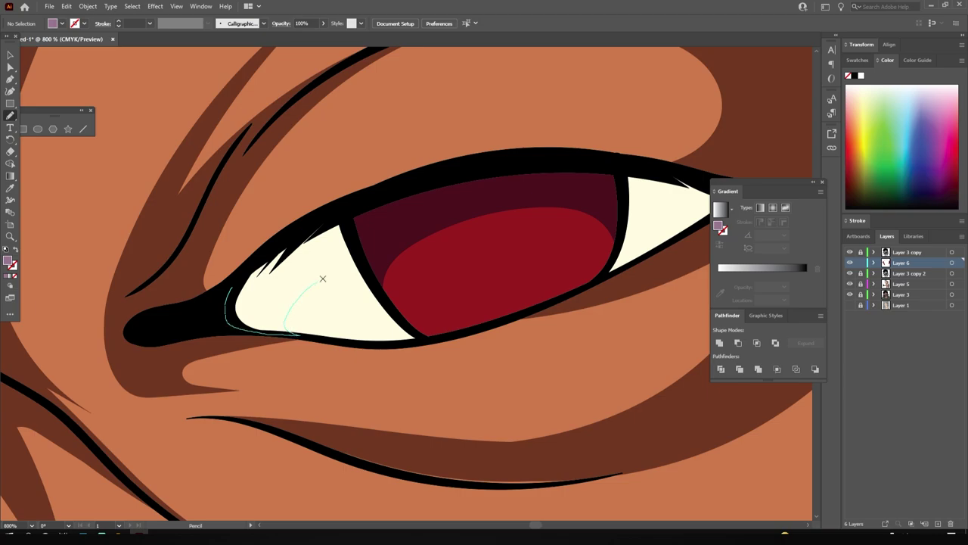
left_click_drag(322, 278, 352, 219)
scroll(343, 328, "up", 2)
scroll(344, 327, "right", 3)
left_click_drag(221, 174, 218, 196)
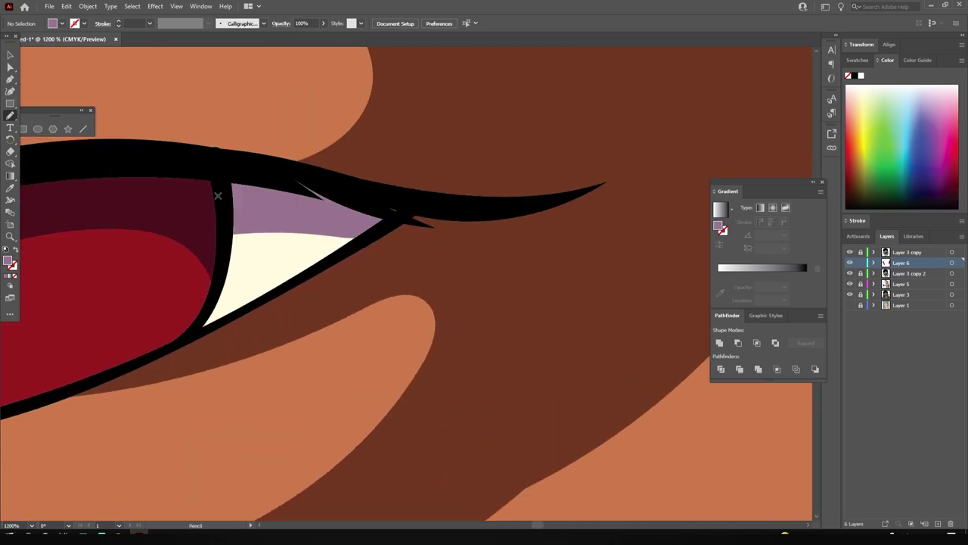
Step: Add mauve corner shadows to the other eye white
scroll(218, 196, "down", 5)
scroll(250, 412, "up", 4)
scroll(136, 331, "up", 1)
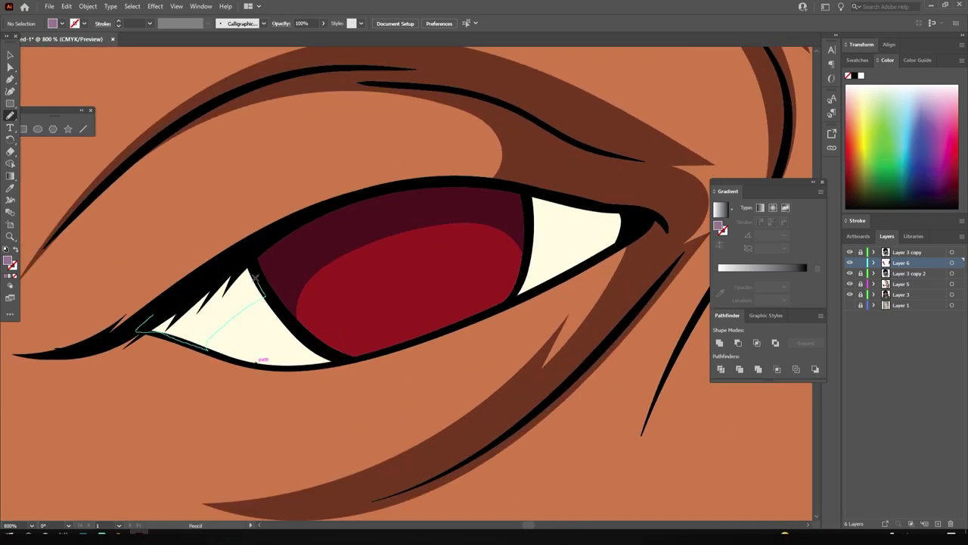
left_click_drag(256, 276, 140, 332)
left_click_drag(530, 230, 519, 255)
scroll(546, 266, "down", 5)
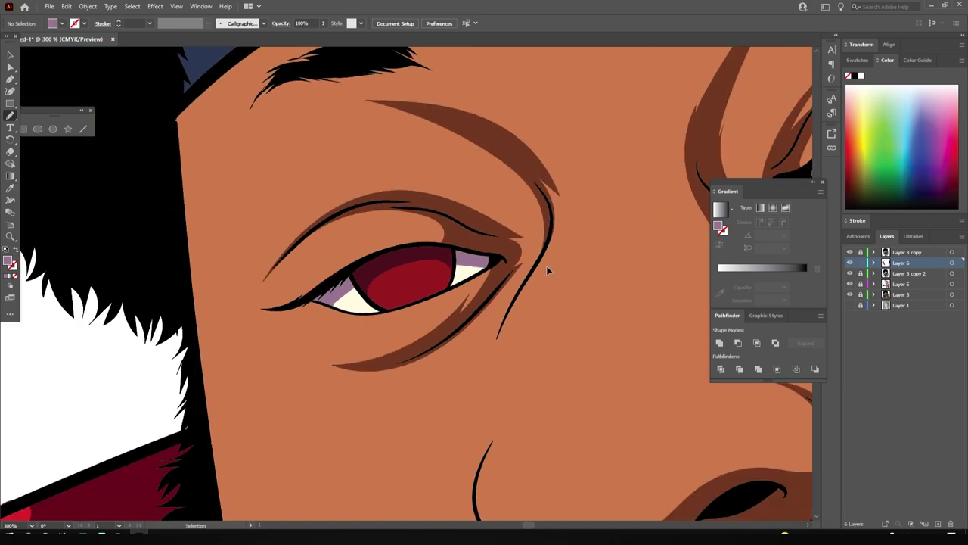
scroll(546, 266, "down", 5)
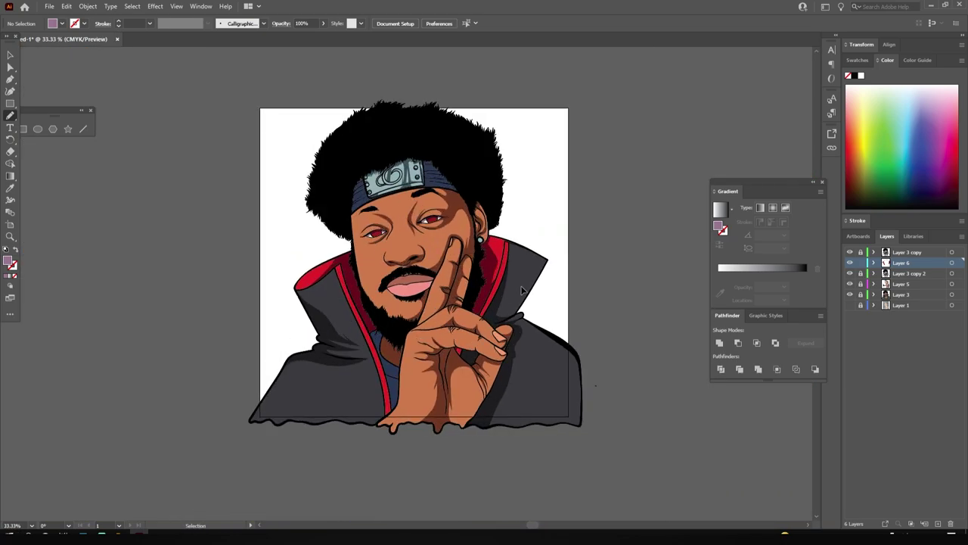
scroll(418, 300, "up", 5)
Step: Sample the lower lip pink, darken it to red, and draw a closed shadow along the lower lip
scroll(307, 320, "up", 1)
key("i")
left_click(307, 320)
double_click(8, 260)
left_click(640, 401)
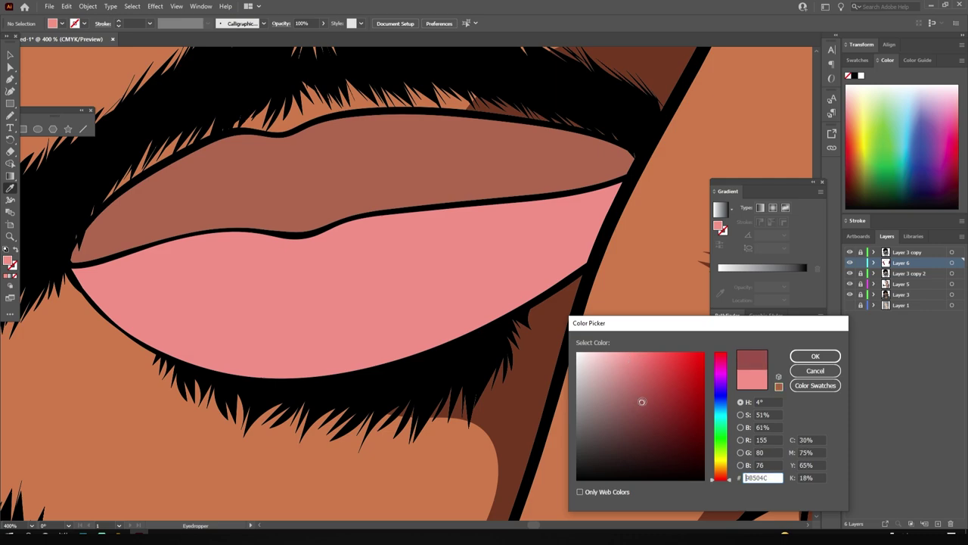
left_click(816, 356)
key("n")
left_click_drag(602, 253, 242, 380)
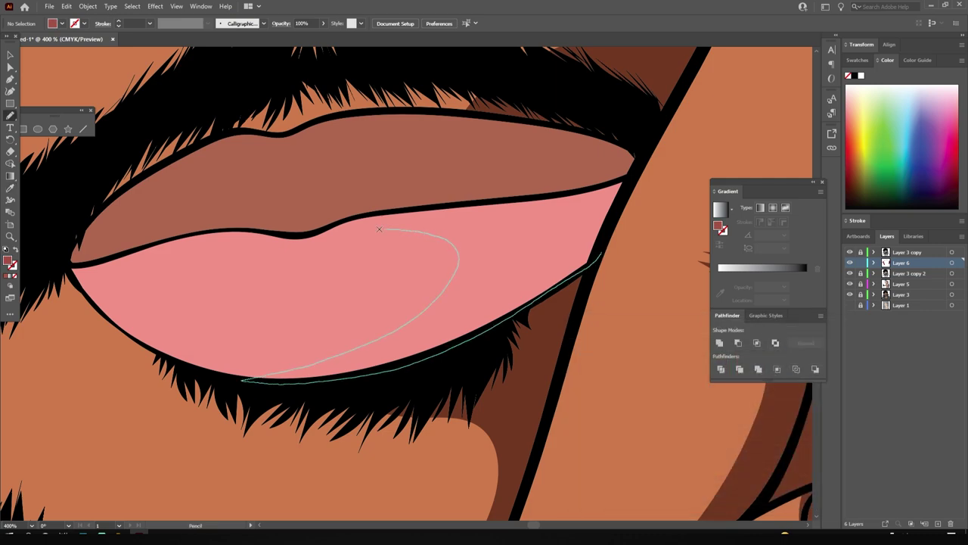
left_click_drag(412, 208, 601, 188)
Step: Pick a darker brown shade and draw a closed shadow shape along the upper lip
key("i")
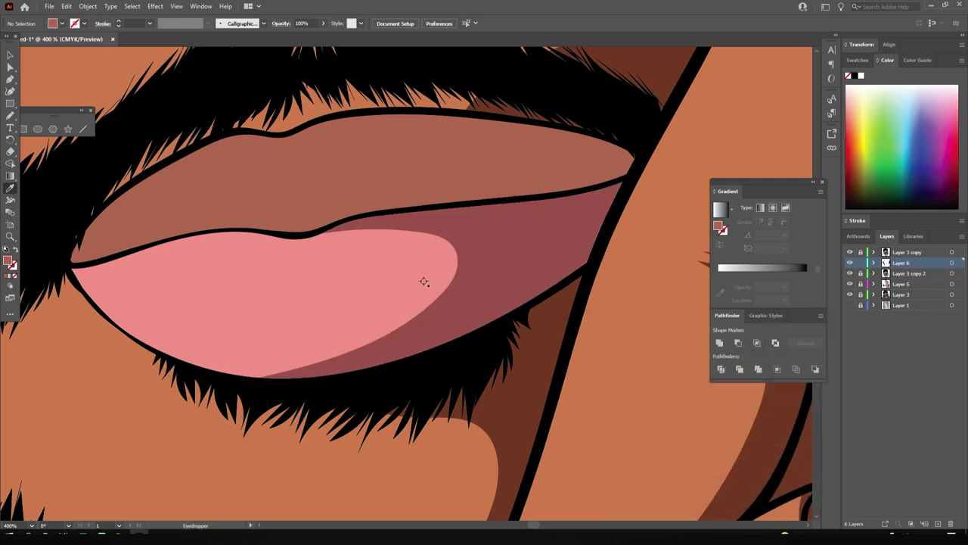
double_click(8, 260)
left_click(652, 419)
left_click(813, 355)
key("n")
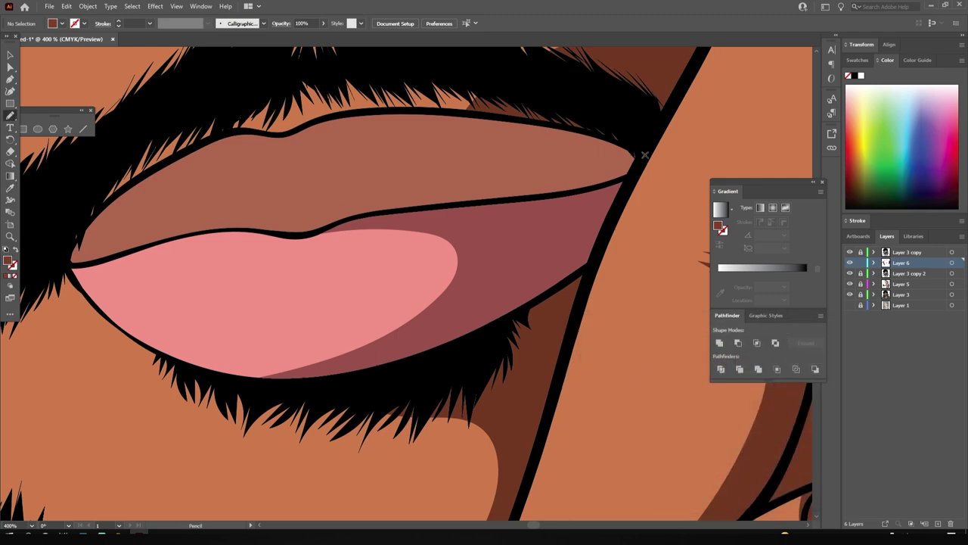
left_click_drag(645, 155, 454, 204)
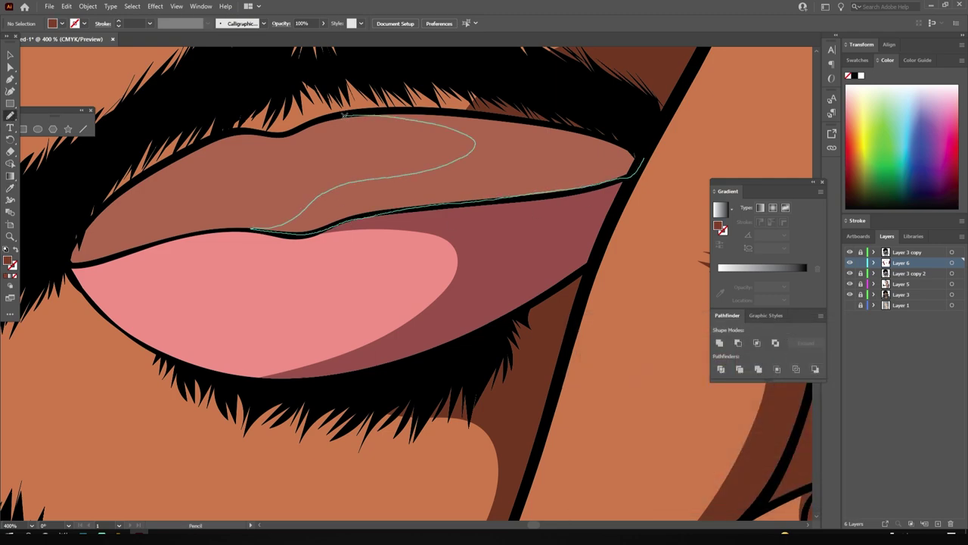
left_click_drag(297, 215, 560, 125)
left_click_drag(348, 200, 271, 230)
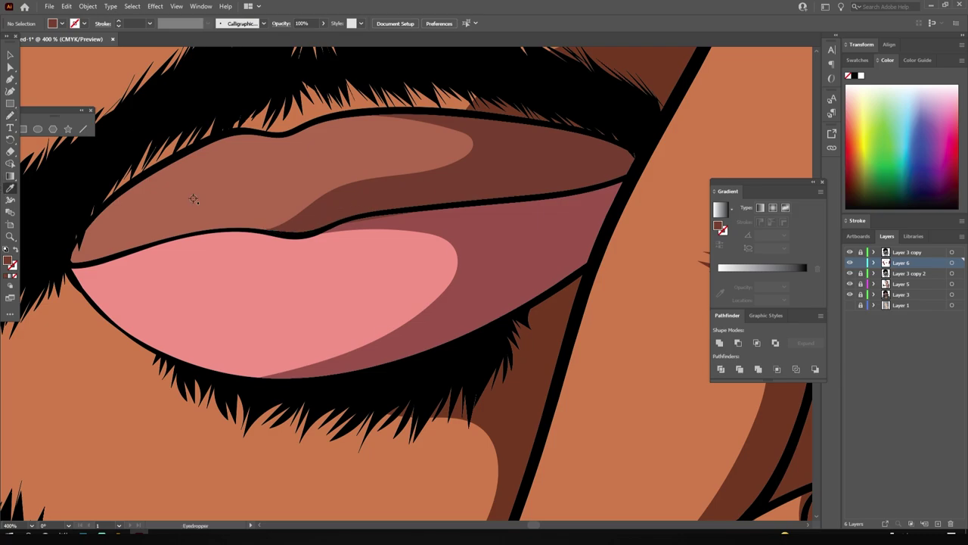
left_click_drag(380, 214, 382, 216)
Step: Shade the lower lip's left corner and extend the upper lip shadow, then zoom out
scroll(423, 302, "down", 5)
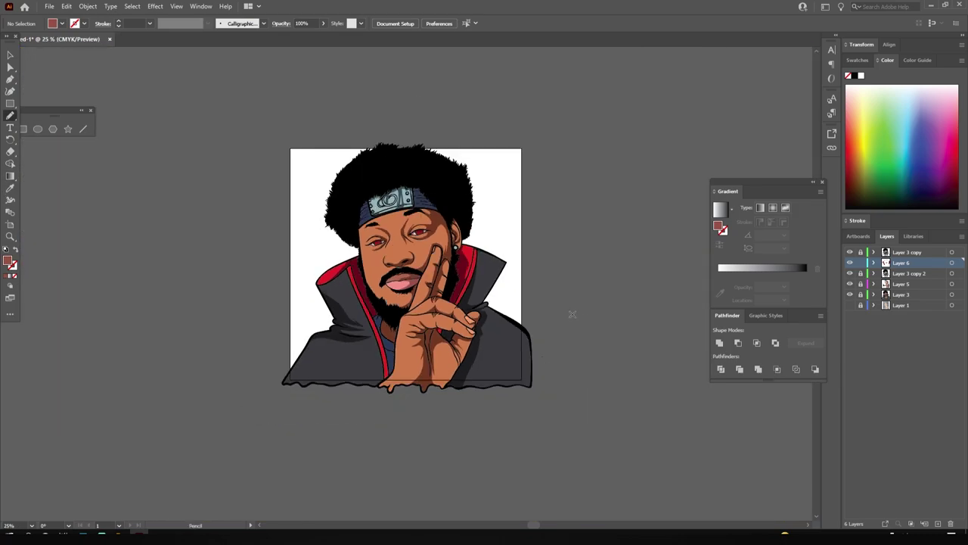
scroll(519, 345, "up", 5)
scroll(159, 272, "up", 2)
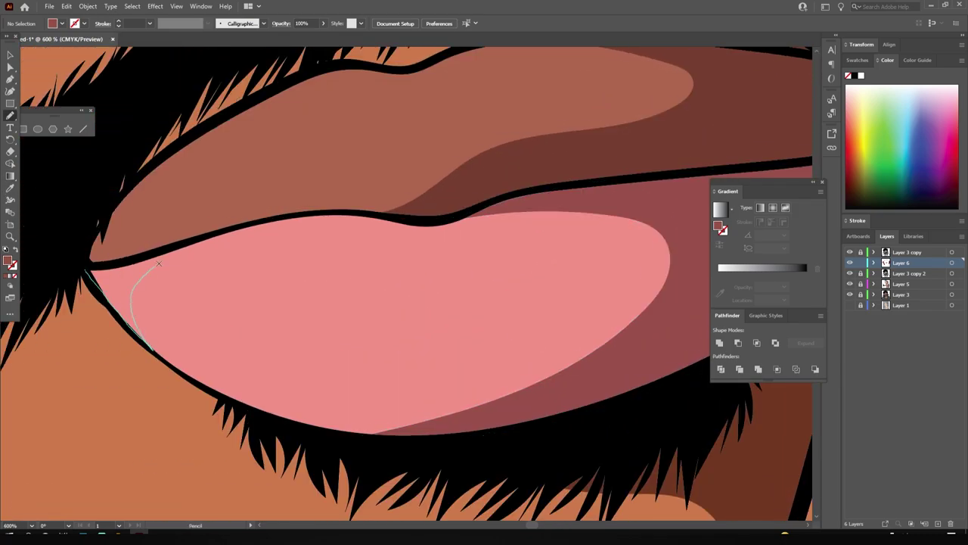
left_click_drag(158, 263, 157, 264)
left_click_drag(518, 185, 411, 216)
mouse_move(85, 223)
left_mouse_down()
mouse_move(291, 215)
mouse_move(126, 245)
left_mouse_up()
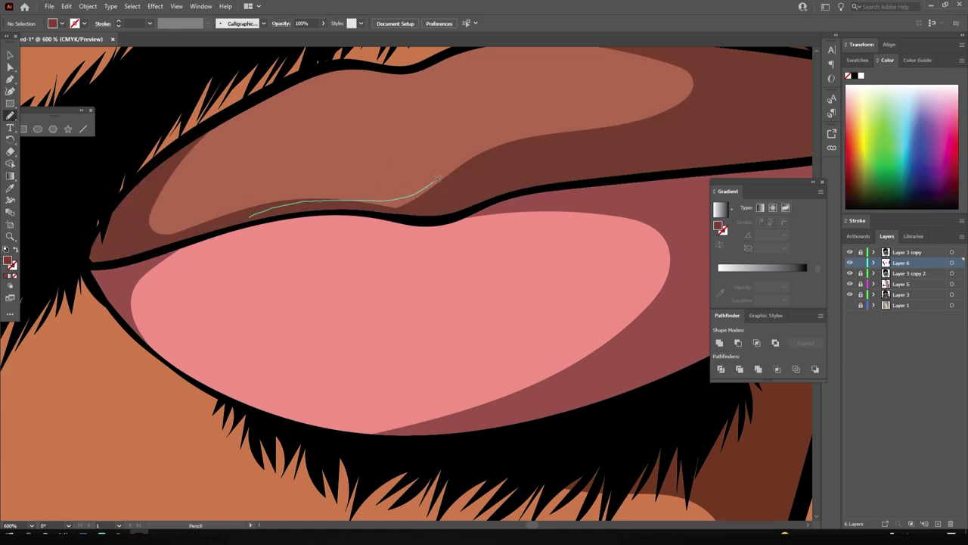
left_click_drag(437, 180, 438, 179)
key("ctrl+minus")
key("ctrl+minus")
key("ctrl+minus")
key("ctrl+minus")
key("ctrl+minus")
key("ctrl+minus")
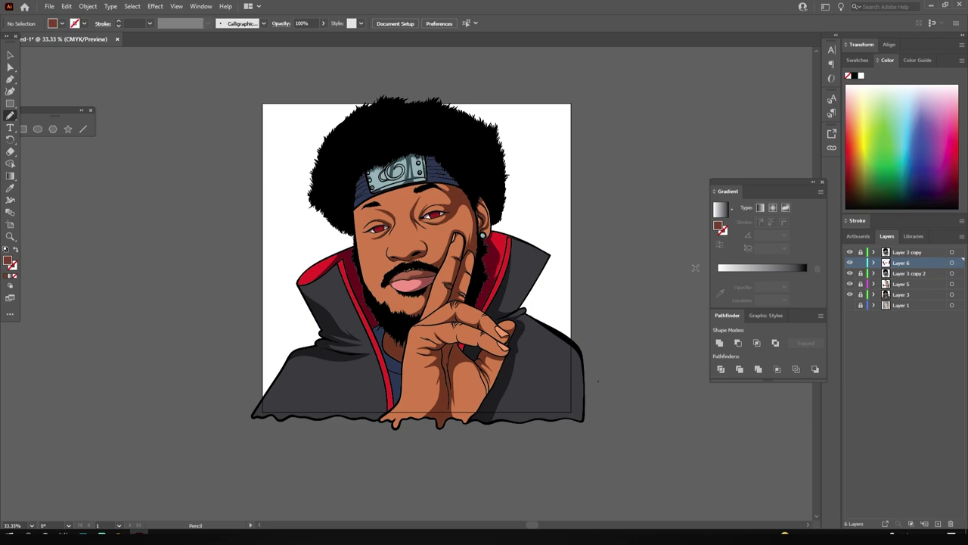
Step: Zoom in on the hand and draw a brown shadow under the index finger and knuckle
scroll(484, 348, "up", 2)
scroll(484, 348, "up", 3)
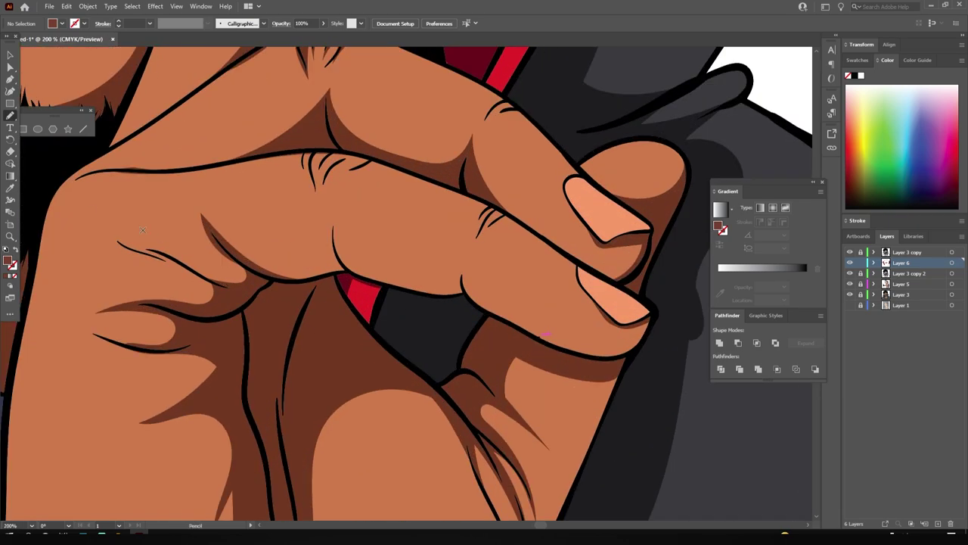
key("ctrl+plus")
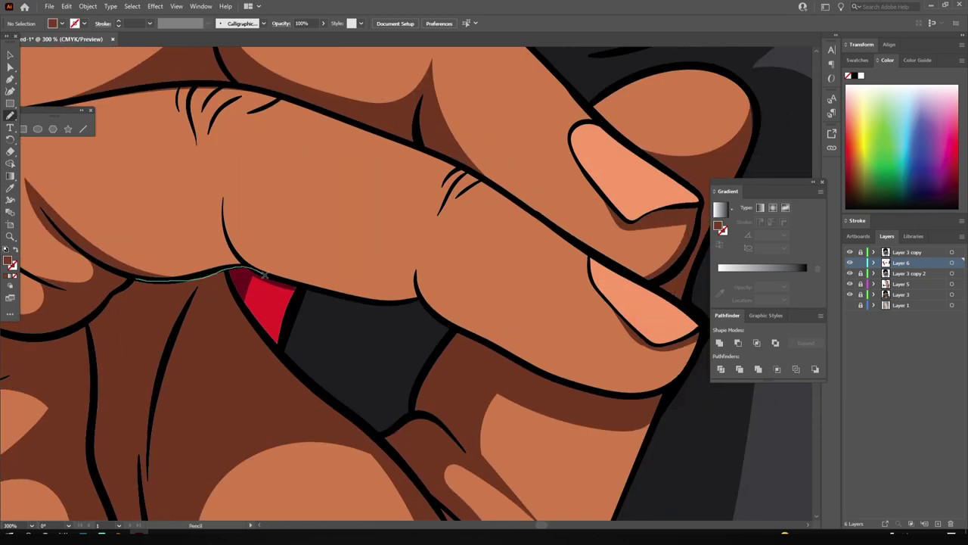
left_click_drag(416, 300, 130, 294)
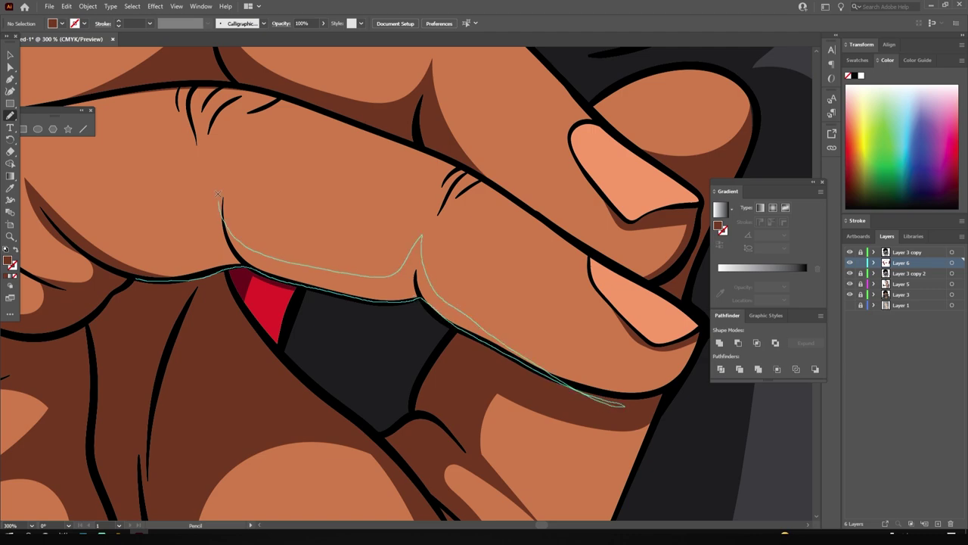
scroll(97, 228, "up", 2)
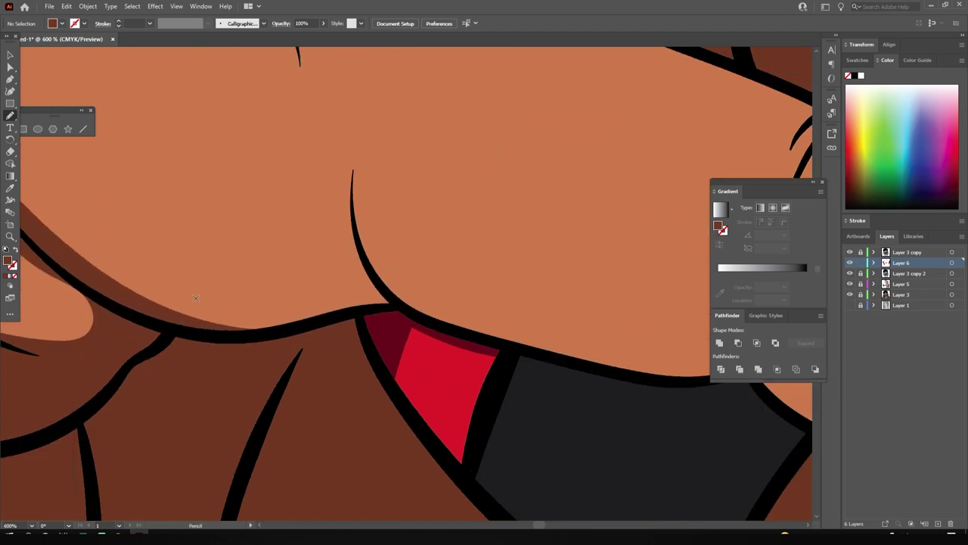
left_click_drag(362, 173, 61, 280)
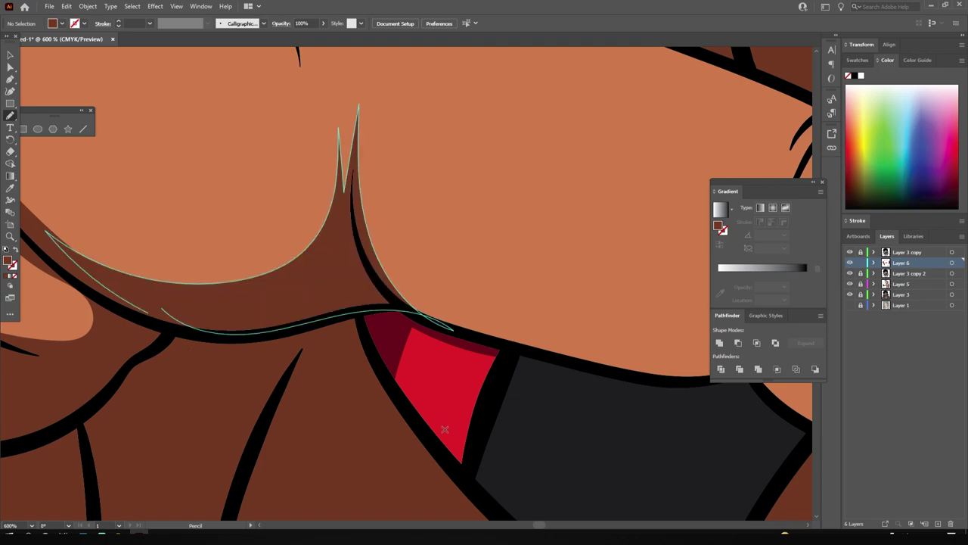
Step: Add another brown shadow along the finger's underside and zoom out to the whole artwork
key("ctrl+minus")
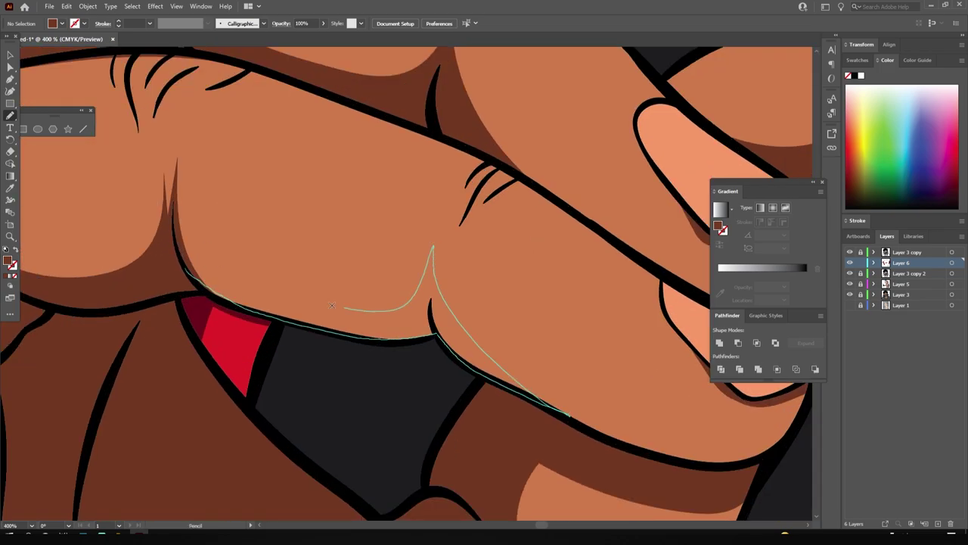
left_click_drag(254, 311, 193, 266)
left_click_drag(327, 316, 433, 339)
key("ctrl+minus")
key("ctrl+minus")
key("ctrl+minus")
key("ctrl+minus")
key("ctrl+minus")
key("ctrl+minus")
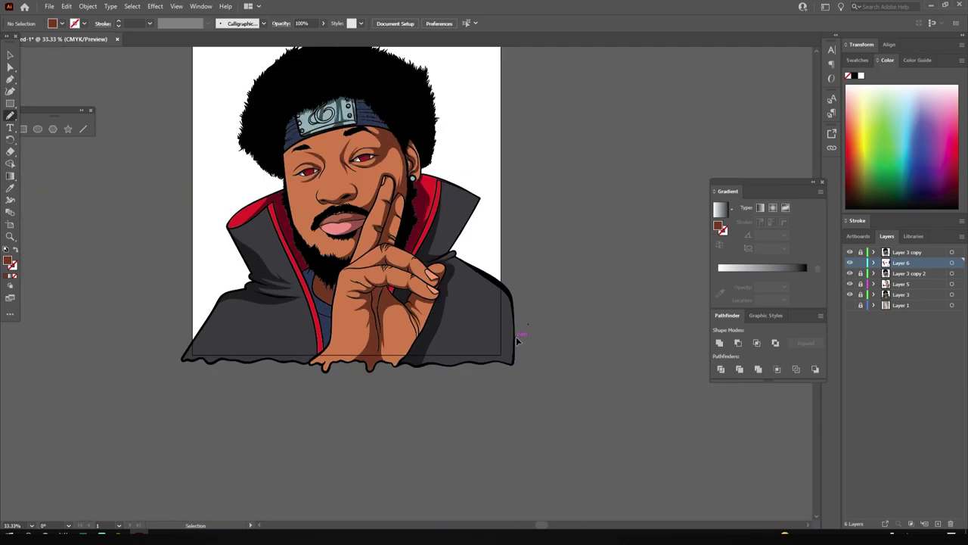
key("ctrl+plus")
key("ctrl+minus")
Step: Sample the headband's dark blue, adjust it to a lighter blue fill, and zoom in on the headband
scroll(336, 232, "up", 1)
scroll(336, 231, "up", 3)
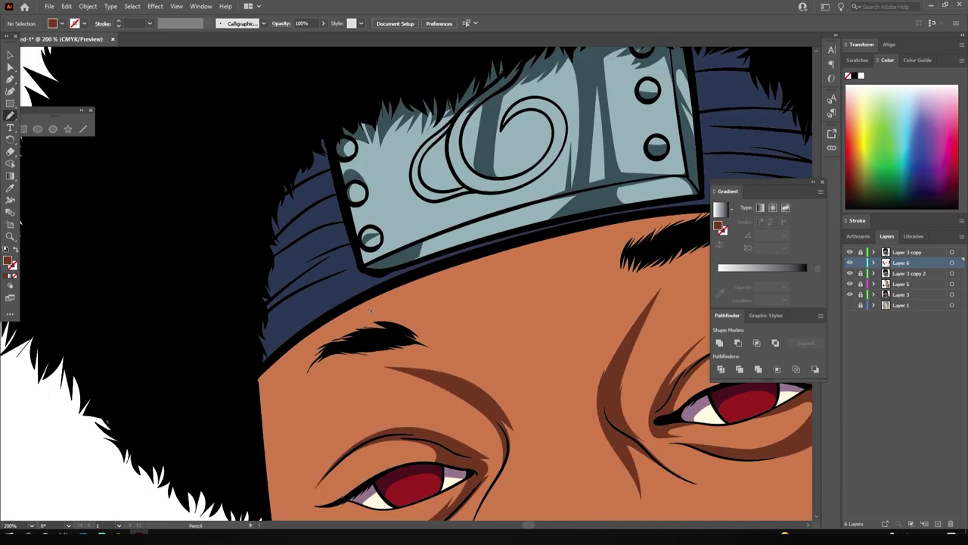
key("i")
left_click(285, 358)
double_click(9, 261)
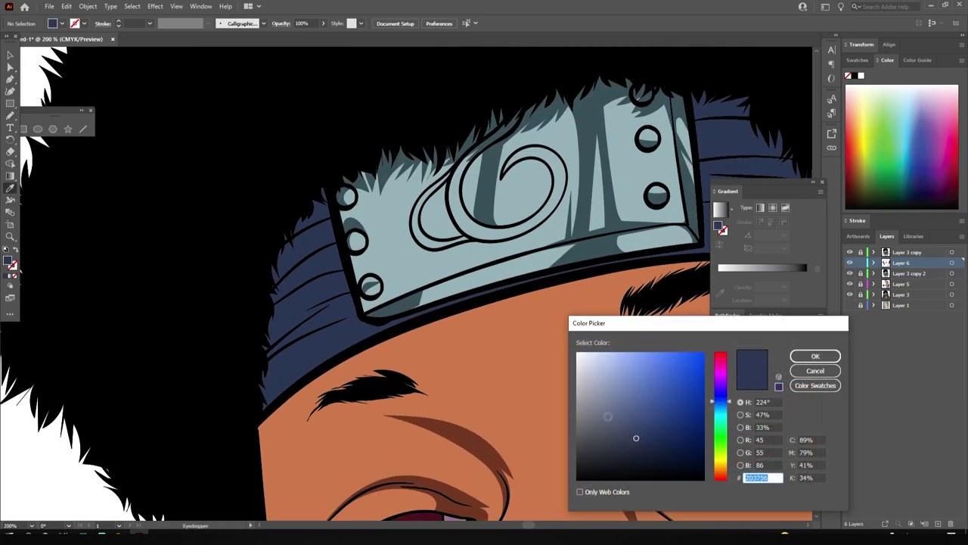
left_click(815, 356)
key("n")
key("ctrl+plus")
Step: Draw lighter blue highlight strands on the headband cloth and along its right edge
left_click_drag(196, 355, 300, 173)
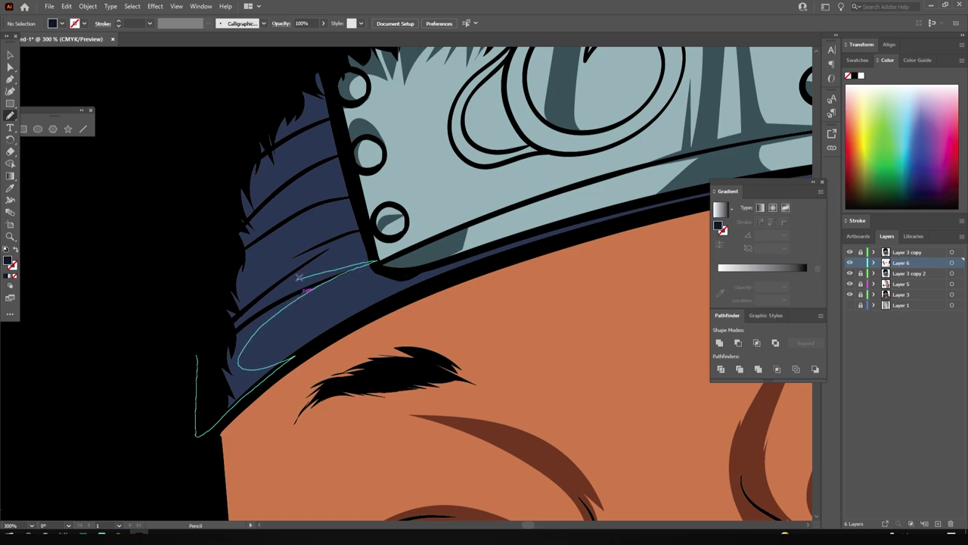
scroll(192, 333, "down", 5)
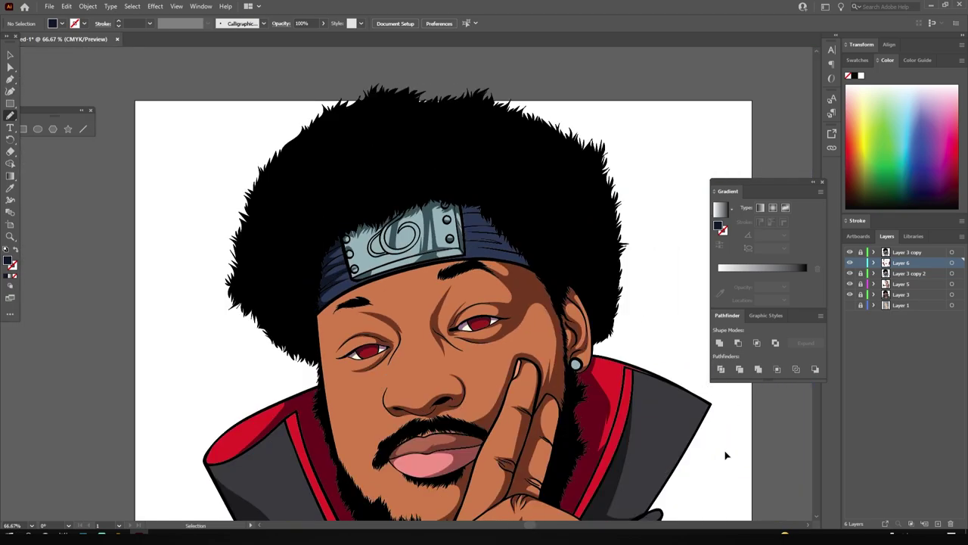
scroll(724, 454, "up", 5)
mouse_move(260, 94)
left_mouse_down()
mouse_move(279, 331)
mouse_move(310, 171)
left_mouse_up()
left_click_drag(432, 368, 564, 204)
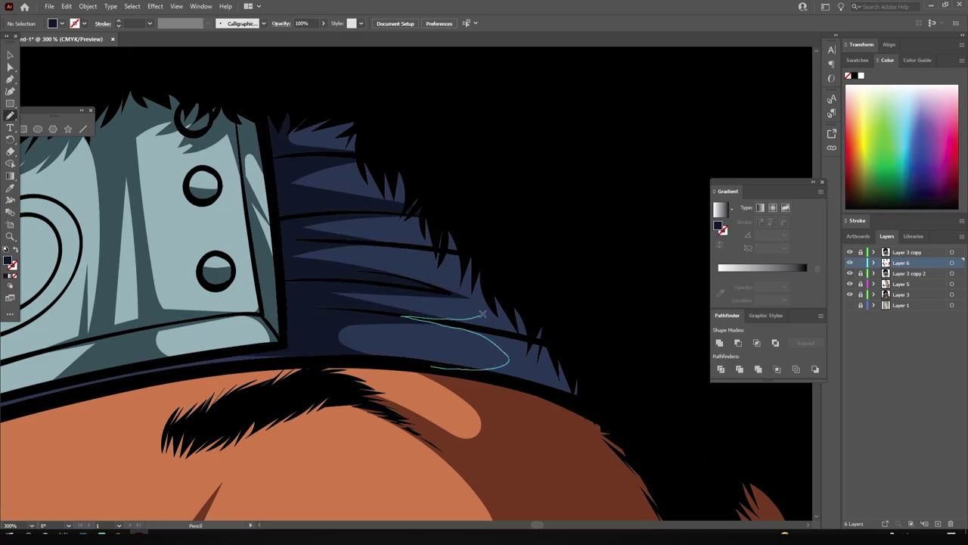
scroll(564, 204, "down", 5)
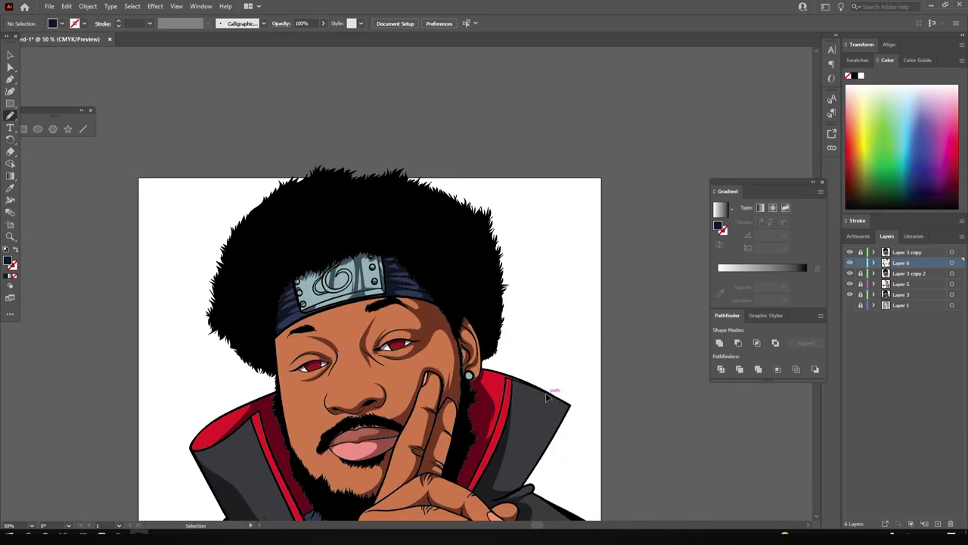
scroll(150, 387, "up", 5)
Step: Add a highlight strand on the headband's left side
mouse_move(150, 387)
left_mouse_down()
mouse_move(381, 289)
mouse_move(428, 292)
left_mouse_up()
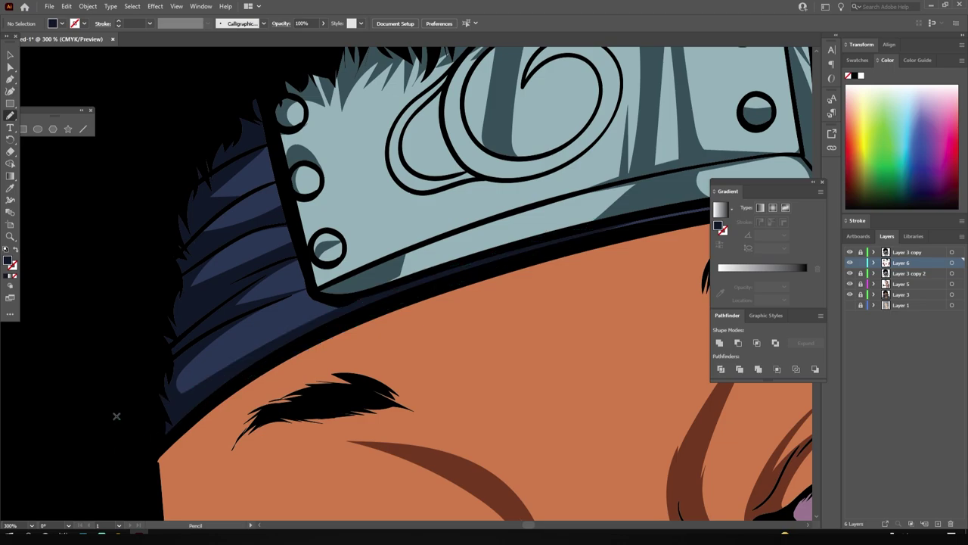
scroll(132, 397, "down", 5)
scroll(151, 382, "right", 1)
mouse_move(149, 247)
left_mouse_down()
mouse_move(433, 201)
mouse_move(126, 246)
left_mouse_up()
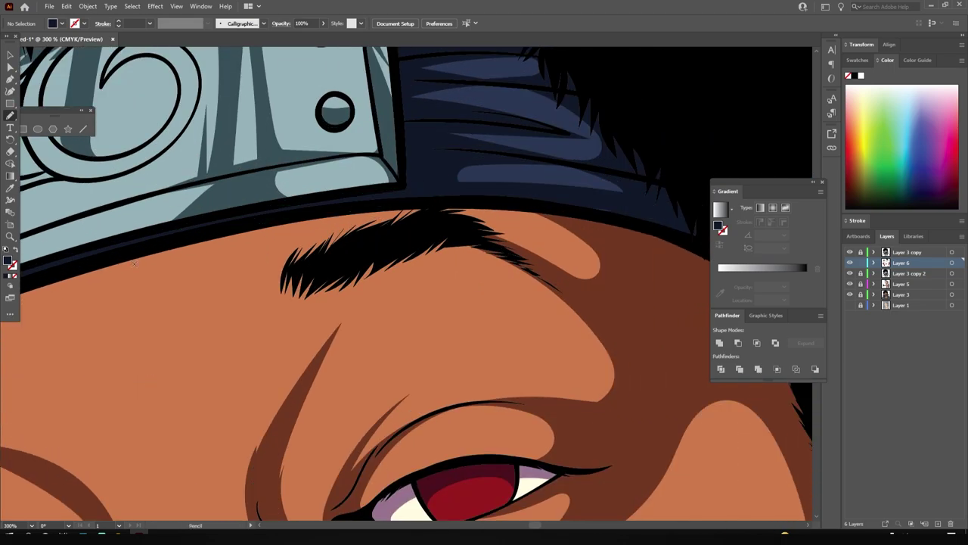
scroll(504, 206, "down", 3)
scroll(629, 297, "down", 3)
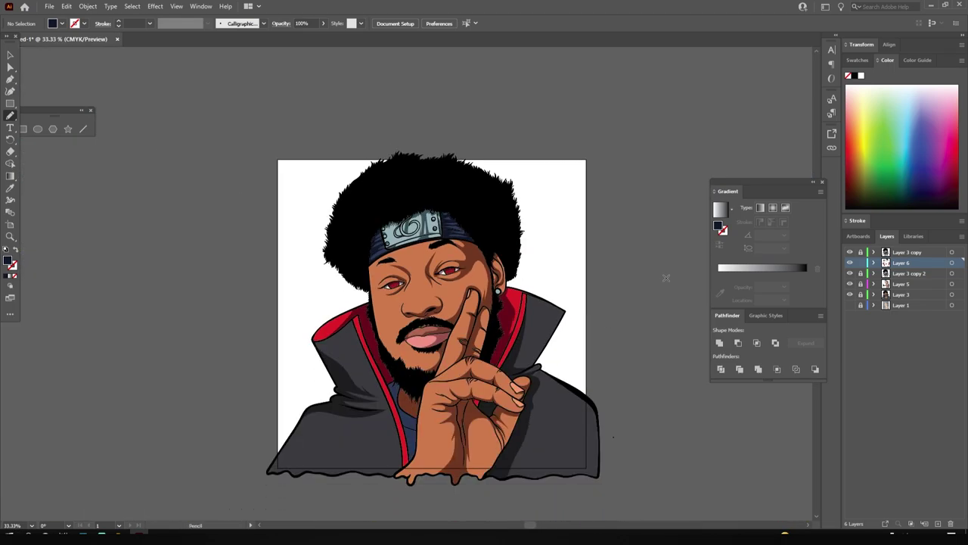
scroll(624, 274, "down", 1)
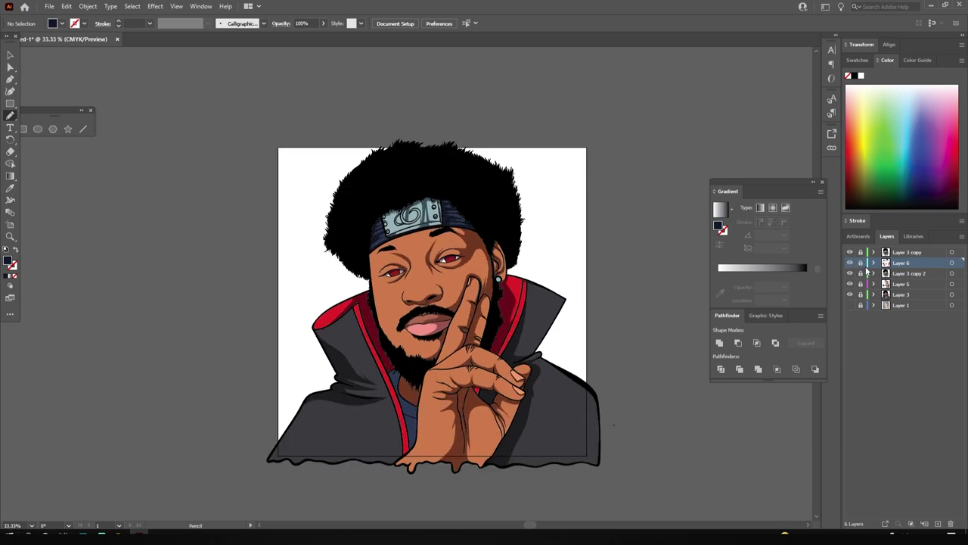
Step: Create Layer 7 and set the fill to a darker shade of the sampled face skin brown
left_click(900, 294)
left_click(938, 523)
left_click(11, 188)
key("ctrl+1")
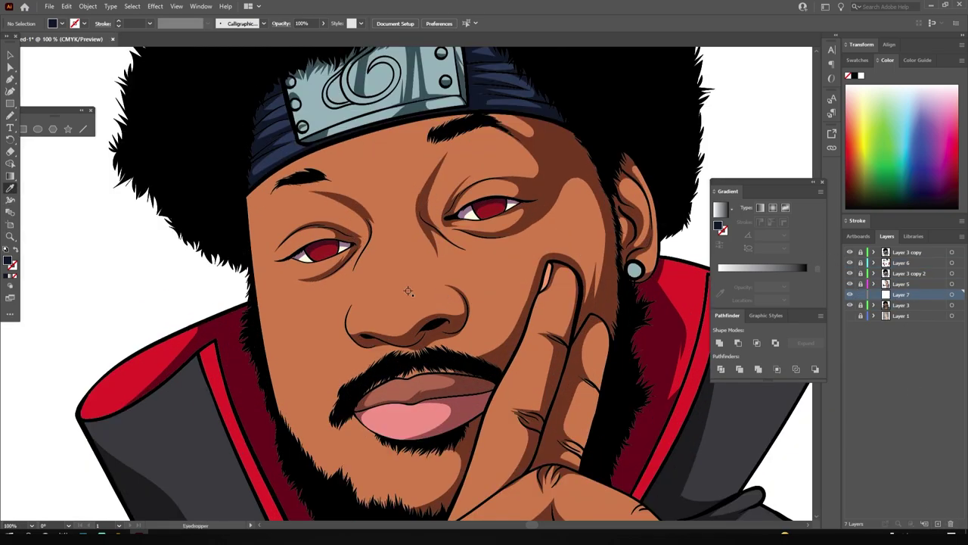
left_click(400, 249)
double_click(8, 261)
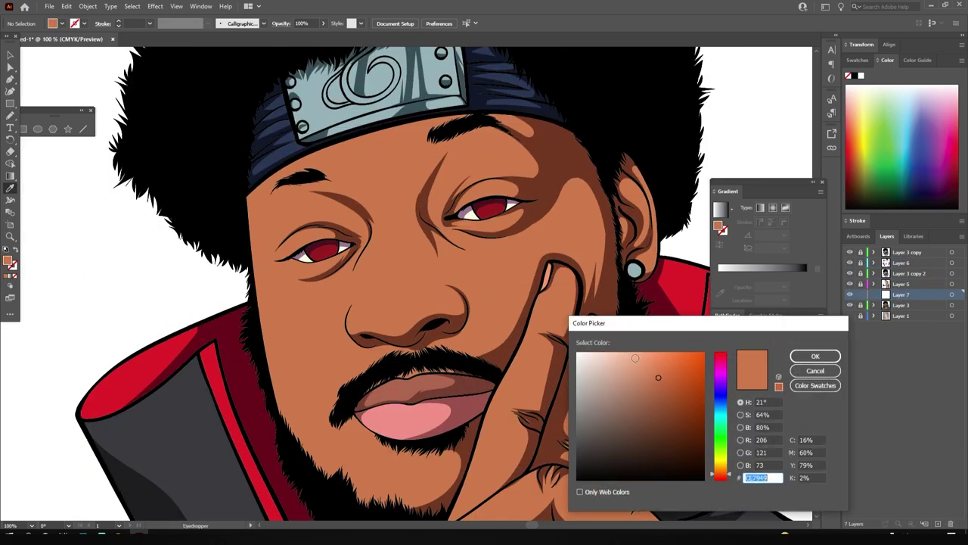
left_click(816, 355)
key("n")
Step: Draw darker shading shapes over the nose, along the nostril and beside the nose
scroll(447, 329, "up", 2)
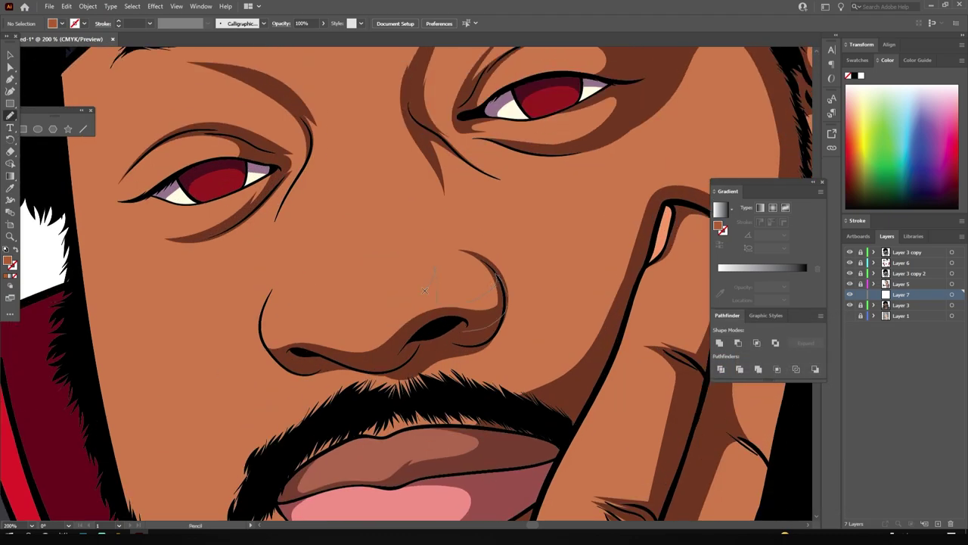
left_click_drag(424, 290, 405, 305)
left_click_drag(267, 305, 263, 316)
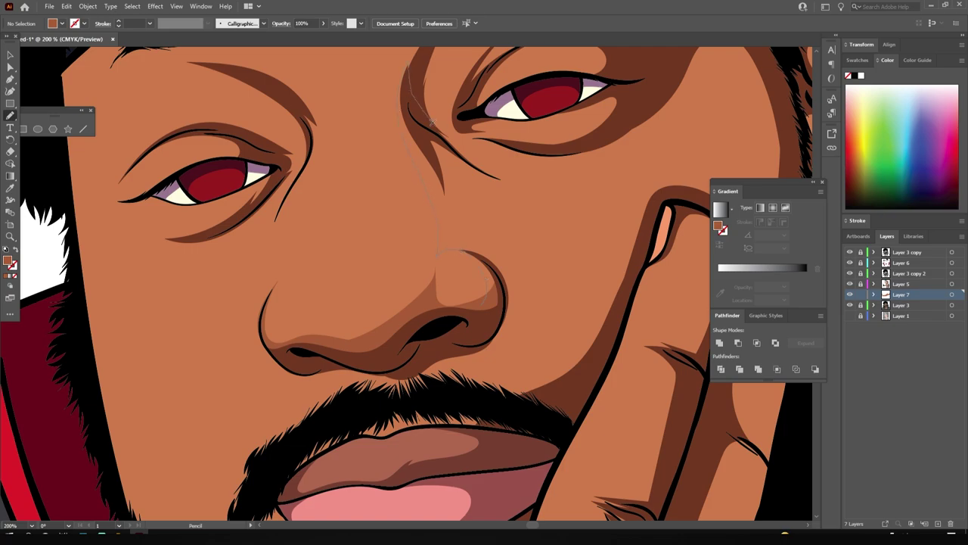
left_click_drag(488, 325, 492, 328)
scroll(510, 362, "down", 3)
scroll(347, 260, "up", 2)
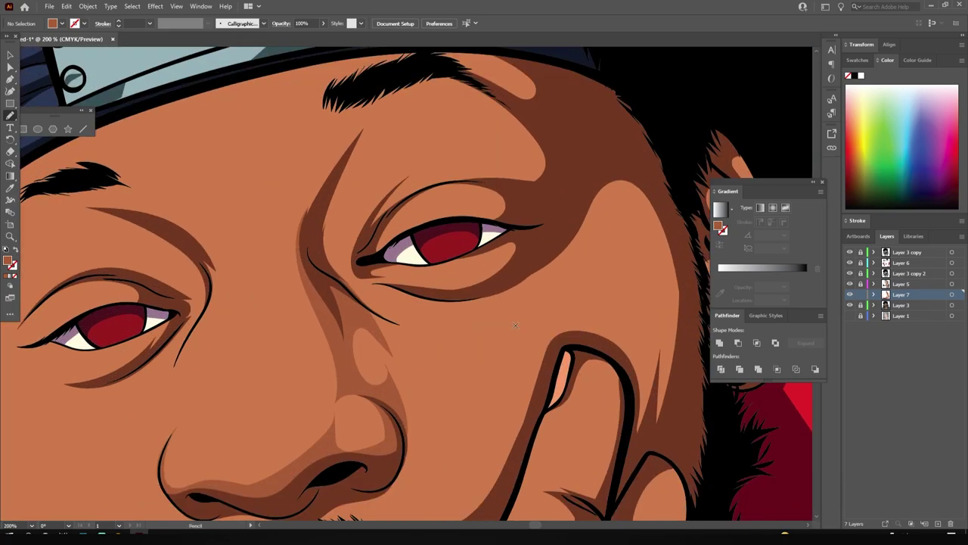
scroll(316, 278, "up", 1)
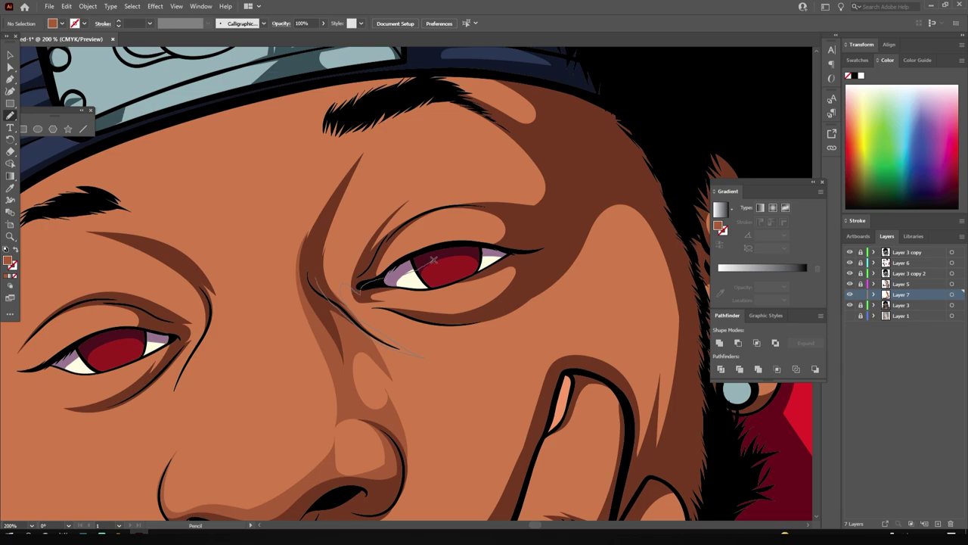
Step: Add darker shading around and under the eye
left_click_drag(384, 163, 382, 165)
scroll(454, 197, "down", 3)
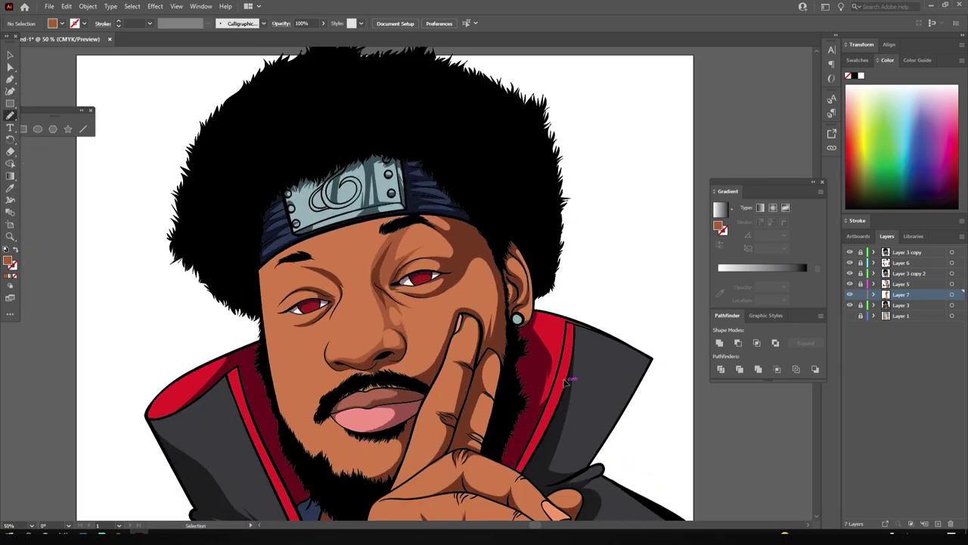
scroll(529, 227, "up", 3)
left_click_drag(425, 219, 444, 214)
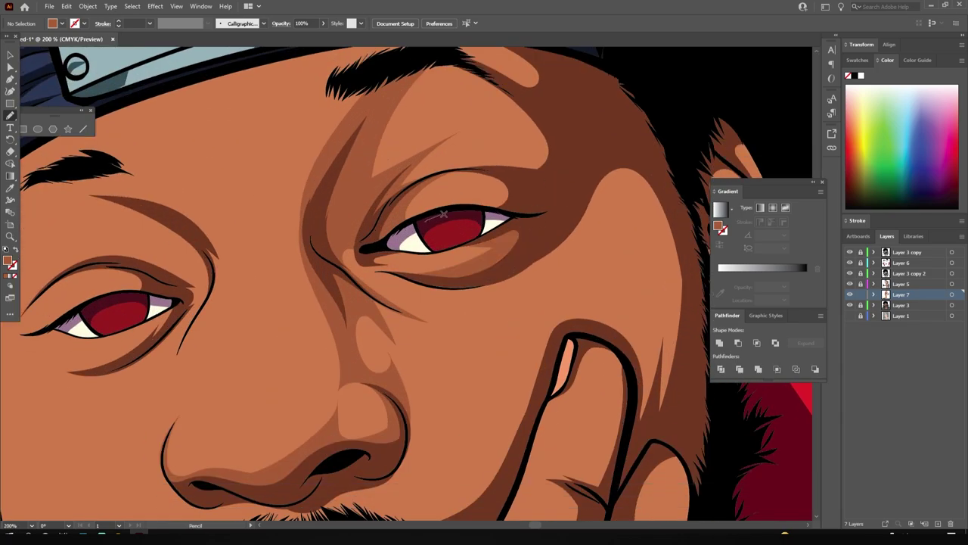
left_click_drag(498, 101, 499, 102)
scroll(500, 106, "down", 3)
scroll(560, 189, "up", 3)
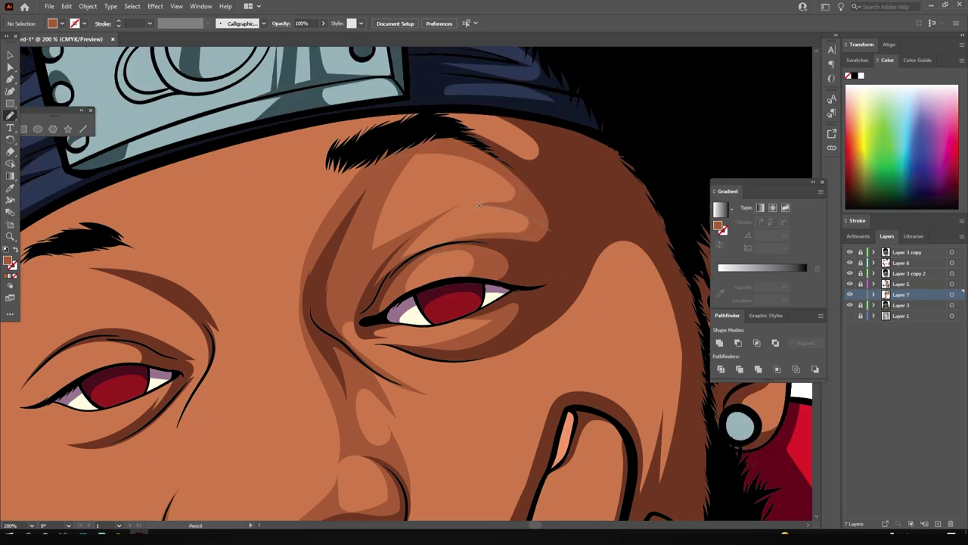
scroll(409, 99, "down", 3)
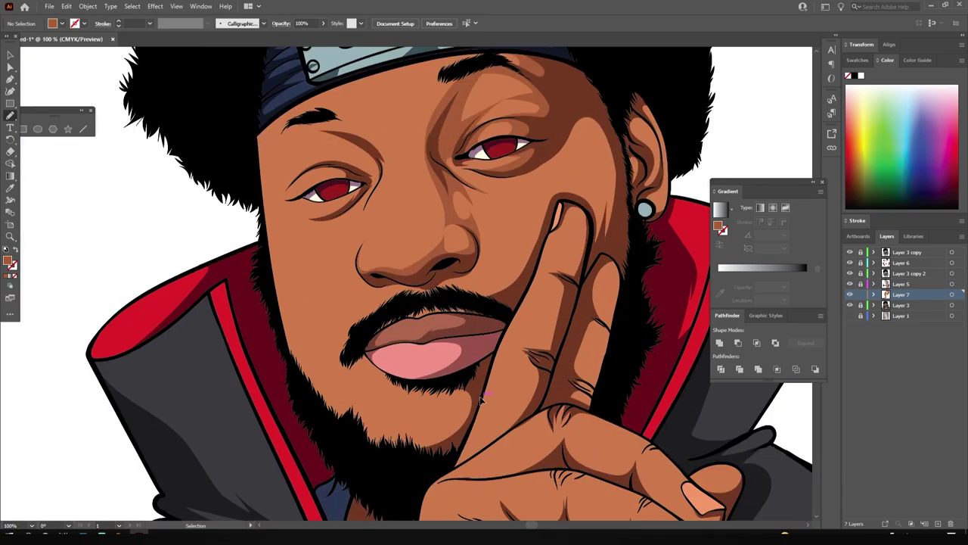
scroll(416, 243, "up", 3)
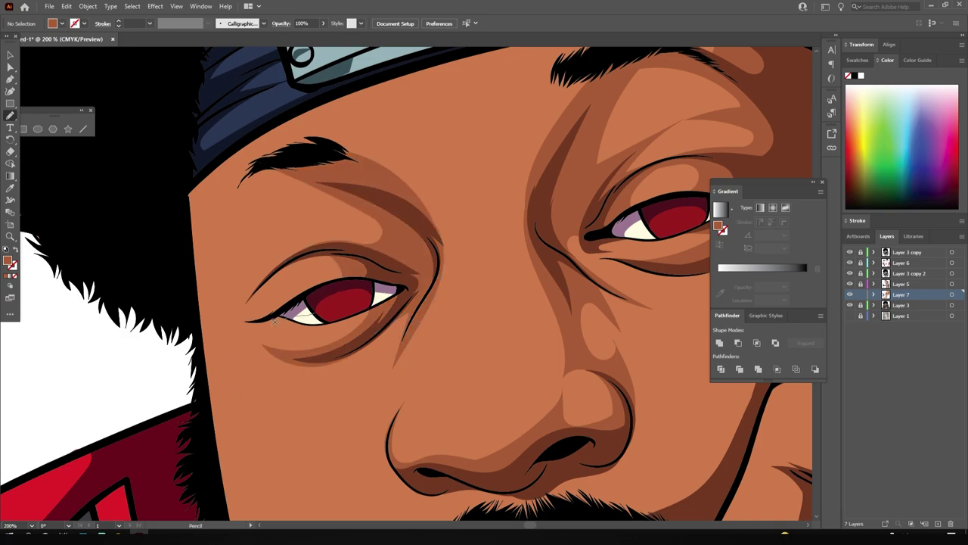
scroll(727, 390, "down", 3)
scroll(593, 342, "up", 5)
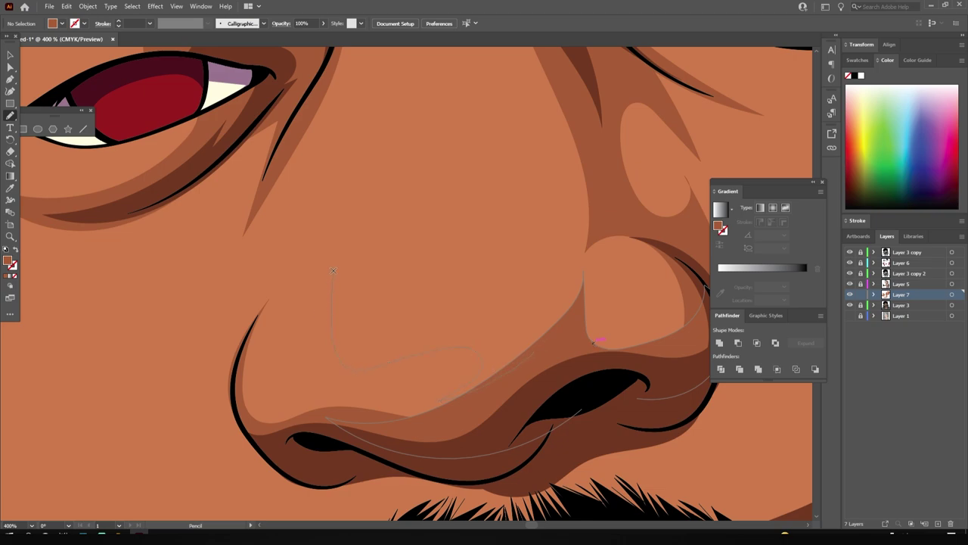
Step: Shade around the nose, below the lower lip, and into the beard at the chin
left_click_drag(332, 270, 450, 419)
scroll(484, 302, "down", 5)
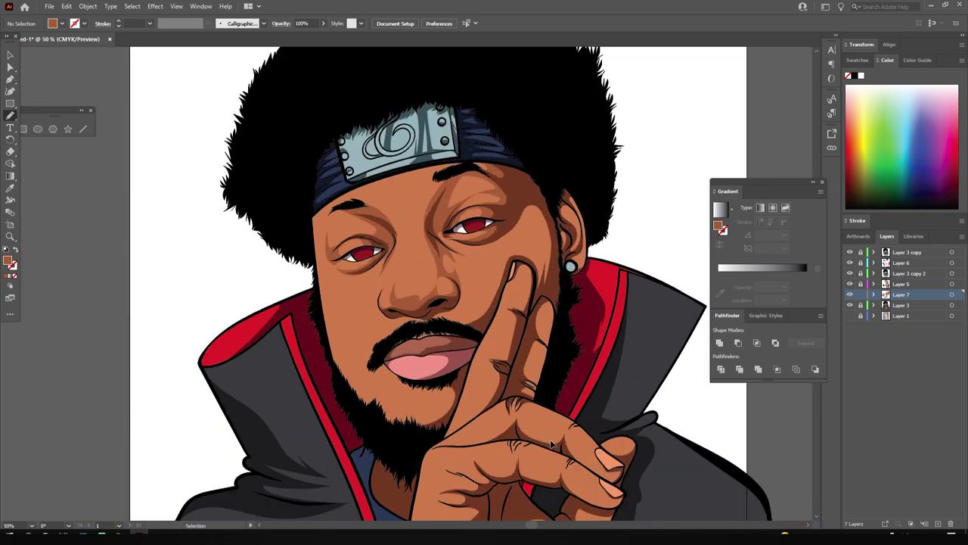
scroll(340, 369, "up", 4)
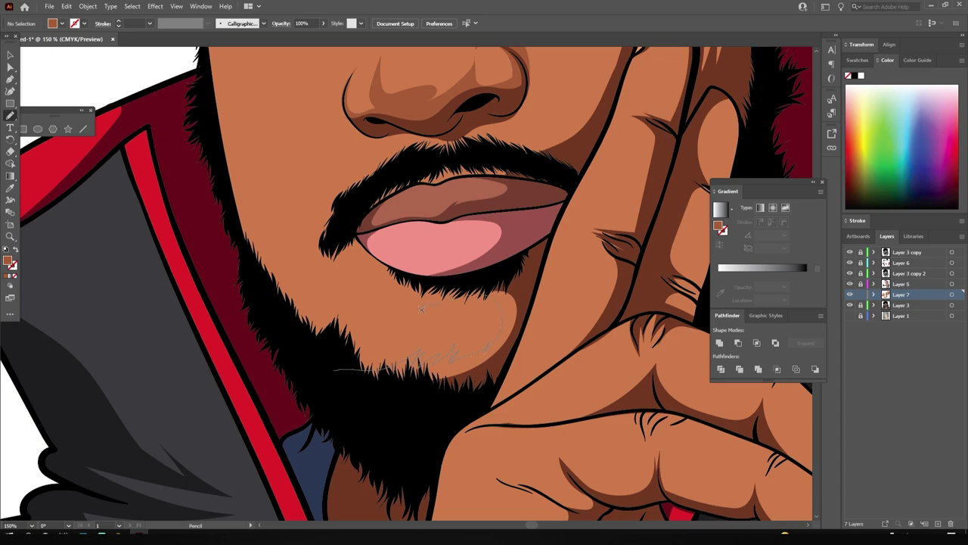
left_click_drag(333, 371, 390, 433)
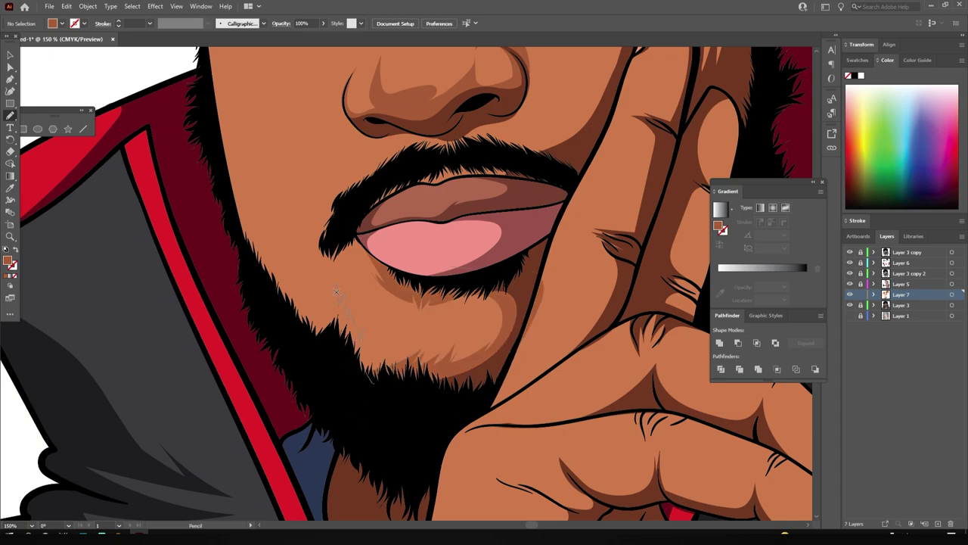
left_click_drag(336, 291, 354, 431)
scroll(342, 393, "down", 5)
scroll(227, 303, "up", 5)
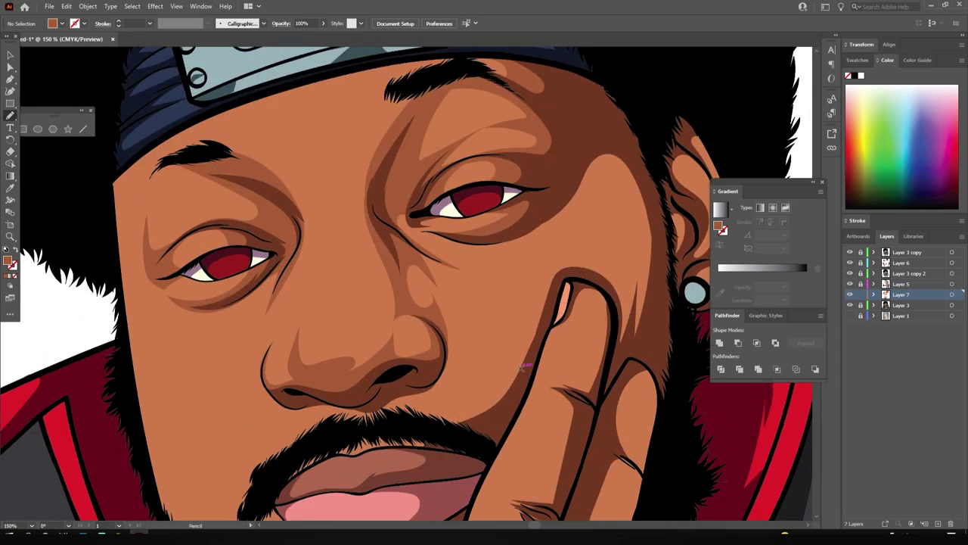
scroll(112, 295, "up", 1)
scroll(558, 141, "up", 2)
Step: Erase stray lines and finish the dark shadow shape on the cheek beside the finger
key("shift+e")
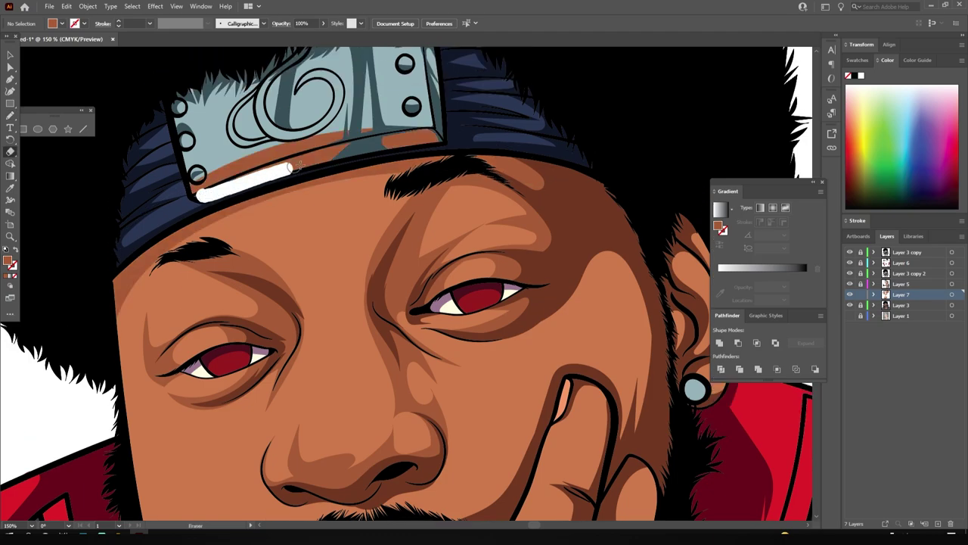
left_click_drag(197, 201, 142, 227)
scroll(386, 406, "down", 5)
scroll(460, 382, "up", 5)
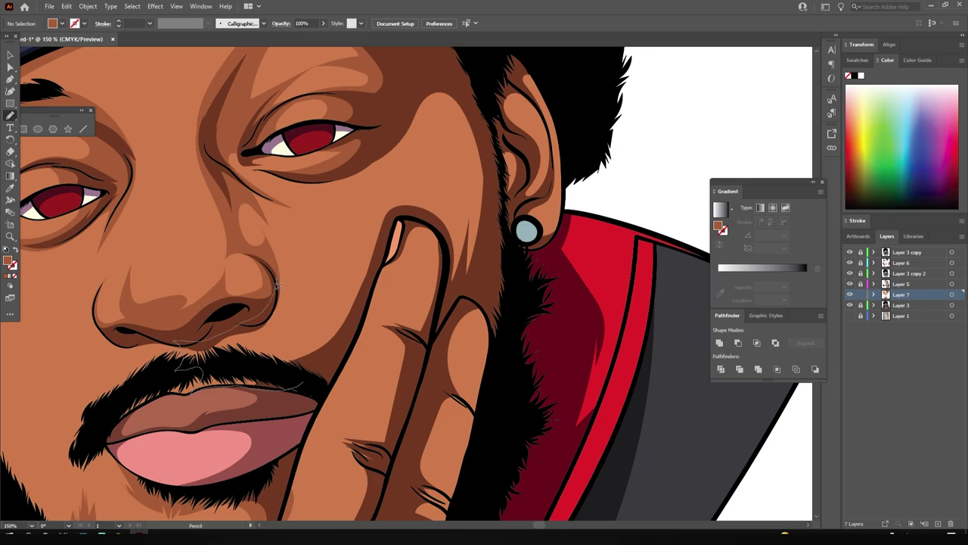
left_click_drag(363, 200, 317, 415)
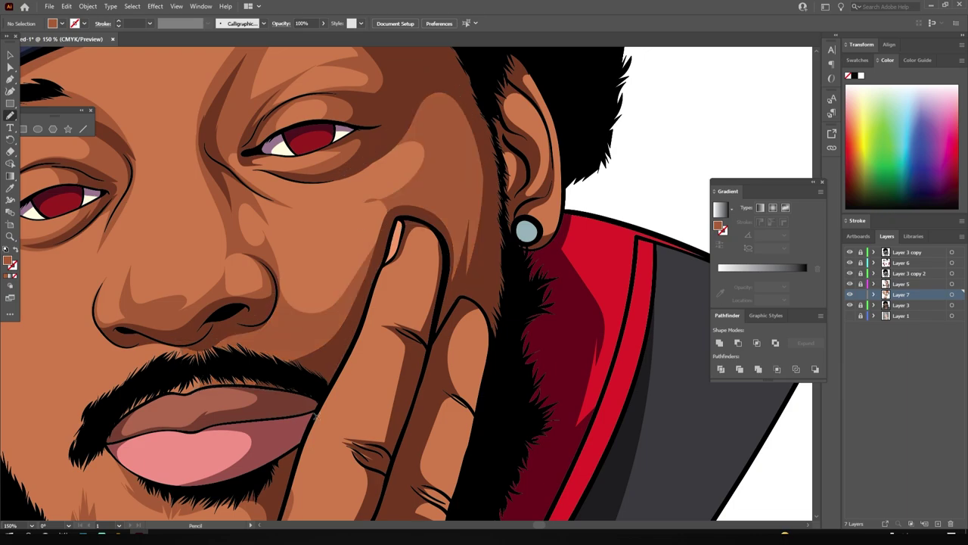
scroll(322, 179, "down", 4)
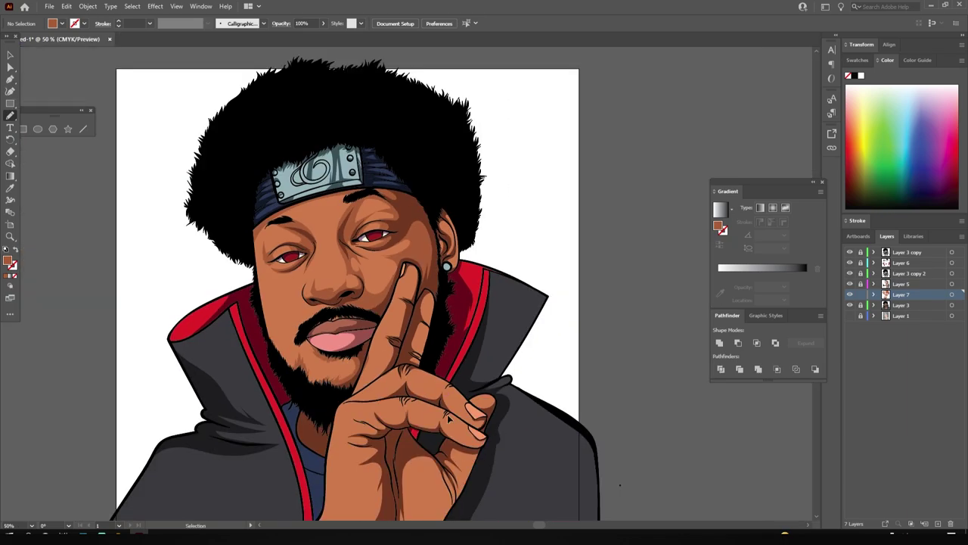
scroll(459, 372, "up", 1)
scroll(459, 373, "up", 3)
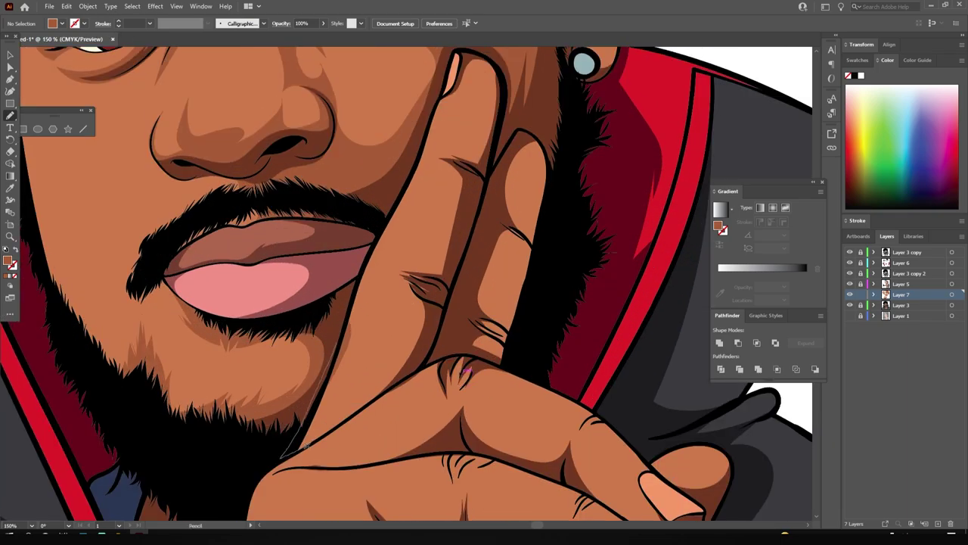
Step: Draw dark brown shadow shapes along the raised finger's edge and the curled finger's edge
left_click_drag(304, 445, 475, 80)
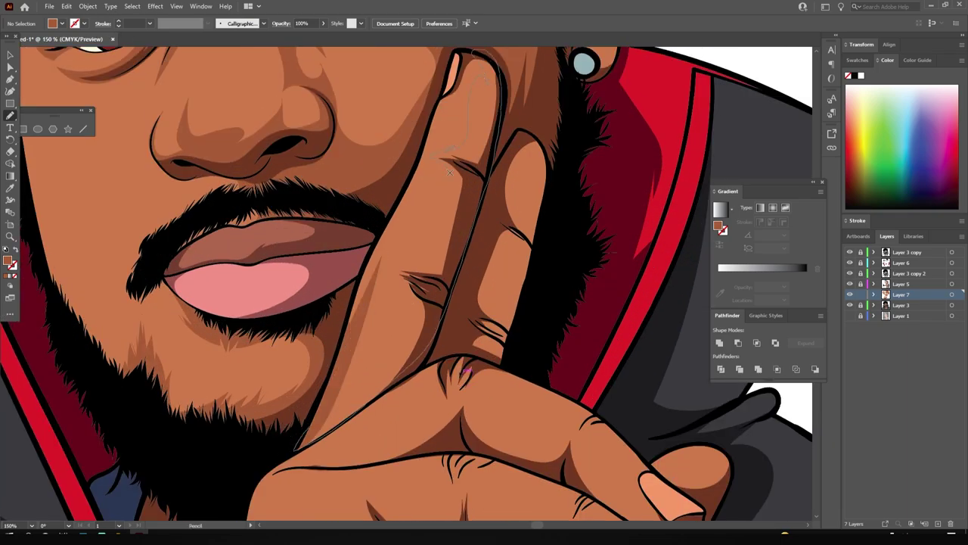
left_click_drag(386, 268, 300, 446)
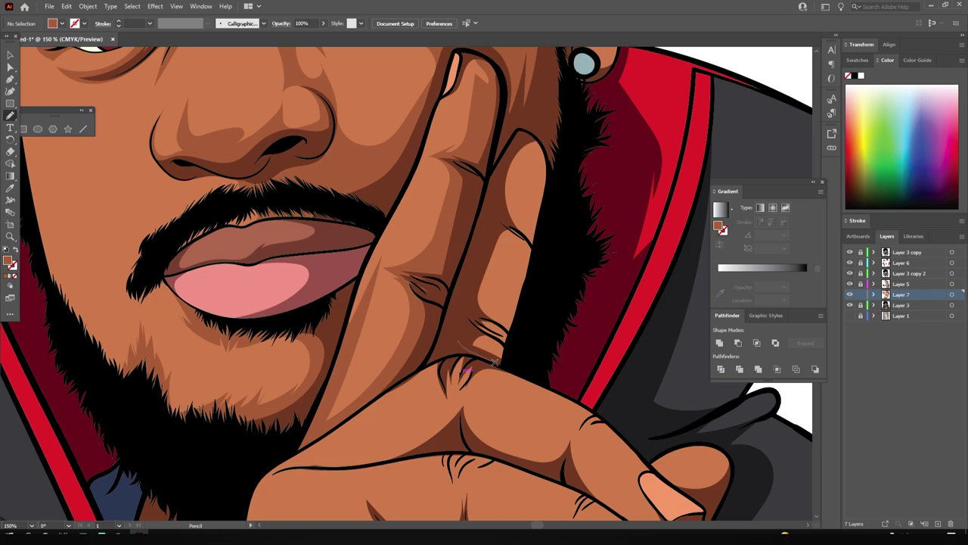
left_click_drag(493, 362, 493, 189)
key("ctrl+0")
scroll(531, 382, "up", 4)
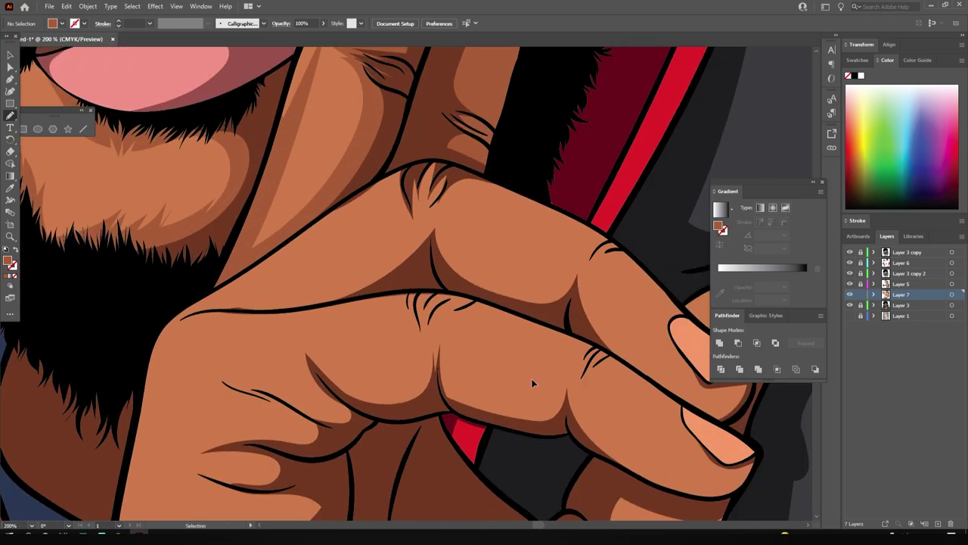
left_click_drag(531, 383, 460, 345)
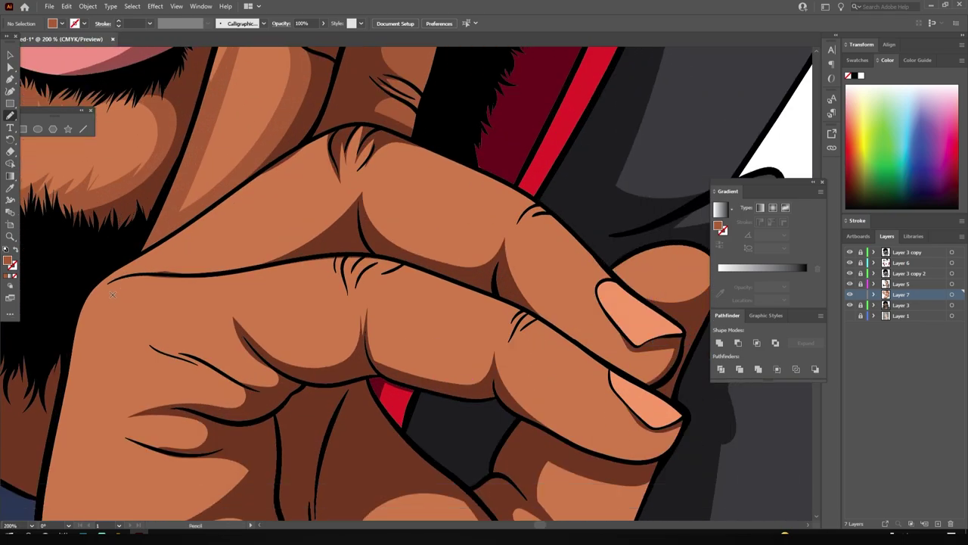
left_click_drag(358, 252, 660, 386)
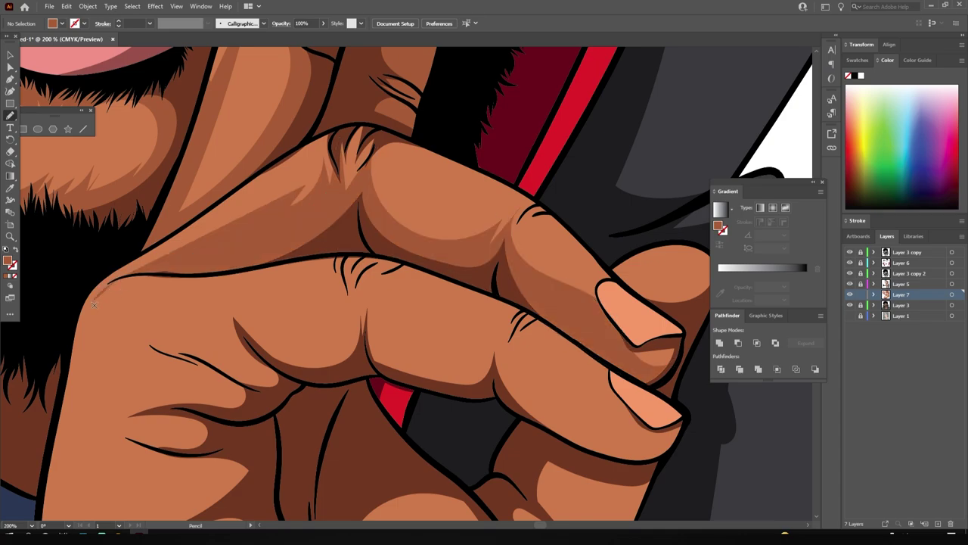
Step: Add dark brown shadows on the knuckles, down the knuckle crease and beside the knuckle
scroll(302, 453, "down", 2)
scroll(302, 453, "down", 2)
scroll(302, 454, "up", 5)
left_click_drag(109, 289, 79, 395)
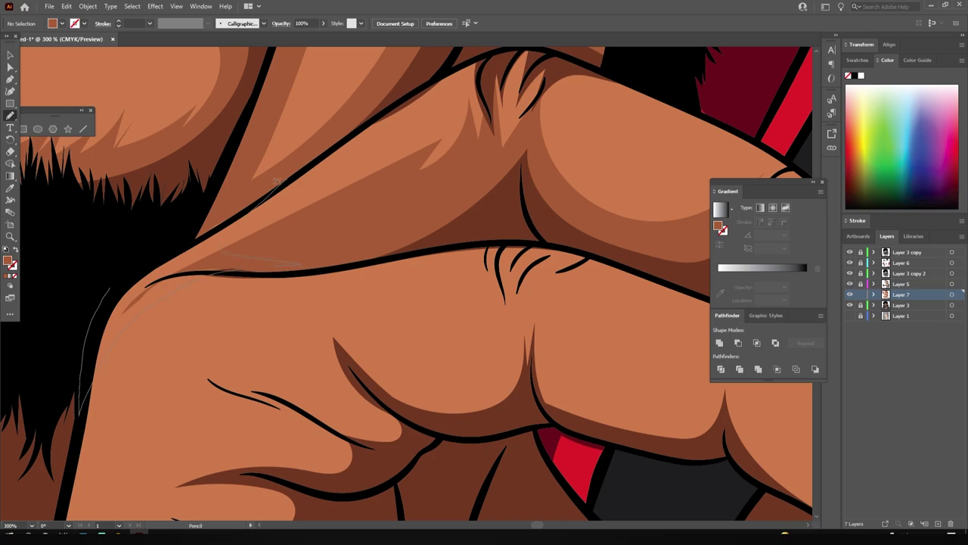
scroll(277, 181, "down", 3)
scroll(370, 415, "up", 3)
left_click_drag(342, 235, 370, 415)
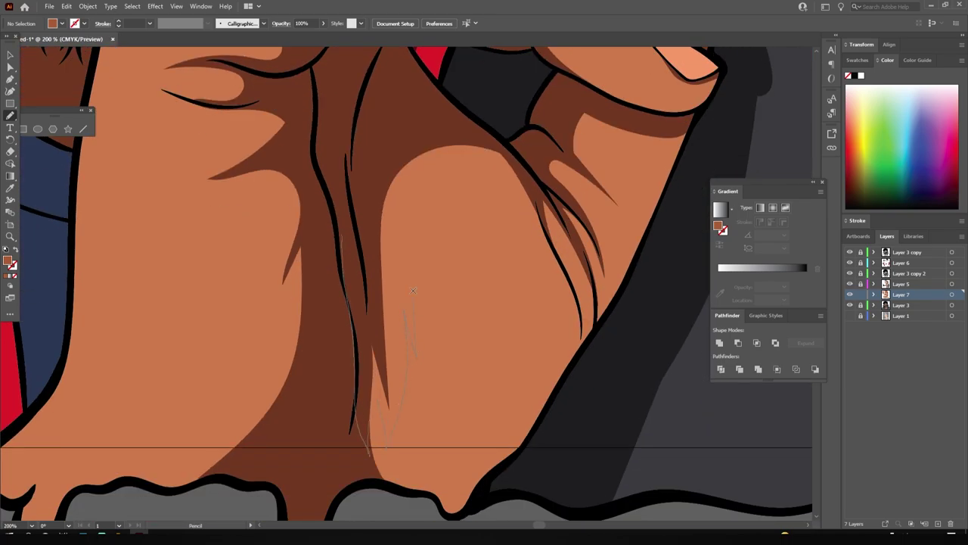
left_click_drag(580, 338, 586, 261)
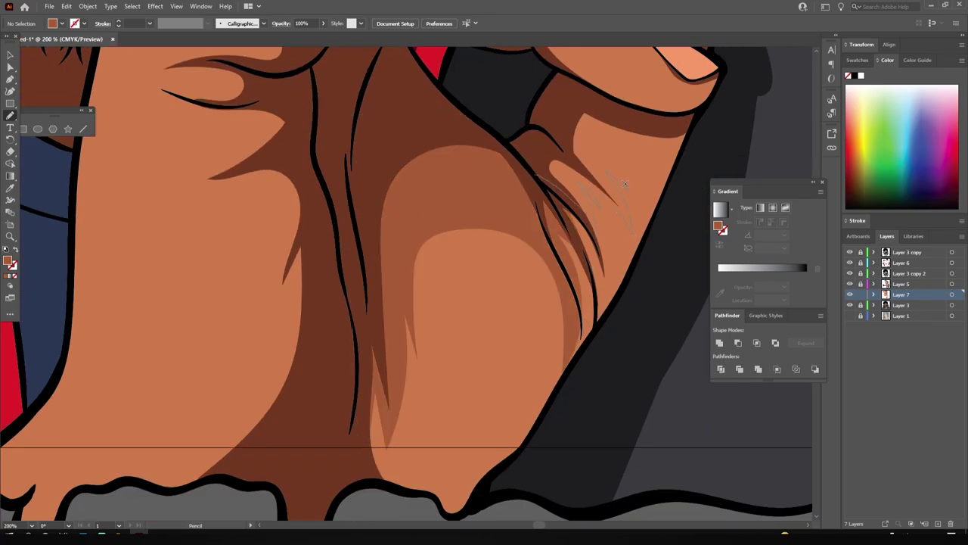
left_click_drag(625, 183, 623, 185)
scroll(559, 306, "down", 3)
scroll(559, 306, "up", 3)
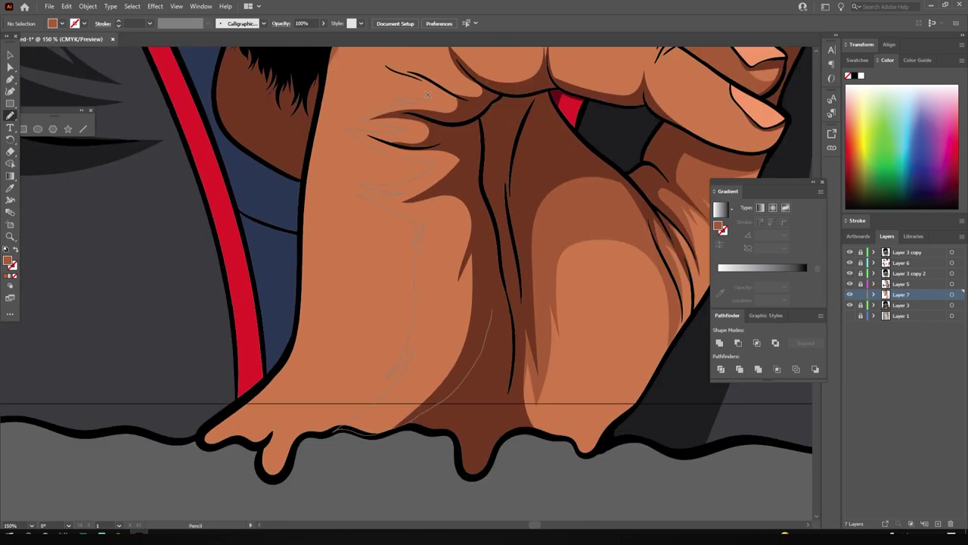
Step: Shade the back of the hand and the underside of the curled fingers
left_click_drag(501, 272, 500, 272)
scroll(554, 365, "down", 3)
scroll(557, 350, "up", 2)
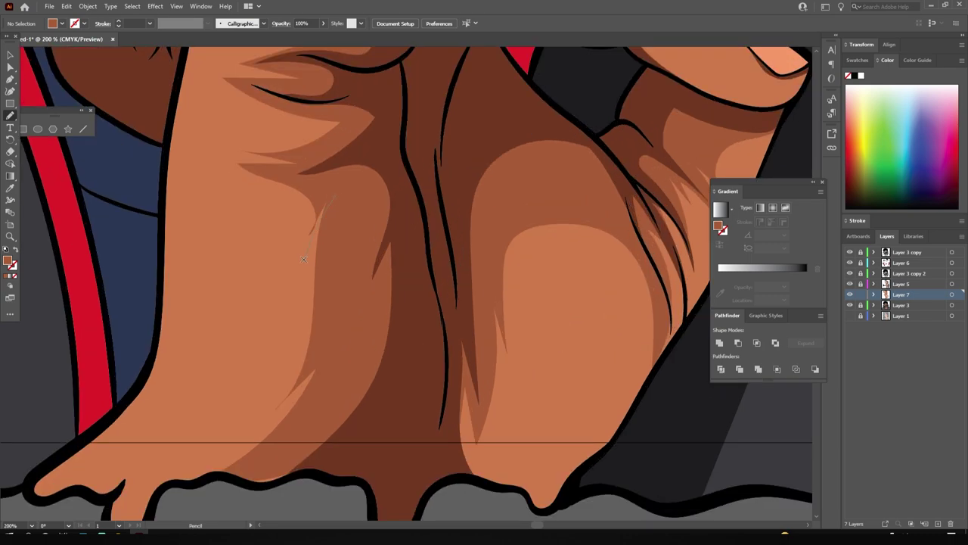
scroll(324, 175, "up", 2)
scroll(324, 176, "up", 1)
scroll(324, 175, "right", 4)
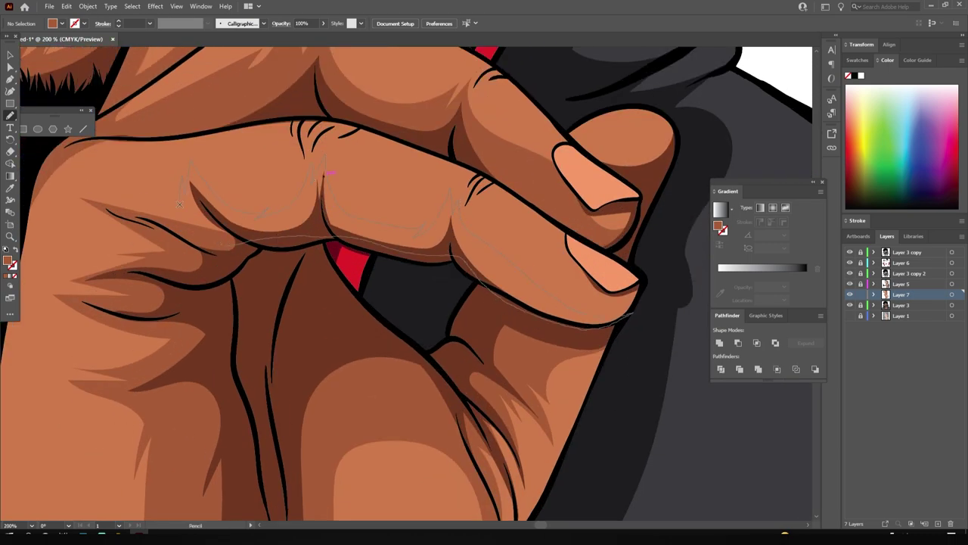
left_click_drag(179, 204, 179, 205)
scroll(486, 449, "down", 3)
scroll(486, 450, "up", 3)
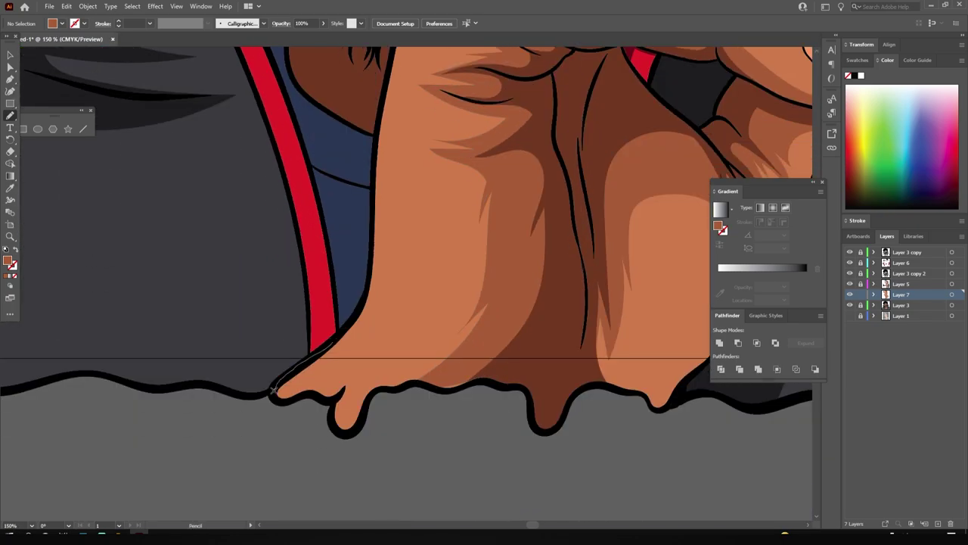
Step: Shade along the wrist edge and add a shadow strip down the arm
left_click_drag(392, 80, 329, 346)
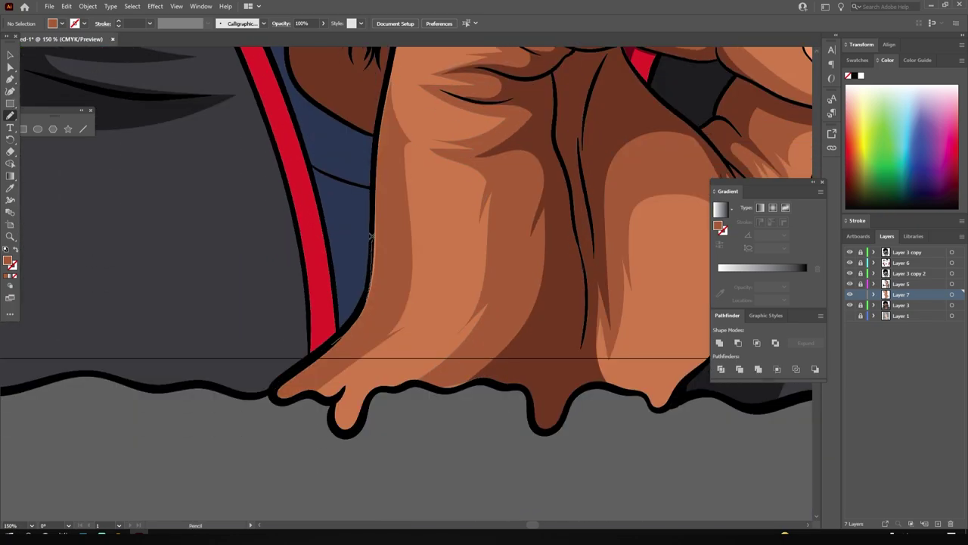
scroll(371, 237, "up", 3)
left_click_drag(419, 140, 419, 140)
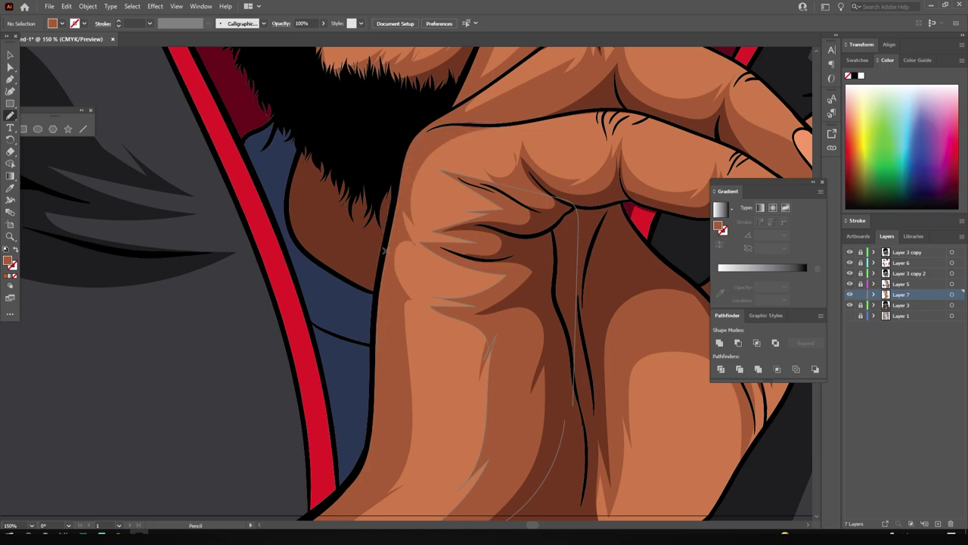
scroll(645, 328, "down", 3)
scroll(645, 328, "up", 4)
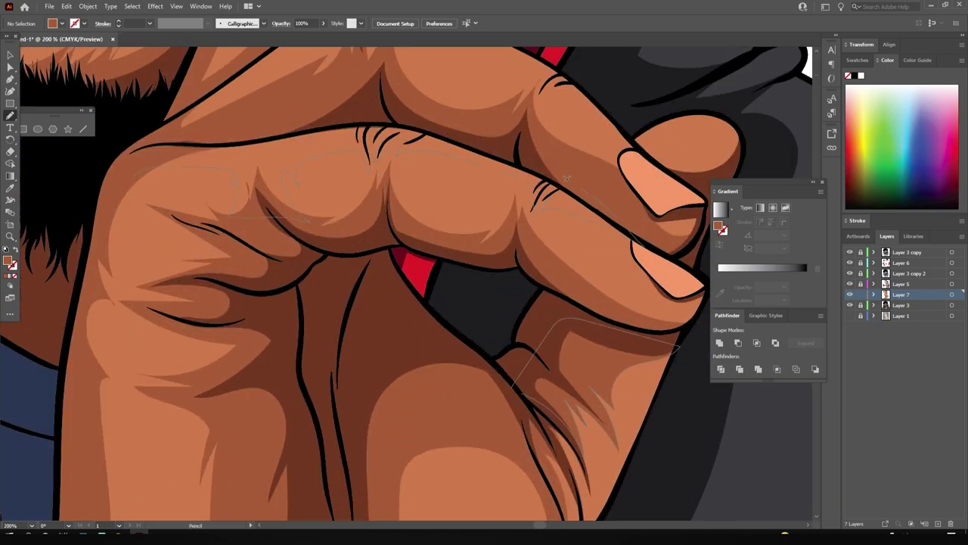
Step: Shade the finger's lower edge and the curled fingertip
left_click_drag(566, 179, 566, 178)
scroll(549, 326, "down", 3)
scroll(529, 227, "up", 5)
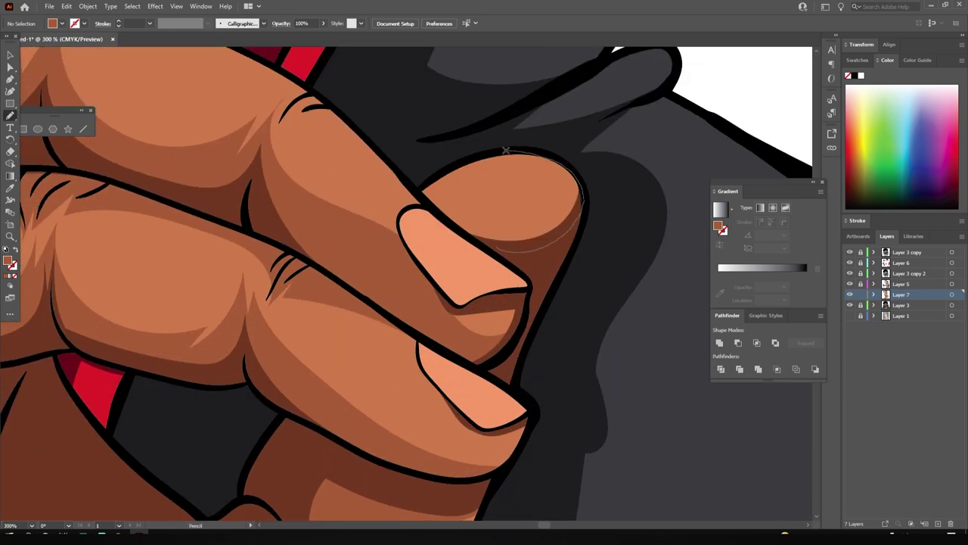
left_click_drag(506, 150, 506, 149)
scroll(505, 150, "down", 3)
scroll(516, 242, "up", 4)
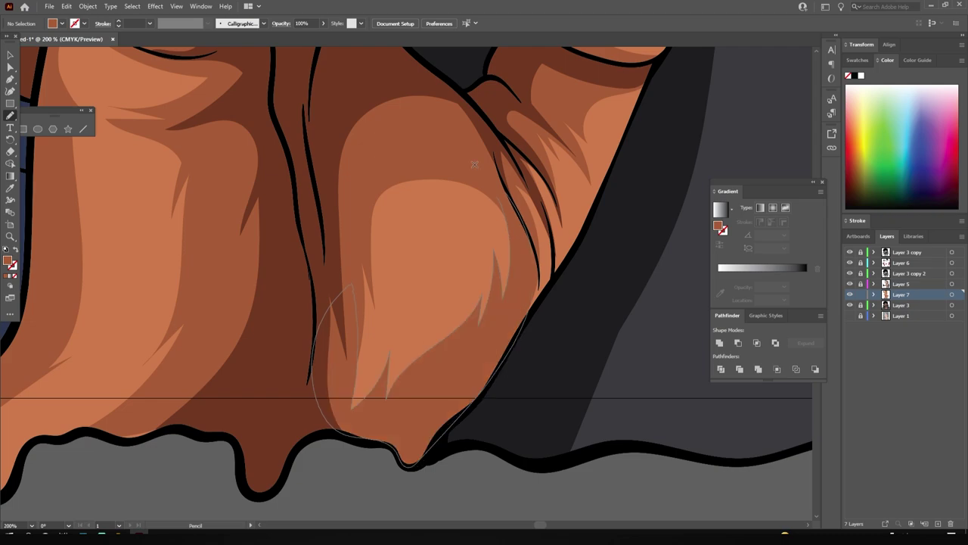
key("ctrl+minus")
key("ctrl+minus")
key("ctrl+minus")
key("ctrl+plus")
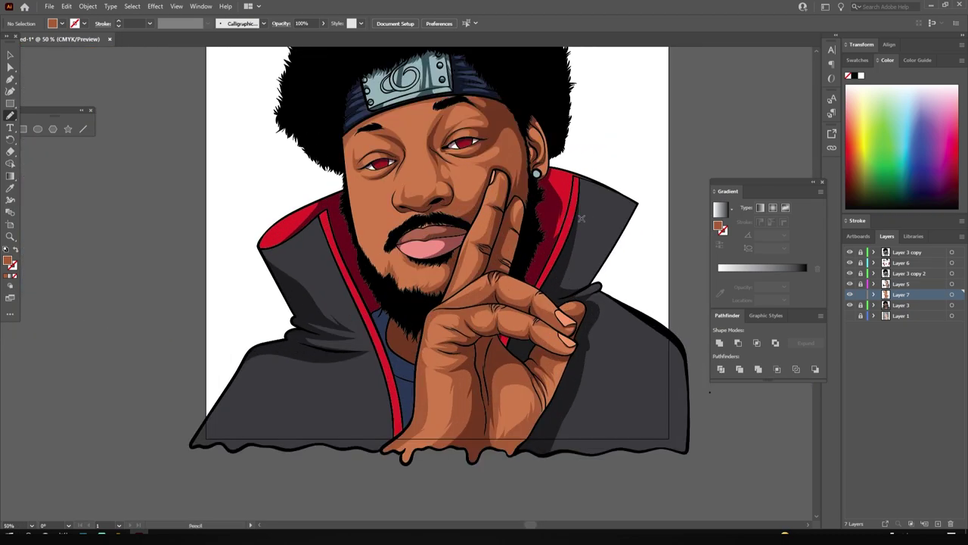
scroll(684, 384, "up", 1)
scroll(685, 381, "up", 1)
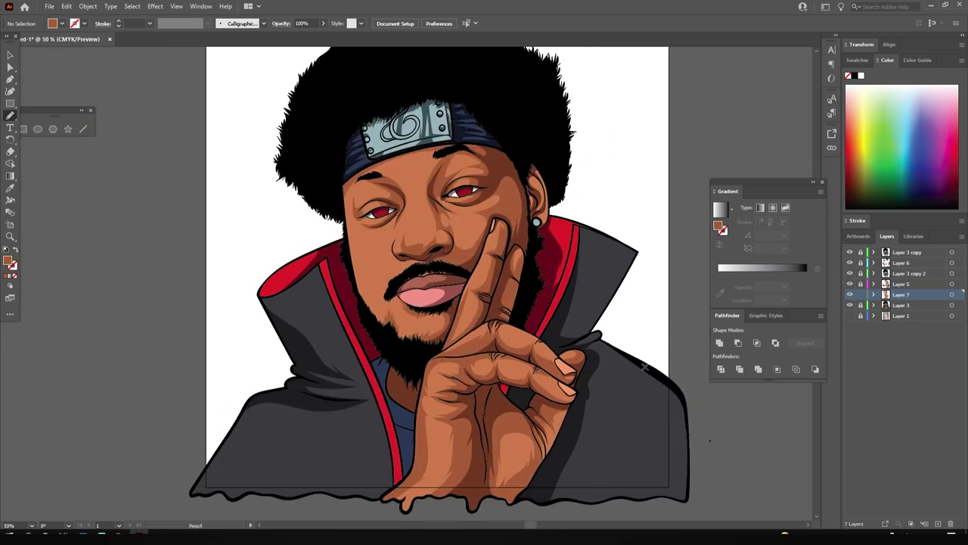
Step: Add a new highlights layer and set the Pencil fill to a lighter orange
left_click(899, 268)
key("ctrl+l")
key("ctrl+plus")
key("ctrl+plus")
key("ctrl+plus")
key("ctrl+plus")
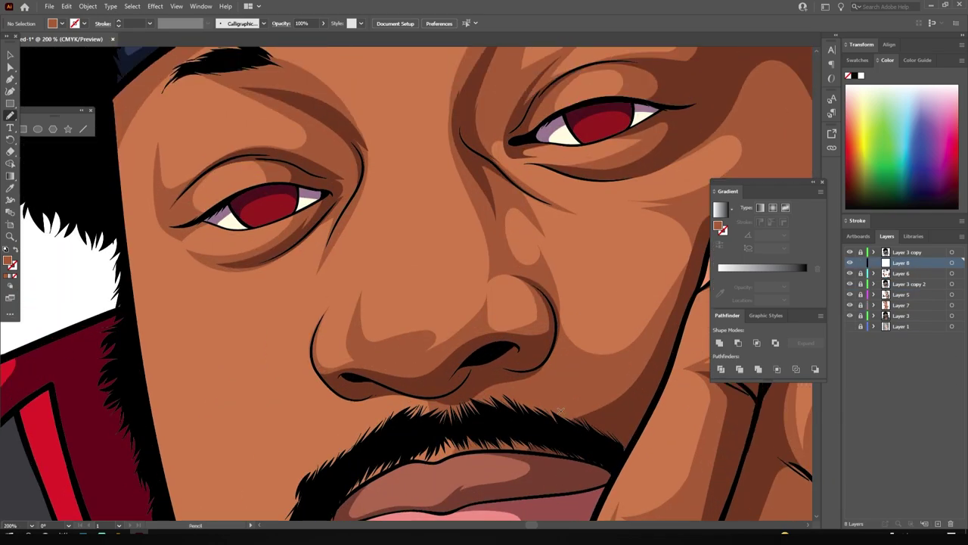
key("i")
double_click(8, 261)
left_click(814, 355)
key("n")
Step: Draw light-orange highlight shapes on the nose
left_click_drag(375, 293, 347, 292)
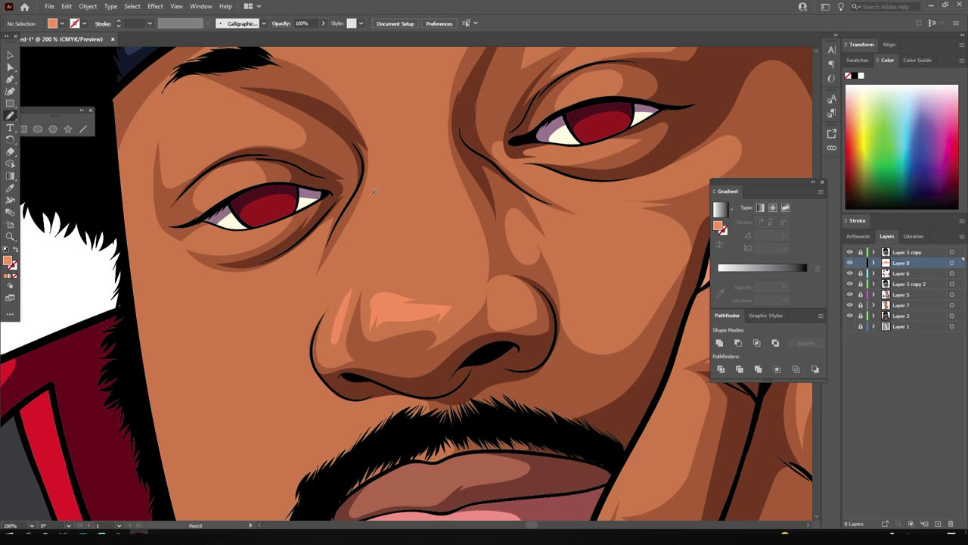
left_click_drag(411, 141, 394, 227)
scroll(408, 190, "up", 3)
left_click_drag(273, 162, 220, 160)
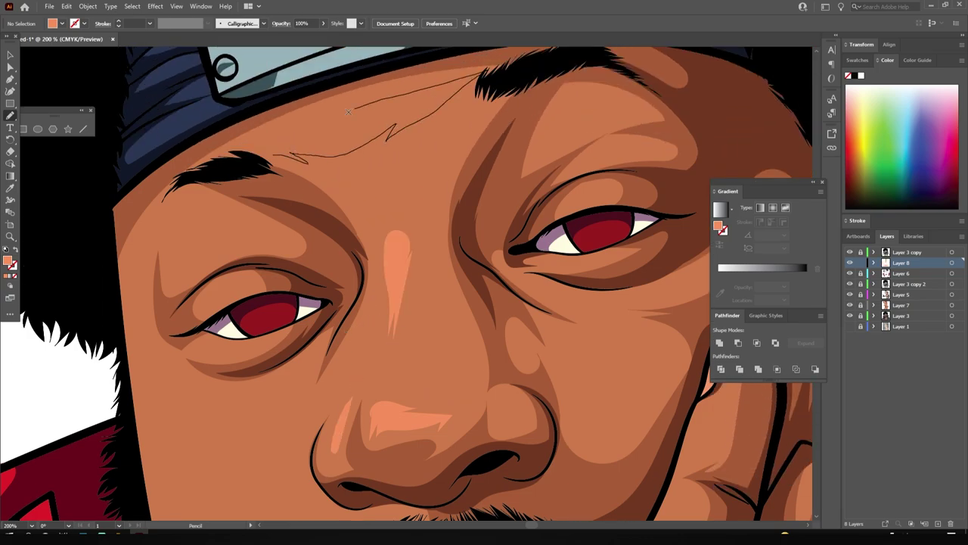
key("ctrl+0")
scroll(502, 308, "up", 5)
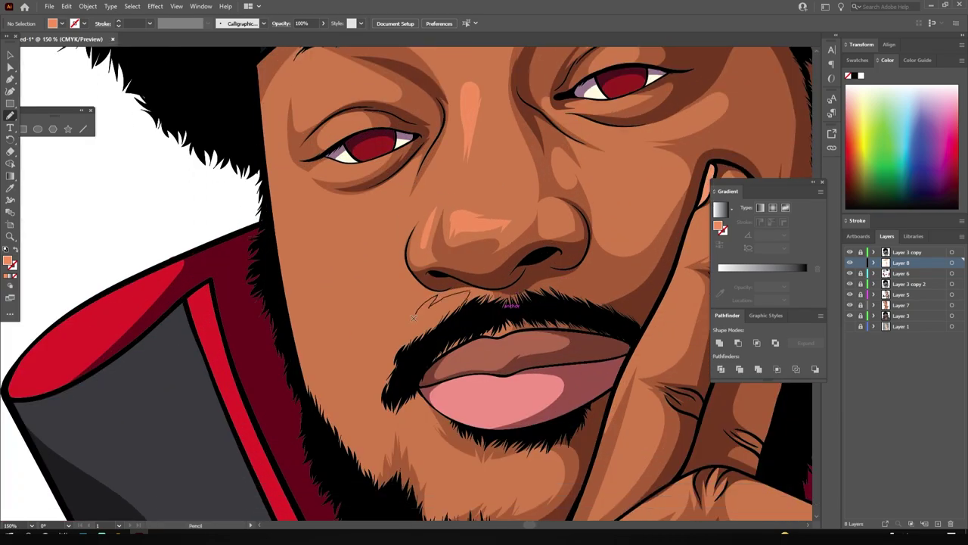
Step: Add light-orange highlights above the beard and on the upper eyelid
left_click_drag(413, 318, 402, 350)
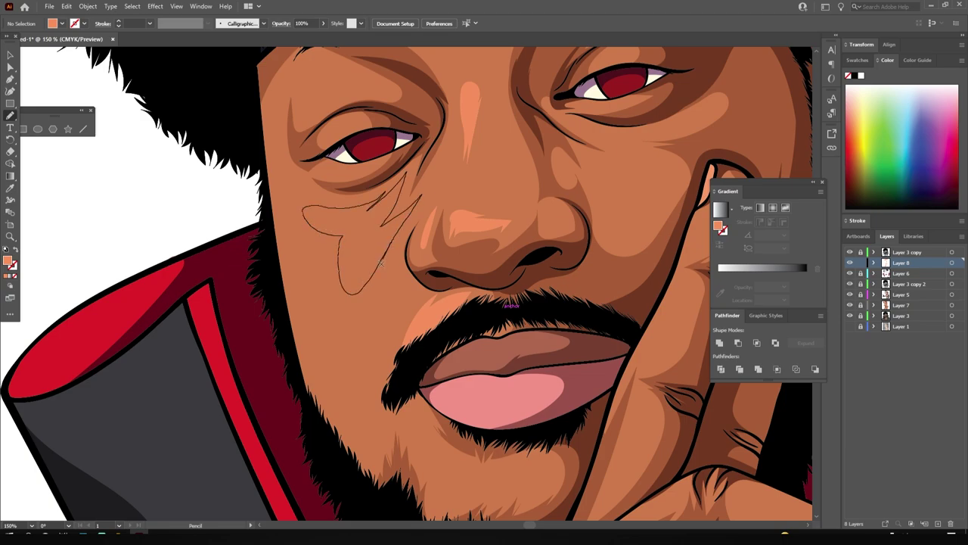
left_click_drag(381, 263, 378, 261)
scroll(341, 227, "up", 2)
scroll(304, 214, "up", 2)
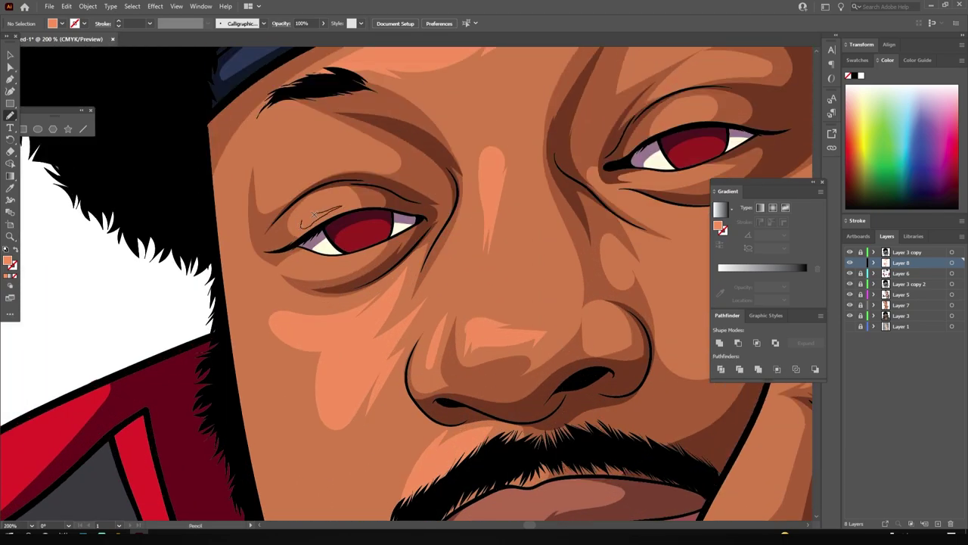
left_click_drag(314, 213, 301, 224)
left_click_drag(378, 162, 379, 161)
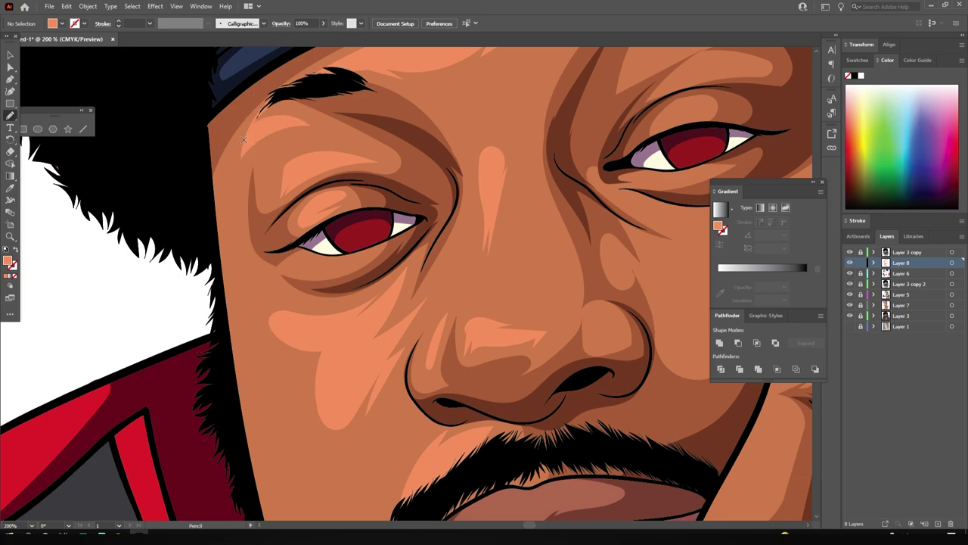
Step: Draw light-orange highlight shapes on the face and cheek
key("ctrl+0")
scroll(481, 323, "up", 3)
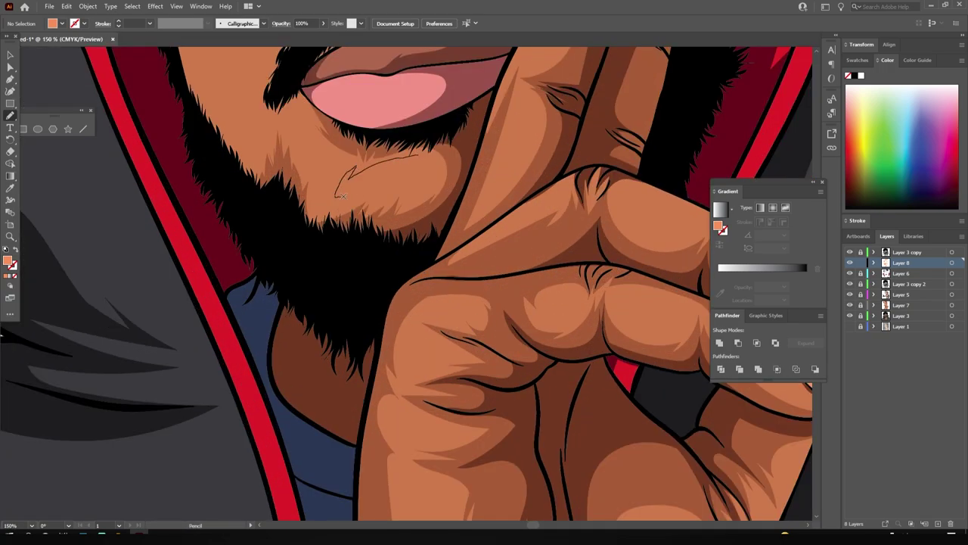
scroll(342, 195, "down", 10)
left_click_drag(378, 405, 447, 212)
left_click_drag(408, 171, 444, 170)
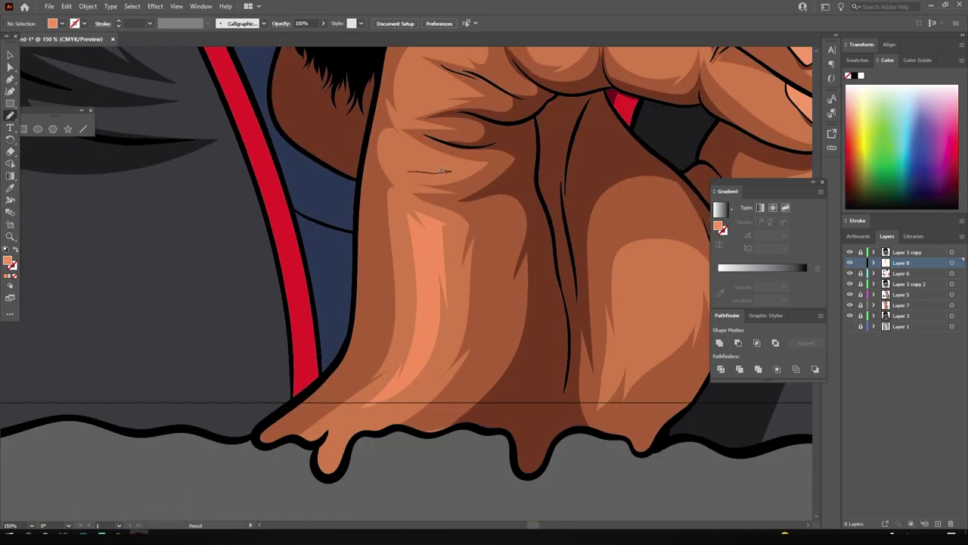
scroll(404, 325, "down", 3)
scroll(454, 314, "down", 3)
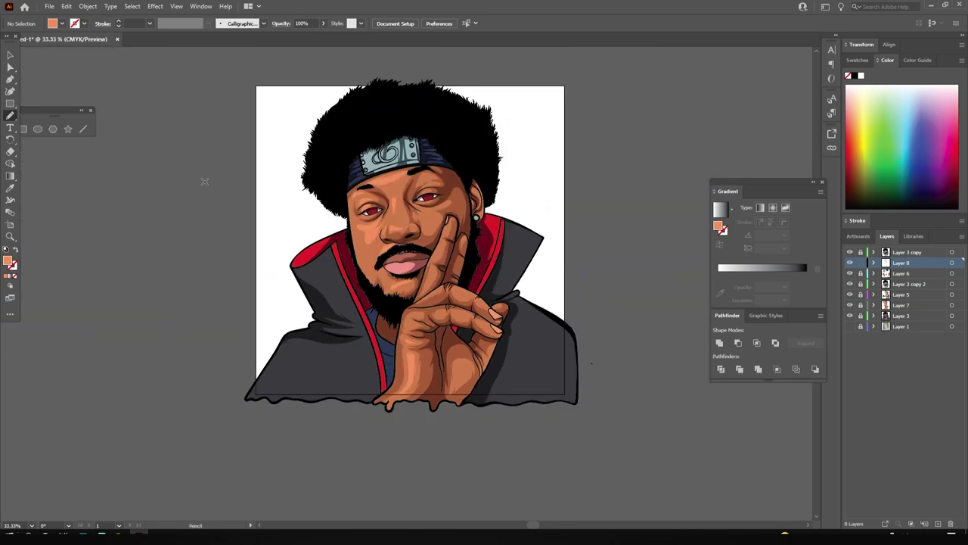
scroll(365, 214, "up", 3)
scroll(317, 168, "up", 3)
scroll(322, 153, "down", 2)
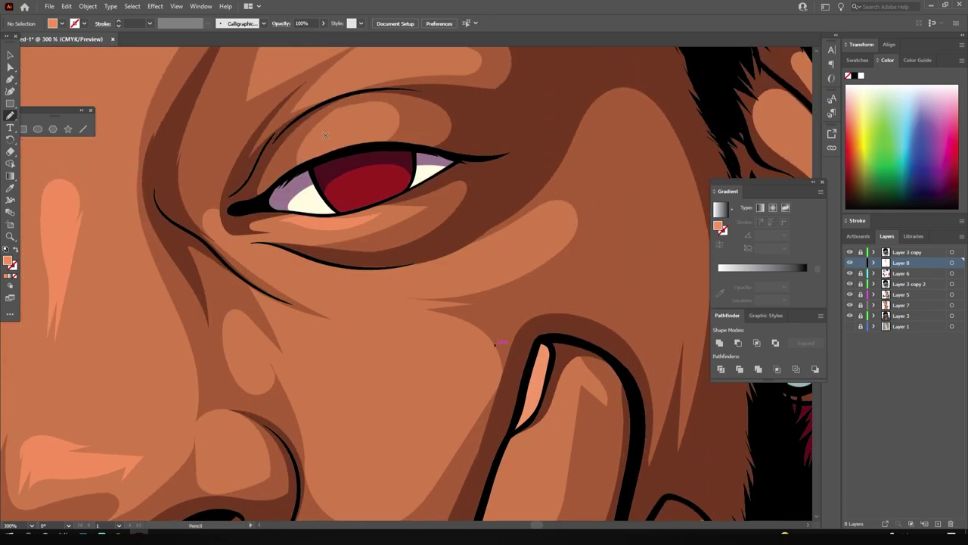
scroll(478, 289, "down", 4)
scroll(478, 288, "up", 3)
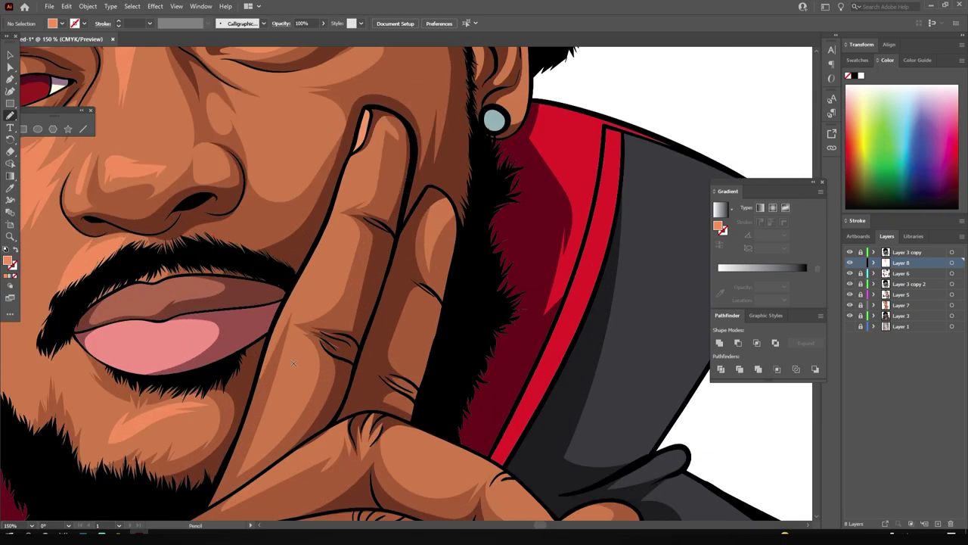
left_click_drag(310, 370, 296, 342)
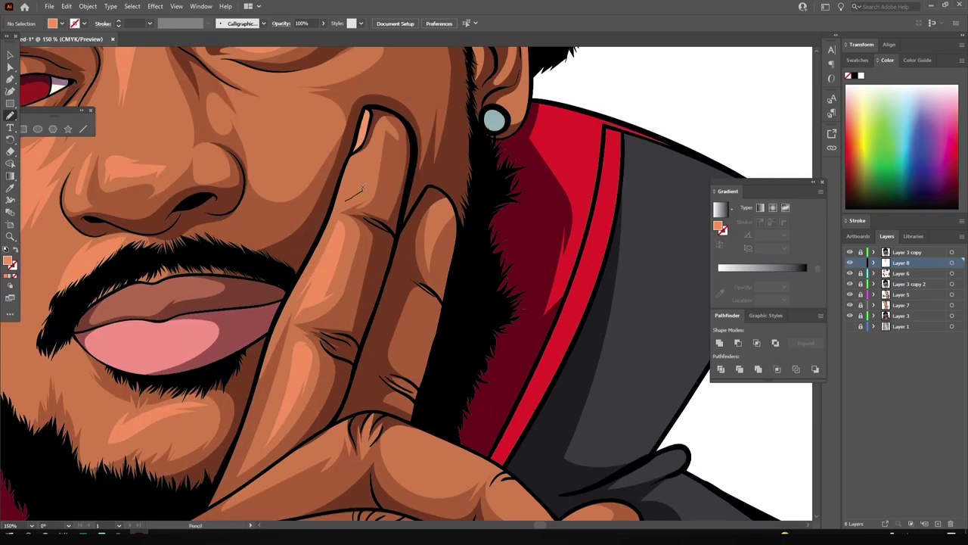
Step: Add highlights on the middle, top and upper fingers, the fingertip and the knuckles
scroll(337, 369, "down", 1)
scroll(513, 373, "down", 3)
scroll(514, 373, "down", 1)
scroll(513, 373, "up", 2)
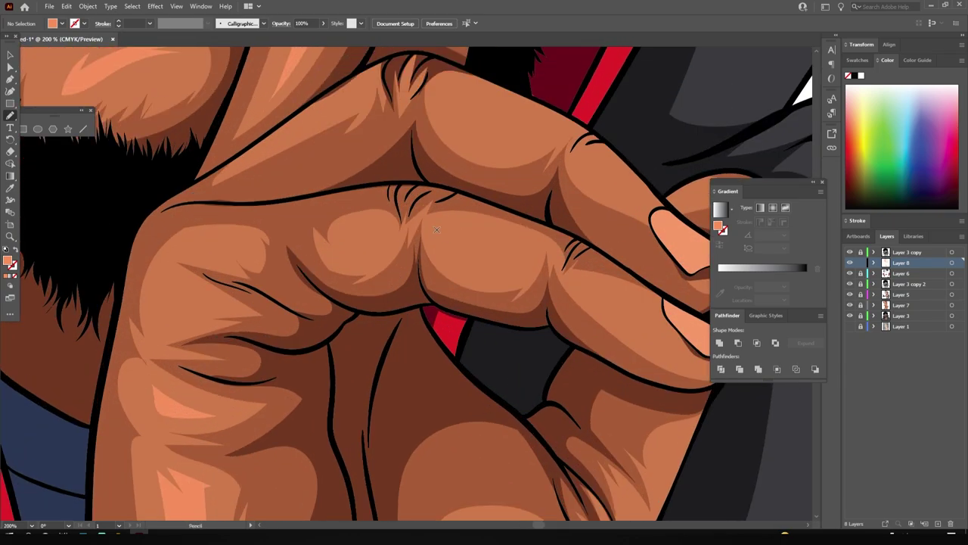
left_click_drag(522, 247, 439, 233)
left_click_drag(346, 240, 349, 244)
left_click_drag(453, 94, 451, 99)
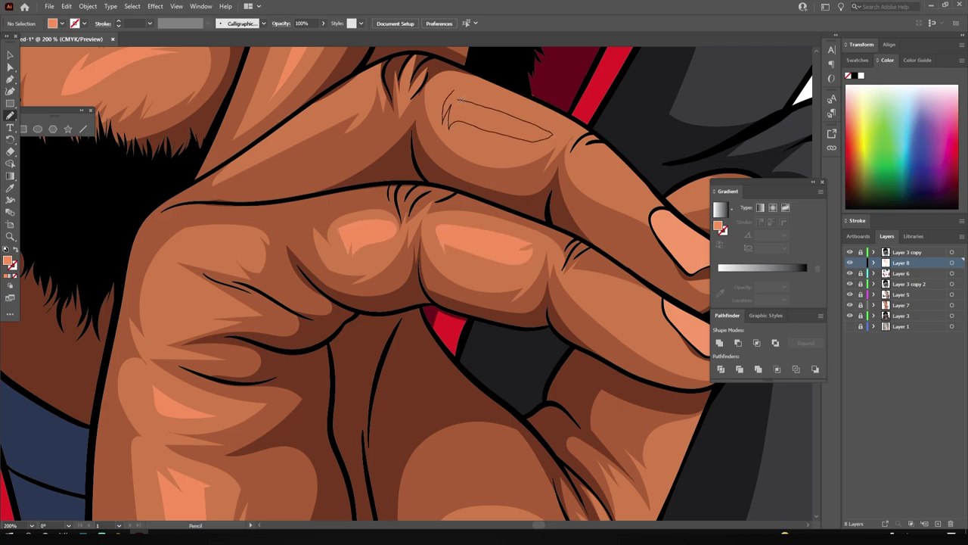
mouse_move(573, 165)
left_mouse_down()
mouse_move(617, 165)
mouse_move(575, 163)
left_mouse_up()
left_click_drag(355, 94, 343, 92)
left_click_drag(208, 307, 182, 317)
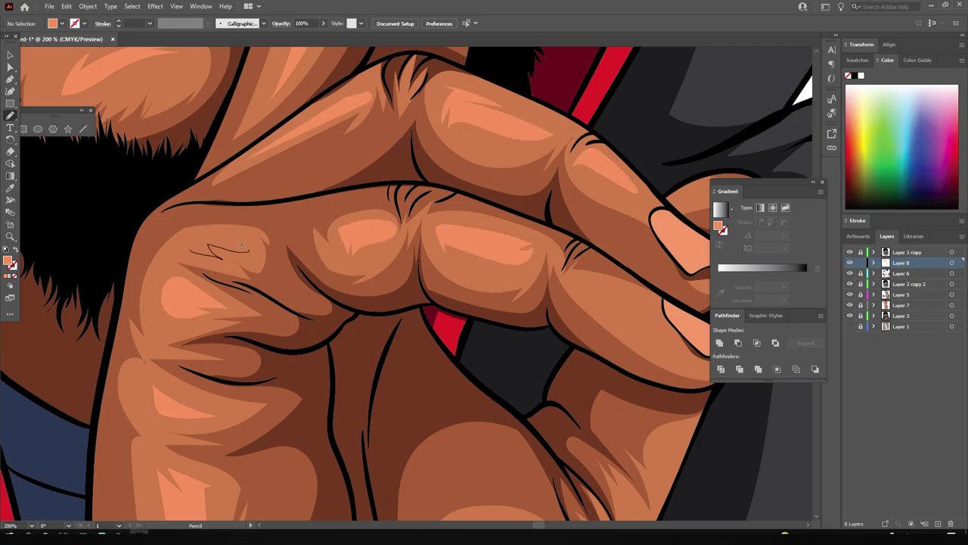
scroll(623, 313, "down", 5)
scroll(236, 171, "up", 2)
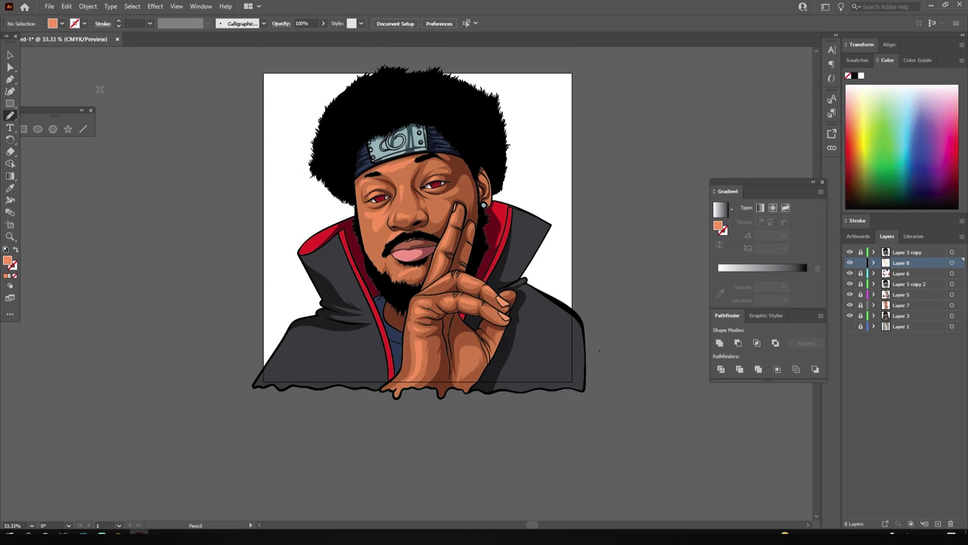
Step: Apply Adjust Colors to the selected highlights: Magenta -5, Yellow 1, Black -55
key("a")
left_click_drag(339, 107, 594, 355)
key("ctrl+plus")
key("ctrl+plus")
left_click(67, 6)
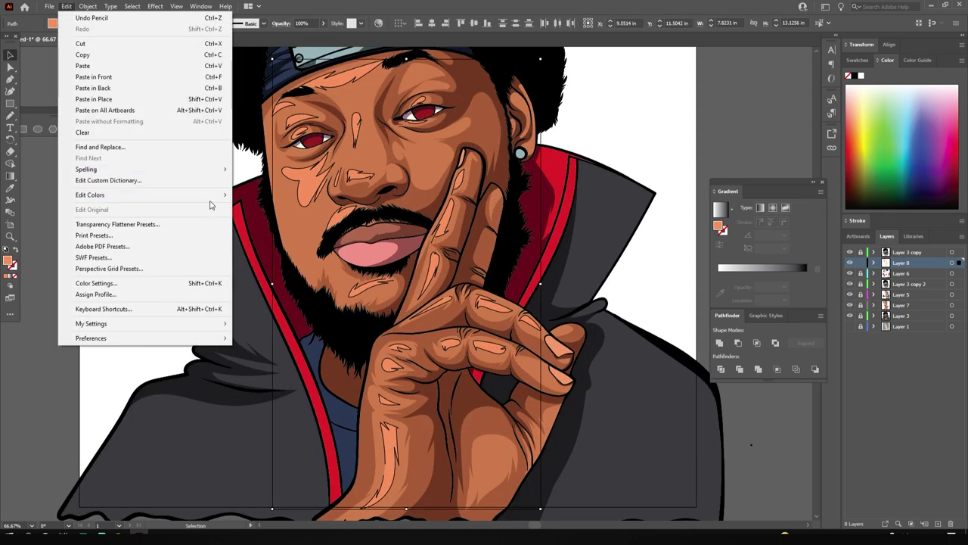
left_click(272, 215)
left_click(717, 353)
mouse_move(796, 257)
left_mouse_down()
mouse_move(769, 288)
mouse_move(806, 272)
left_mouse_up()
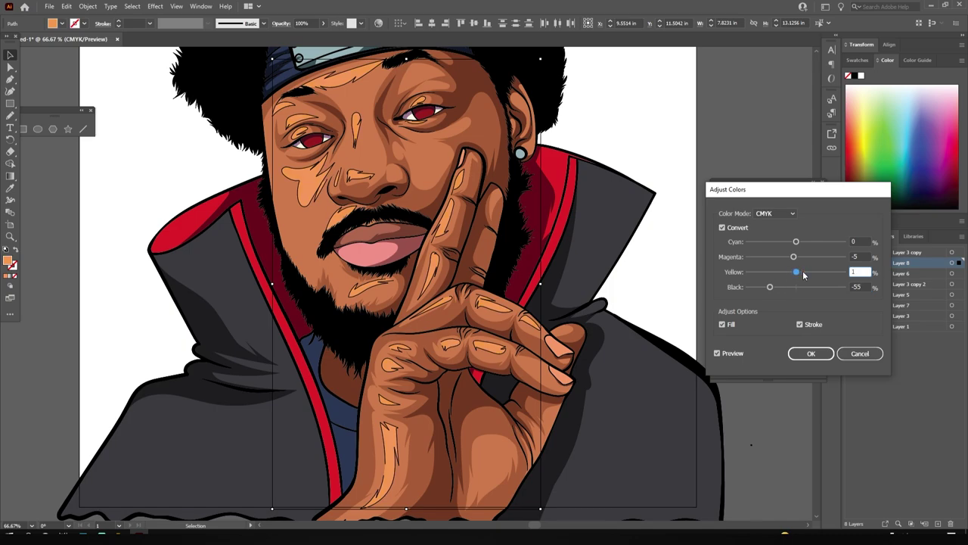
left_click(810, 353)
left_click(634, 278)
key("ctrl+minus")
key("ctrl+minus")
key("ctrl+minus")
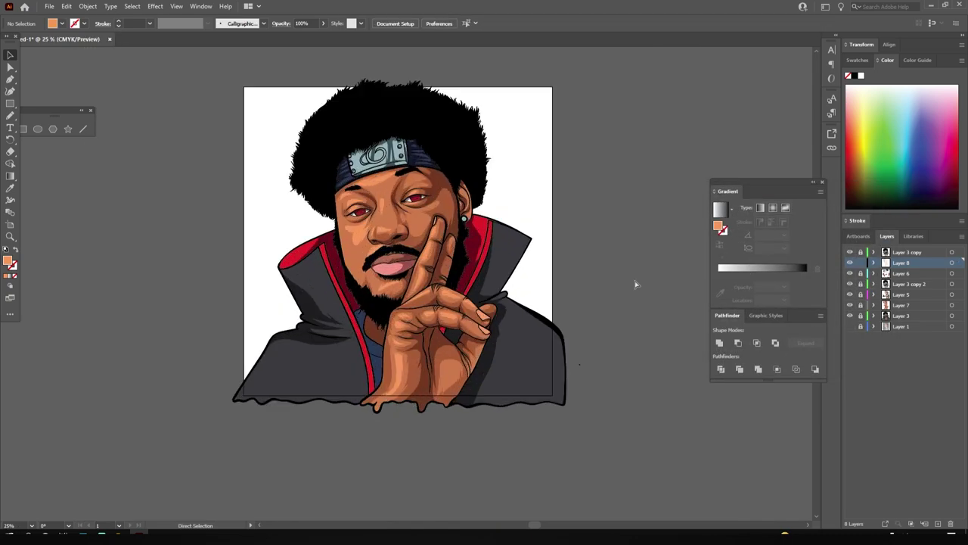
key("ctrl+plus")
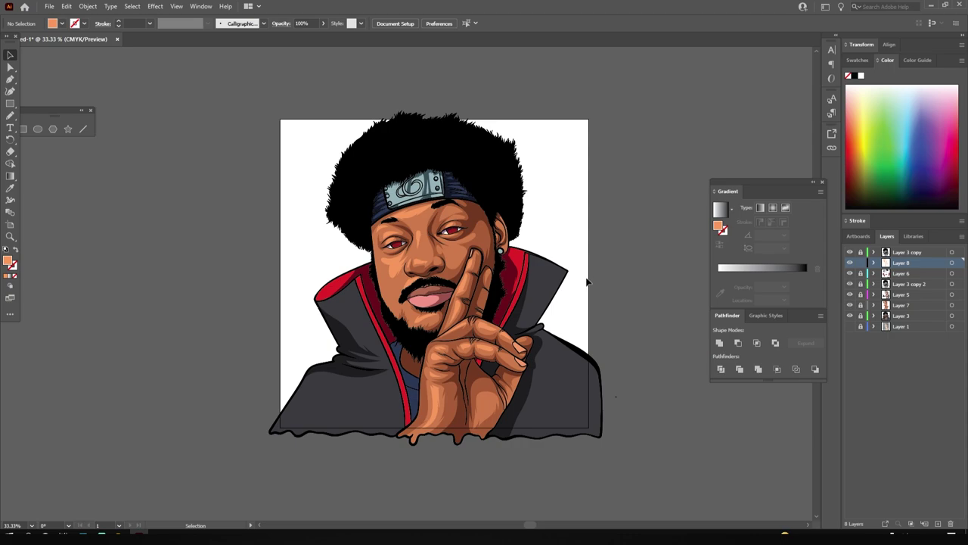
Step: Add a new layer and set the fill to a colour sampled from the black hair
left_click(938, 523)
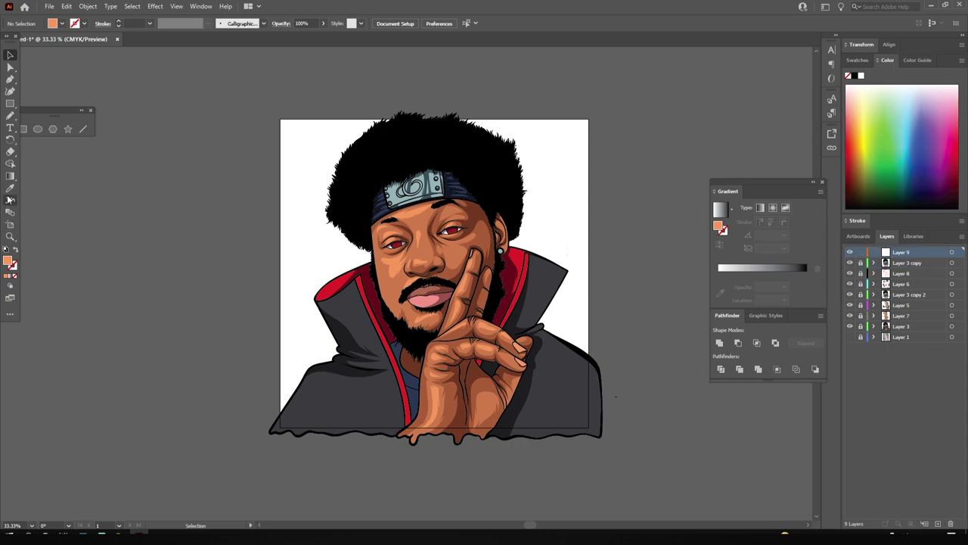
key("i")
left_click(293, 225)
double_click(8, 261)
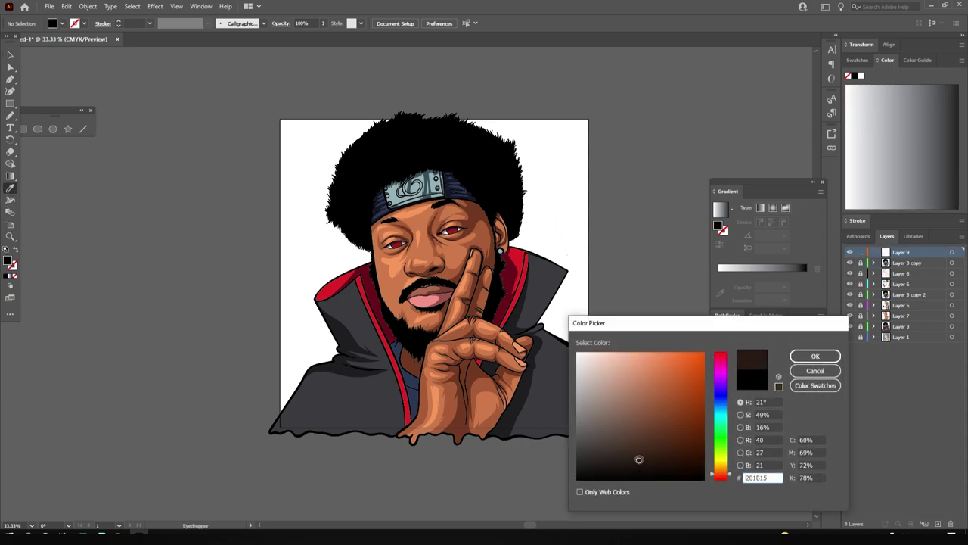
left_click(805, 372)
Step: Pencil grey fur highlight shapes on the hair above the headband
key("n")
key("ctrl+1")
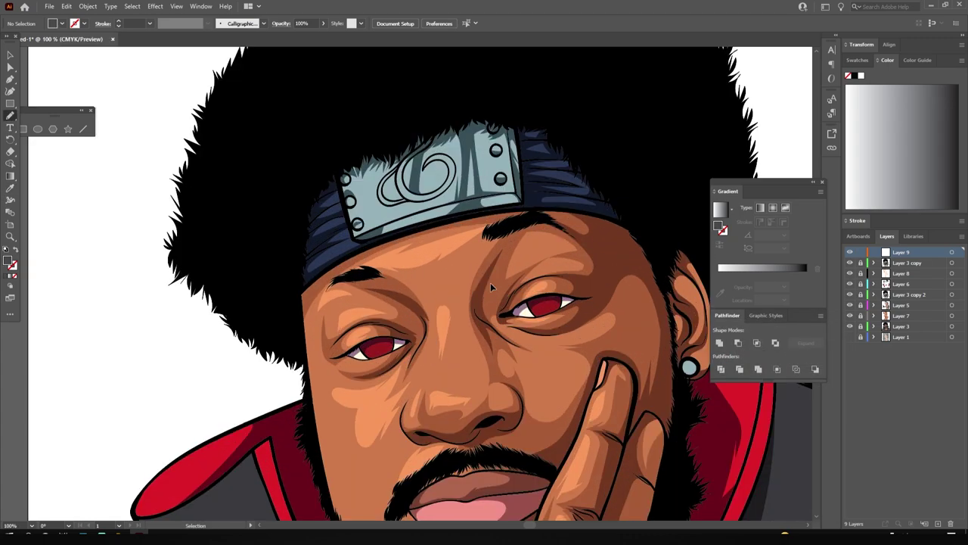
left_click_drag(540, 221, 450, 254)
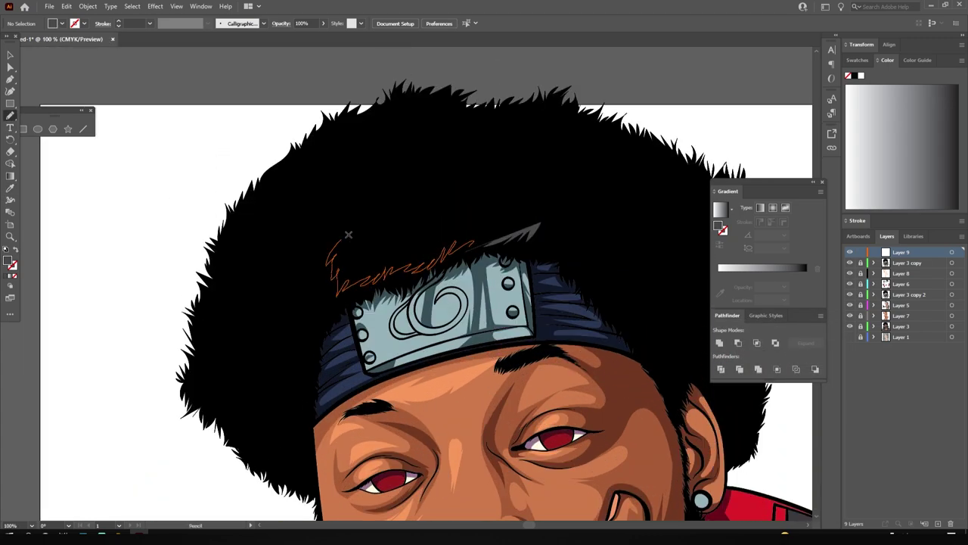
left_click_drag(348, 235, 342, 241)
left_click_drag(480, 226, 452, 257)
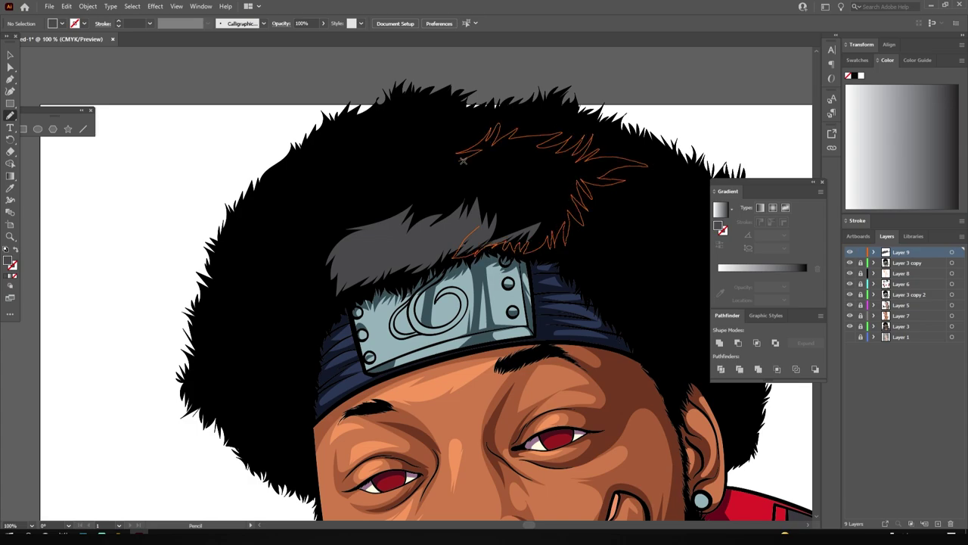
left_click_drag(605, 184, 429, 240)
key("ctrl+minus")
key("ctrl+plus")
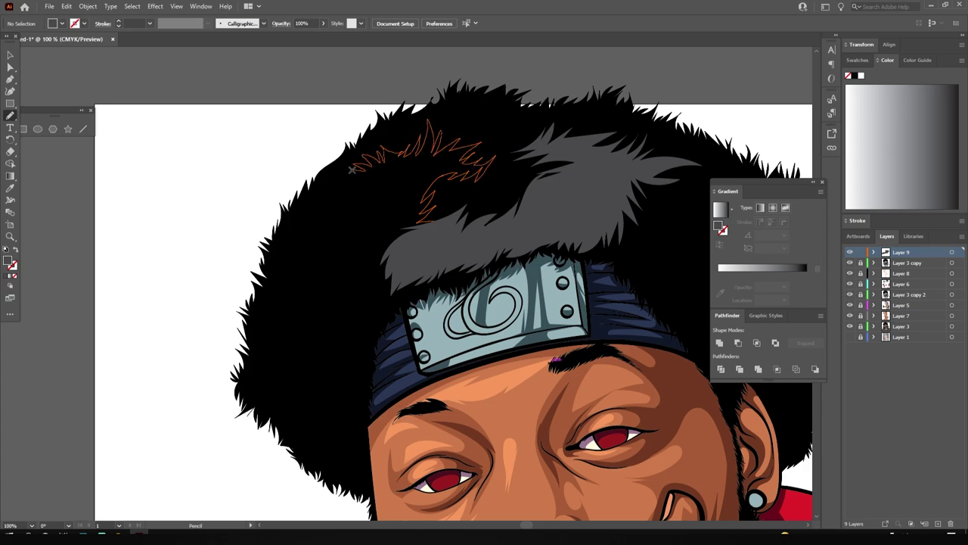
Step: Draw a grey highlight along the left hair with black spikes cut into it
left_click_drag(291, 272, 418, 225)
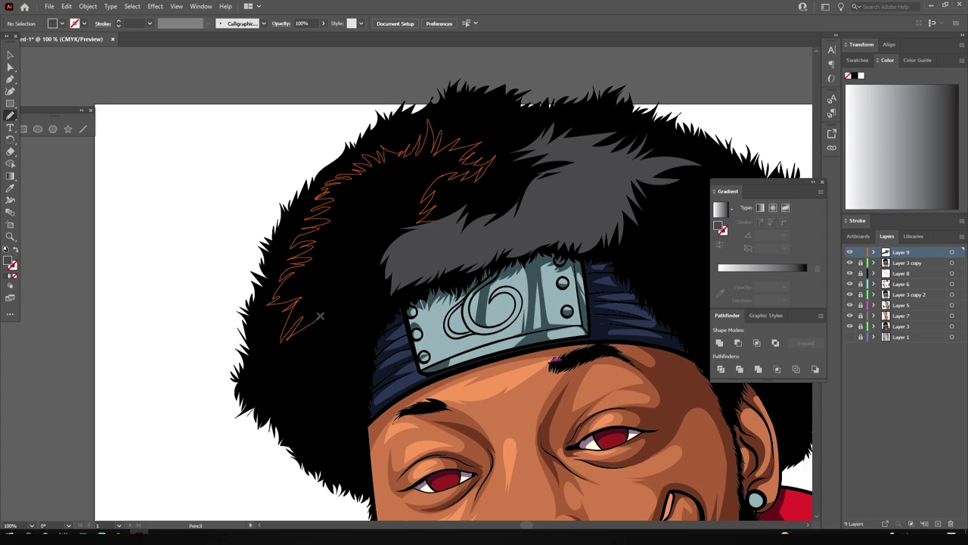
key("ctrl+minus")
key("ctrl+minus")
key("ctrl+minus")
key("ctrl+plus")
key("ctrl+plus")
key("ctrl+plus")
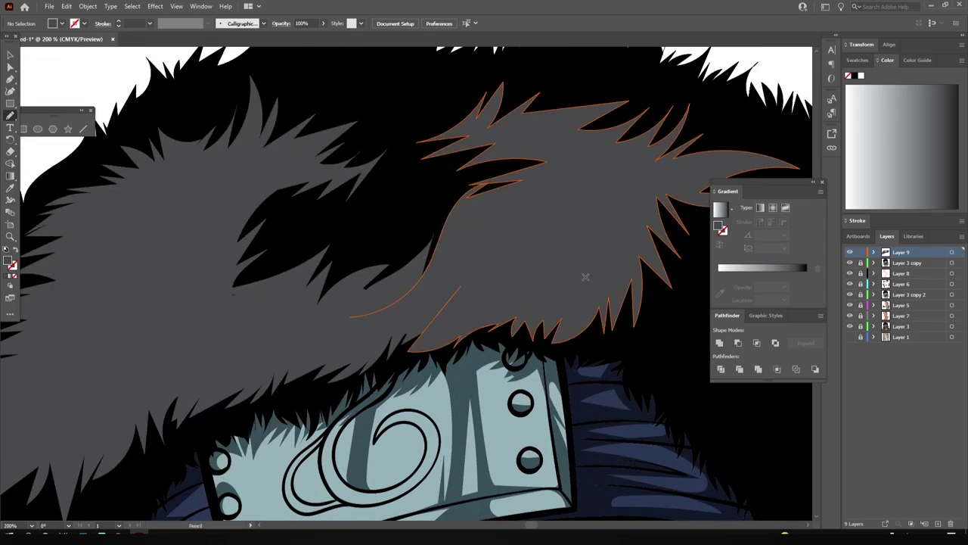
left_click_drag(227, 291, 275, 264)
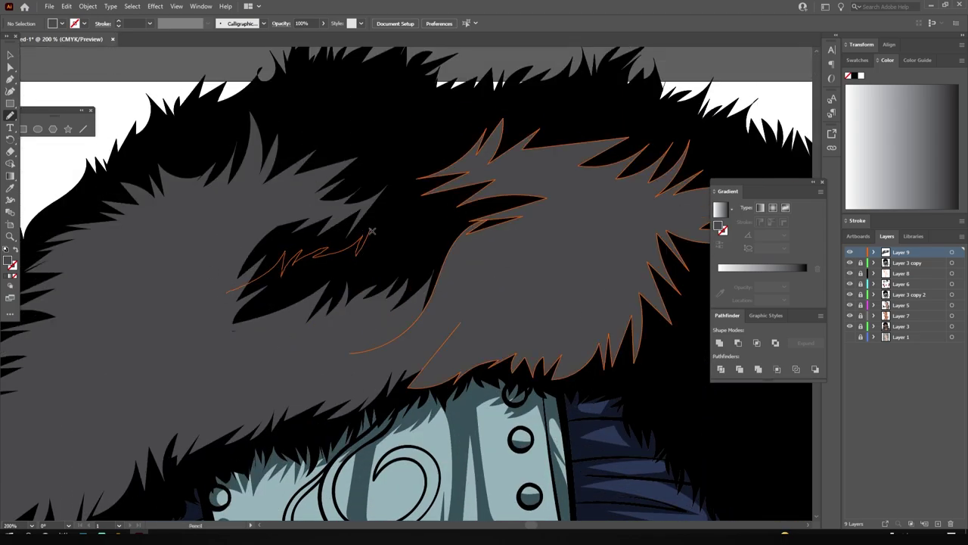
mouse_move(371, 231)
left_mouse_down()
mouse_move(432, 208)
mouse_move(370, 155)
left_mouse_up()
mouse_move(272, 186)
left_mouse_down()
mouse_move(352, 142)
mouse_move(272, 185)
left_mouse_up()
key("ctrl+minus")
key("ctrl+minus")
key("ctrl+minus")
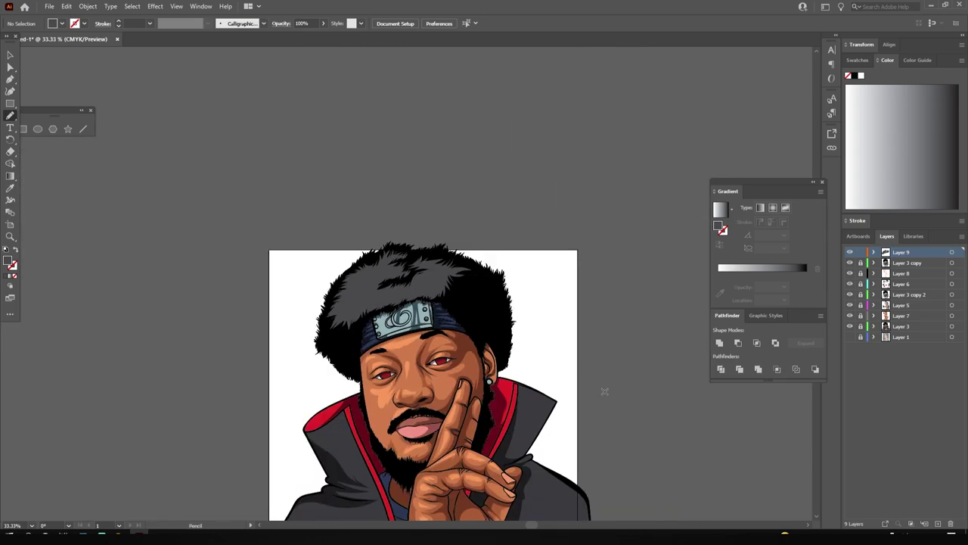
key("ctrl+plus")
key("ctrl+plus")
Step: Add another grey fur highlight on the left side of the hat
key("ctrl+plus")
key("ctrl+plus")
mouse_move(259, 147)
left_mouse_down()
mouse_move(240, 198)
mouse_move(312, 306)
mouse_move(356, 291)
mouse_move(397, 229)
mouse_move(359, 179)
mouse_move(283, 117)
mouse_move(464, 199)
mouse_move(426, 141)
mouse_move(335, 120)
left_mouse_up()
key("ctrl+minus")
key("ctrl+minus")
key("ctrl+minus")
key("ctrl+plus")
key("ctrl+plus")
scroll(467, 242, "up", 3)
key("ctrl+minus")
key("ctrl+minus")
key("ctrl+minus")
scroll(484, 323, "up", 3)
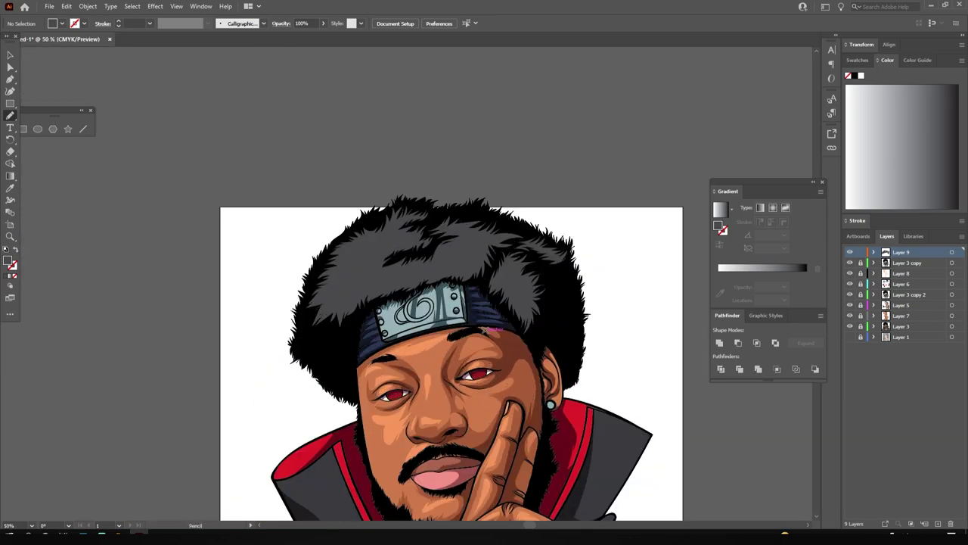
Step: Draw a zigzag fur highlight across the left edge of the black hat
mouse_move(352, 304)
left_mouse_down()
mouse_move(324, 227)
mouse_move(257, 189)
mouse_move(212, 279)
mouse_move(274, 308)
mouse_move(303, 389)
mouse_move(363, 352)
left_mouse_up()
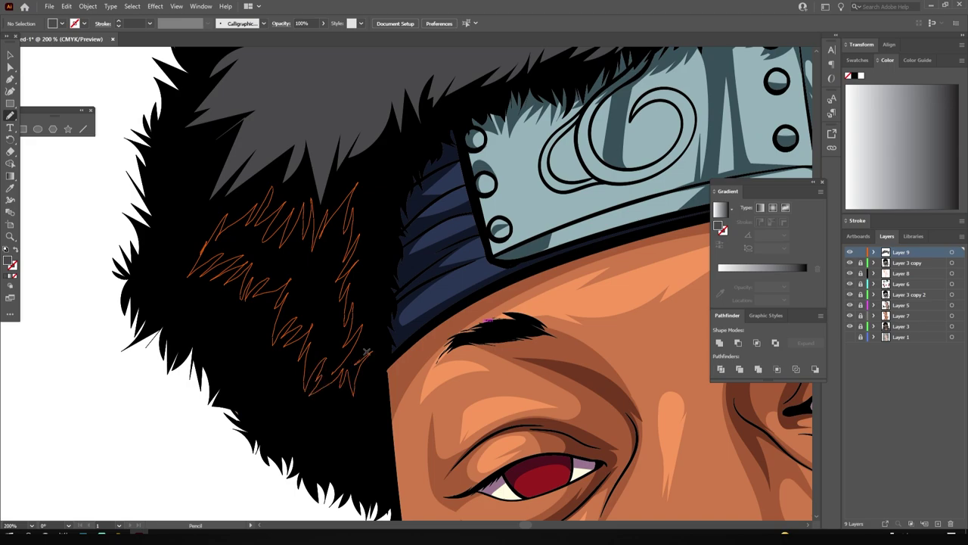
left_click_drag(201, 192, 177, 153)
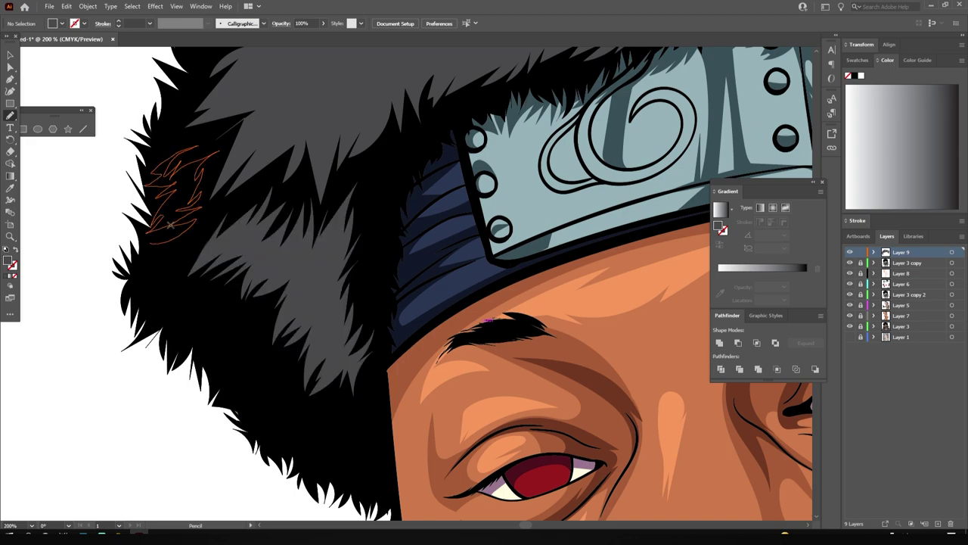
left_click_drag(170, 224, 168, 227)
key("ctrl+0")
key("ctrl+minus")
scroll(546, 318, "up", 3)
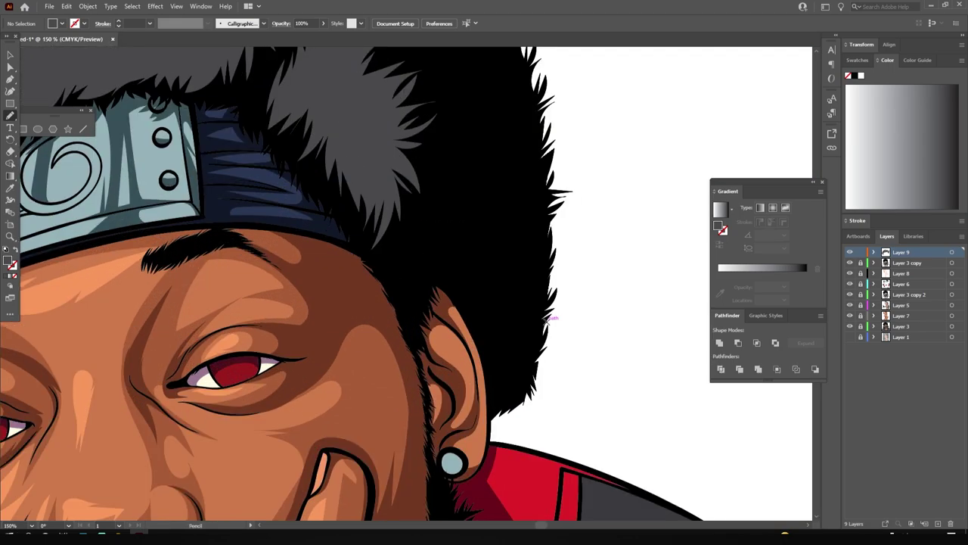
scroll(546, 318, "up", 3)
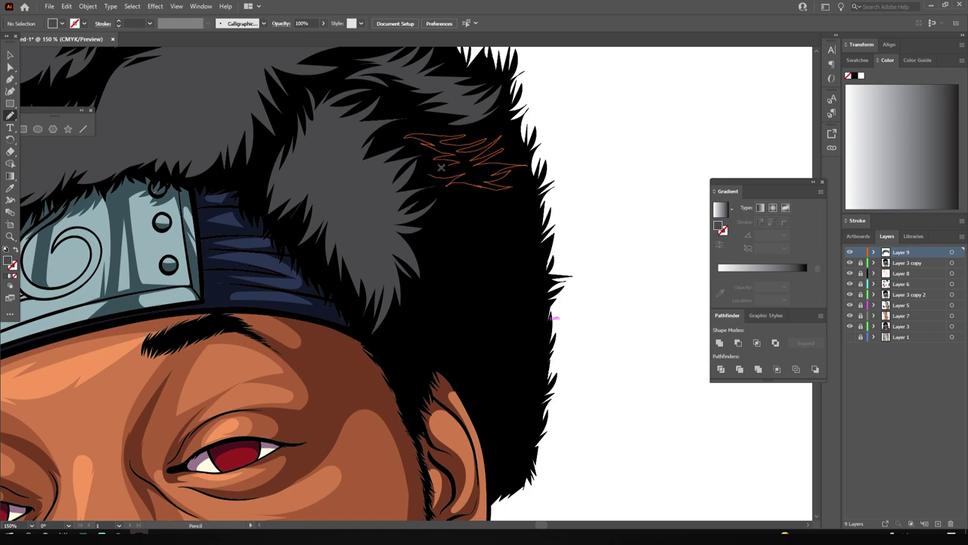
Step: Add fur strands on the right side and top of the hat
left_click_drag(500, 178, 491, 182)
key("ctrl+minus")
key("ctrl+plus")
left_click_drag(370, 159, 411, 154)
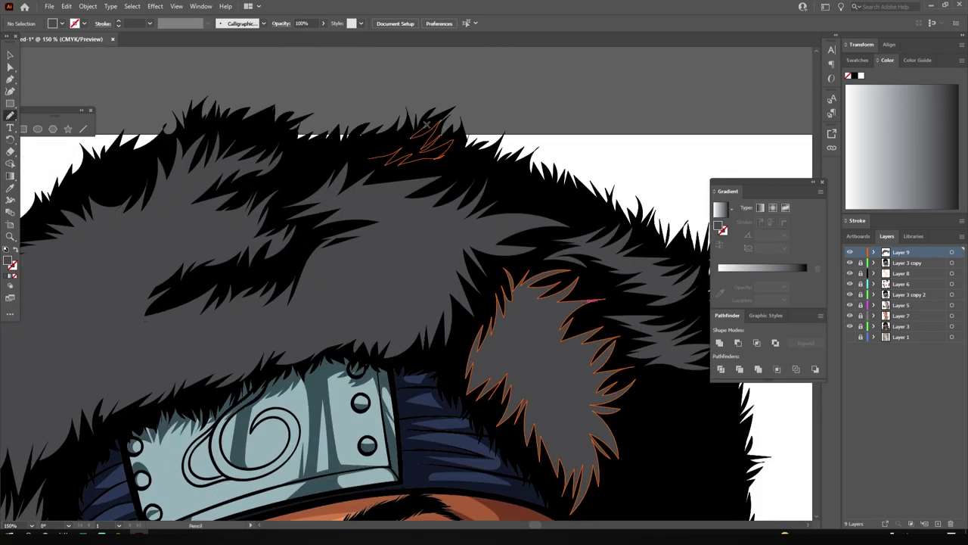
key("ctrl+0")
Step: Select all the fur strand paths, set their fill colour, then deselect
key("v")
key("ctrl+1")
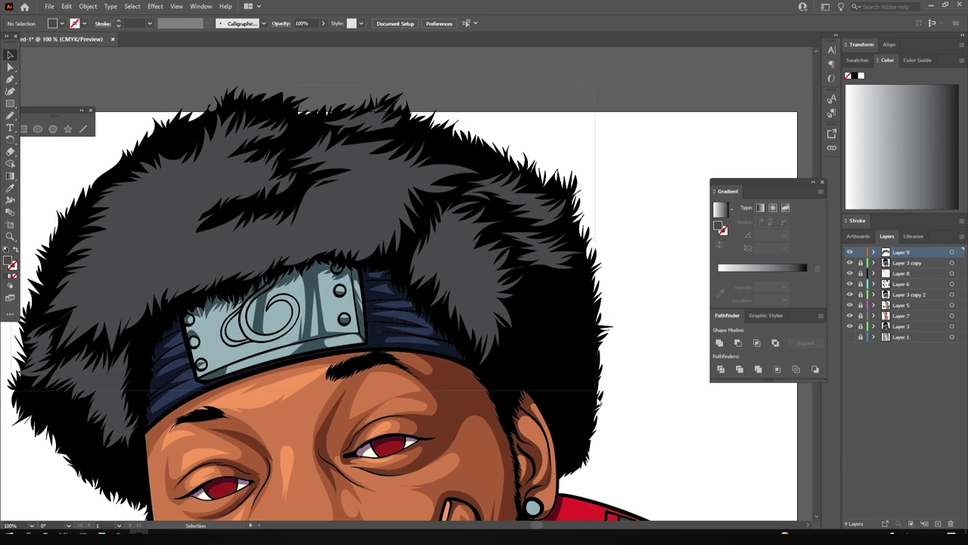
key("ctrl+a")
double_click(9, 260)
left_click(813, 354)
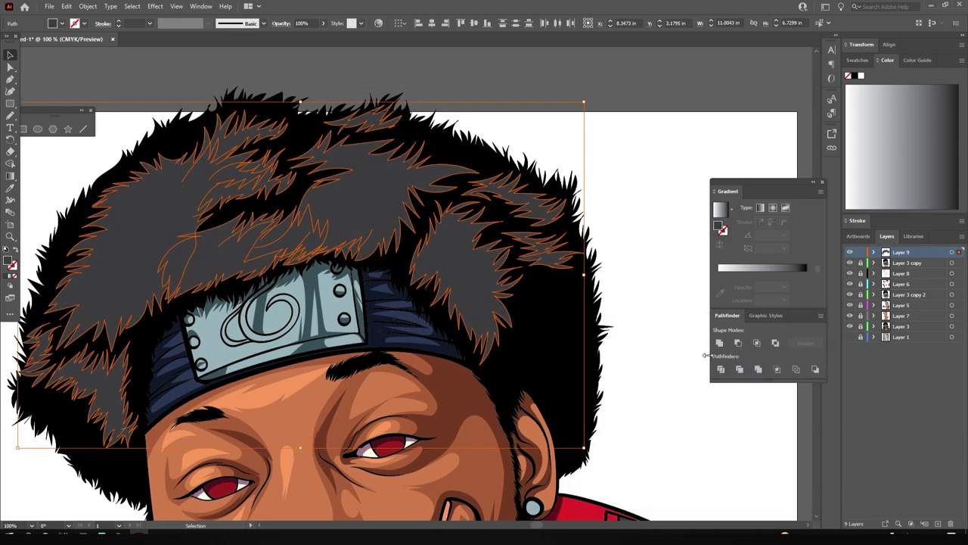
key("ctrl+shift+a")
key("ctrl+minus")
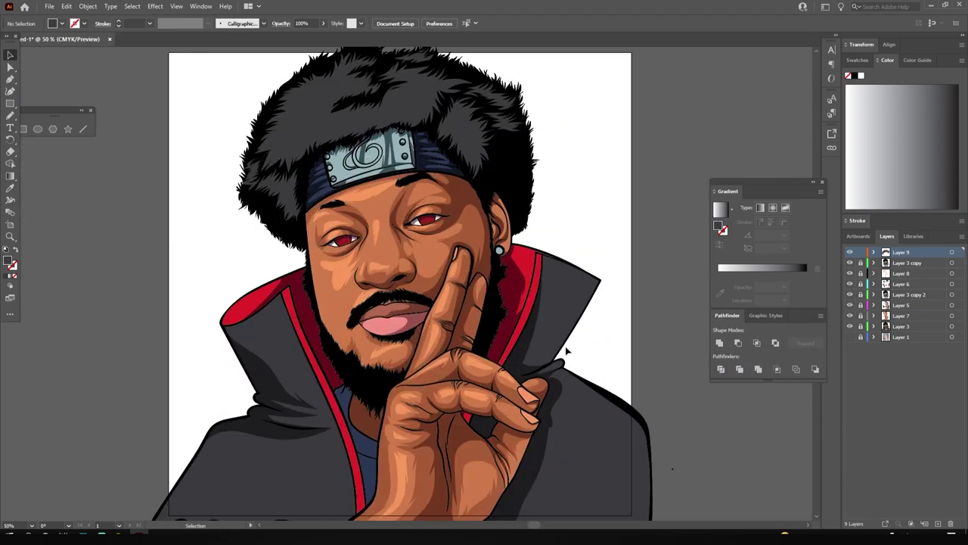
Step: Sample the lower lip's pink, lighten it, and pencil a highlight across the lip
scroll(567, 350, "up", 3)
scroll(574, 351, "down", 2)
scroll(598, 353, "down", 3)
scroll(627, 355, "up", 3)
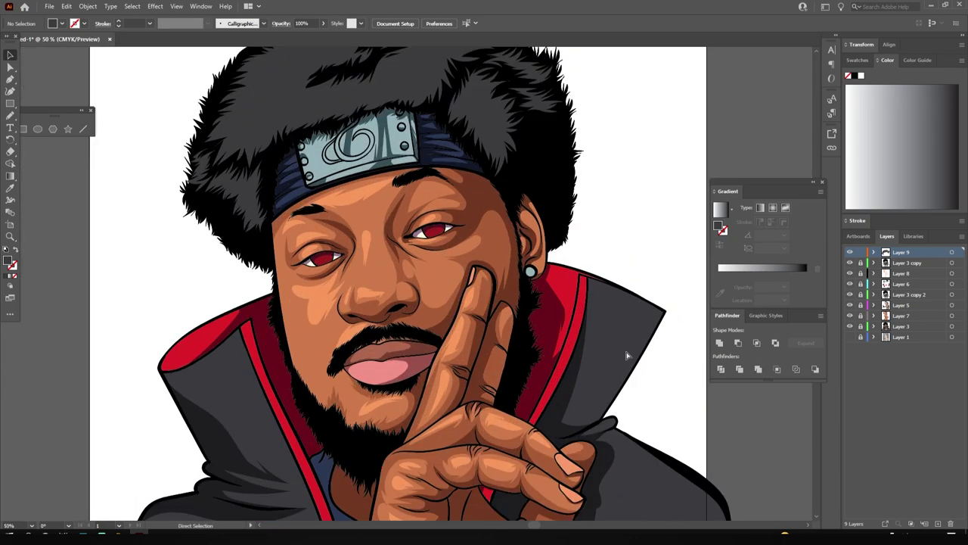
scroll(397, 396, "up", 5)
key("i")
left_click(267, 255)
double_click(10, 260)
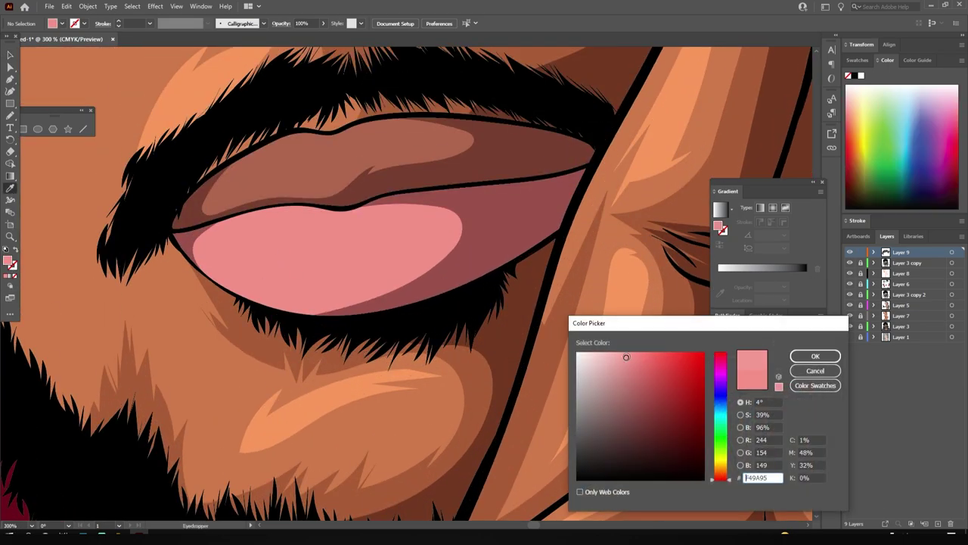
left_click(815, 356)
key("n")
left_click_drag(255, 234, 271, 223)
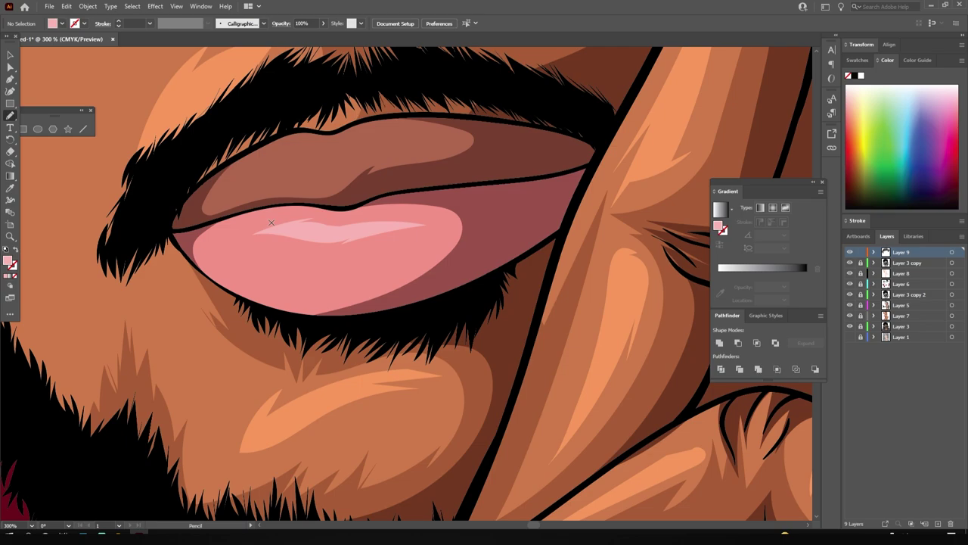
Step: Sample the colour around the lips and adjust it as the new fill
left_click(10, 187)
left_click(184, 90)
double_click(8, 261)
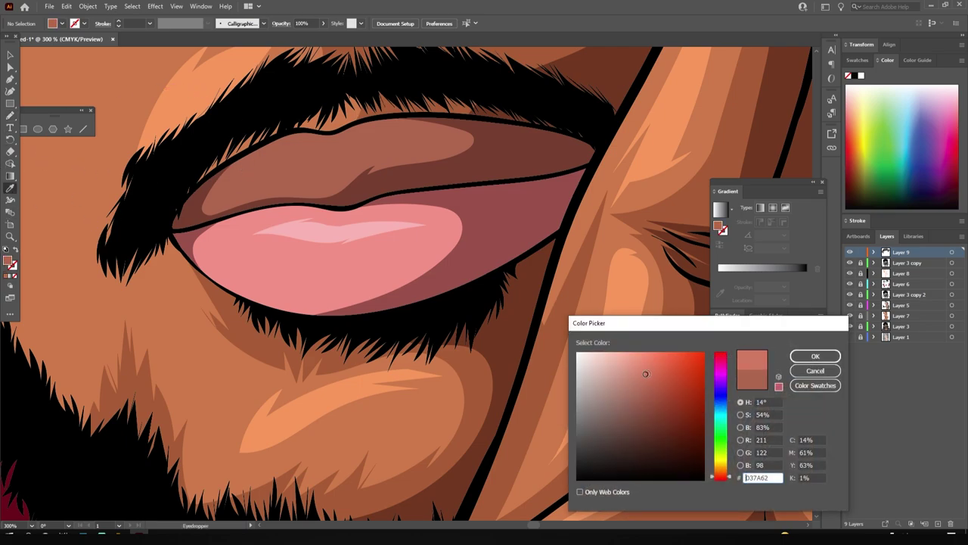
left_click(813, 354)
key("n")
key("ctrl+minus")
key("ctrl+minus")
key("ctrl+minus")
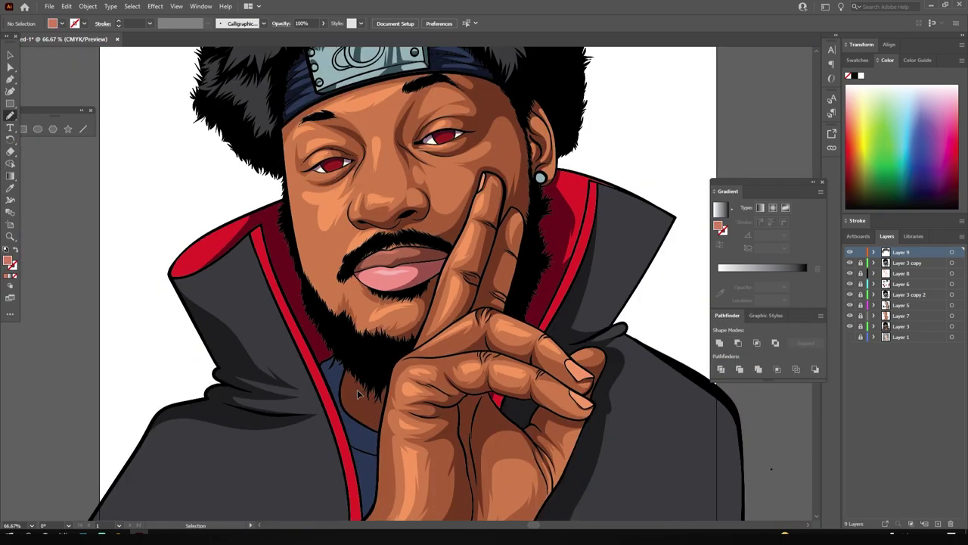
scroll(535, 260, "up", 1)
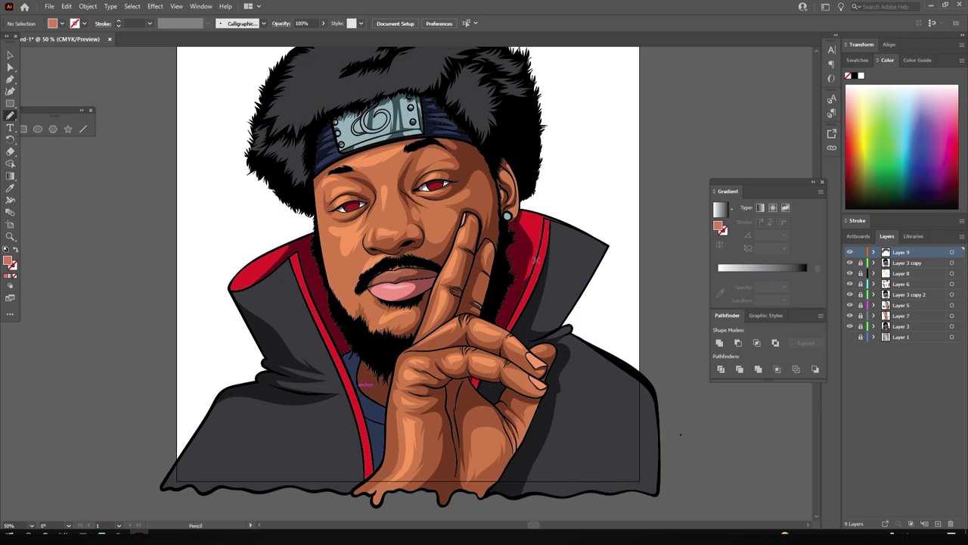
key("ctrl+plus")
key("ctrl+plus")
key("ctrl+plus")
key("ctrl+plus")
scroll(325, 287, "up", 1)
Step: Set a darker navy fill and trace a shadow along the collar stripe and neck
key("i")
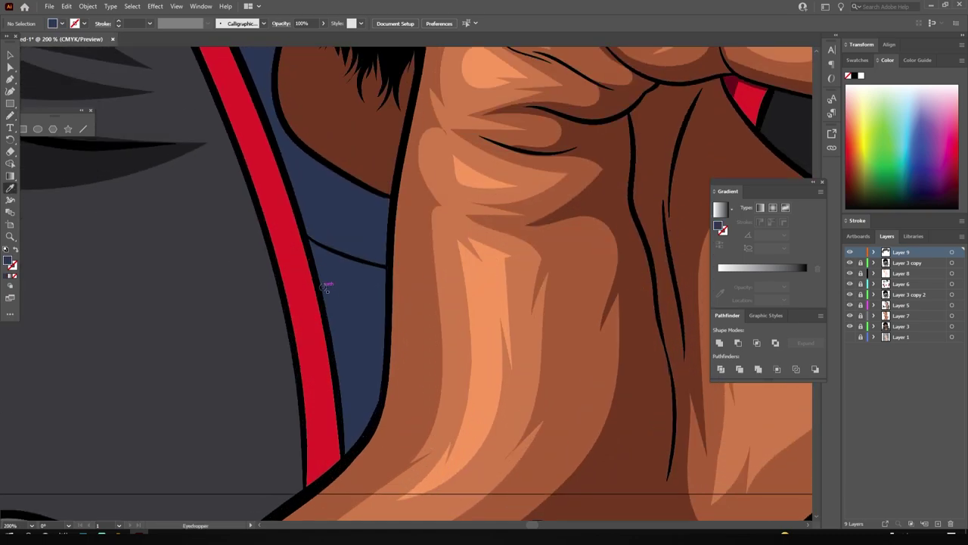
left_click(325, 288)
double_click(7, 261)
key("Return")
key("n")
left_click_drag(291, 194, 341, 457)
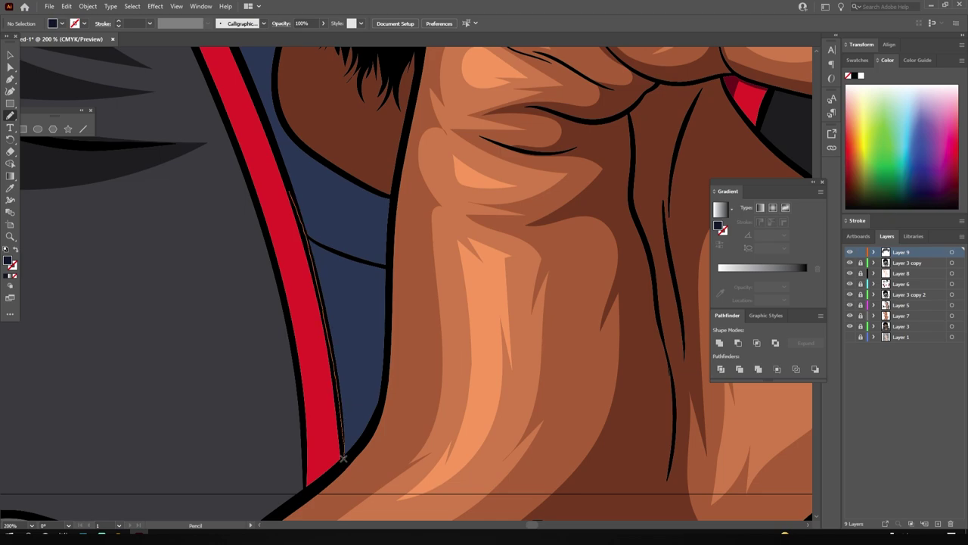
scroll(272, 289, "up", 5)
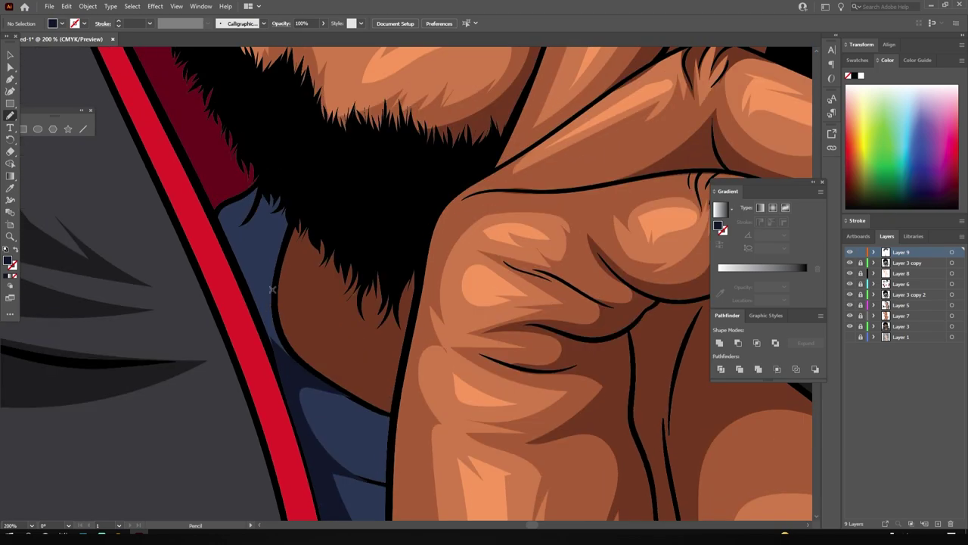
left_click_drag(250, 290, 251, 291)
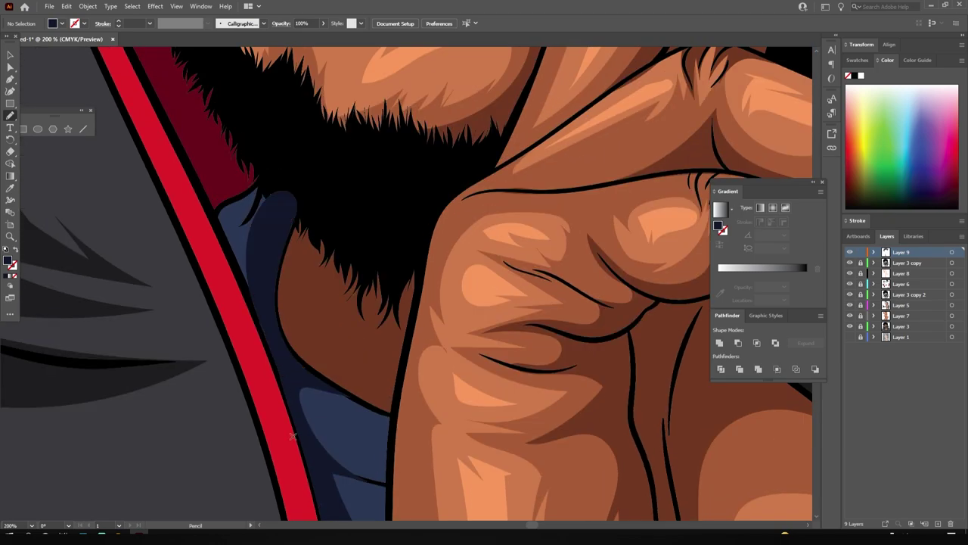
Step: On a new layer, draw dark navy shadow shapes on the shirt
left_click(900, 273)
left_click(937, 523)
key("ctrl+equal")
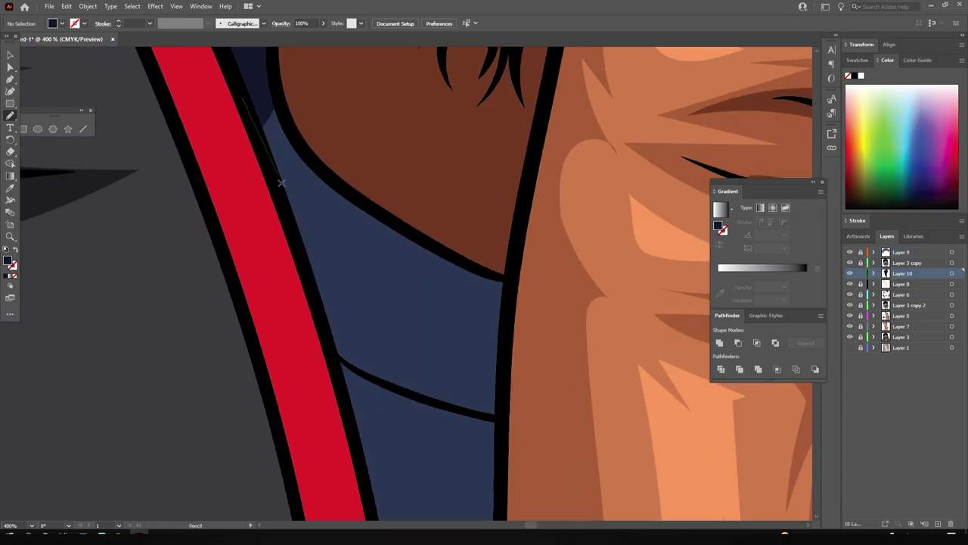
left_click_drag(242, 373, 438, 400)
left_click_drag(324, 175, 394, 291)
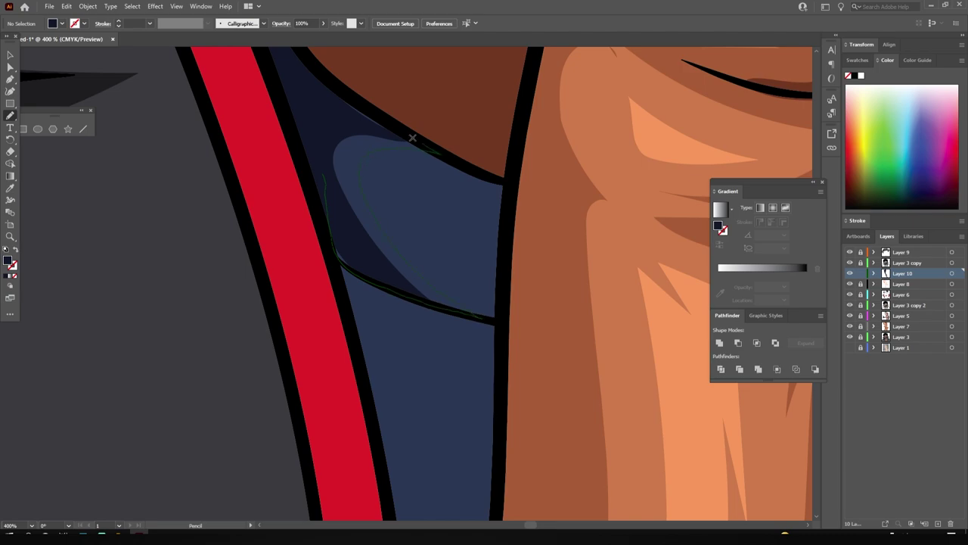
scroll(412, 138, "down", 5)
left_click_drag(328, 67, 400, 413)
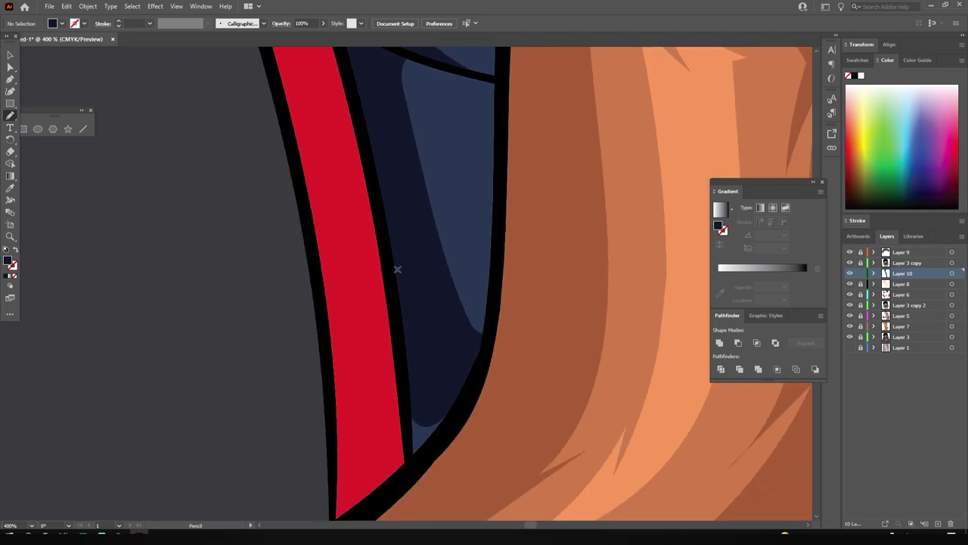
scroll(457, 366, "down", 4)
scroll(461, 372, "down", 3)
Step: Add a new layer and set the fill to a darker shade of the headband plate colour
scroll(500, 343, "up", 2)
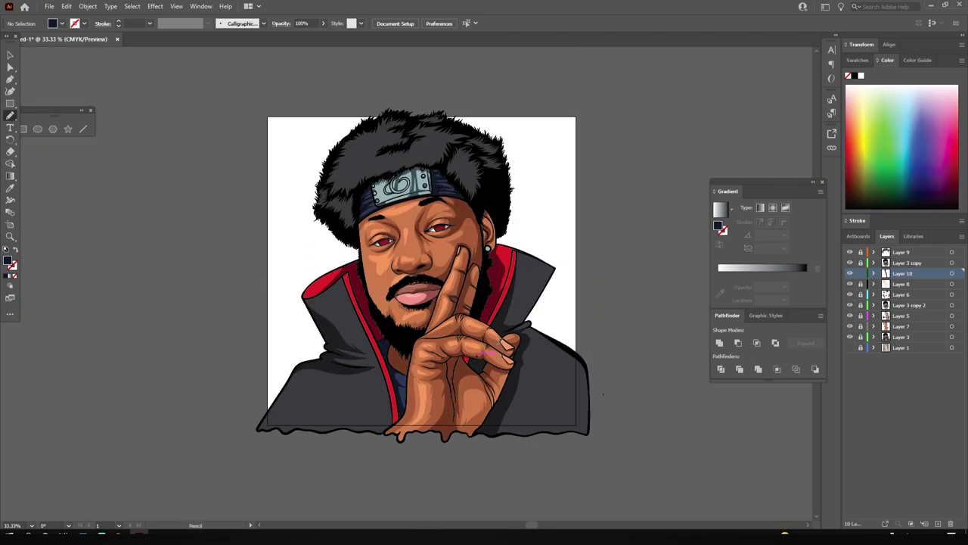
scroll(407, 283, "down", 1)
scroll(406, 249, "up", 2)
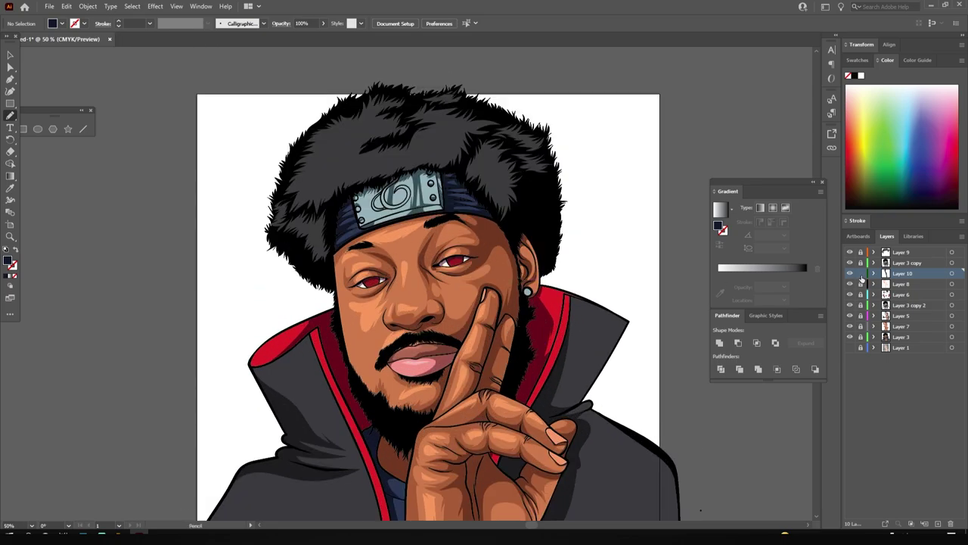
left_click(900, 326)
left_click(938, 524)
scroll(378, 227, "up", 3)
scroll(355, 287, "up", 3)
key("i")
left_click(339, 309)
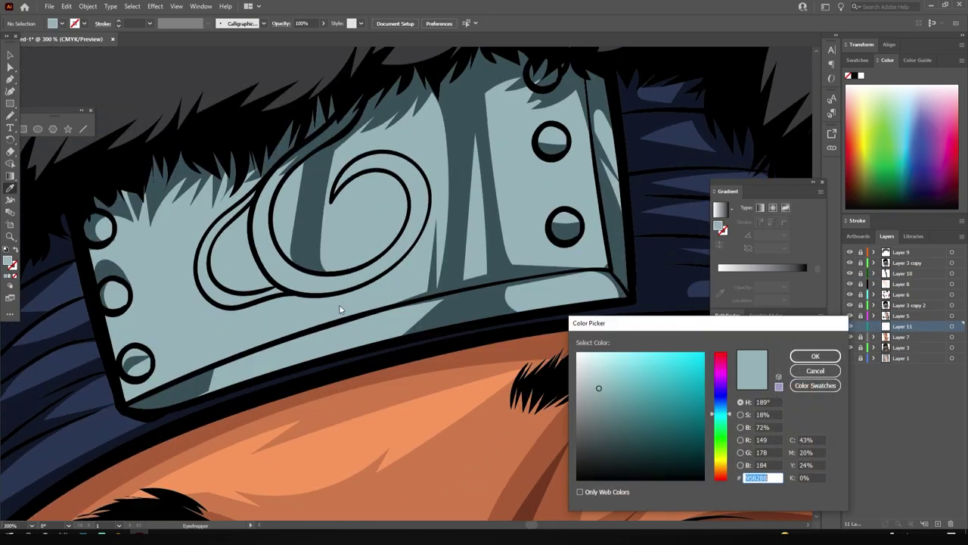
left_click(611, 421)
left_click(815, 356)
Step: Pencil dark teal shadows on the plate, including its right side and swirl emblem
key("n")
left_click_drag(235, 385, 329, 358)
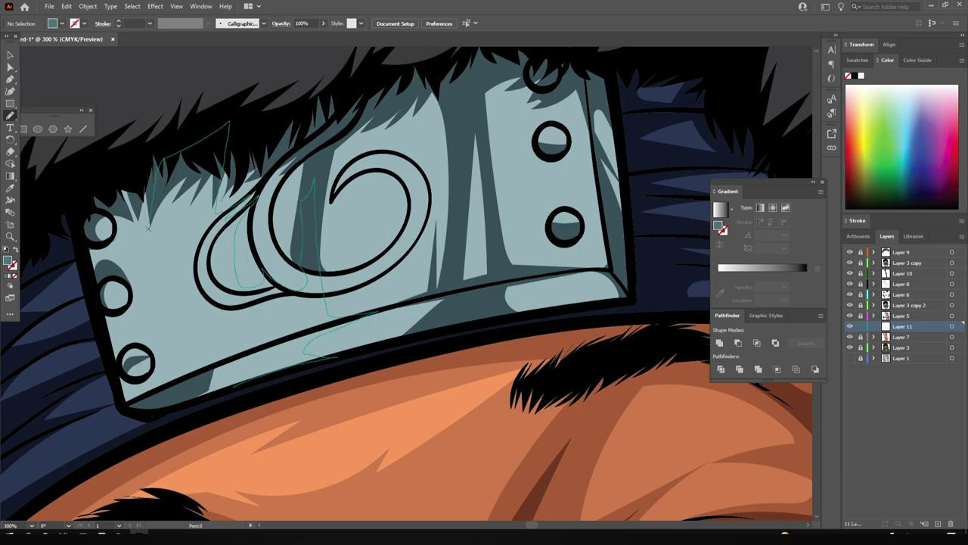
left_click_drag(245, 314, 250, 356)
left_click_drag(540, 236, 529, 264)
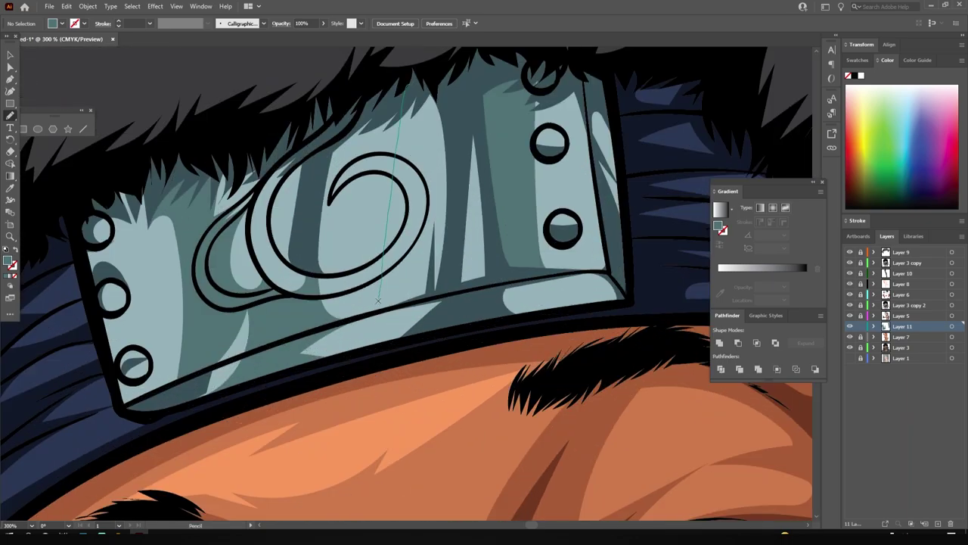
mouse_move(402, 87)
left_mouse_down()
mouse_move(352, 187)
mouse_move(370, 140)
left_mouse_up()
left_click_drag(157, 187, 127, 279)
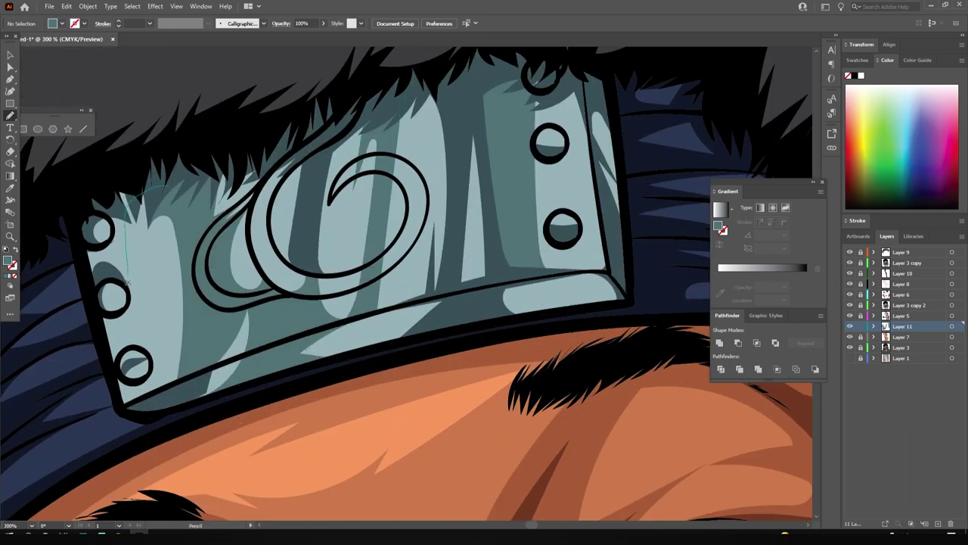
key("ctrl+minus")
key("ctrl+minus")
key("ctrl+minus")
key("ctrl+minus")
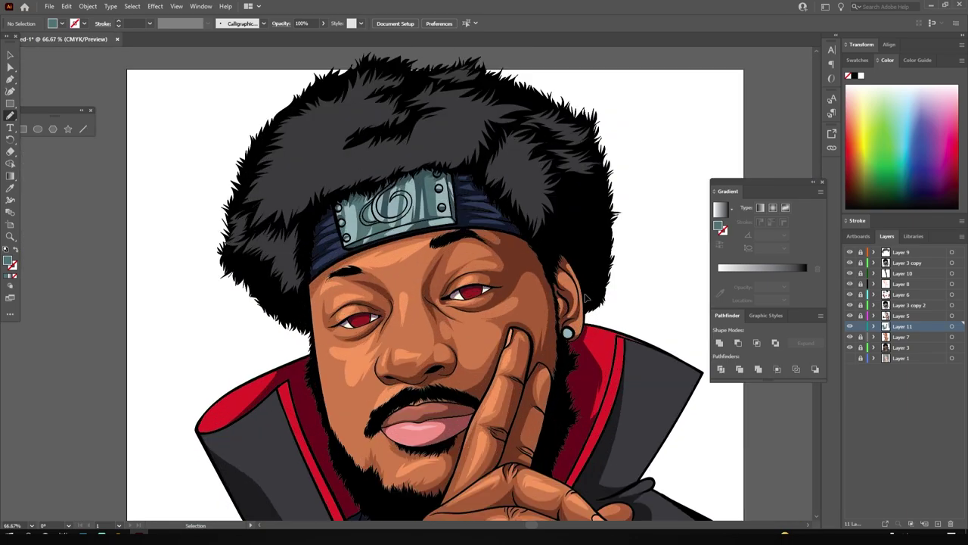
key("ctrl+minus")
key("ctrl+plus")
key("ctrl+plus")
key("ctrl+plus")
key("ctrl+plus")
key("ctrl+plus")
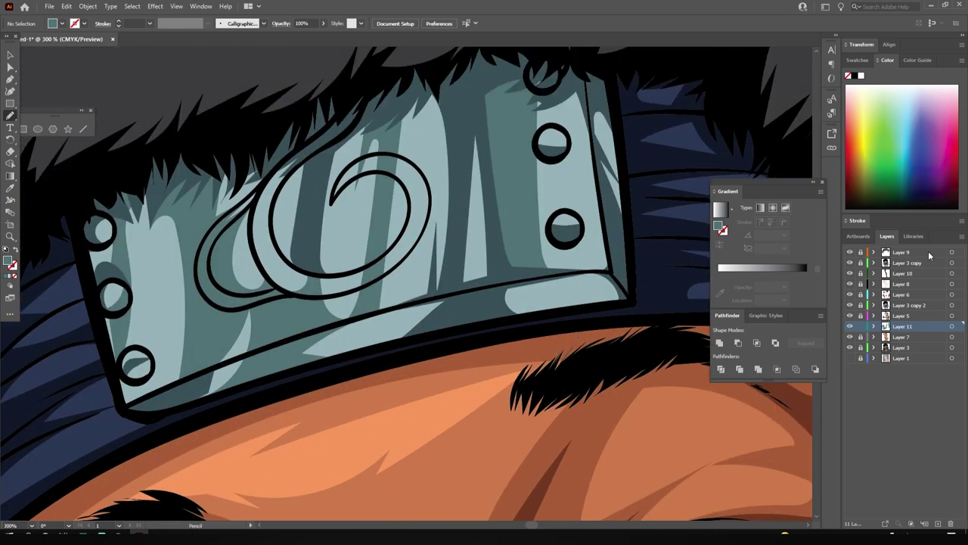
Step: Add another layer and set a lighter teal highlight fill
left_click(902, 316)
key("ctrl+l")
double_click(9, 261)
left_click(597, 379)
left_click(812, 352)
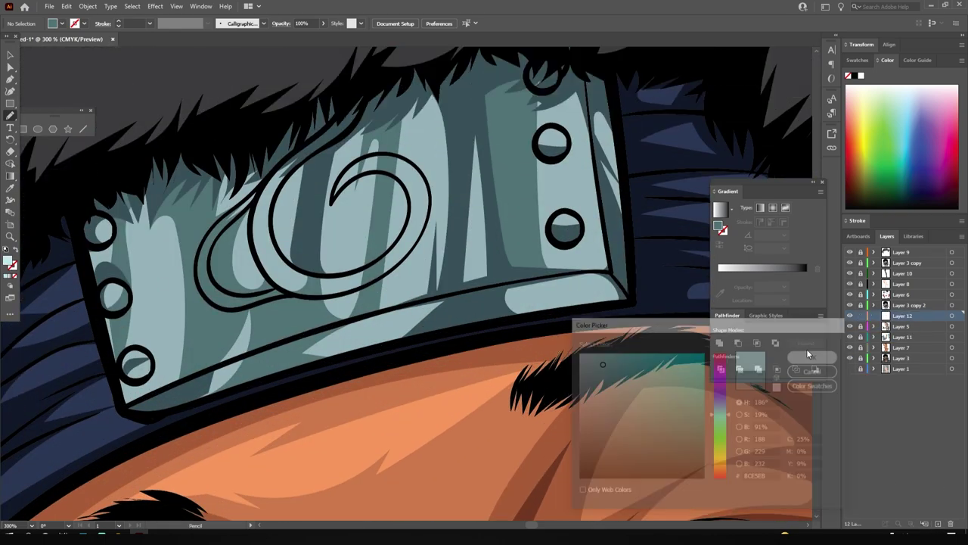
Step: Draw light-teal highlight streaks across the headband plate's centre, edges and sides
left_click_drag(412, 263, 403, 304)
left_click_drag(337, 295, 337, 232)
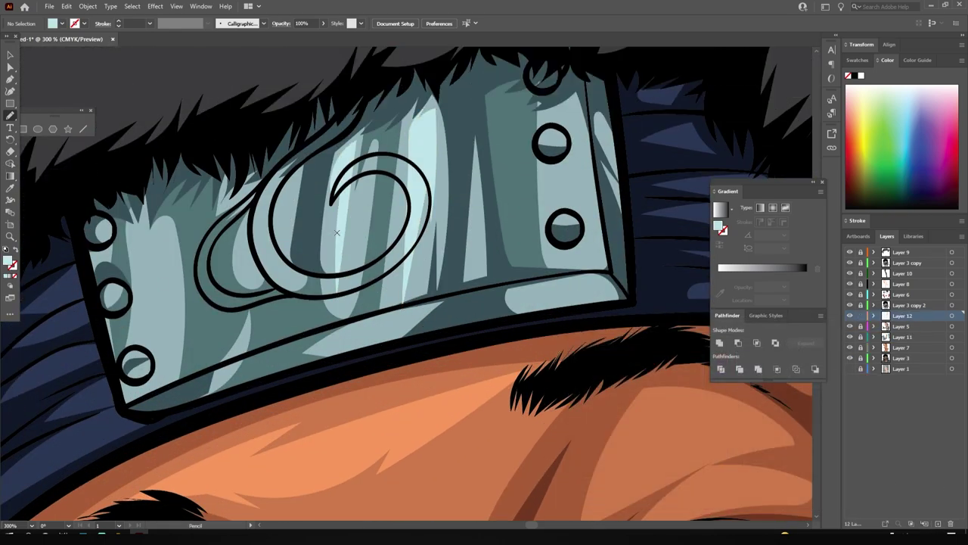
left_click_drag(551, 136, 536, 109)
left_click_drag(585, 280, 530, 306)
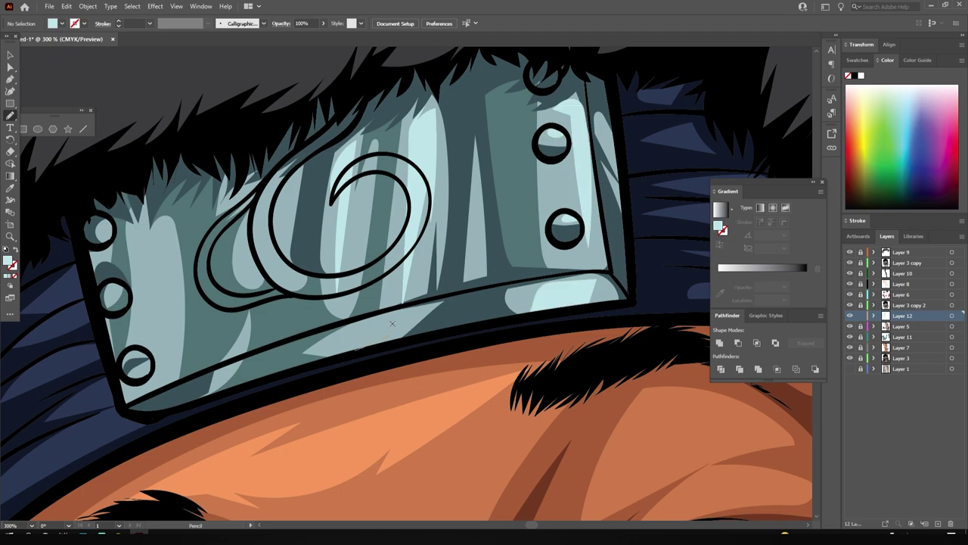
left_click_drag(393, 312, 287, 369)
left_click_drag(184, 306, 169, 153)
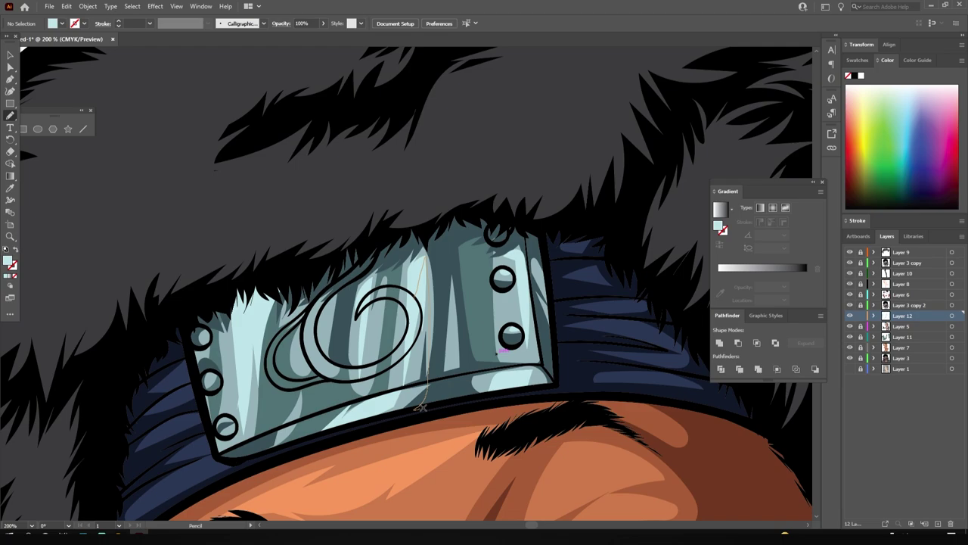
left_click_drag(421, 406, 479, 214)
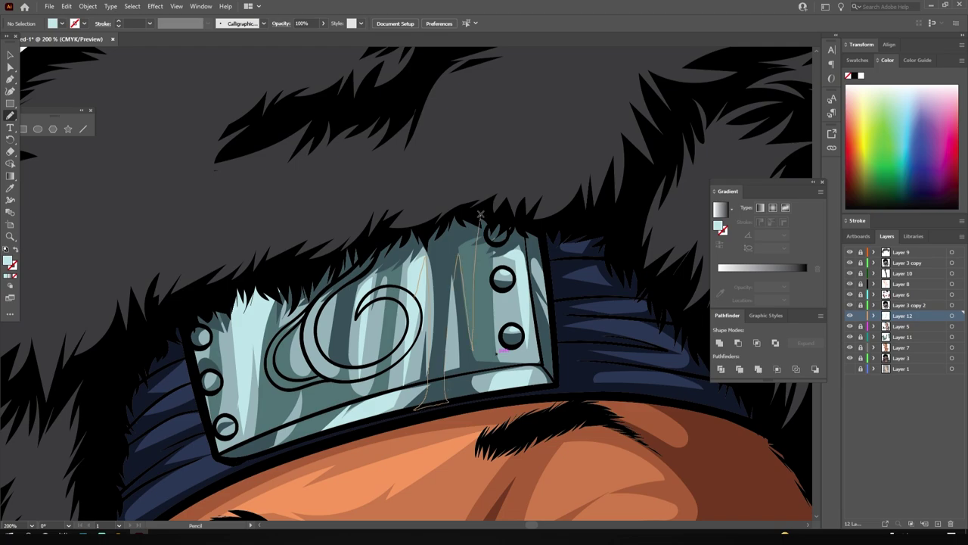
left_click_drag(499, 352, 499, 351)
Step: Select Layer 10 and add a new layer for the eye highlights
scroll(500, 352, "down", 4)
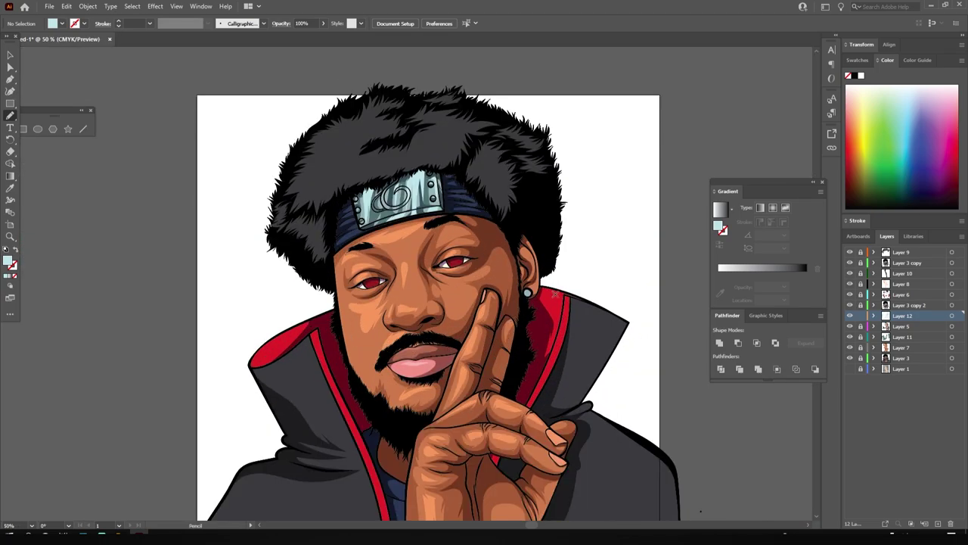
scroll(536, 312, "down", 2)
left_click(906, 273)
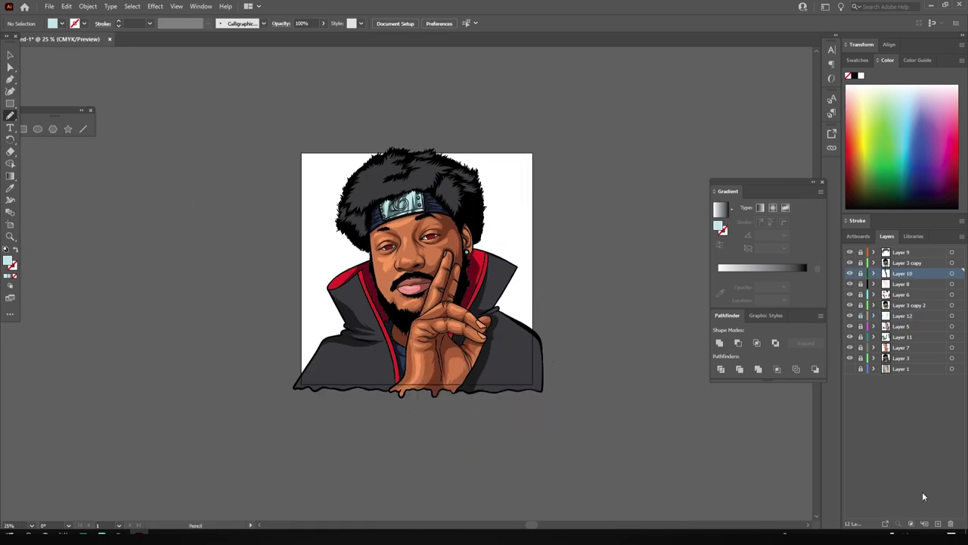
left_click(938, 523)
Step: Draw white highlight circles inside the left and right red irises
scroll(431, 251, "up", 10)
double_click(10, 261)
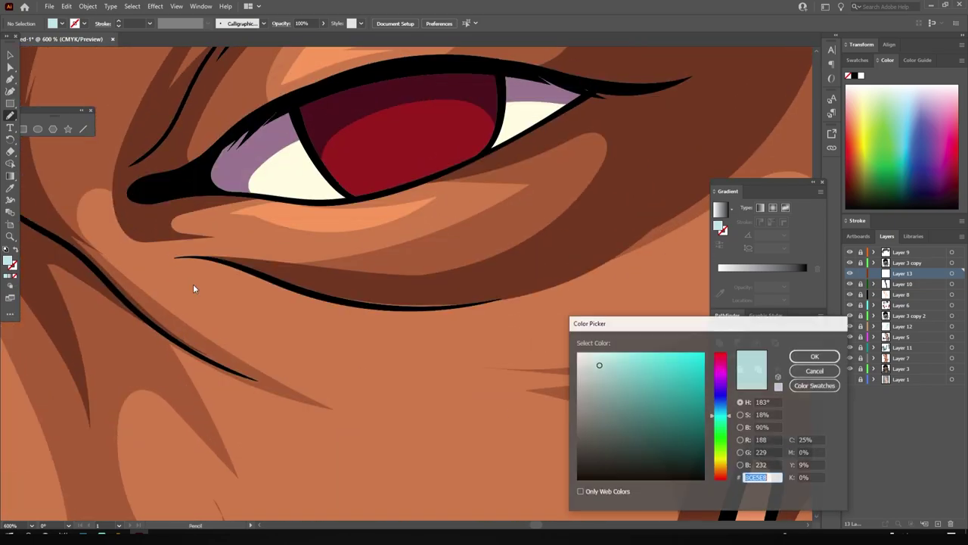
key("Return")
left_click_drag(313, 95, 356, 136)
scroll(295, 170, "down", 2)
scroll(130, 336, "left", 3)
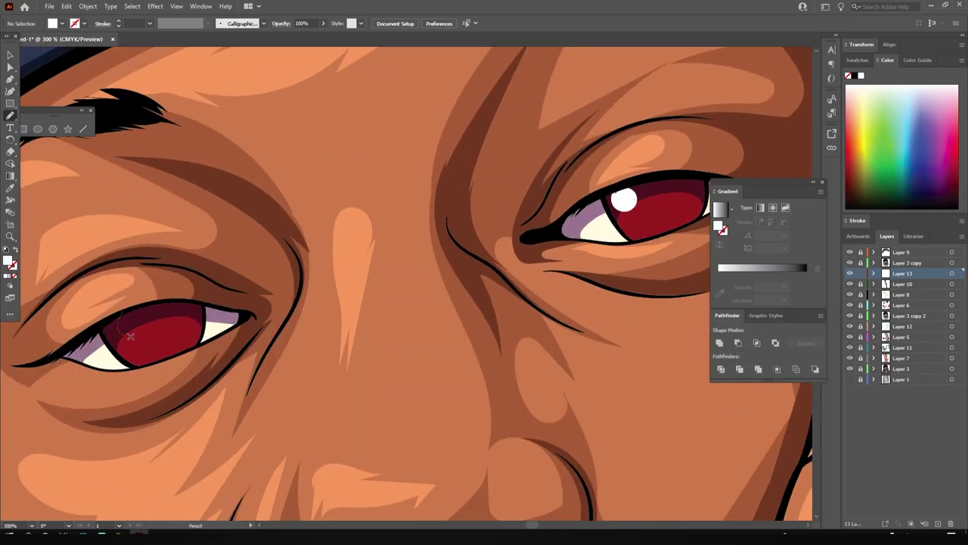
scroll(371, 297, "down", 3)
scroll(416, 273, "down", 2)
scroll(532, 429, "up", 1)
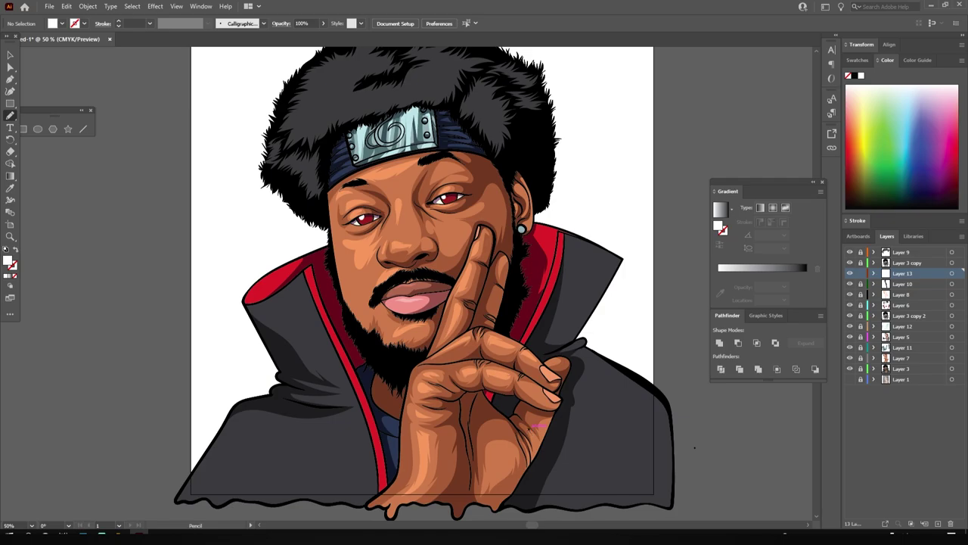
scroll(413, 189, "up", 5)
scroll(483, 424, "down", 1)
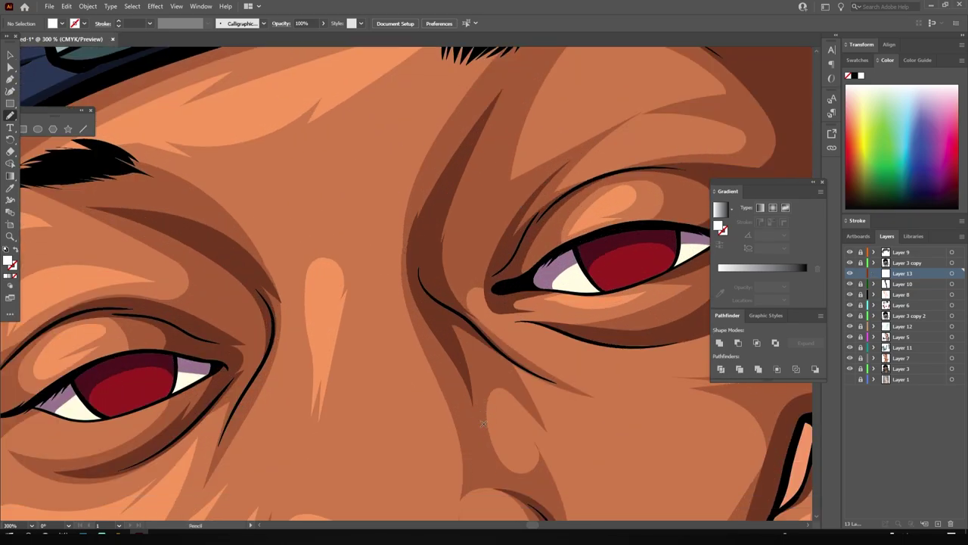
left_click_drag(593, 239, 609, 257)
Step: On a new layer, paint a thin ring detail inside the left iris with the Paintbrush
key("ctrl+minus")
key("ctrl+minus")
key("ctrl+minus")
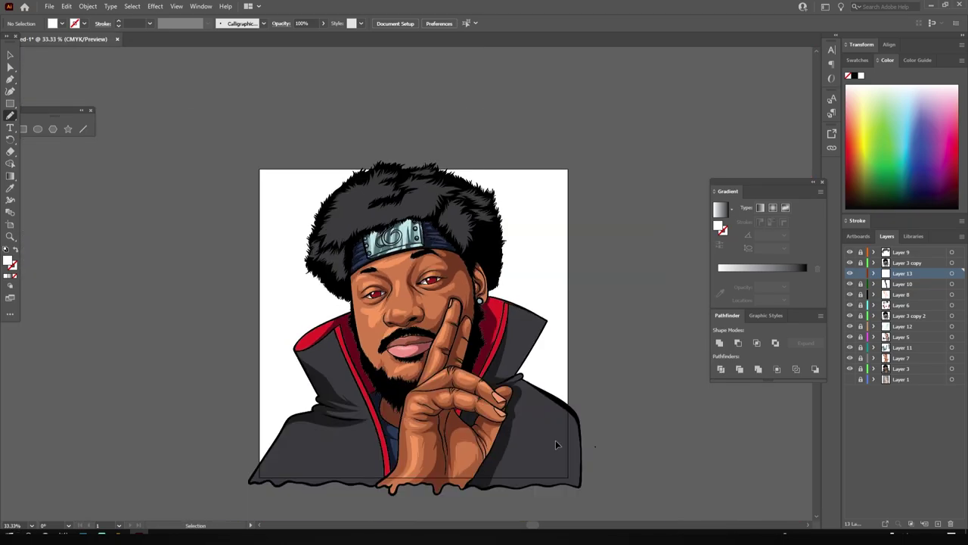
key("ctrl+l")
left_click(7, 249)
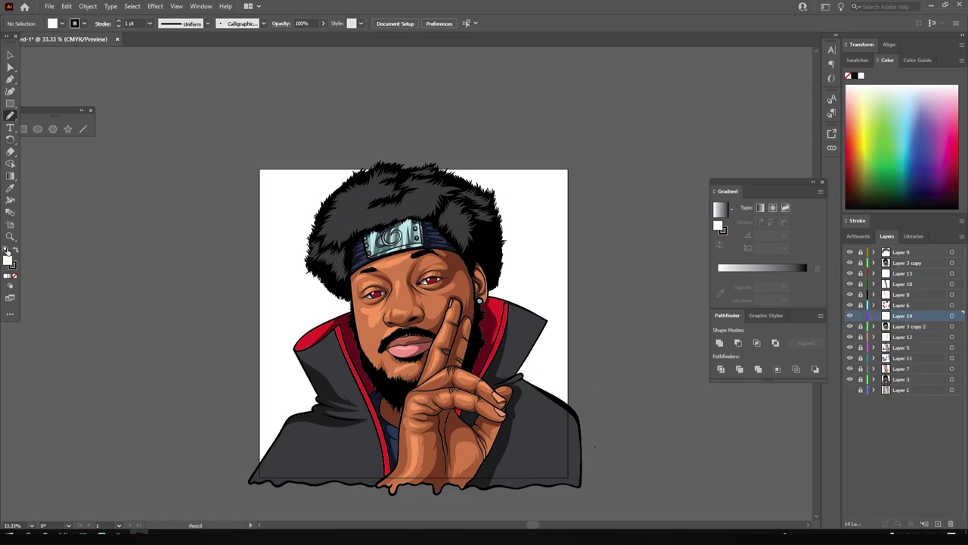
key("b")
scroll(368, 293, "up", 7, "alt")
left_click_drag(378, 269, 366, 288)
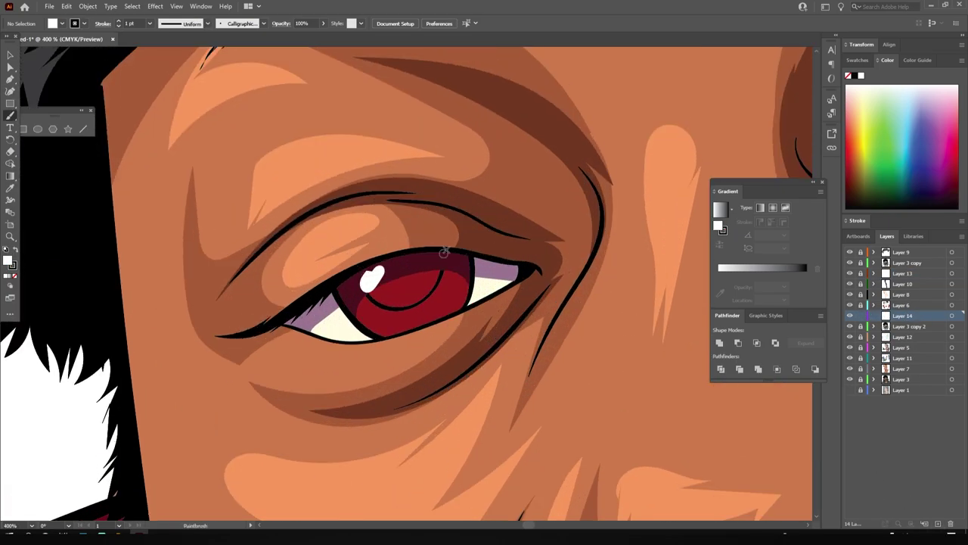
scroll(389, 267, "down", 6, "alt")
scroll(520, 339, "up", 4, "alt")
scroll(451, 147, "up", 2, "alt")
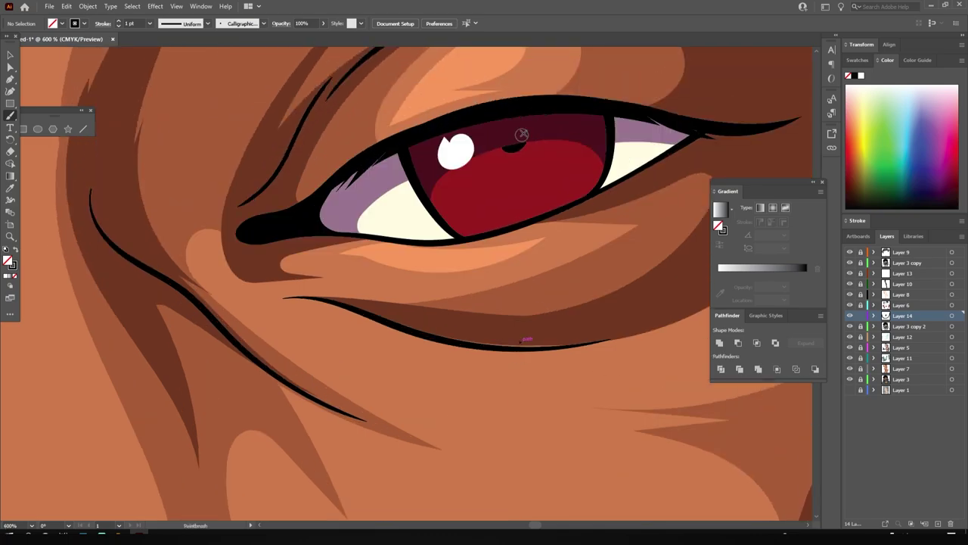
scroll(451, 148, "down", 4, "alt")
scroll(450, 148, "down", 3, "alt")
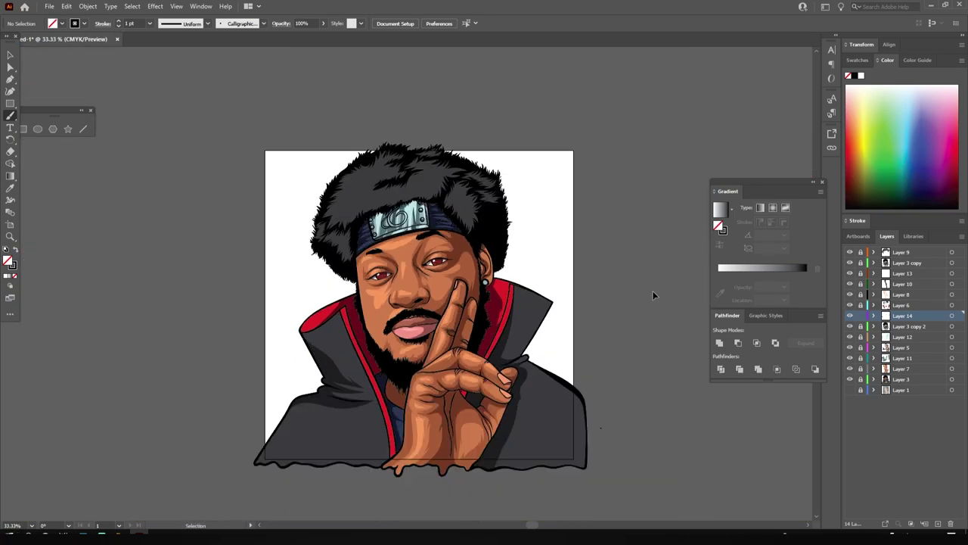
scroll(564, 283, "up", 4, "alt")
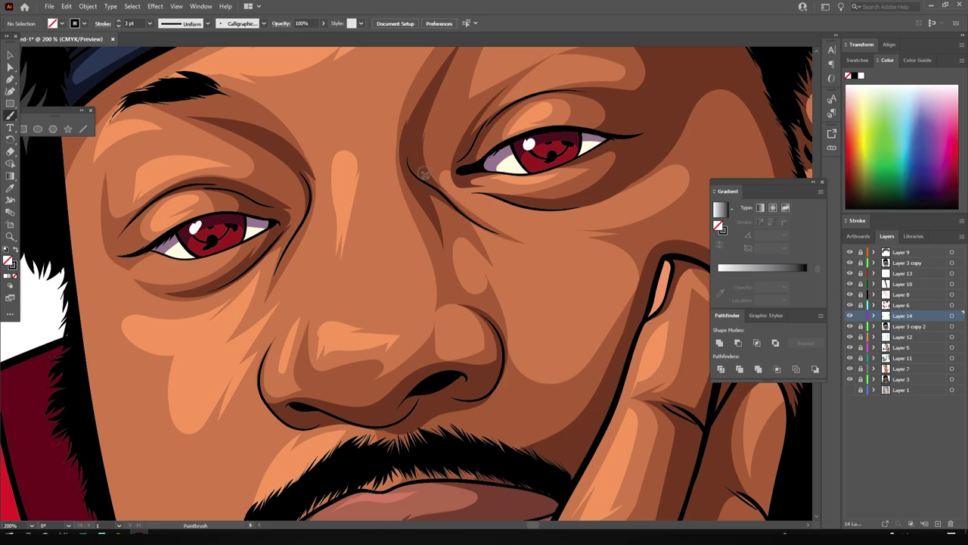
key("ctrl+minus")
key("ctrl+minus")
key("ctrl+minus")
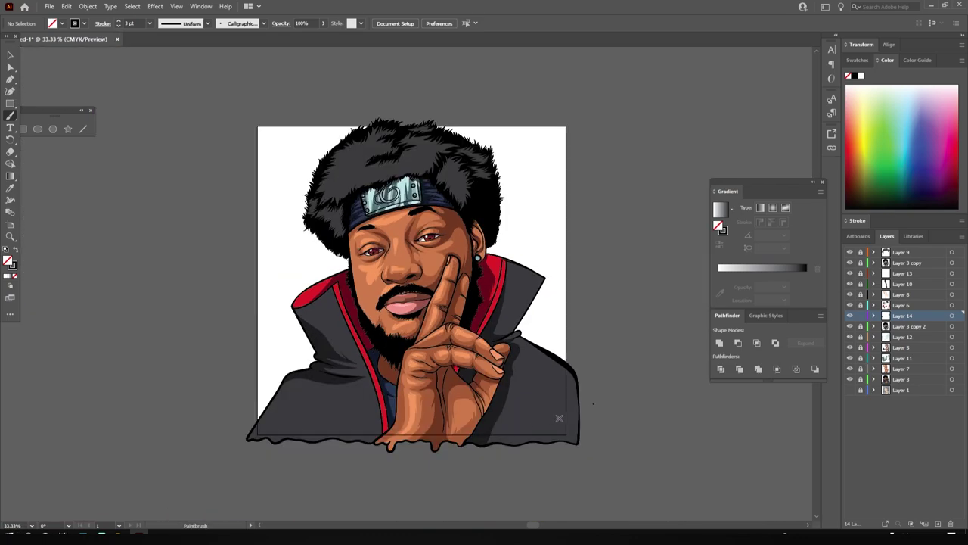
Step: Add a new Layer 15 below the artwork and draw a rectangle covering the whole artboard
scroll(589, 345, "up", 1)
left_click(938, 523)
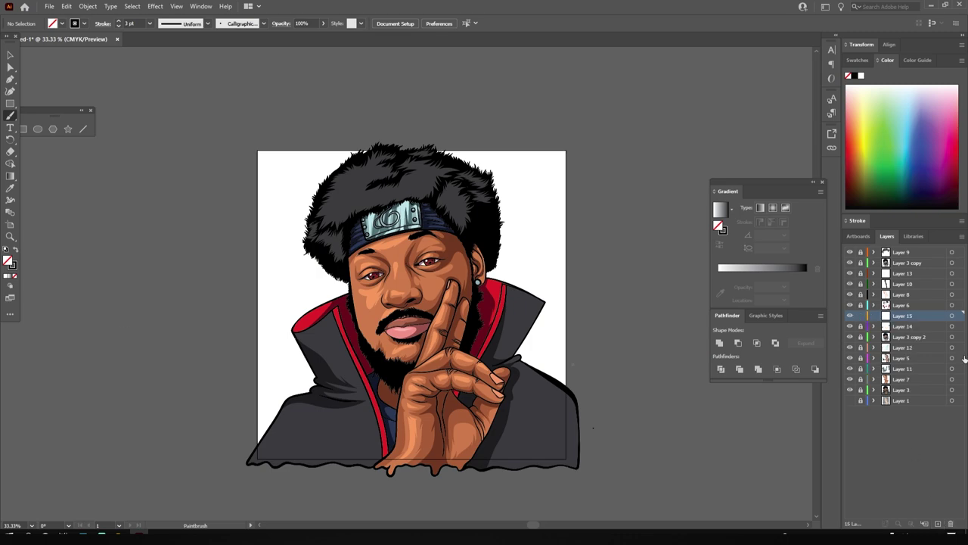
left_click_drag(904, 316, 855, 382)
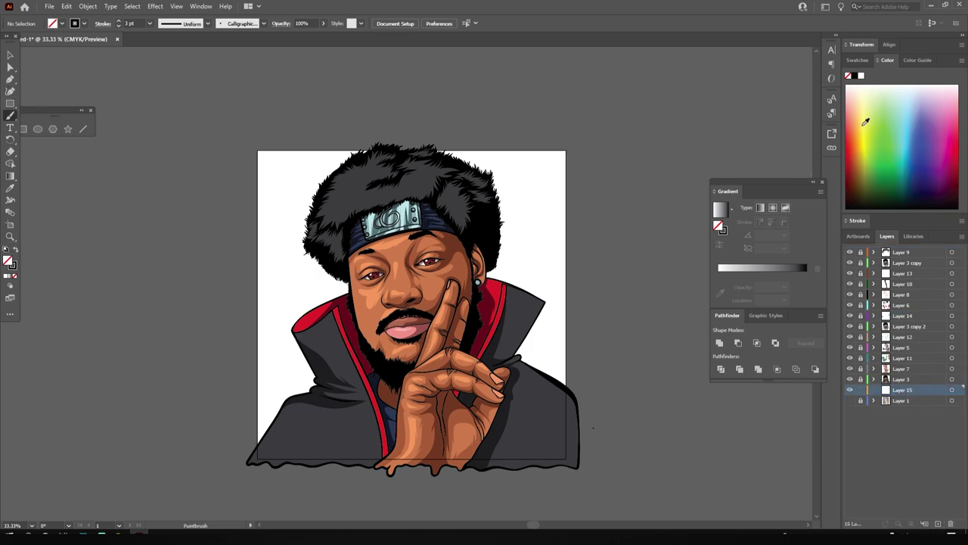
left_click(857, 60)
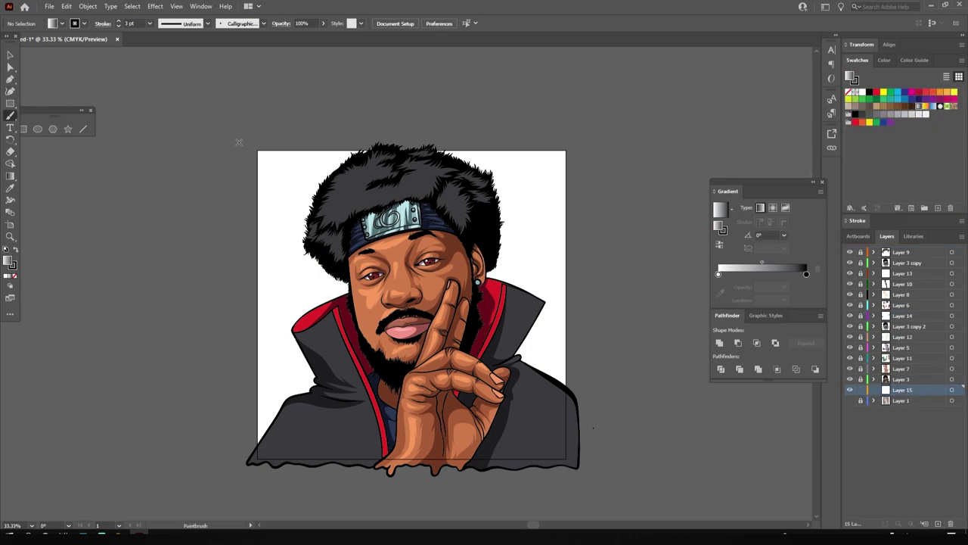
left_click(23, 128)
left_click_drag(251, 141, 581, 469)
Step: Give the rectangle a 90° linear gradient from cyan to dark blue C100 M32 K40
left_click(774, 247)
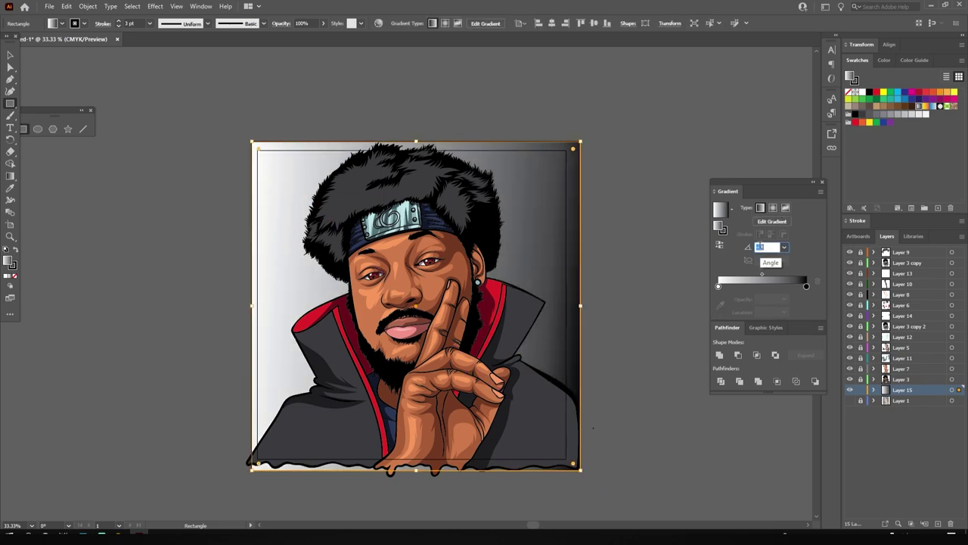
key("shift+Up")
key("shift+Up")
key("shift+Up")
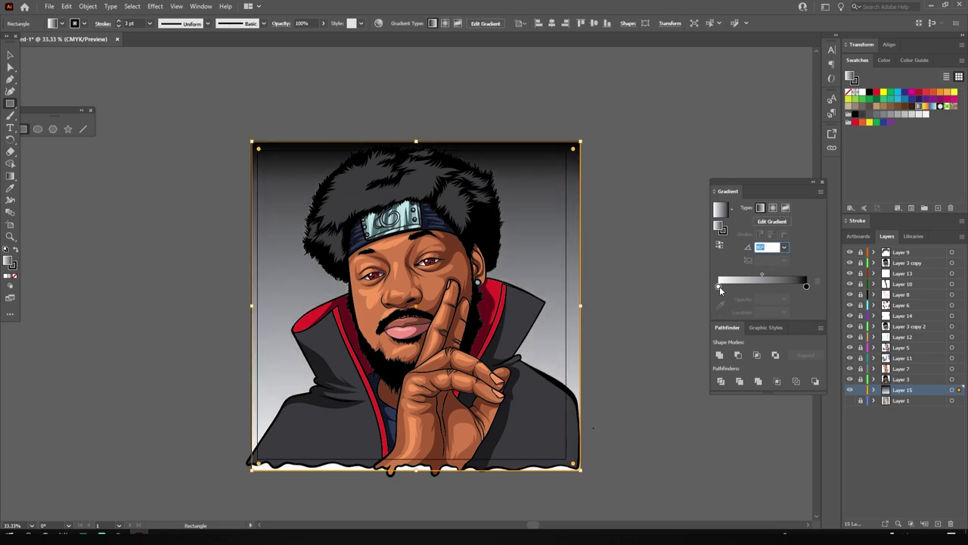
double_click(719, 286)
left_click_drag(723, 324, 773, 324)
left_click(806, 286)
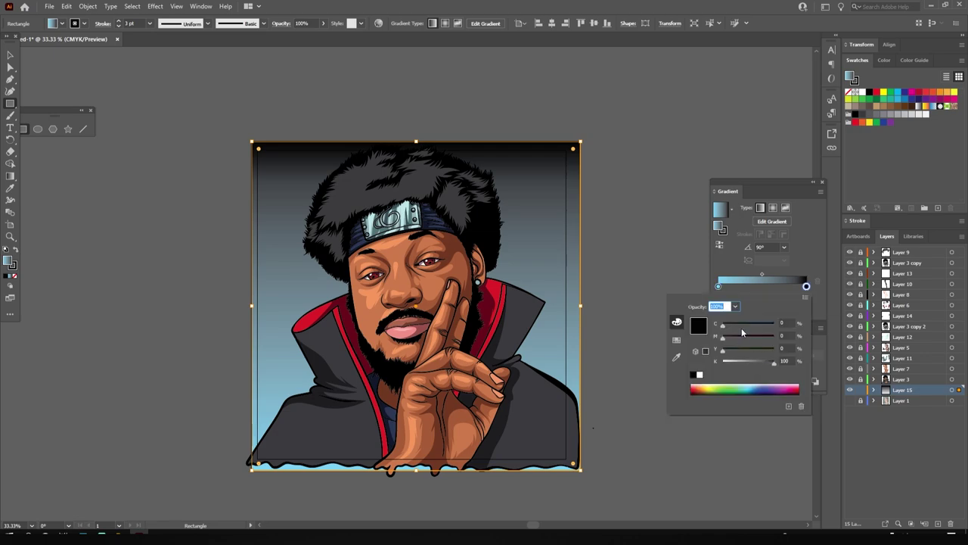
mouse_move(741, 328)
left_mouse_down()
mouse_move(769, 366)
mouse_move(738, 338)
mouse_move(741, 361)
left_mouse_up()
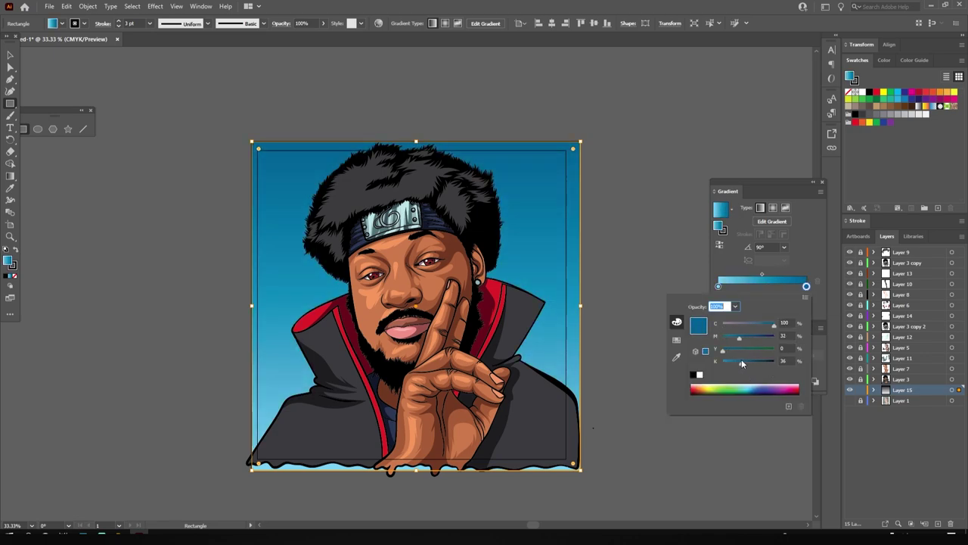
left_click(869, 362)
key("ctrl+shift+a")
key("ctrl+l")
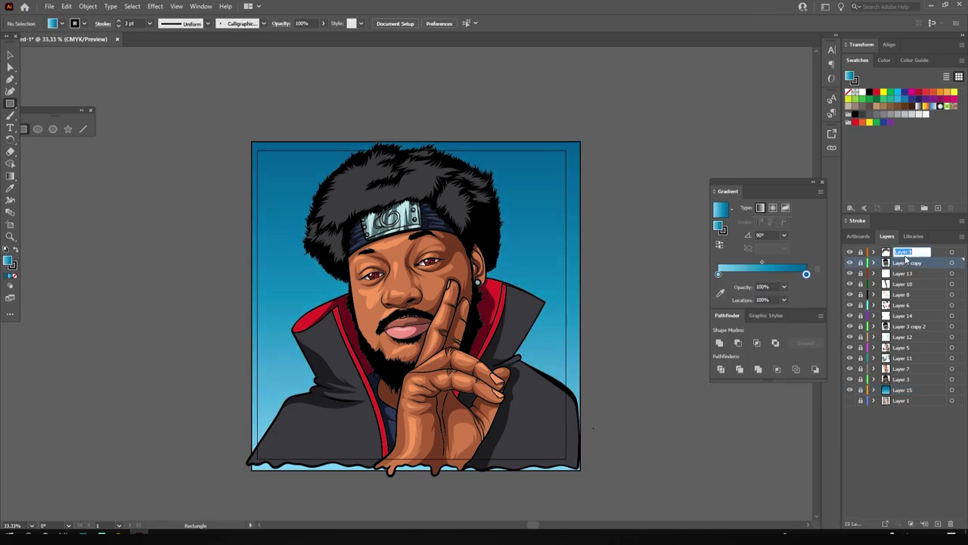
Step: Add the handle text, enlarge it, and set it to white #FFFFFF in the Magic Dreams font
key("t")
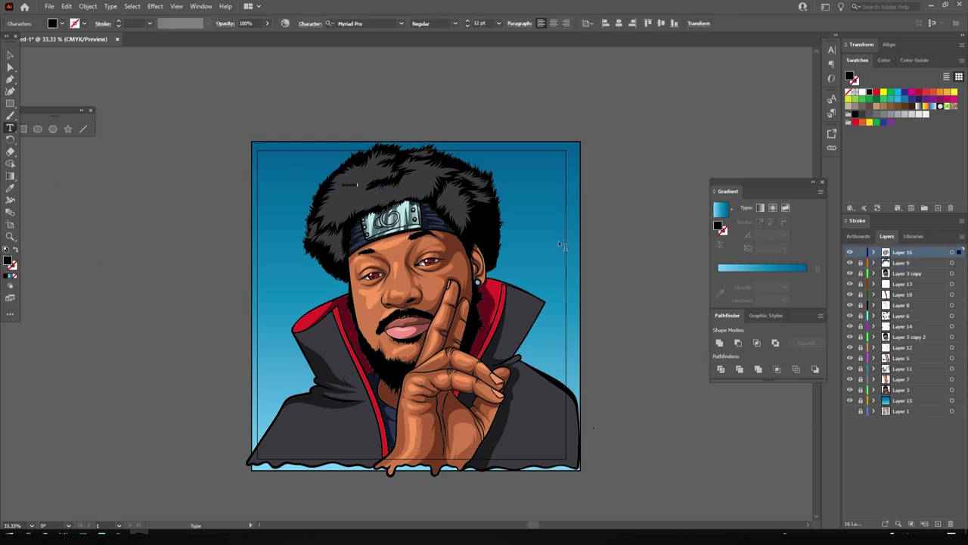
key("Escape")
left_click_drag(360, 186, 403, 194)
double_click(8, 261)
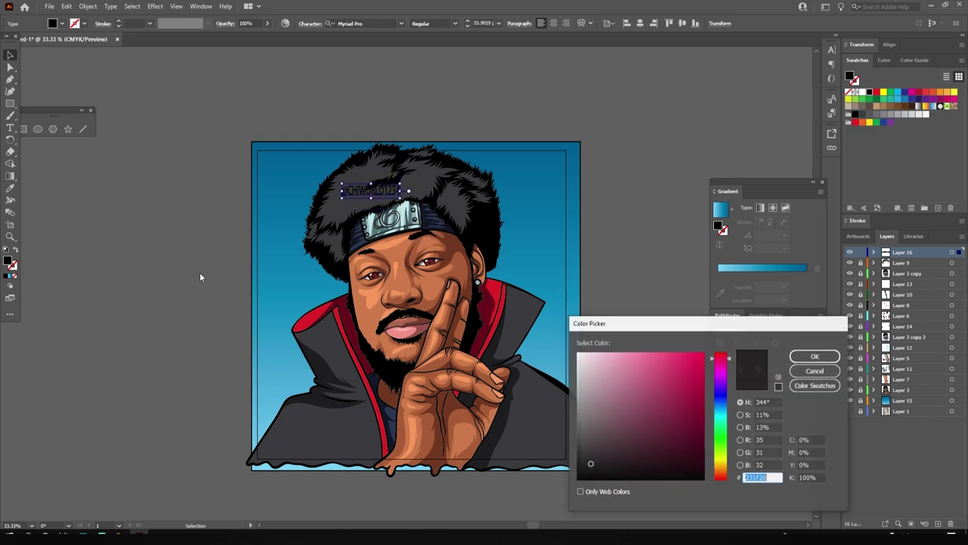
type("ffffff")
key("Return")
left_click(338, 23)
key("Up")
key("Up")
key("Up")
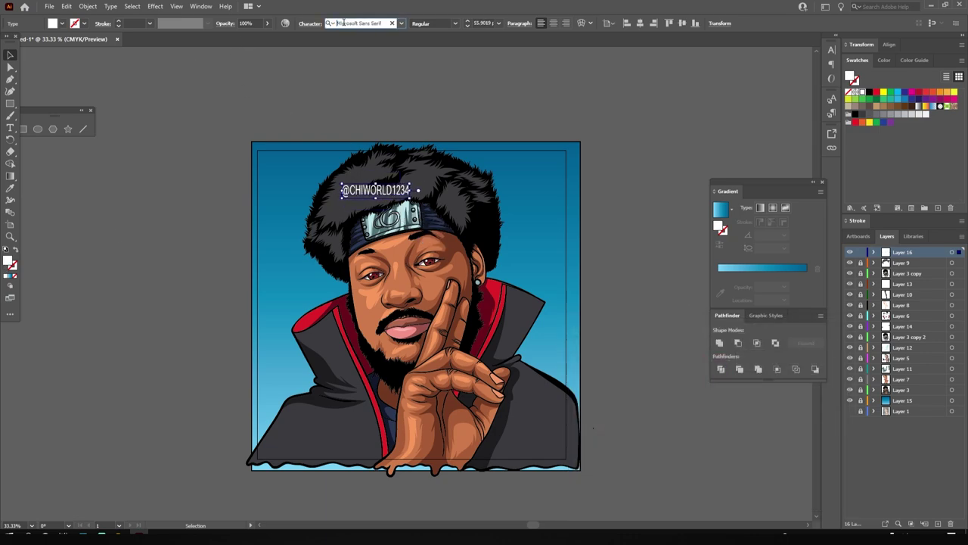
Step: Move the handle text onto the cloak, left of the raised hand
left_click_drag(413, 175, 538, 299)
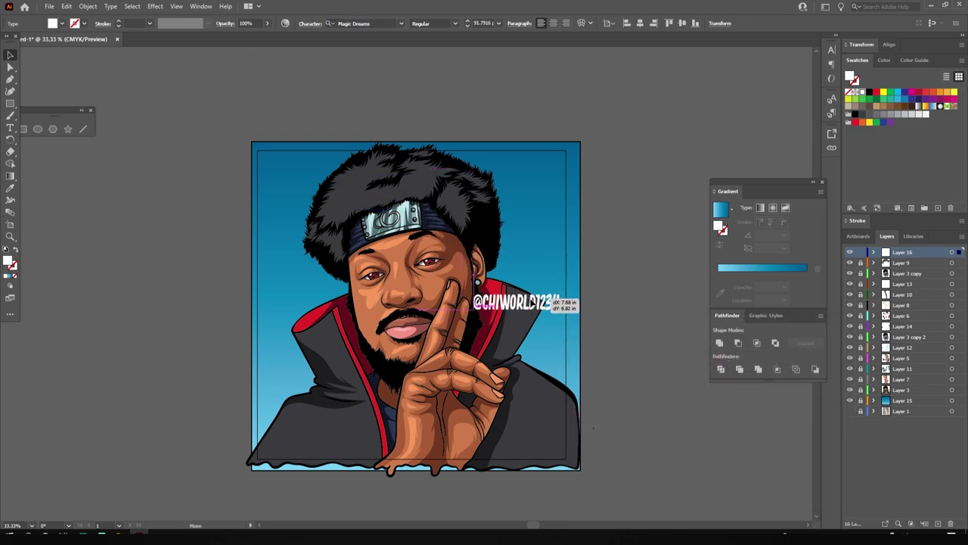
left_click(598, 324)
scroll(604, 297, "down", 1)
scroll(604, 298, "up", 3)
left_click_drag(640, 242, 260, 408)
scroll(590, 287, "down", 1)
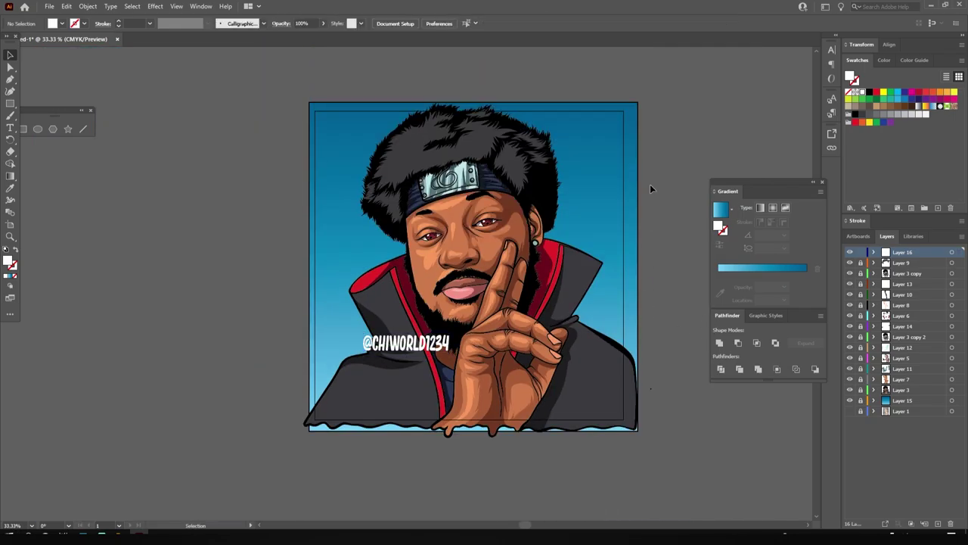